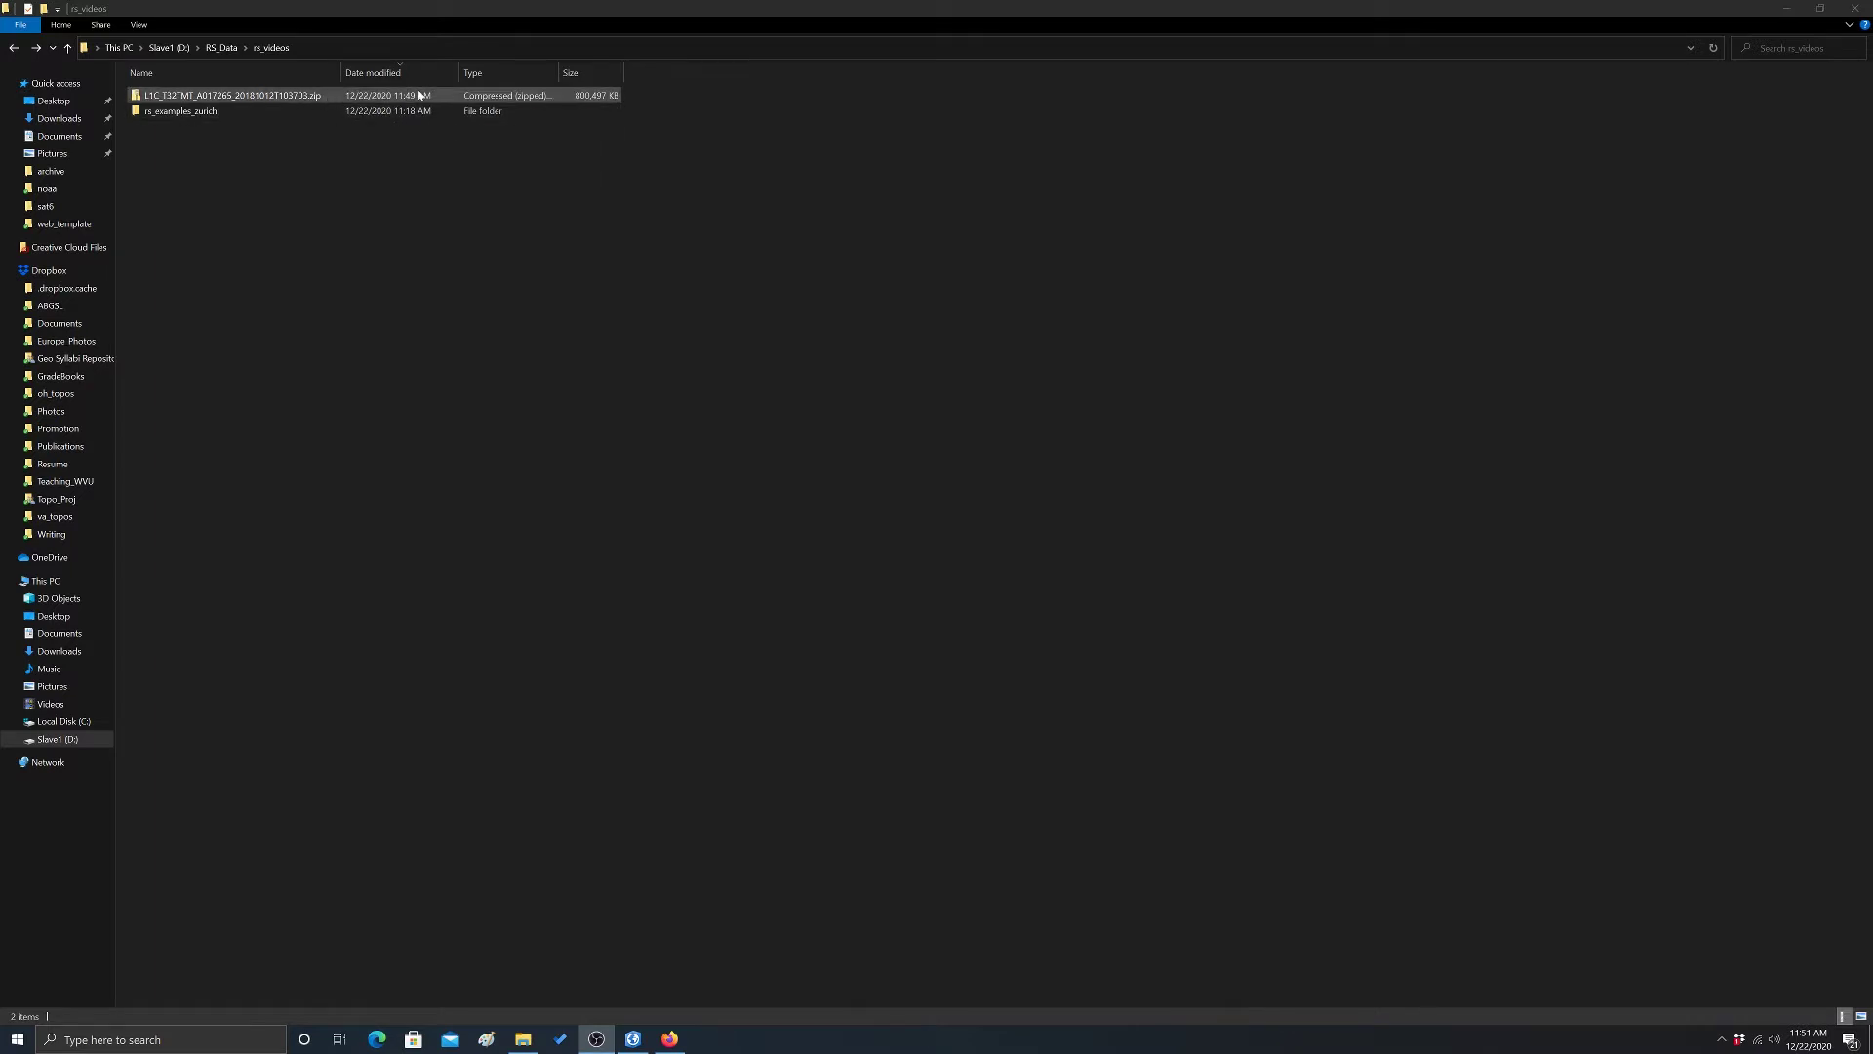
Extract all 116 items of the Sentinel-2 zip into a new L1C_T32TMT_A017265_20181012T103703 folder in rs_videos
{"action": "right_click", "coordinate": [271, 101]}
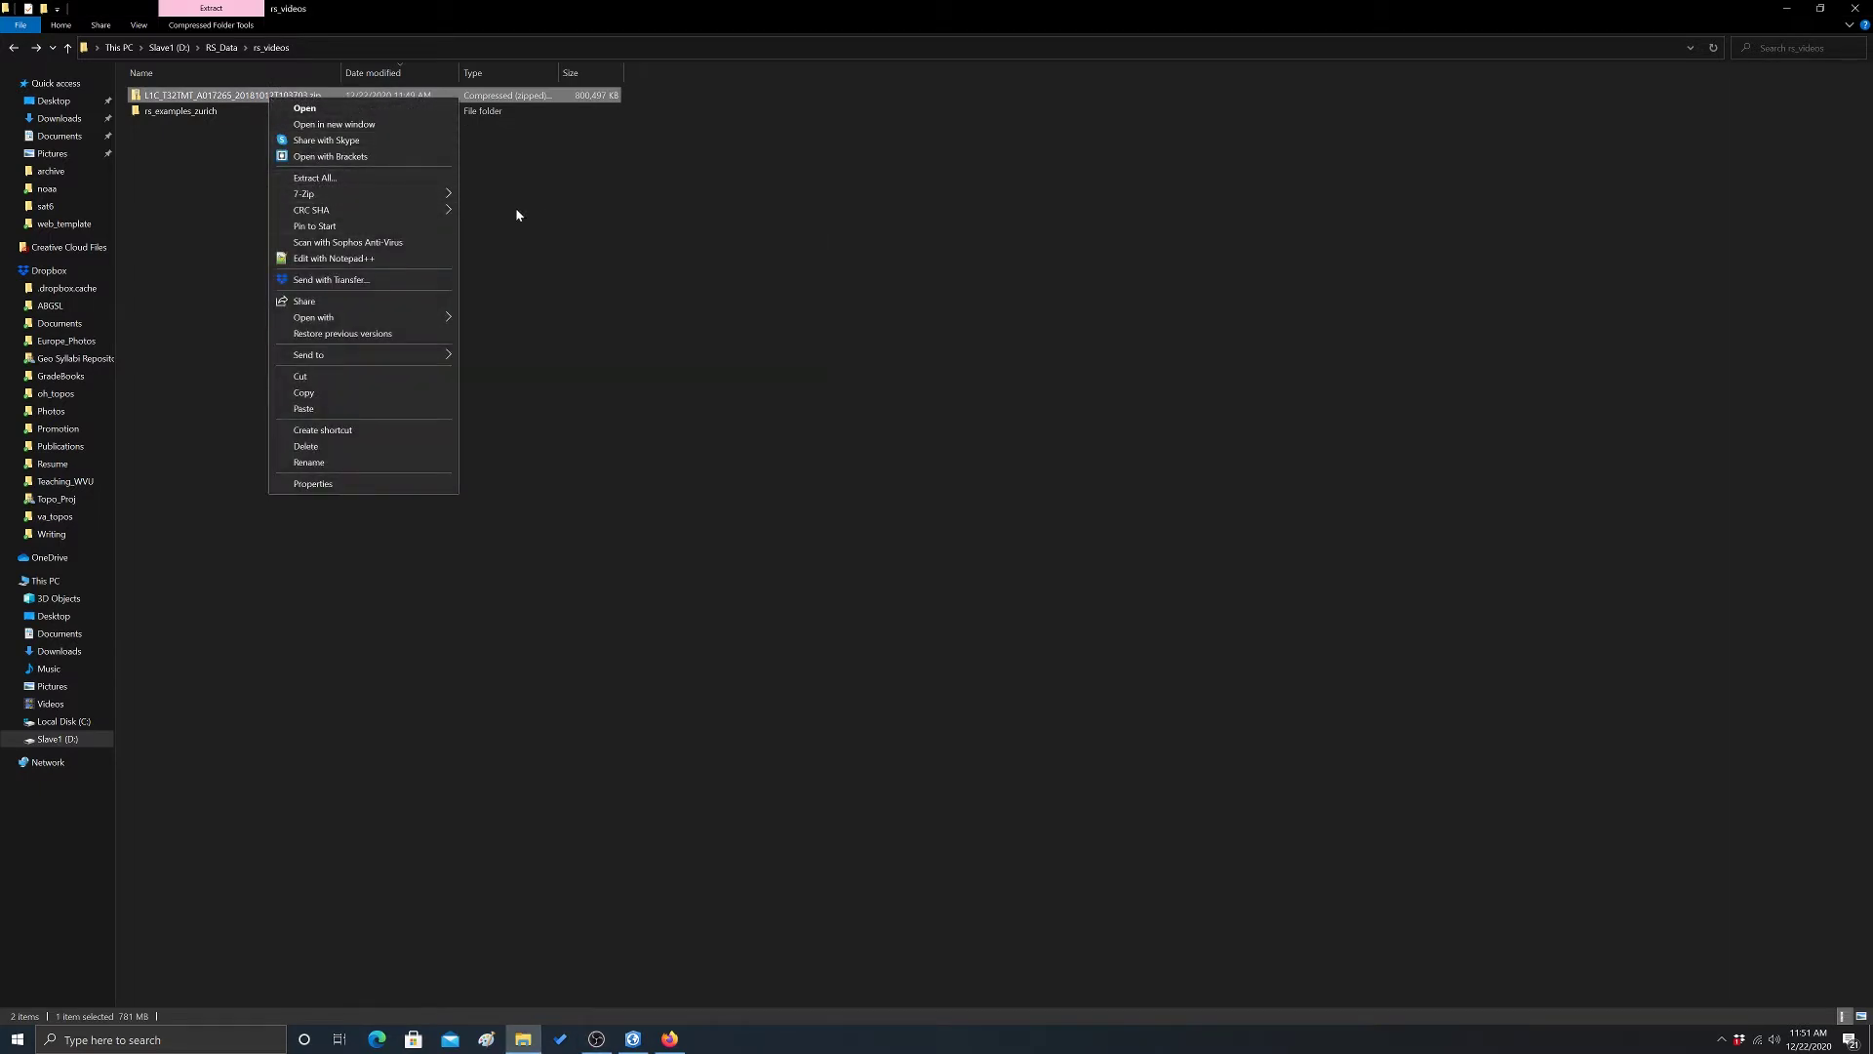
{"action": "mouse_move", "coordinate": [297, 198]}
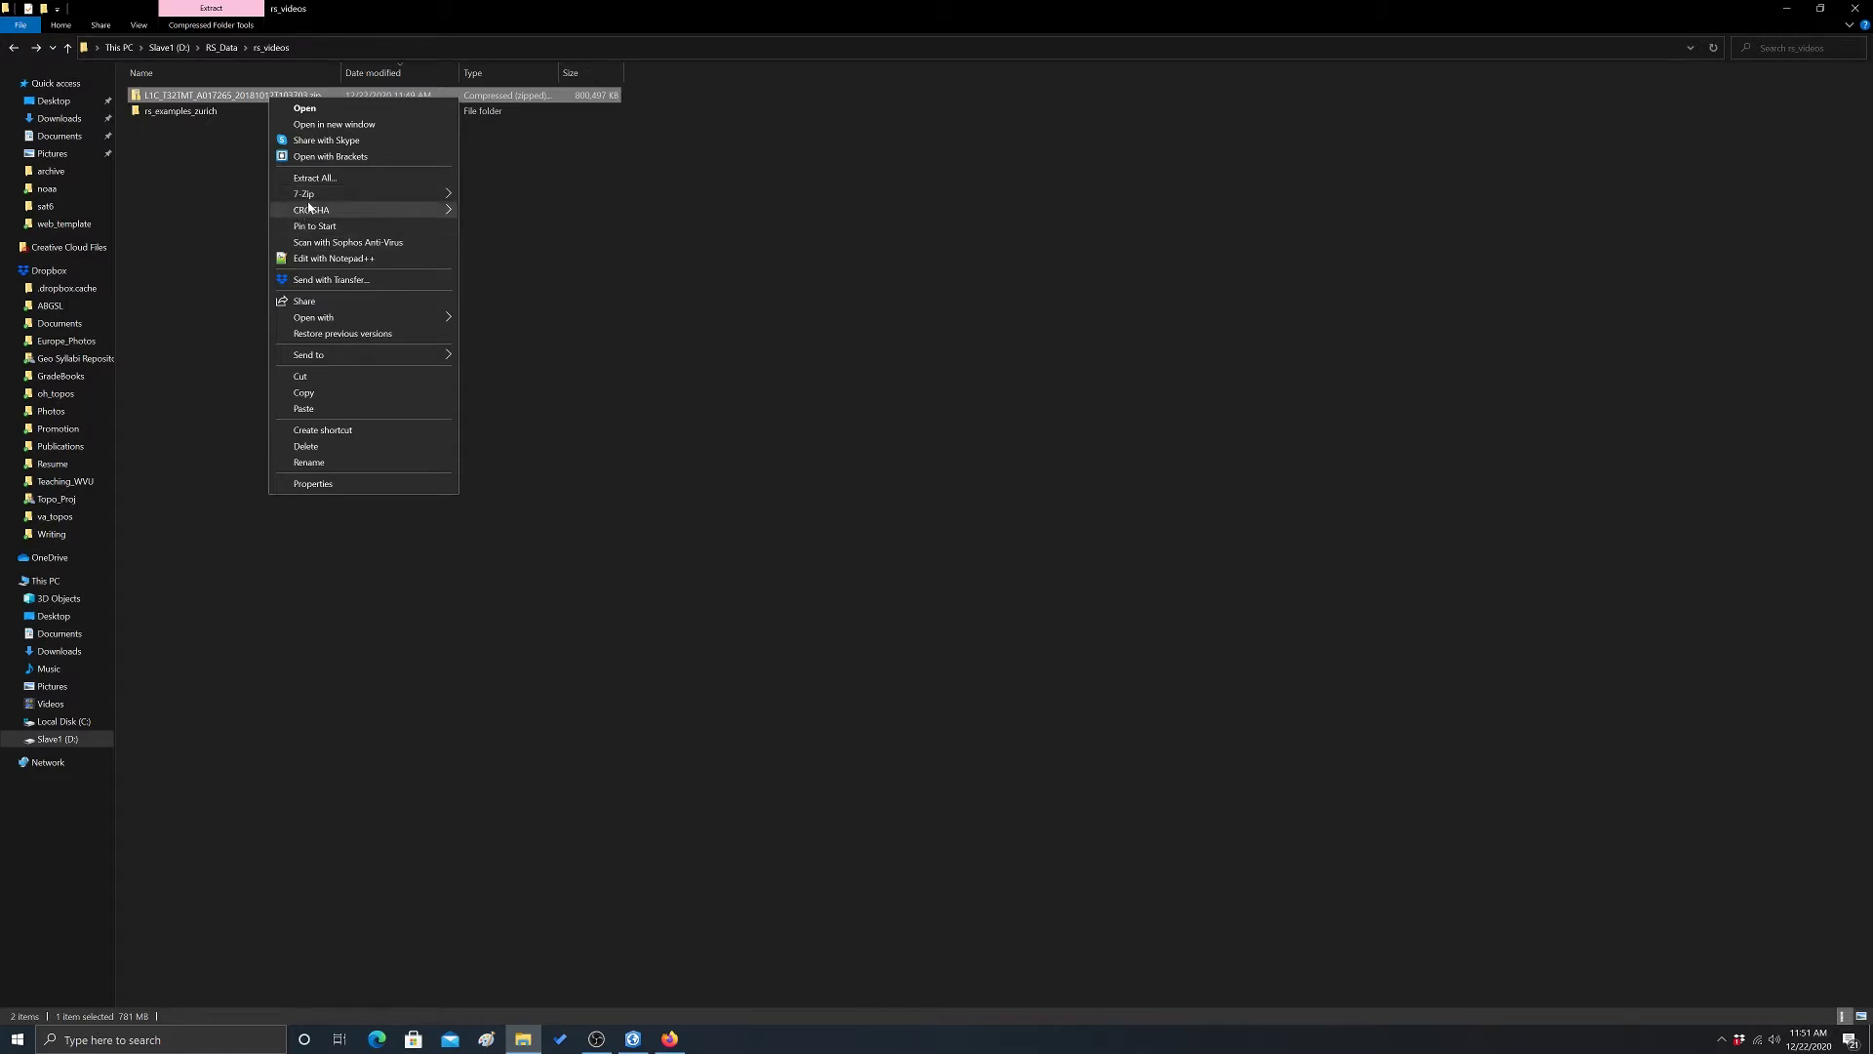
{"action": "left_click", "coordinate": [331, 178]}
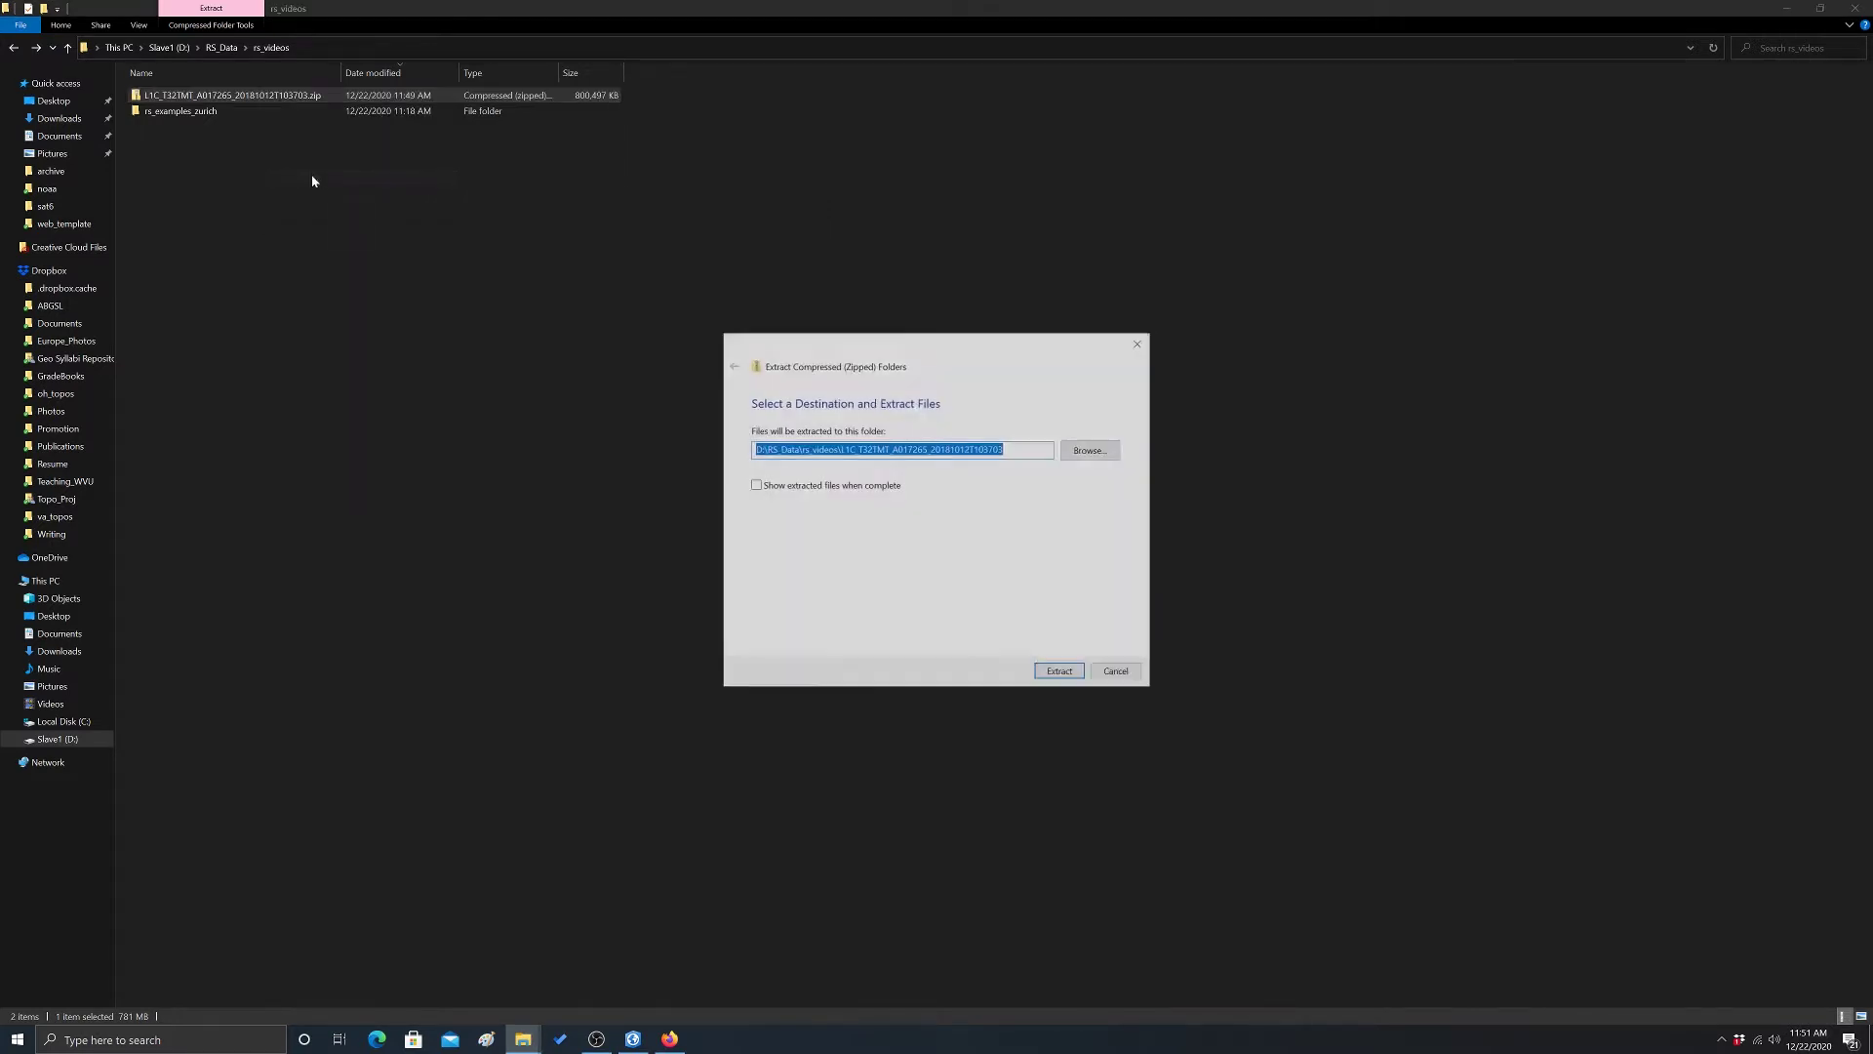
{"action": "left_click", "coordinate": [1057, 678]}
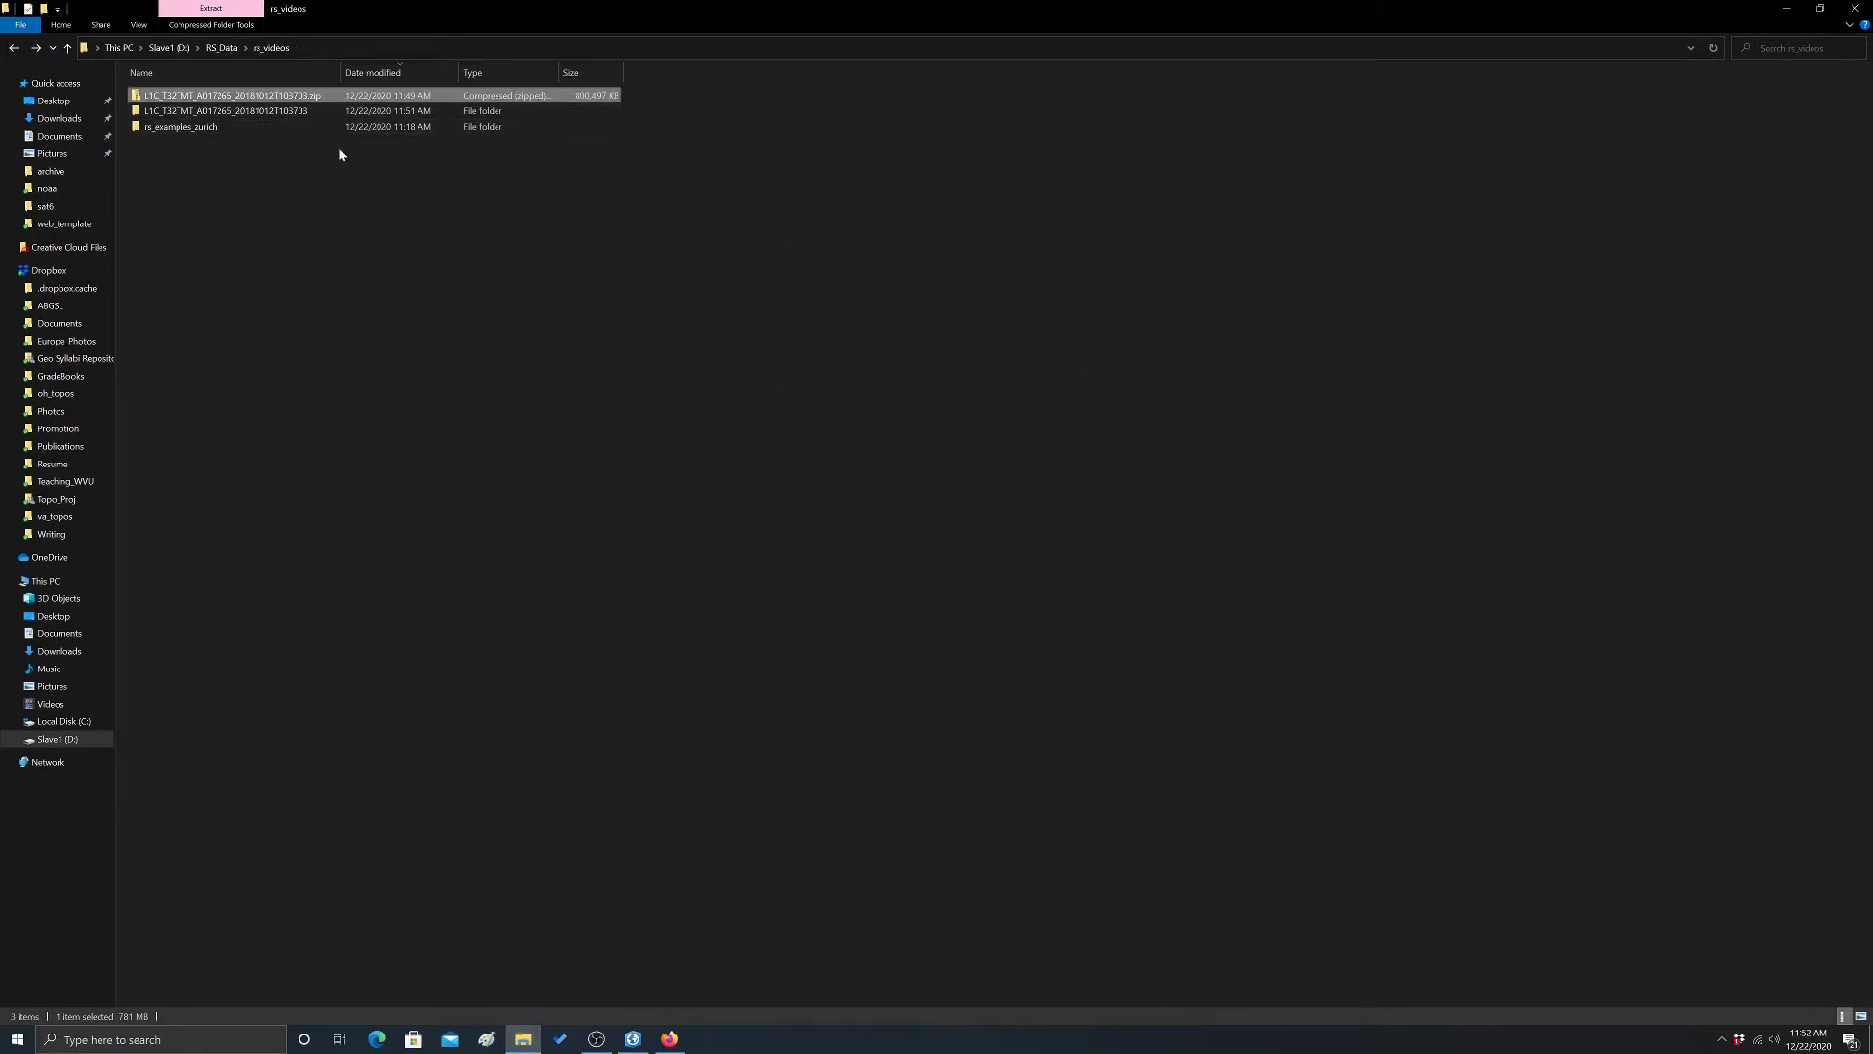
Drill from the extracted scene folder through the S2A_MSIL1C SAFE and GRANULE into the L1C_T32TMT tile folder
{"action": "left_click", "coordinate": [272, 114]}
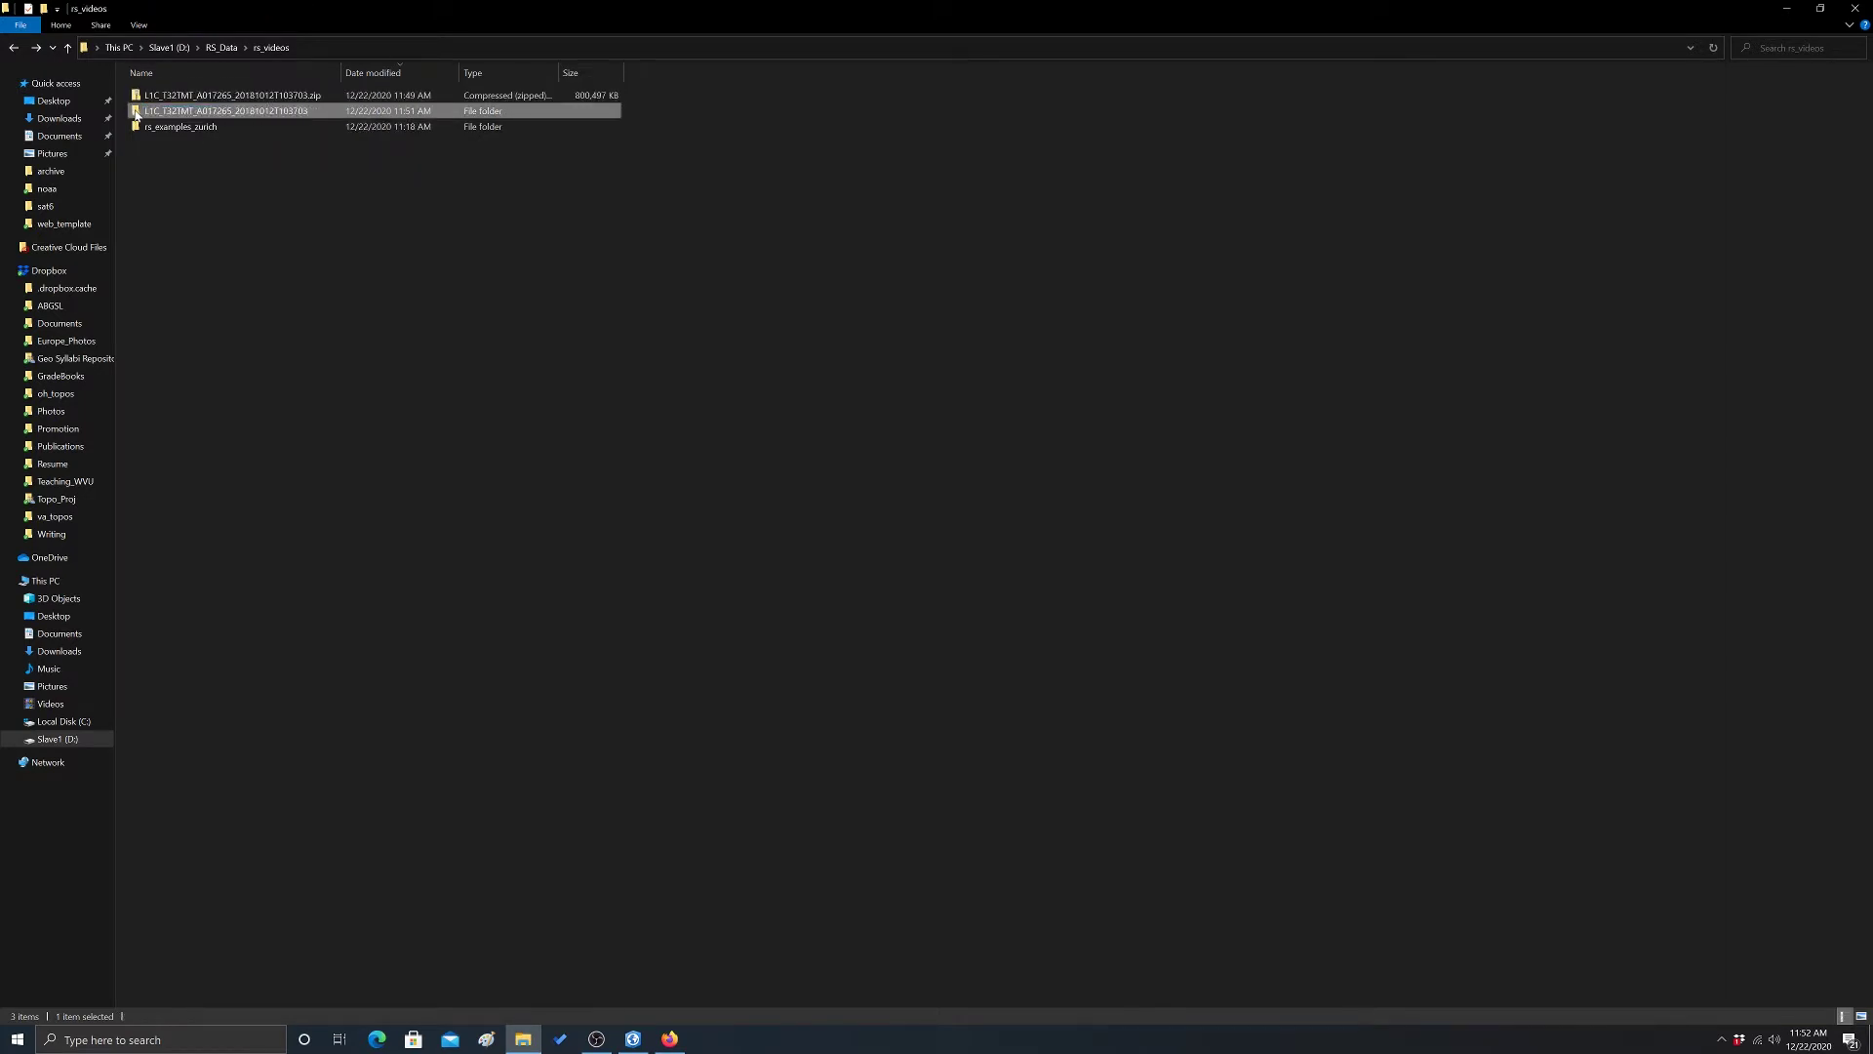
{"action": "double_click", "coordinate": [272, 114]}
{"action": "double_click", "coordinate": [260, 95]}
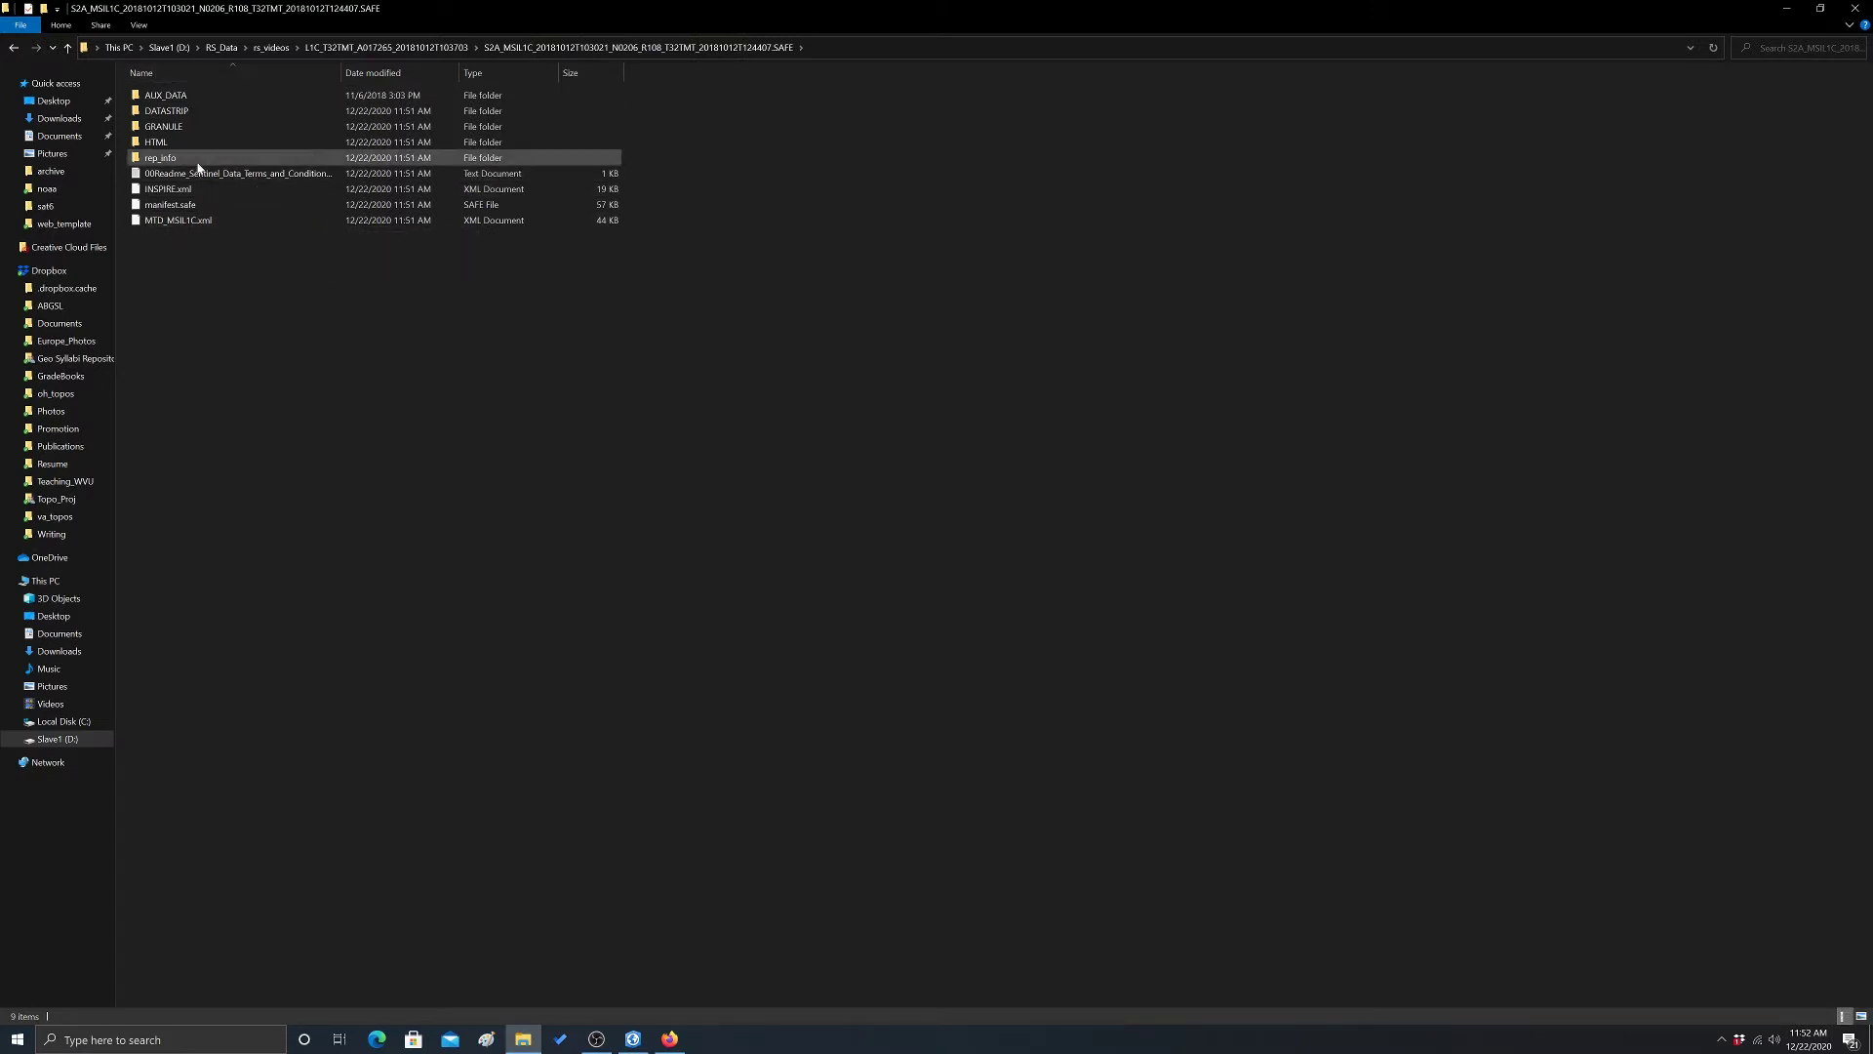
{"action": "double_click", "coordinate": [156, 127]}
{"action": "double_click", "coordinate": [184, 95]}
Inspect the IMG_DATA, QI_DATA and AUX_DATA folders, then select IMG_DATA
{"action": "double_click", "coordinate": [167, 117]}
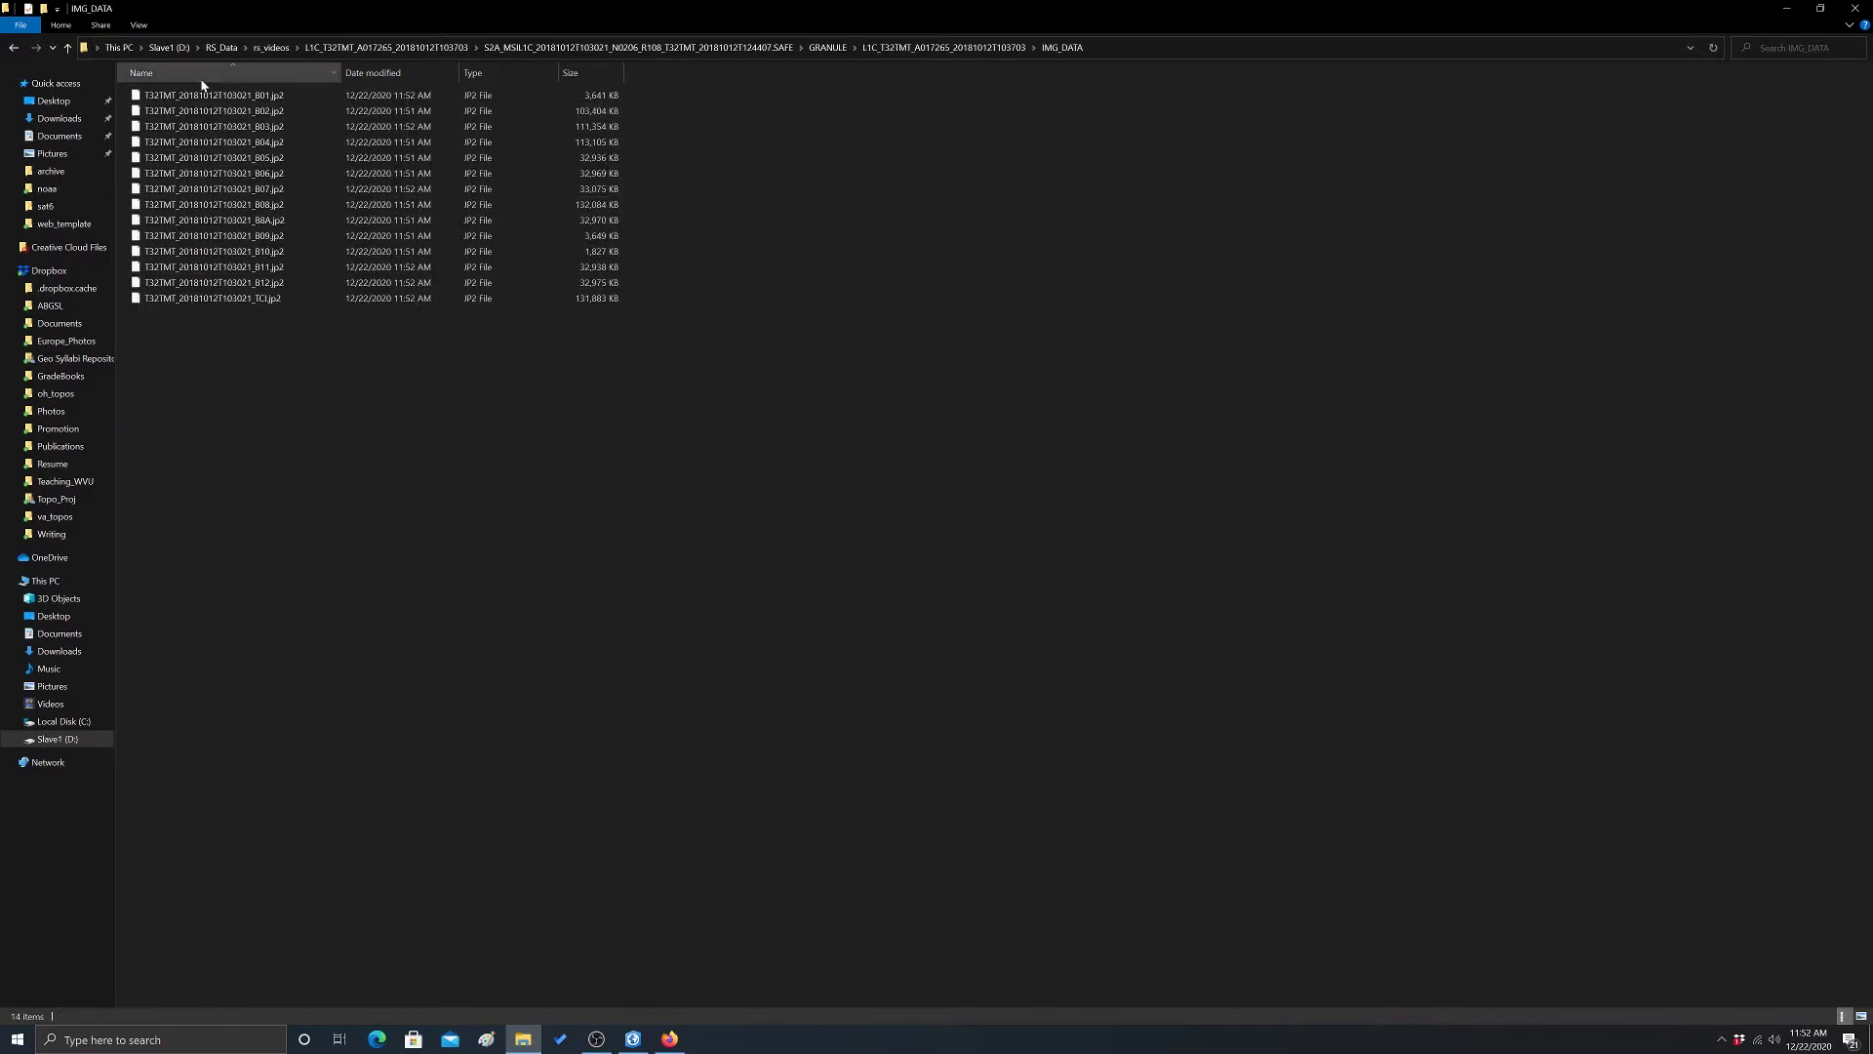
{"action": "left_click", "coordinate": [13, 49]}
{"action": "double_click", "coordinate": [162, 129]}
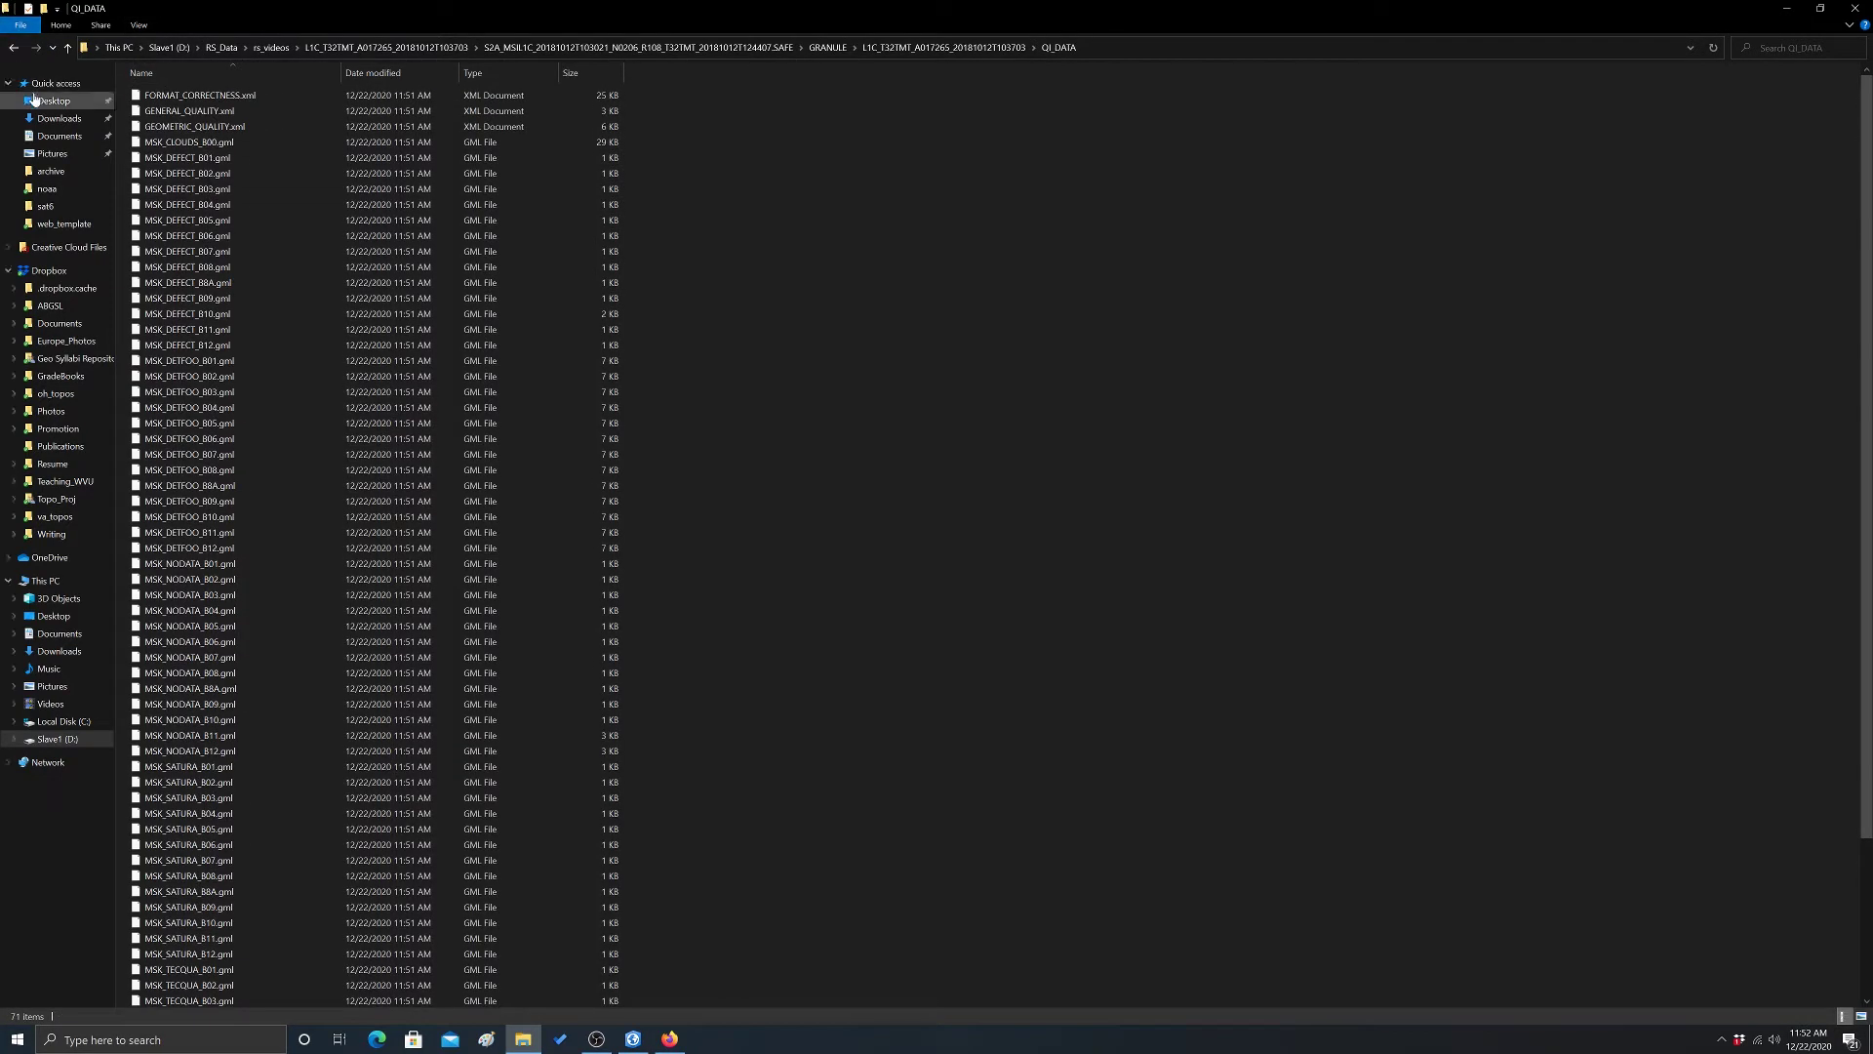
{"action": "left_click", "coordinate": [12, 49]}
{"action": "double_click", "coordinate": [244, 94]}
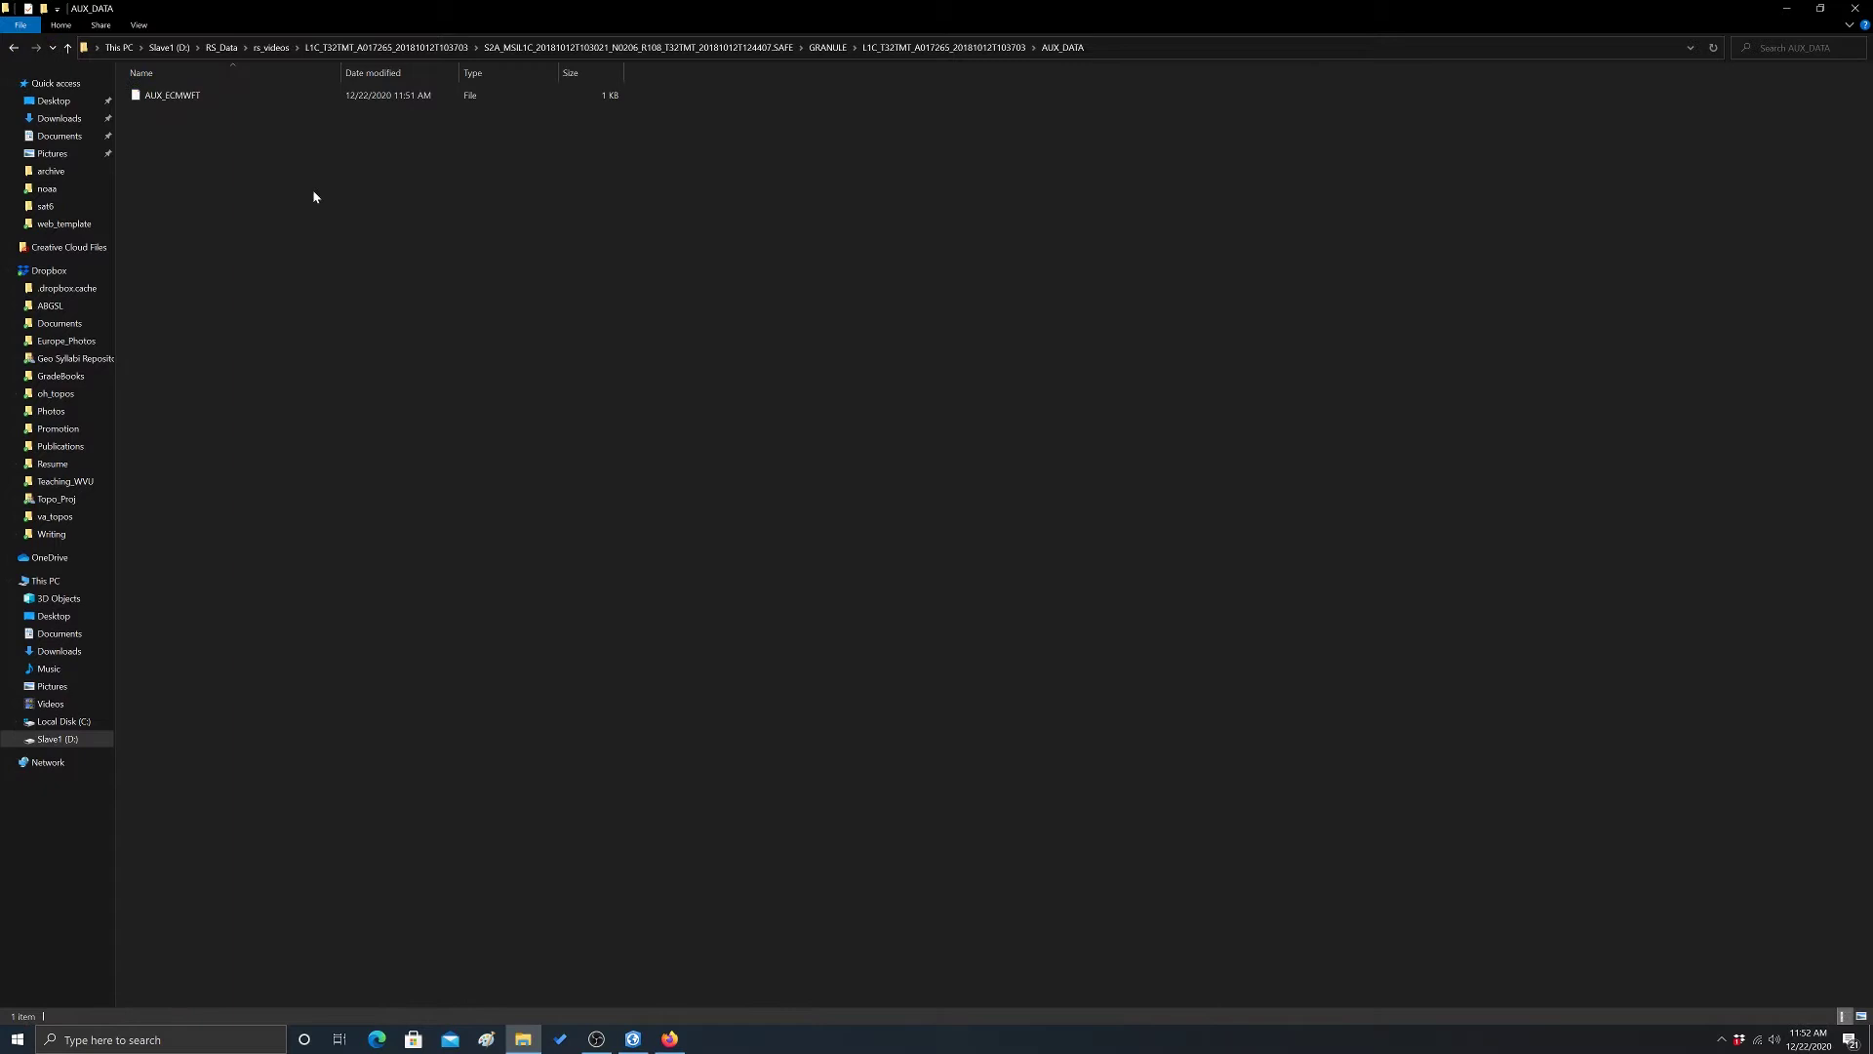
{"action": "left_click", "coordinate": [12, 48]}
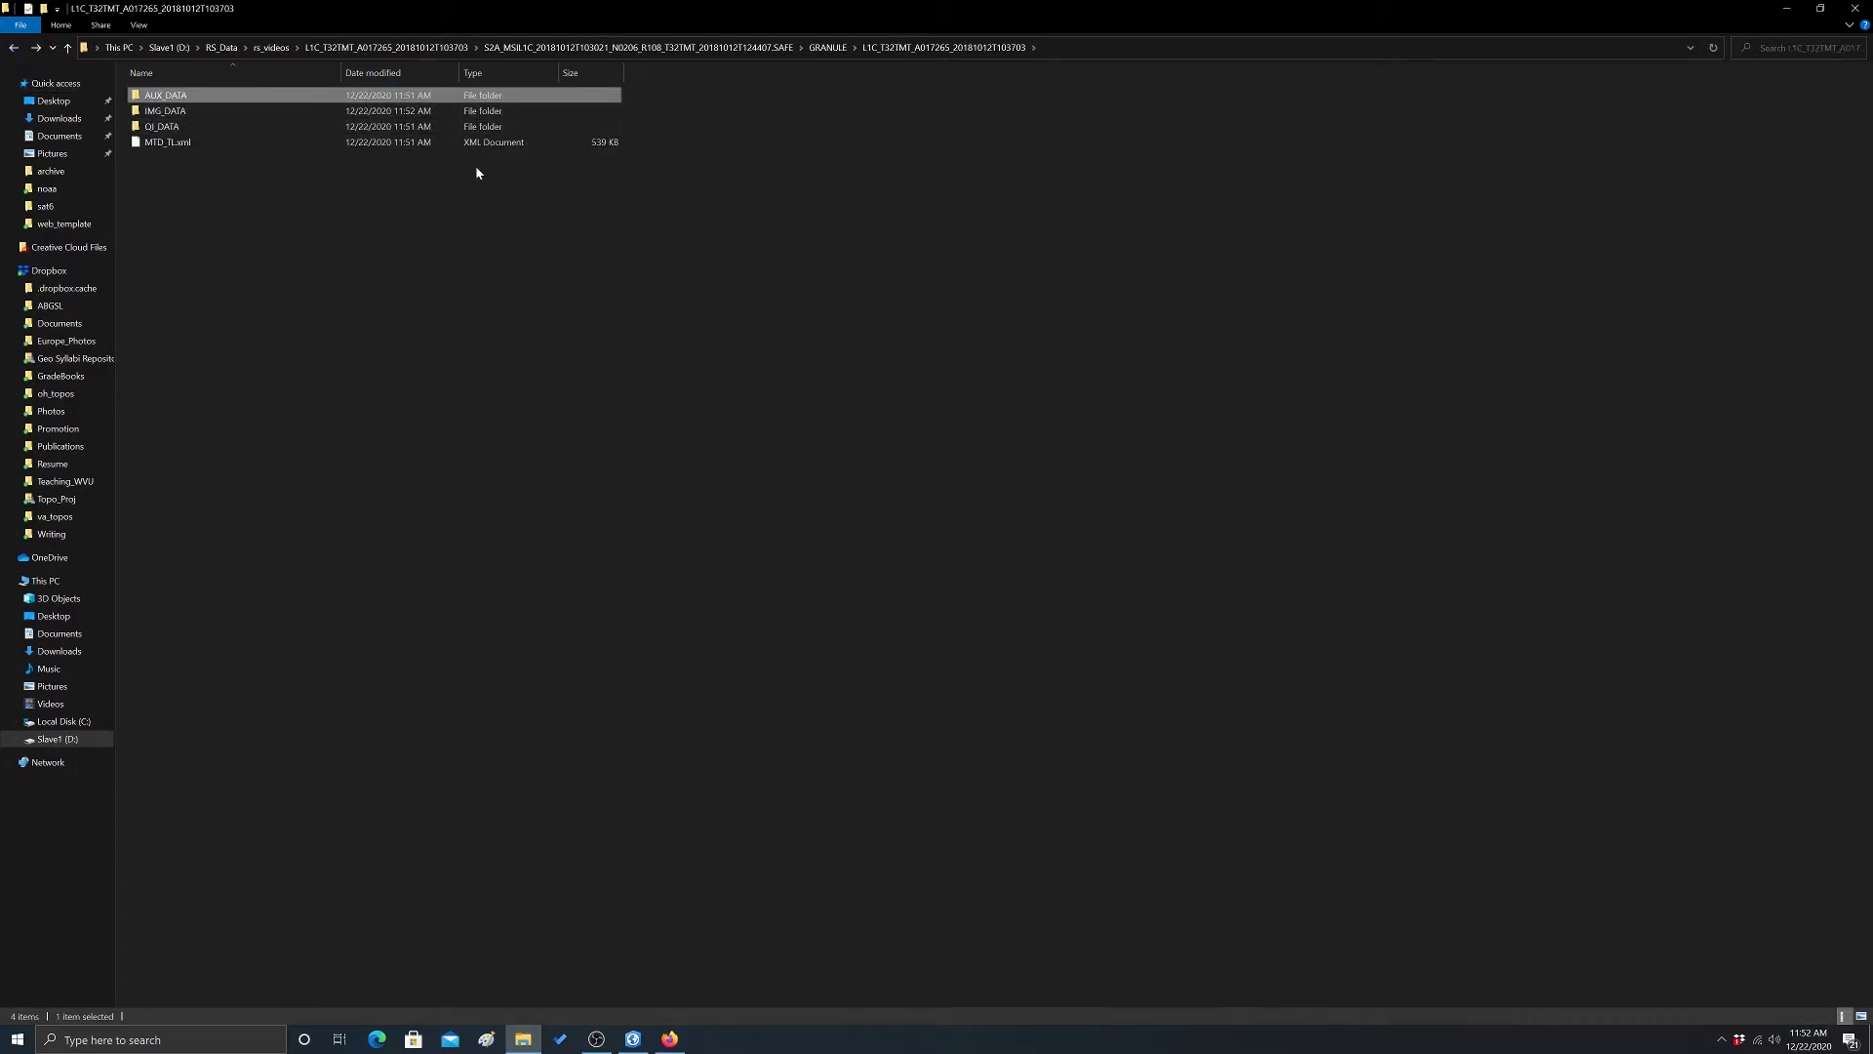
{"action": "left_click", "coordinate": [164, 113]}
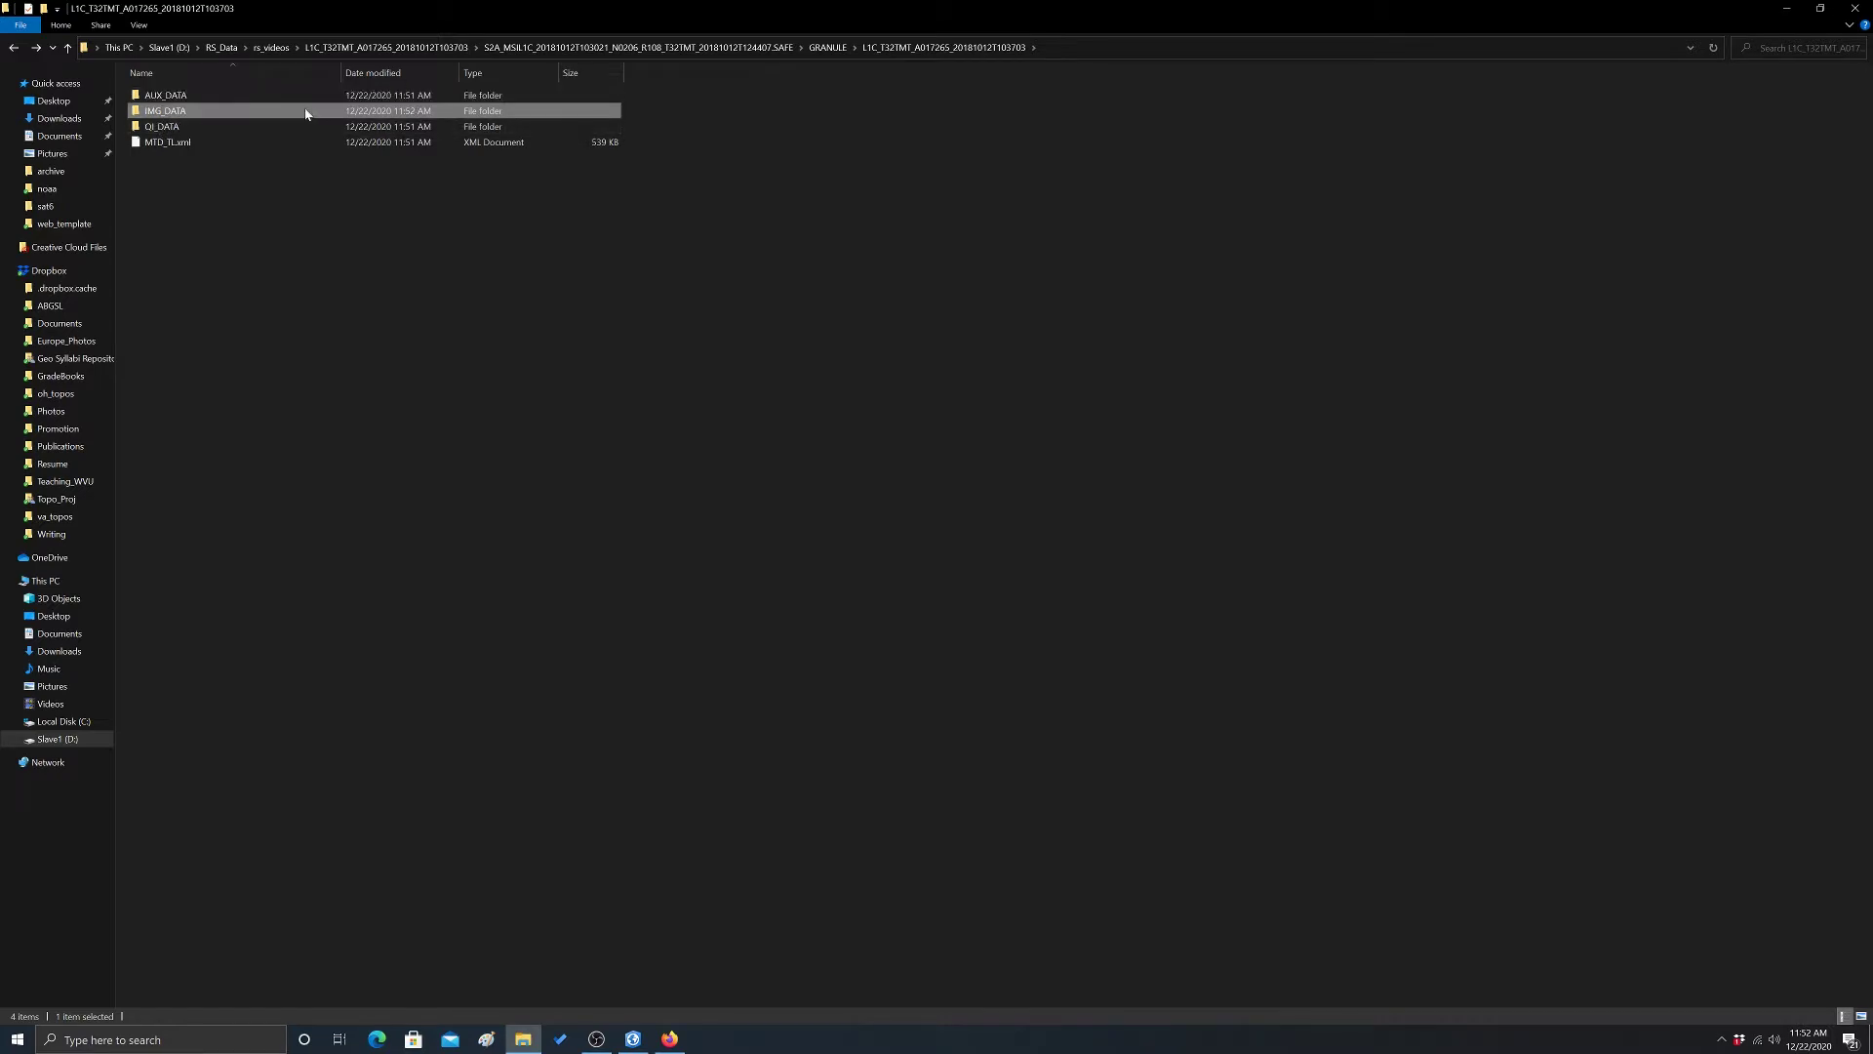
Minimize File Explorer and bring up Add Data in the ArcGIS Pro Zurich map
{"action": "left_click", "coordinate": [1786, 8]}
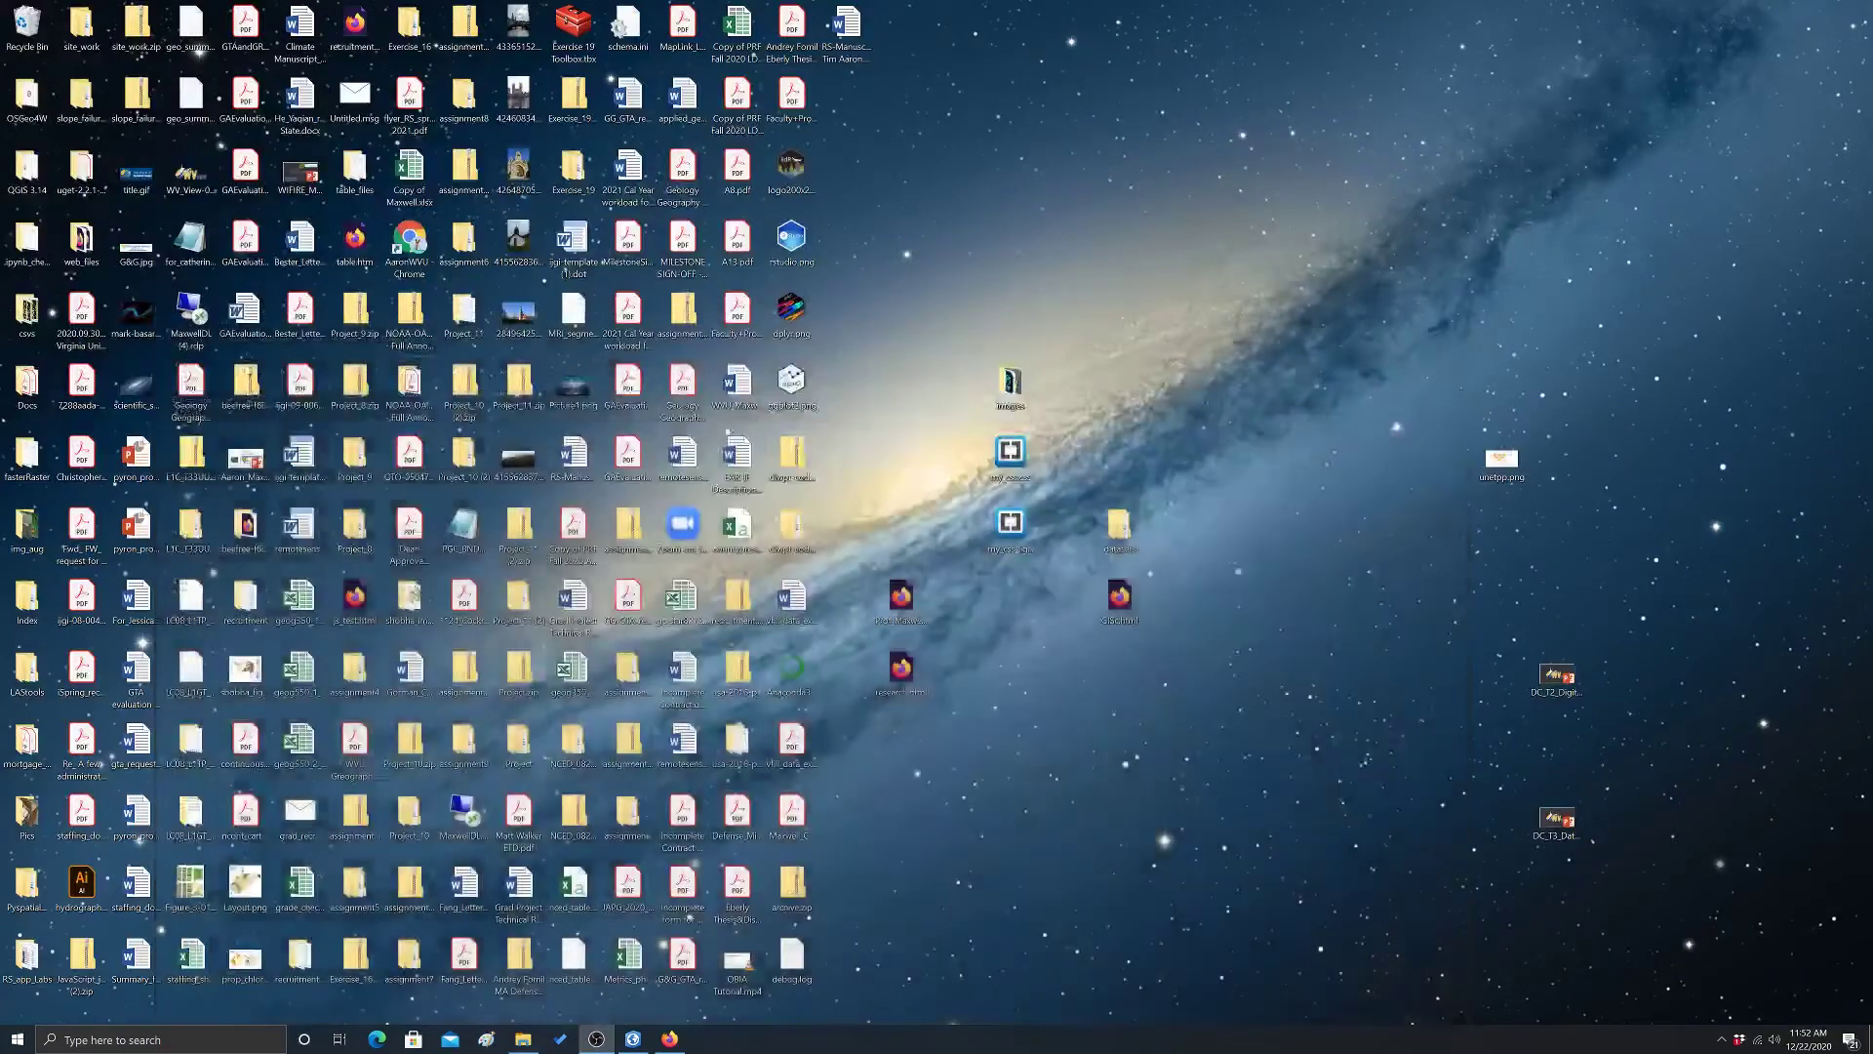
{"action": "left_click", "coordinate": [632, 1034]}
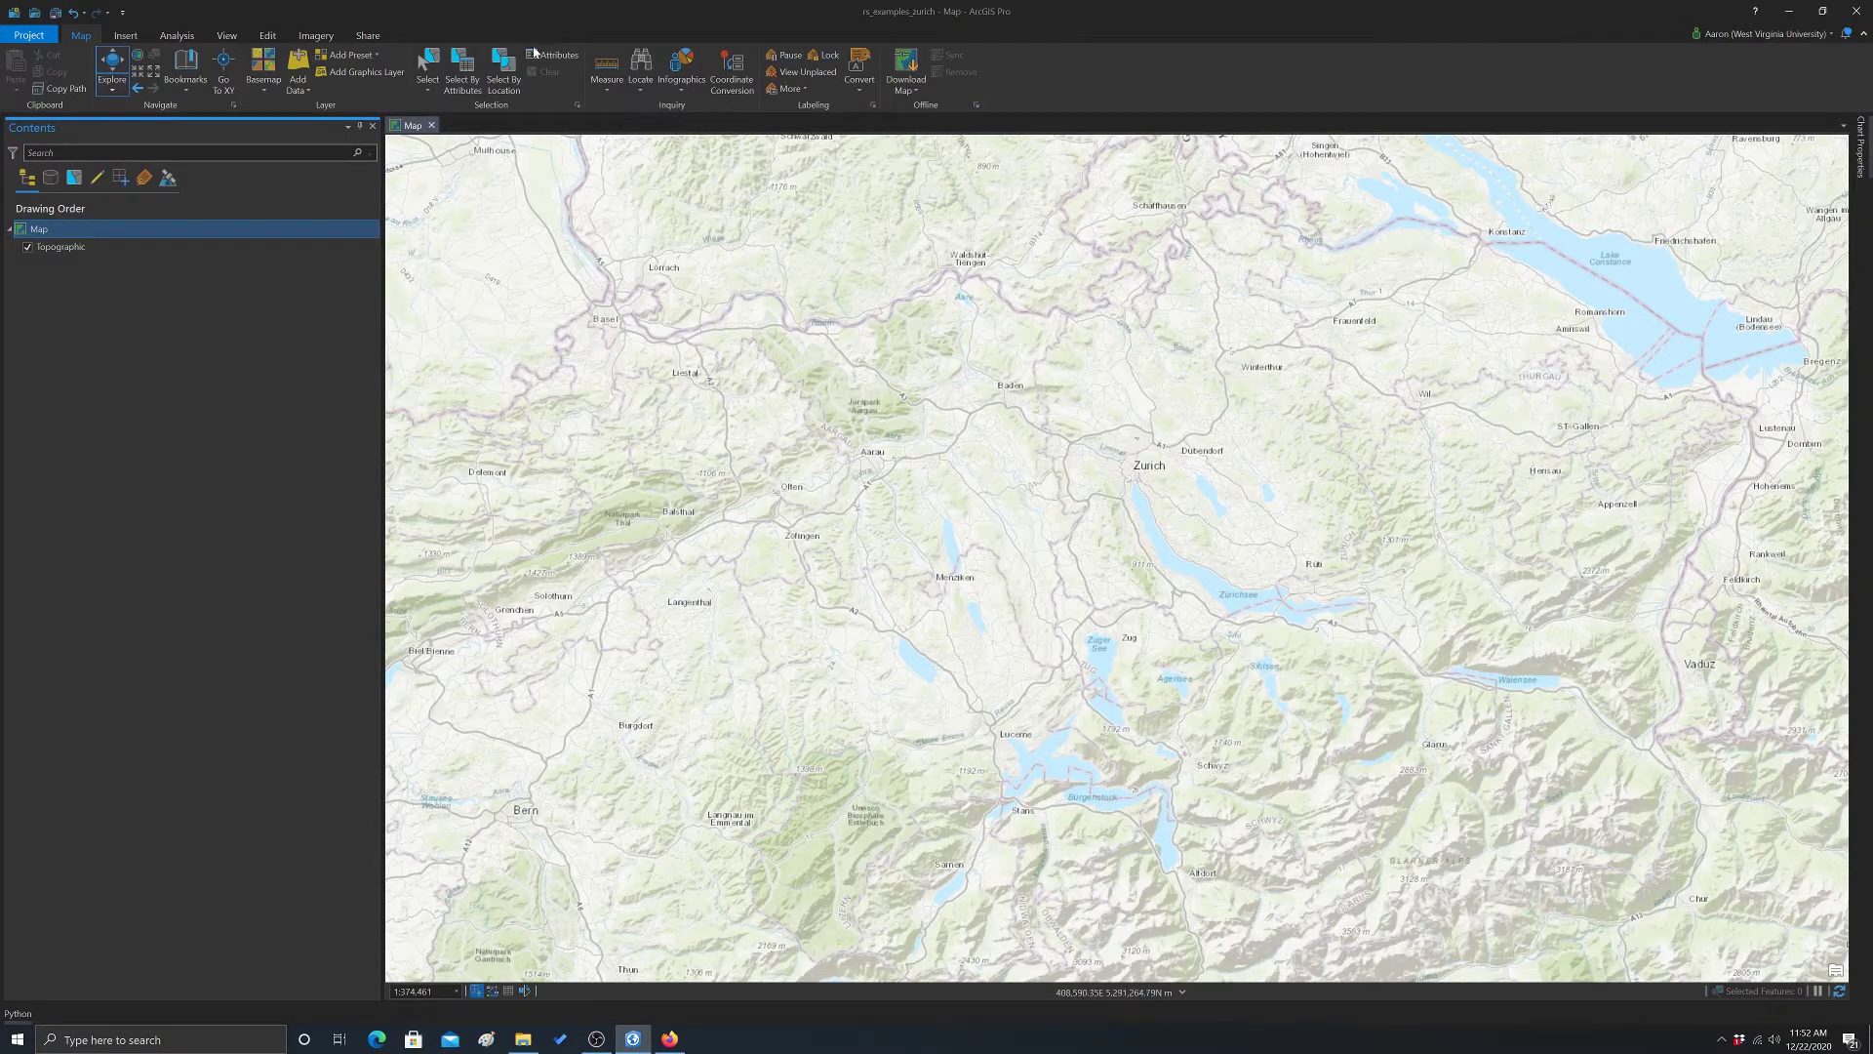
{"action": "left_click", "coordinate": [299, 60]}
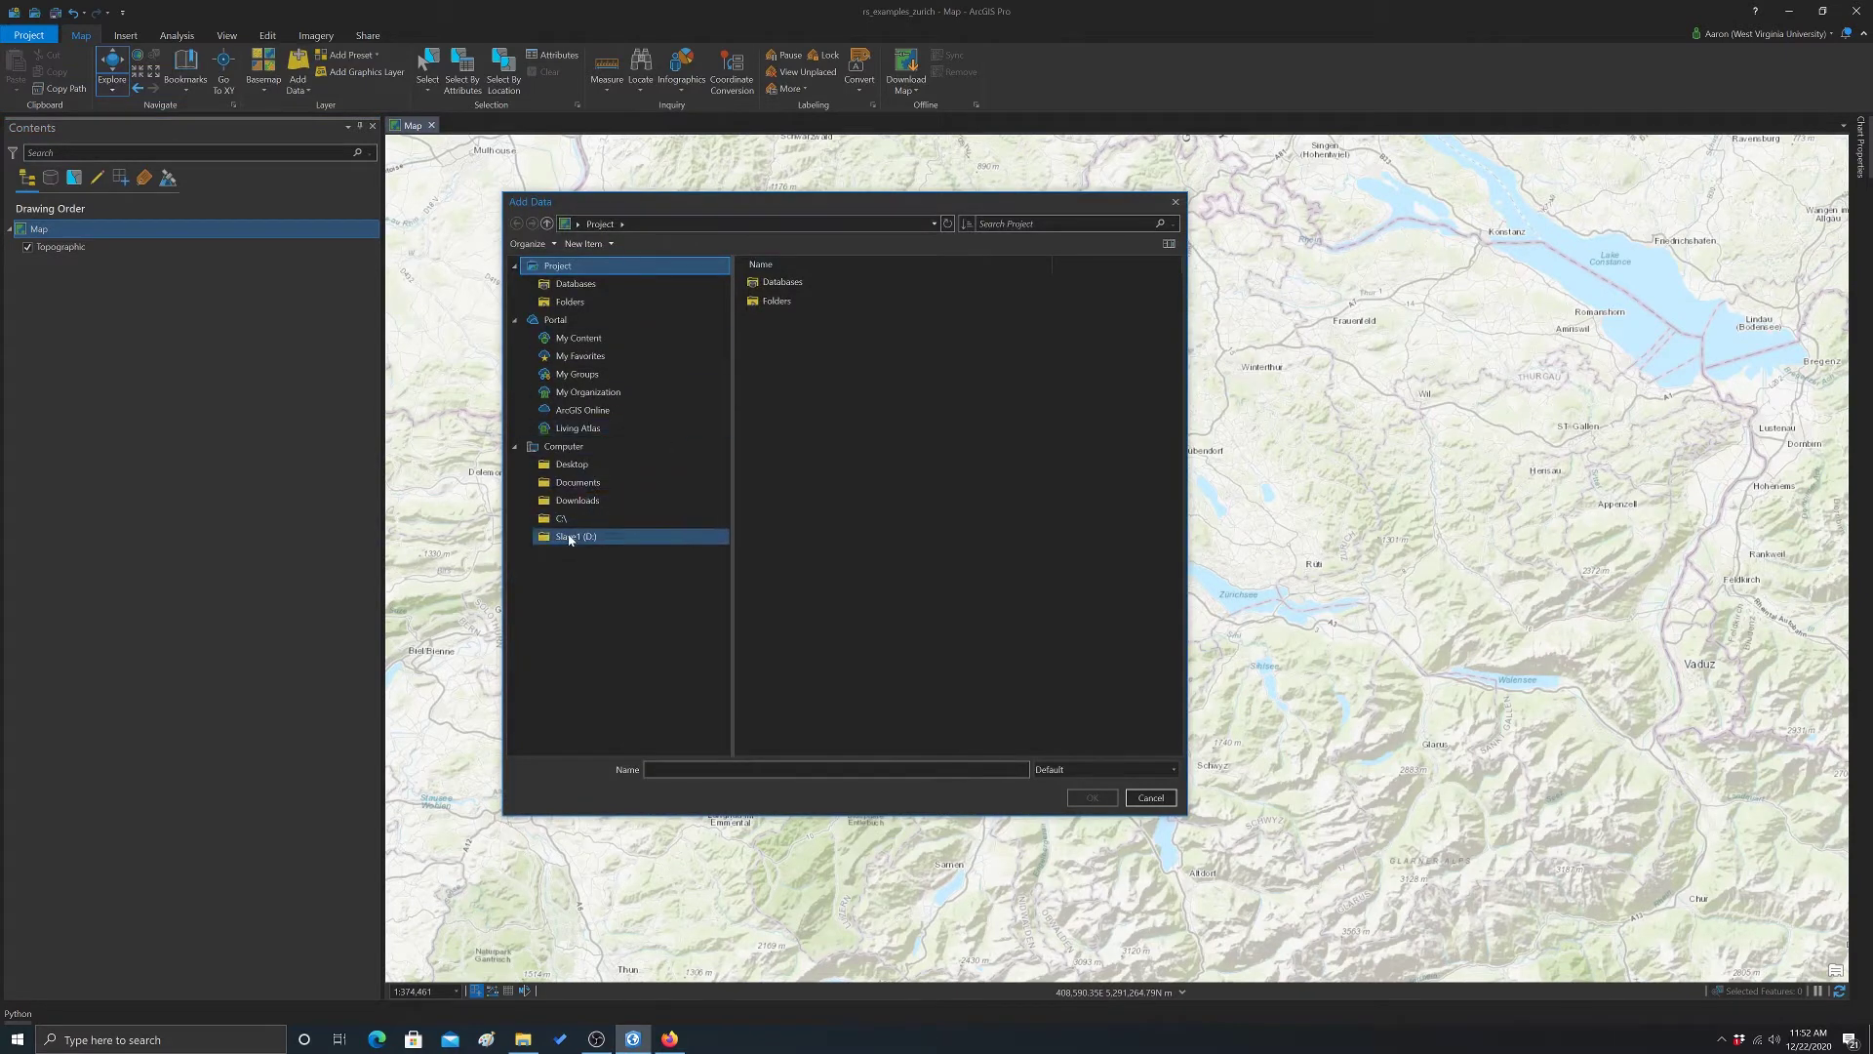
Browse the data picker on the D: drive to RS_Data\rs_videos
{"action": "left_click", "coordinate": [571, 536]}
{"action": "scroll", "coordinate": [931, 490], "scroll_direction": "down", "scroll_amount": 10}
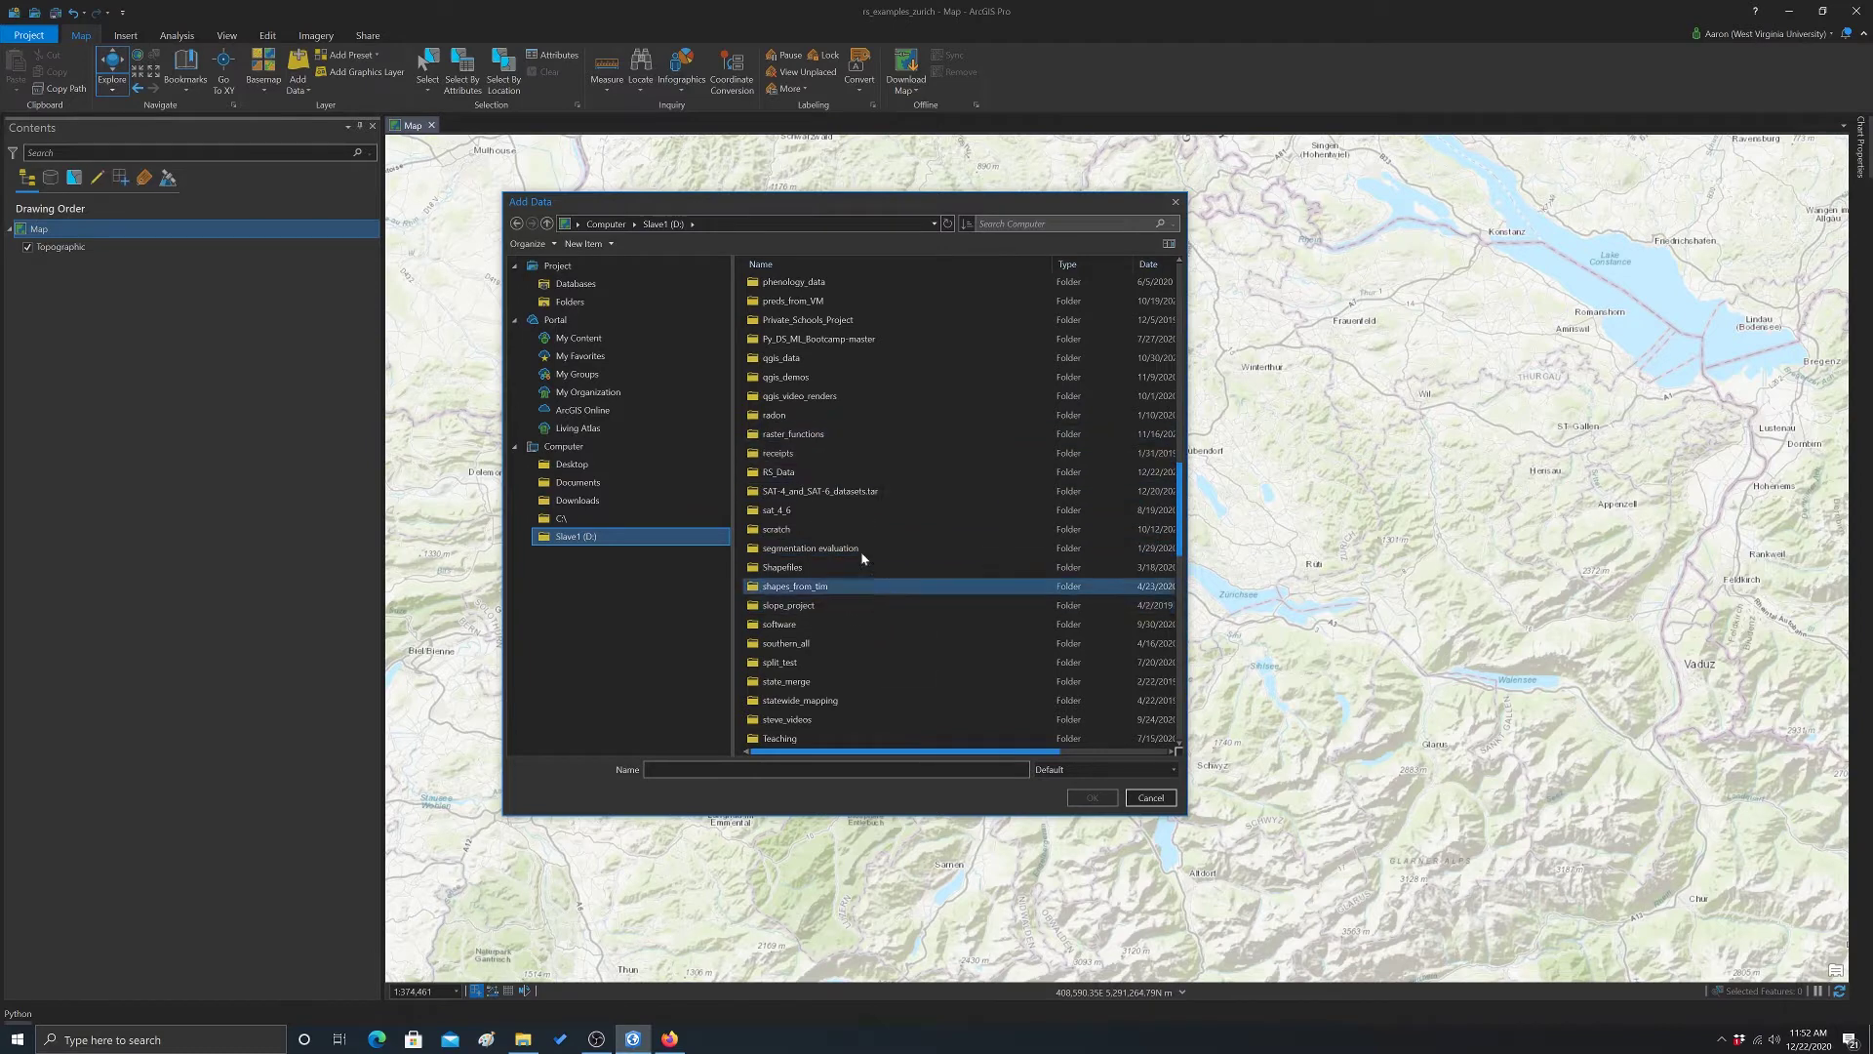
{"action": "scroll", "coordinate": [844, 600], "scroll_direction": "down", "scroll_amount": 7}
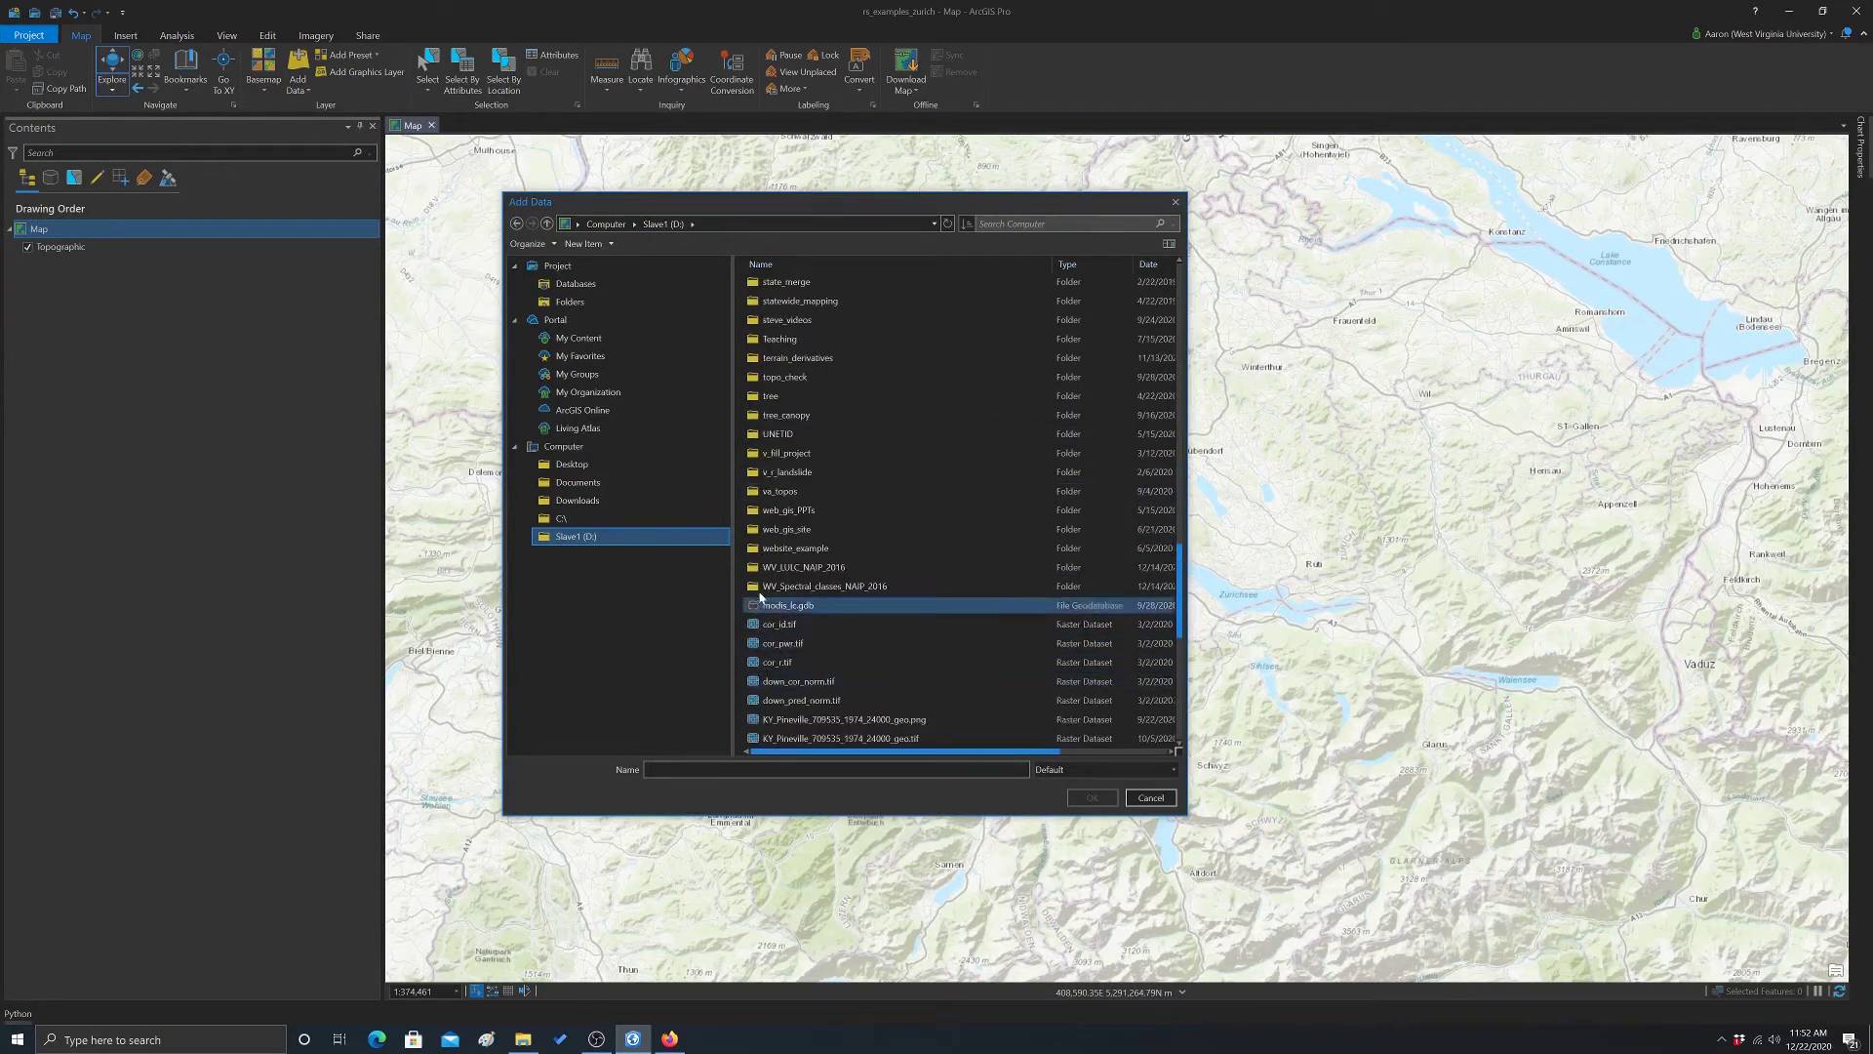
{"action": "scroll", "coordinate": [847, 420], "scroll_direction": "up", "scroll_amount": 6}
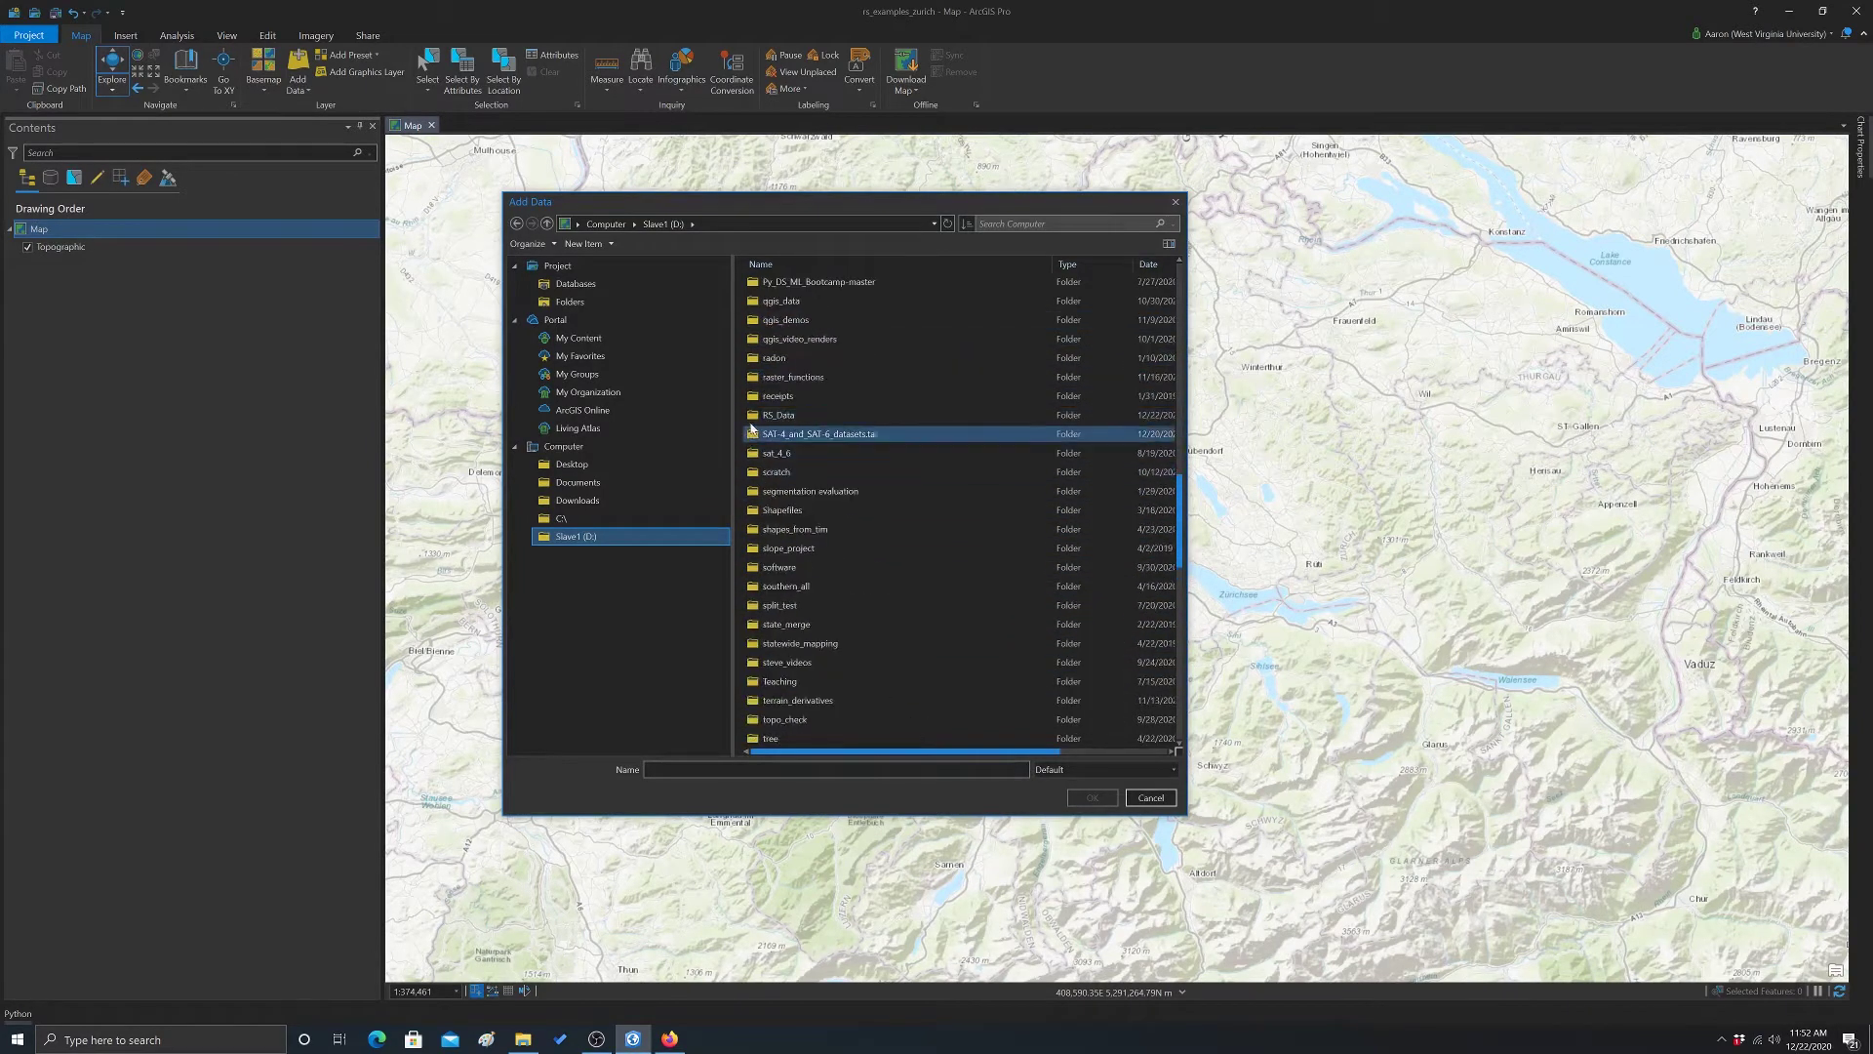
{"action": "double_click", "coordinate": [780, 416]}
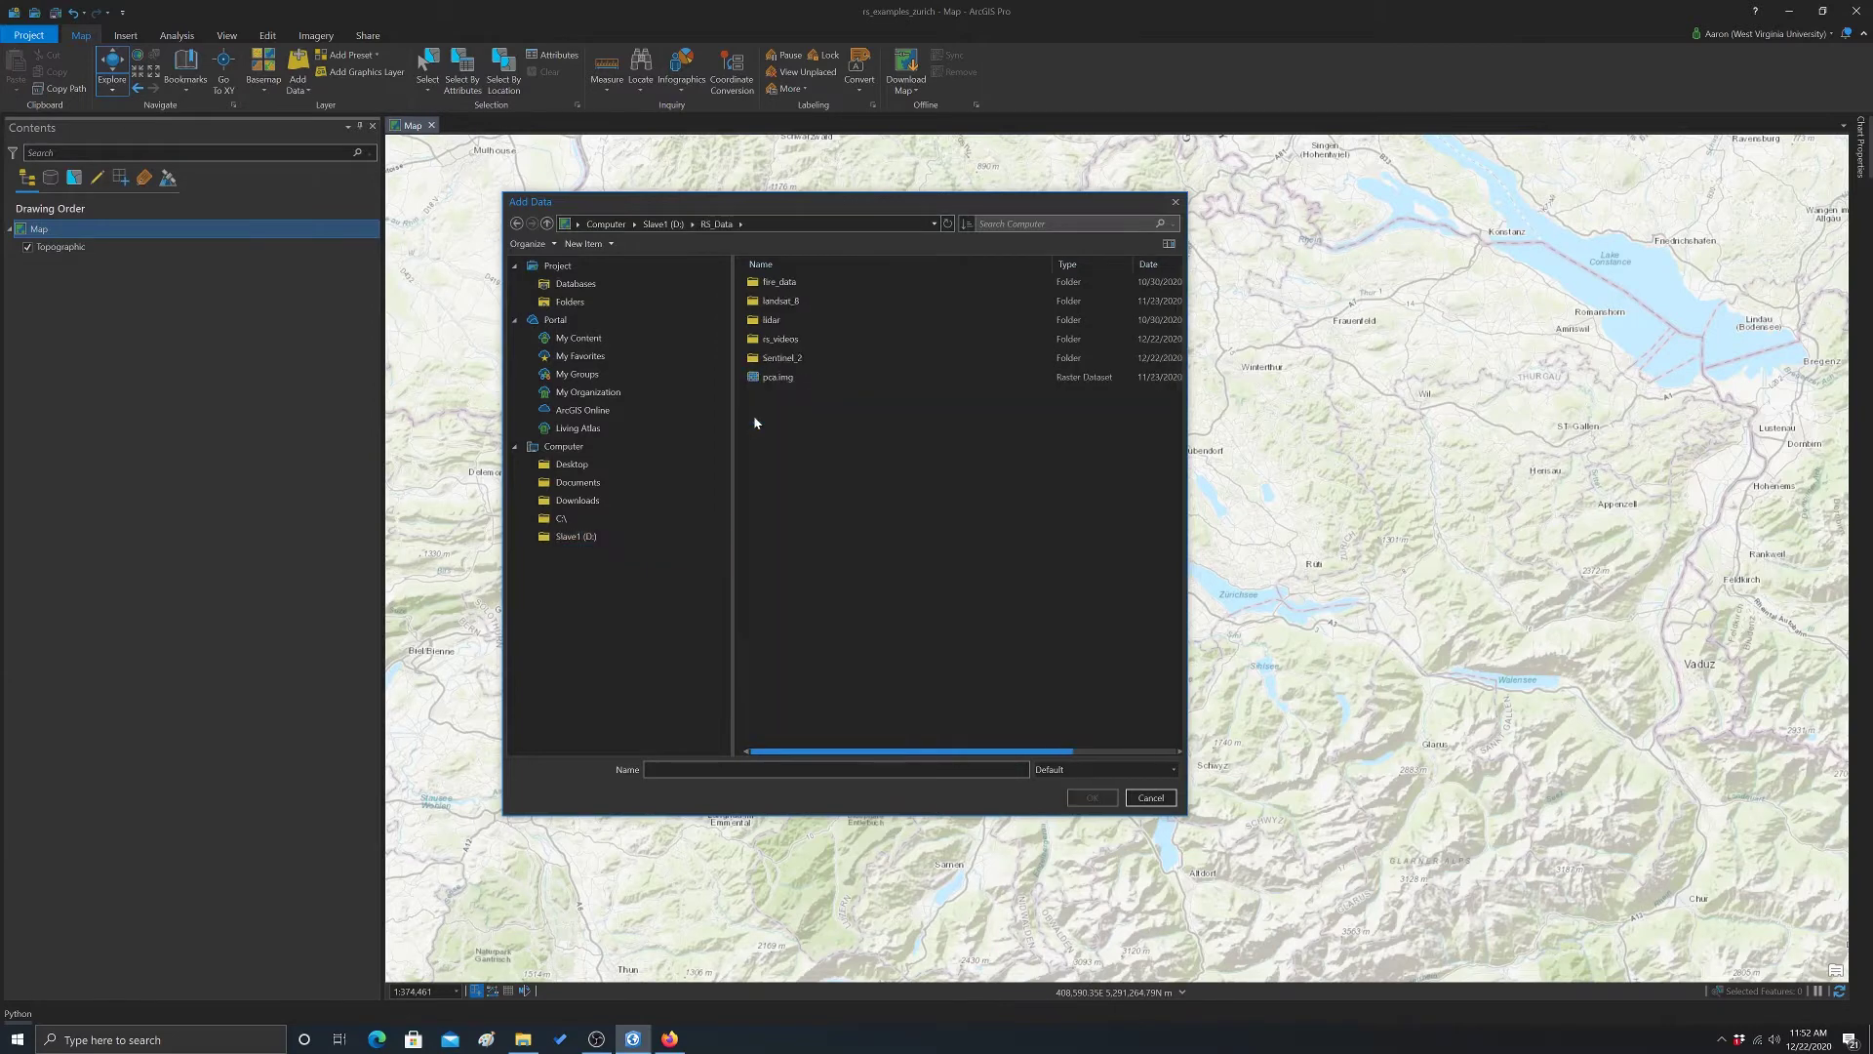
{"action": "double_click", "coordinate": [776, 340]}
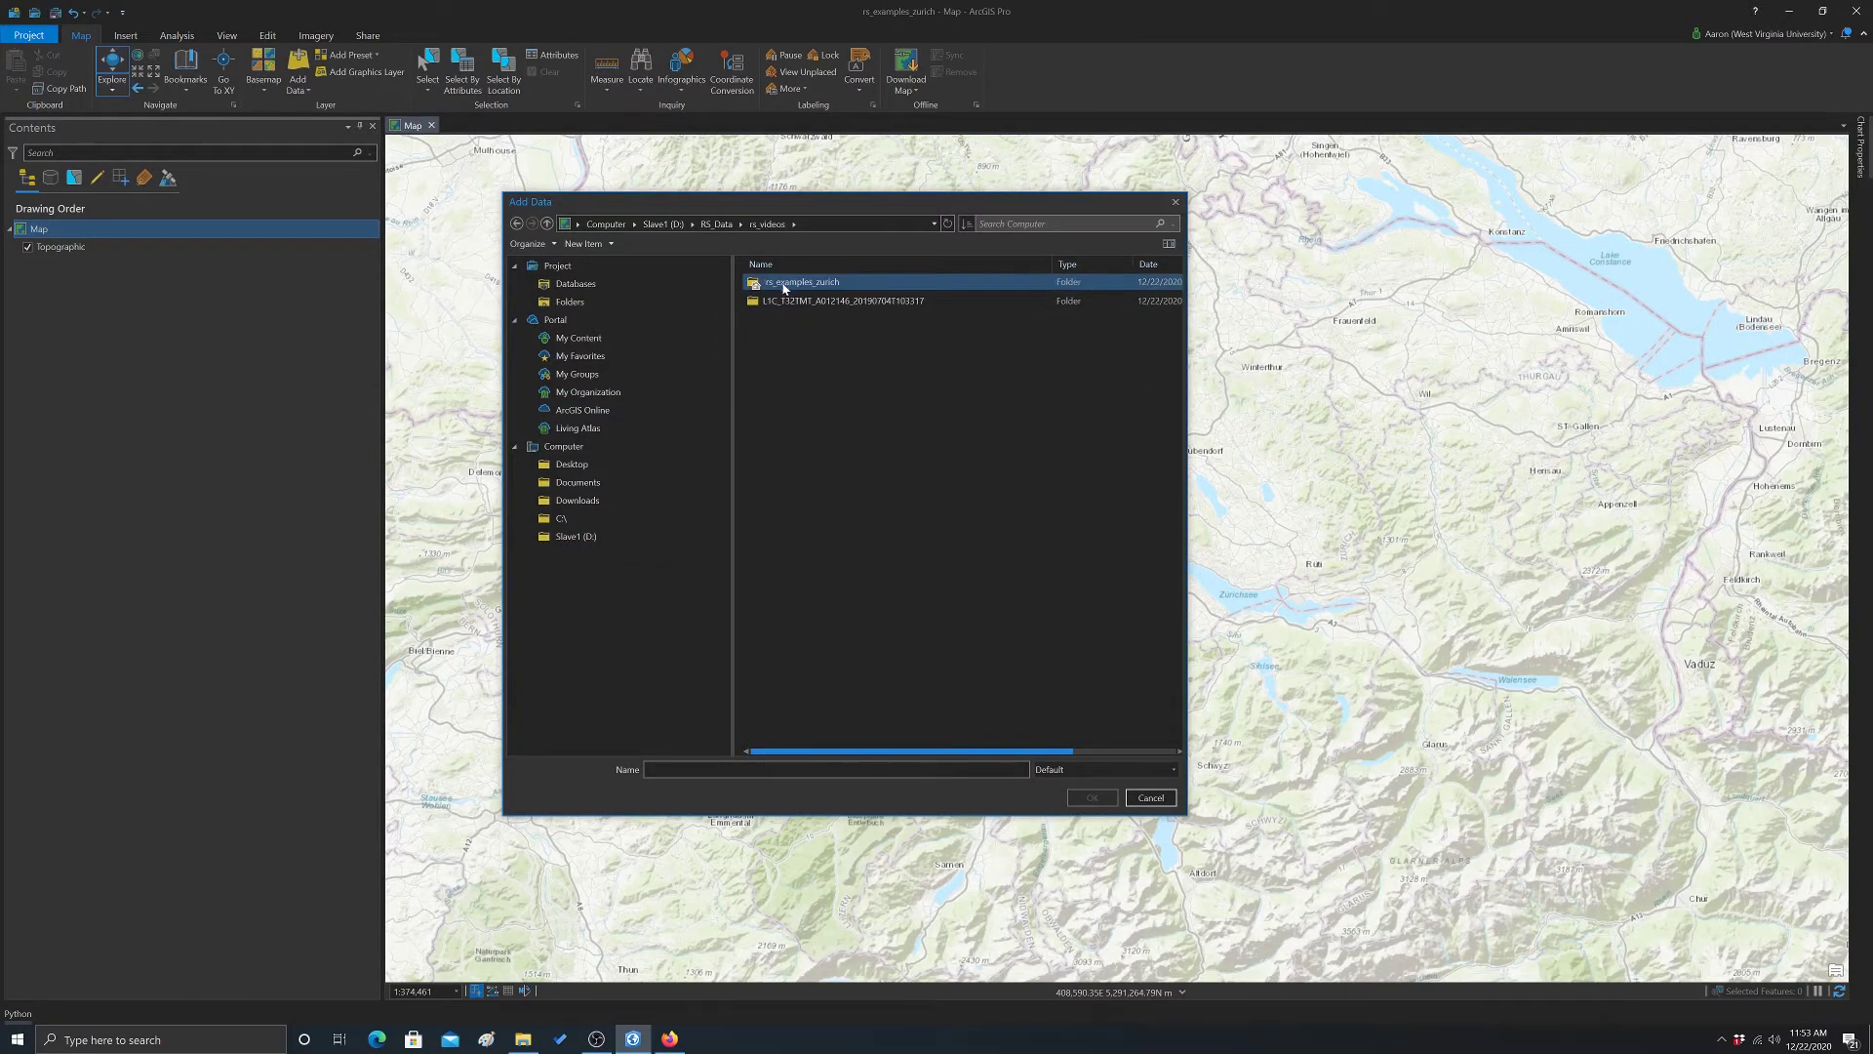
{"action": "double_click", "coordinate": [781, 302]}
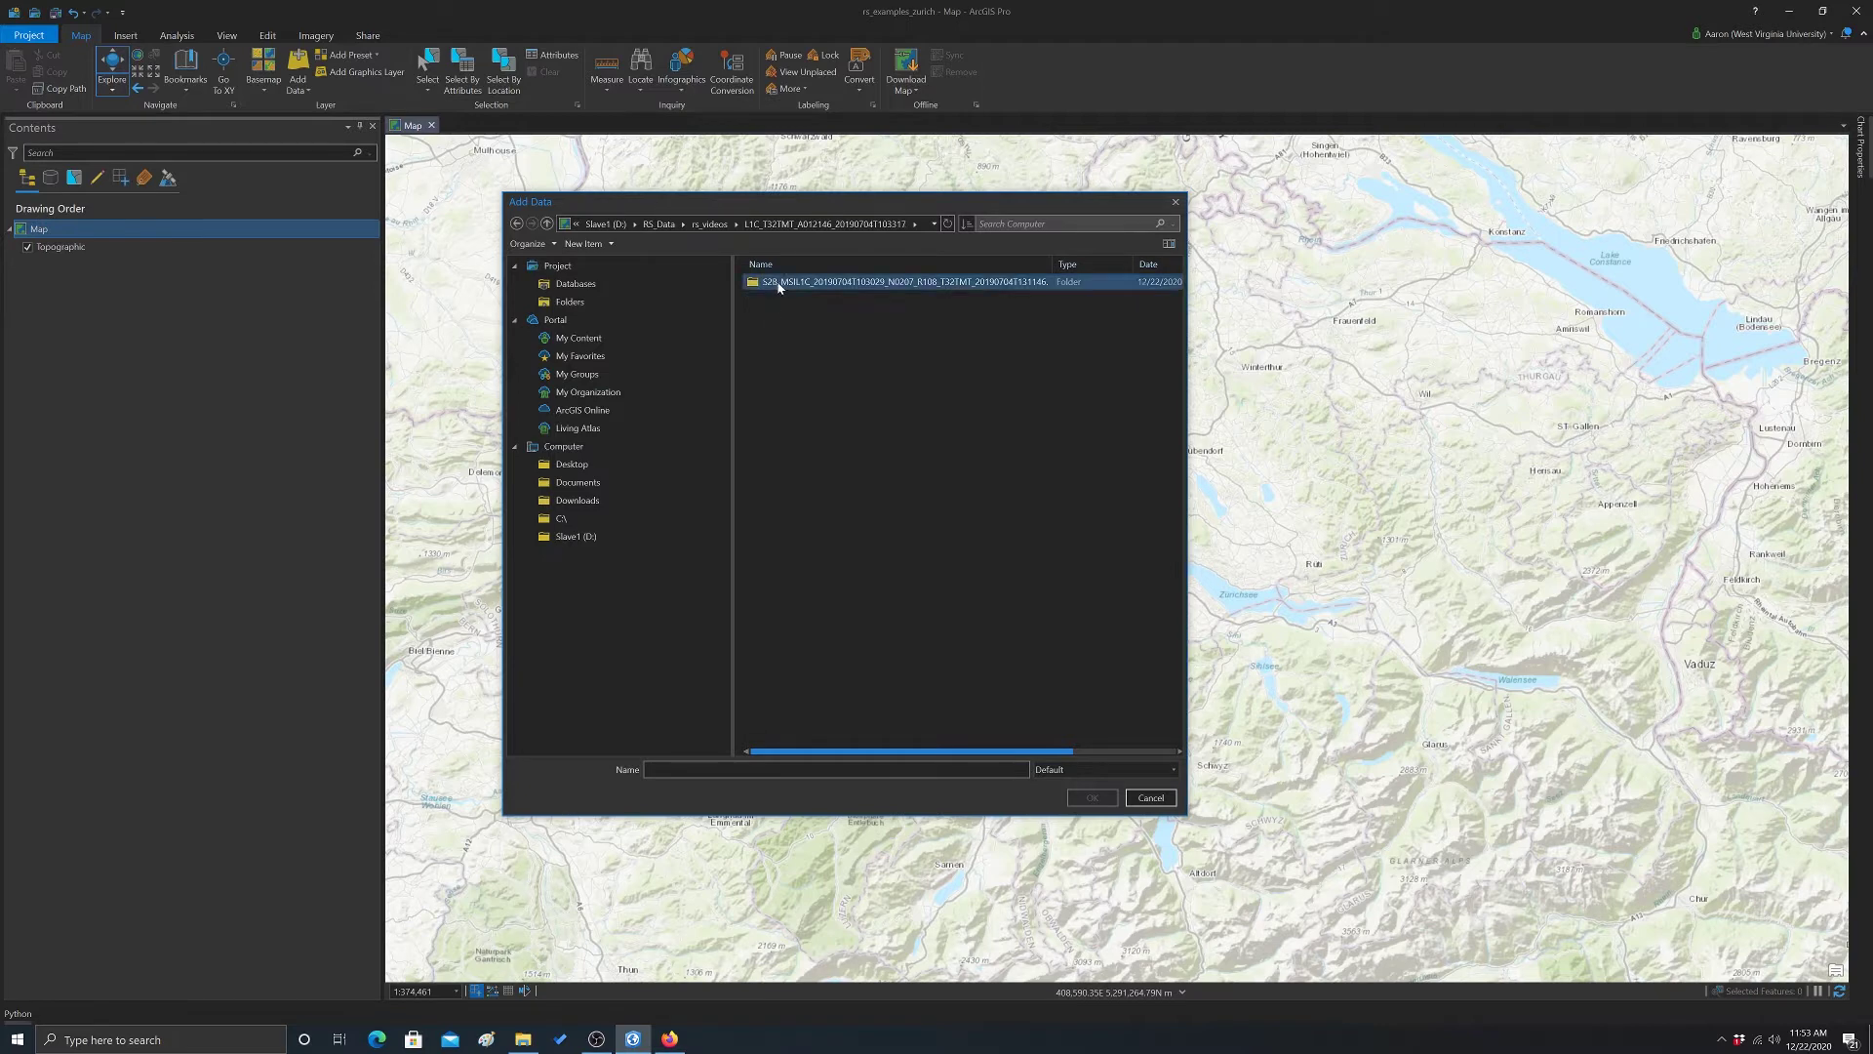
{"action": "left_click", "coordinate": [517, 223]}
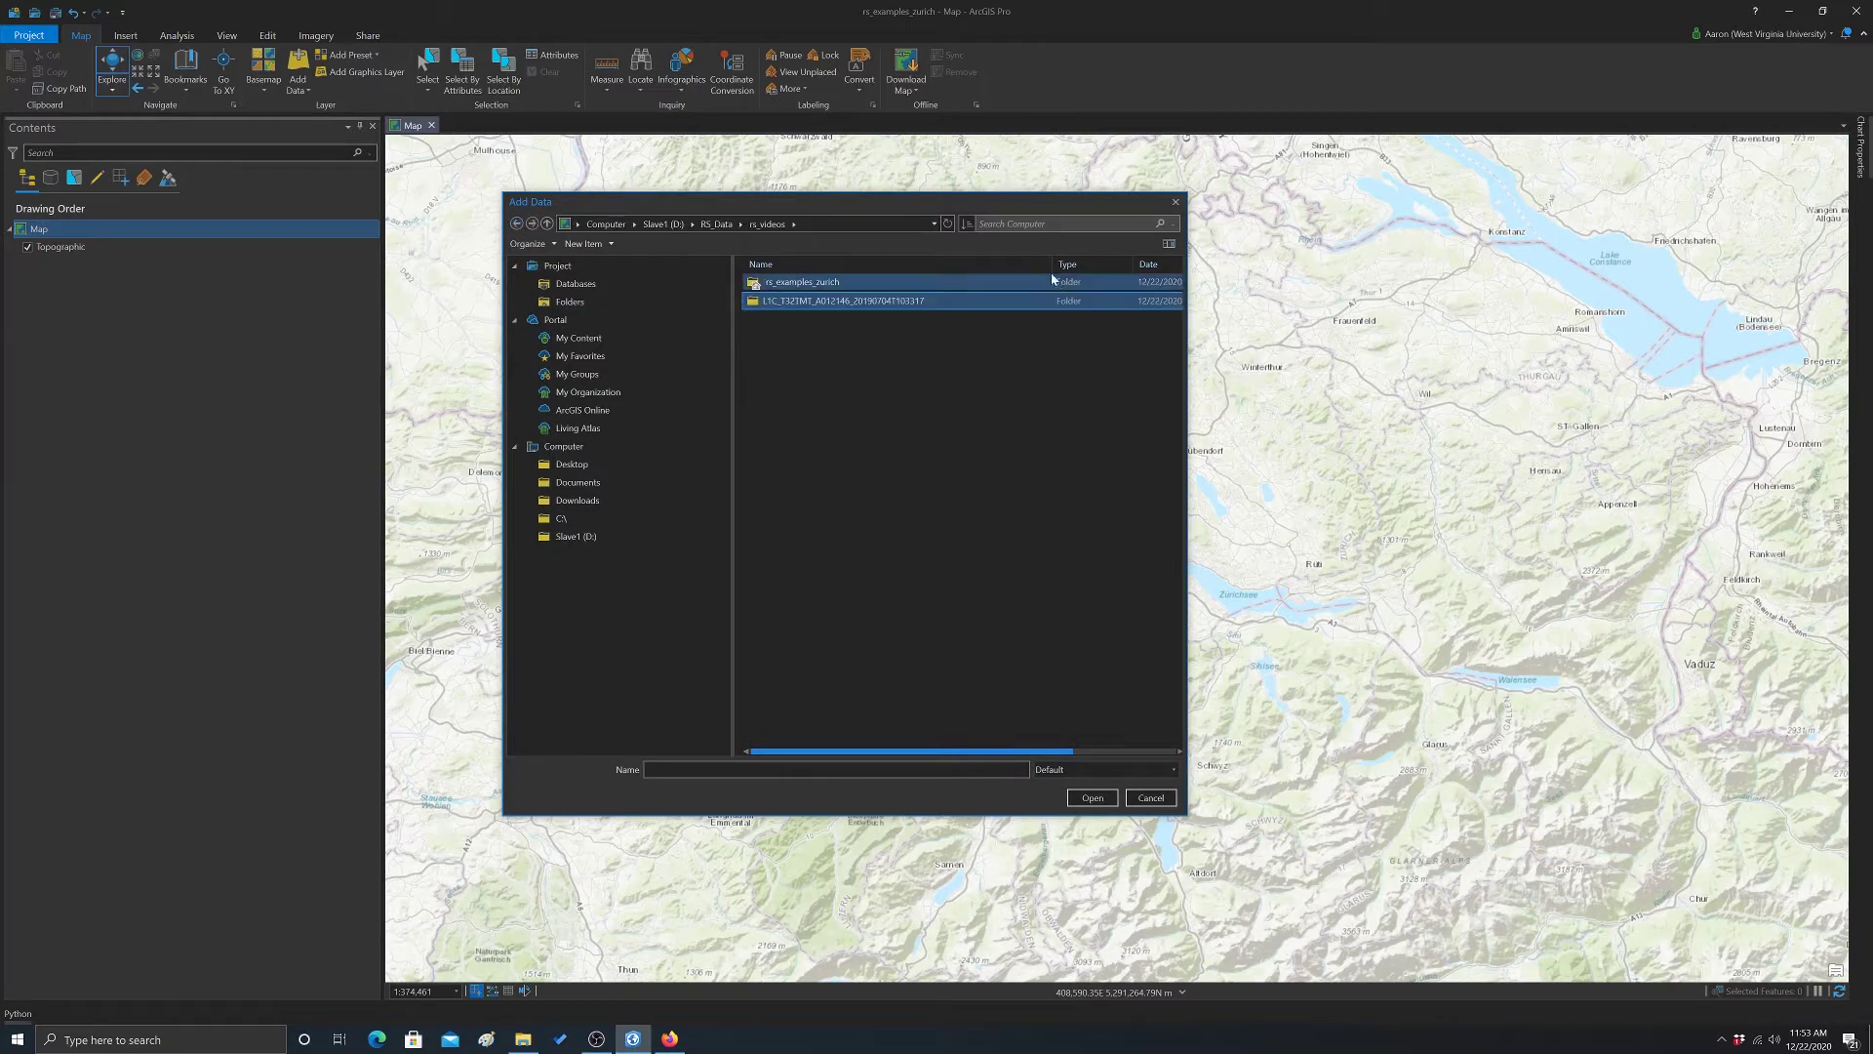
Refresh rs_videos and open the new scene's SAFE, GRANULE, tile and IMG_DATA folders
{"action": "right_click", "coordinate": [887, 436]}
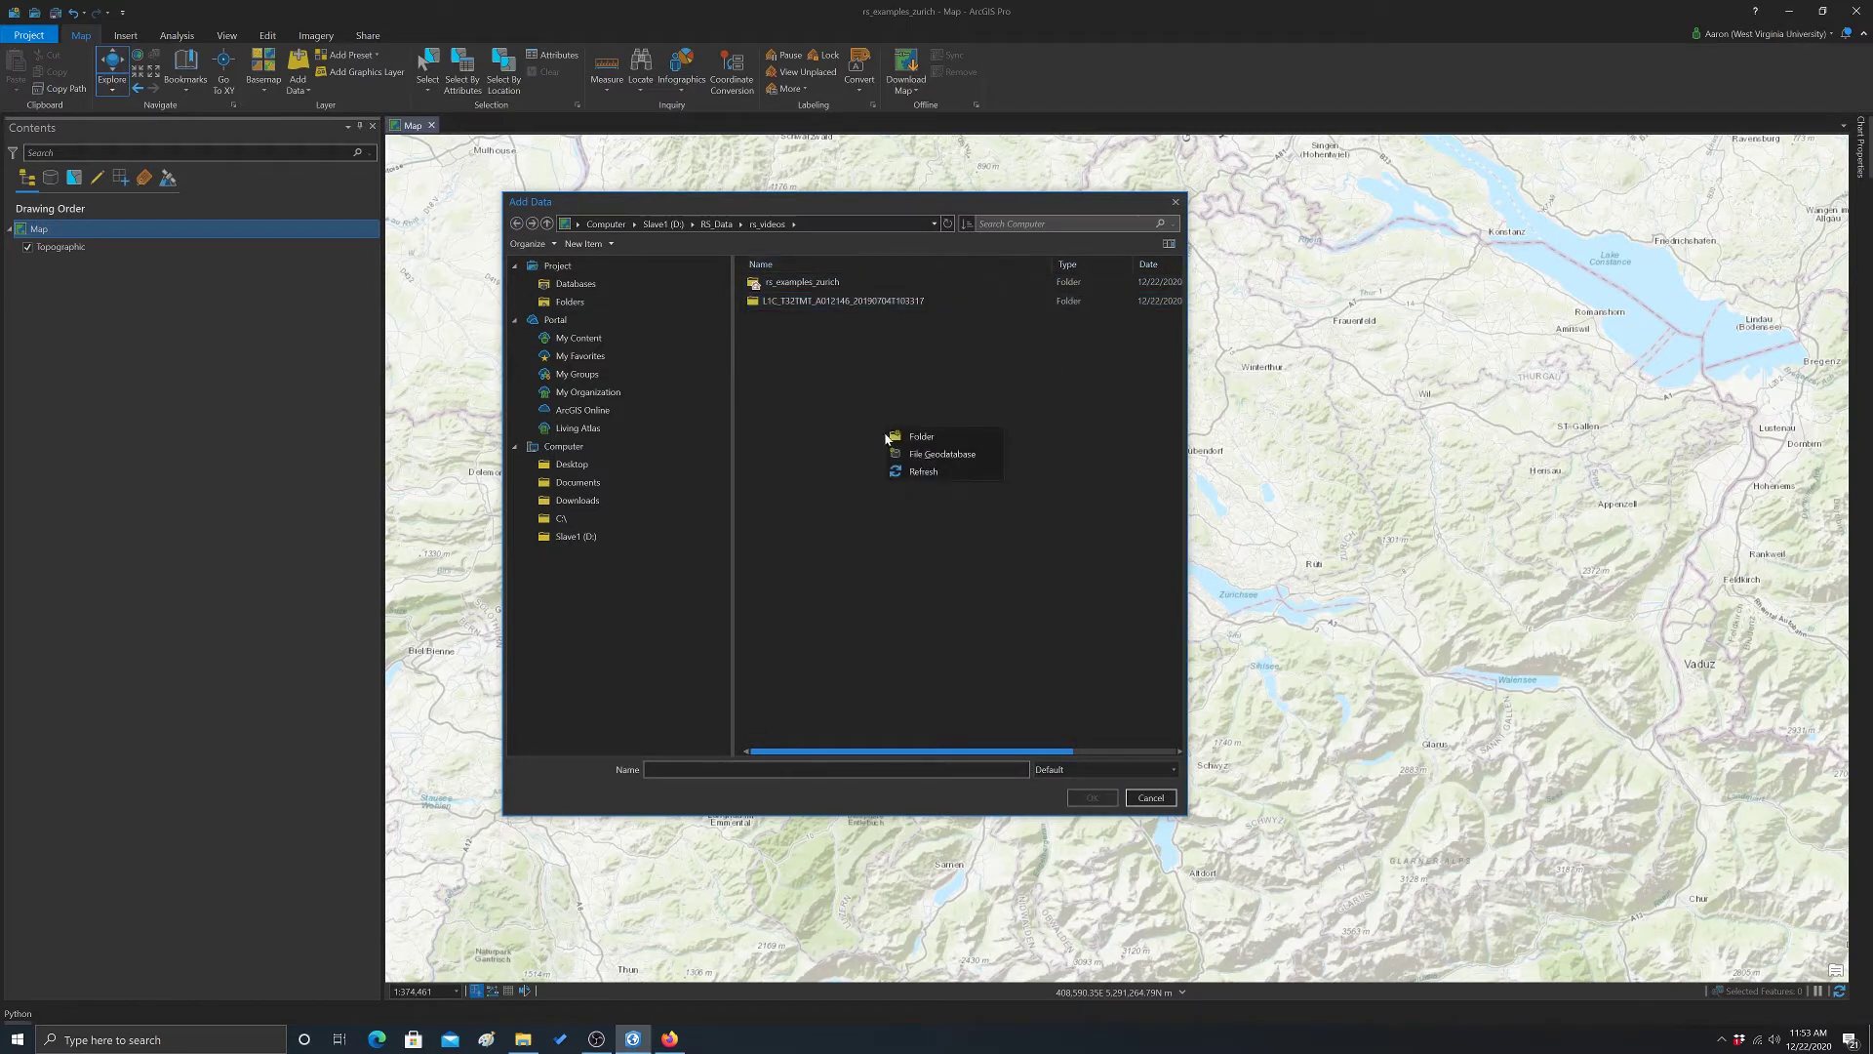
{"action": "left_click", "coordinate": [915, 474]}
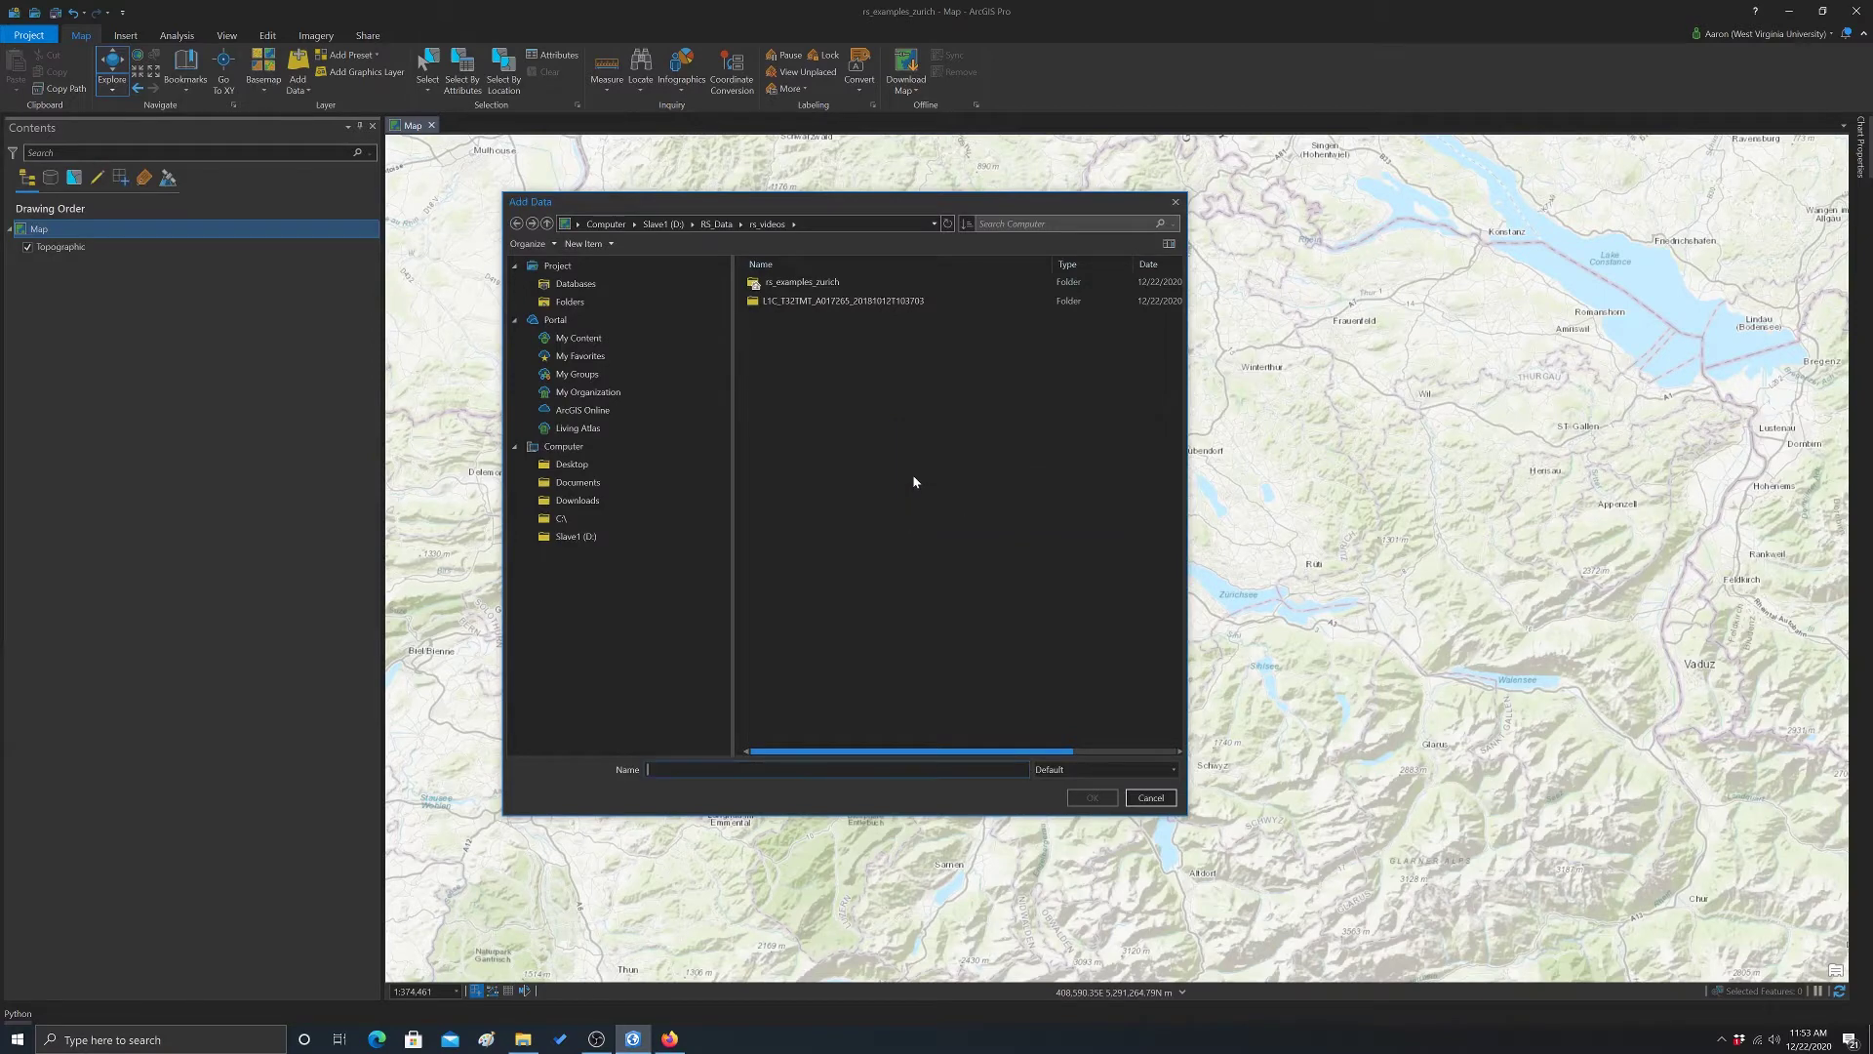
{"action": "double_click", "coordinate": [841, 302]}
{"action": "double_click", "coordinate": [834, 284]}
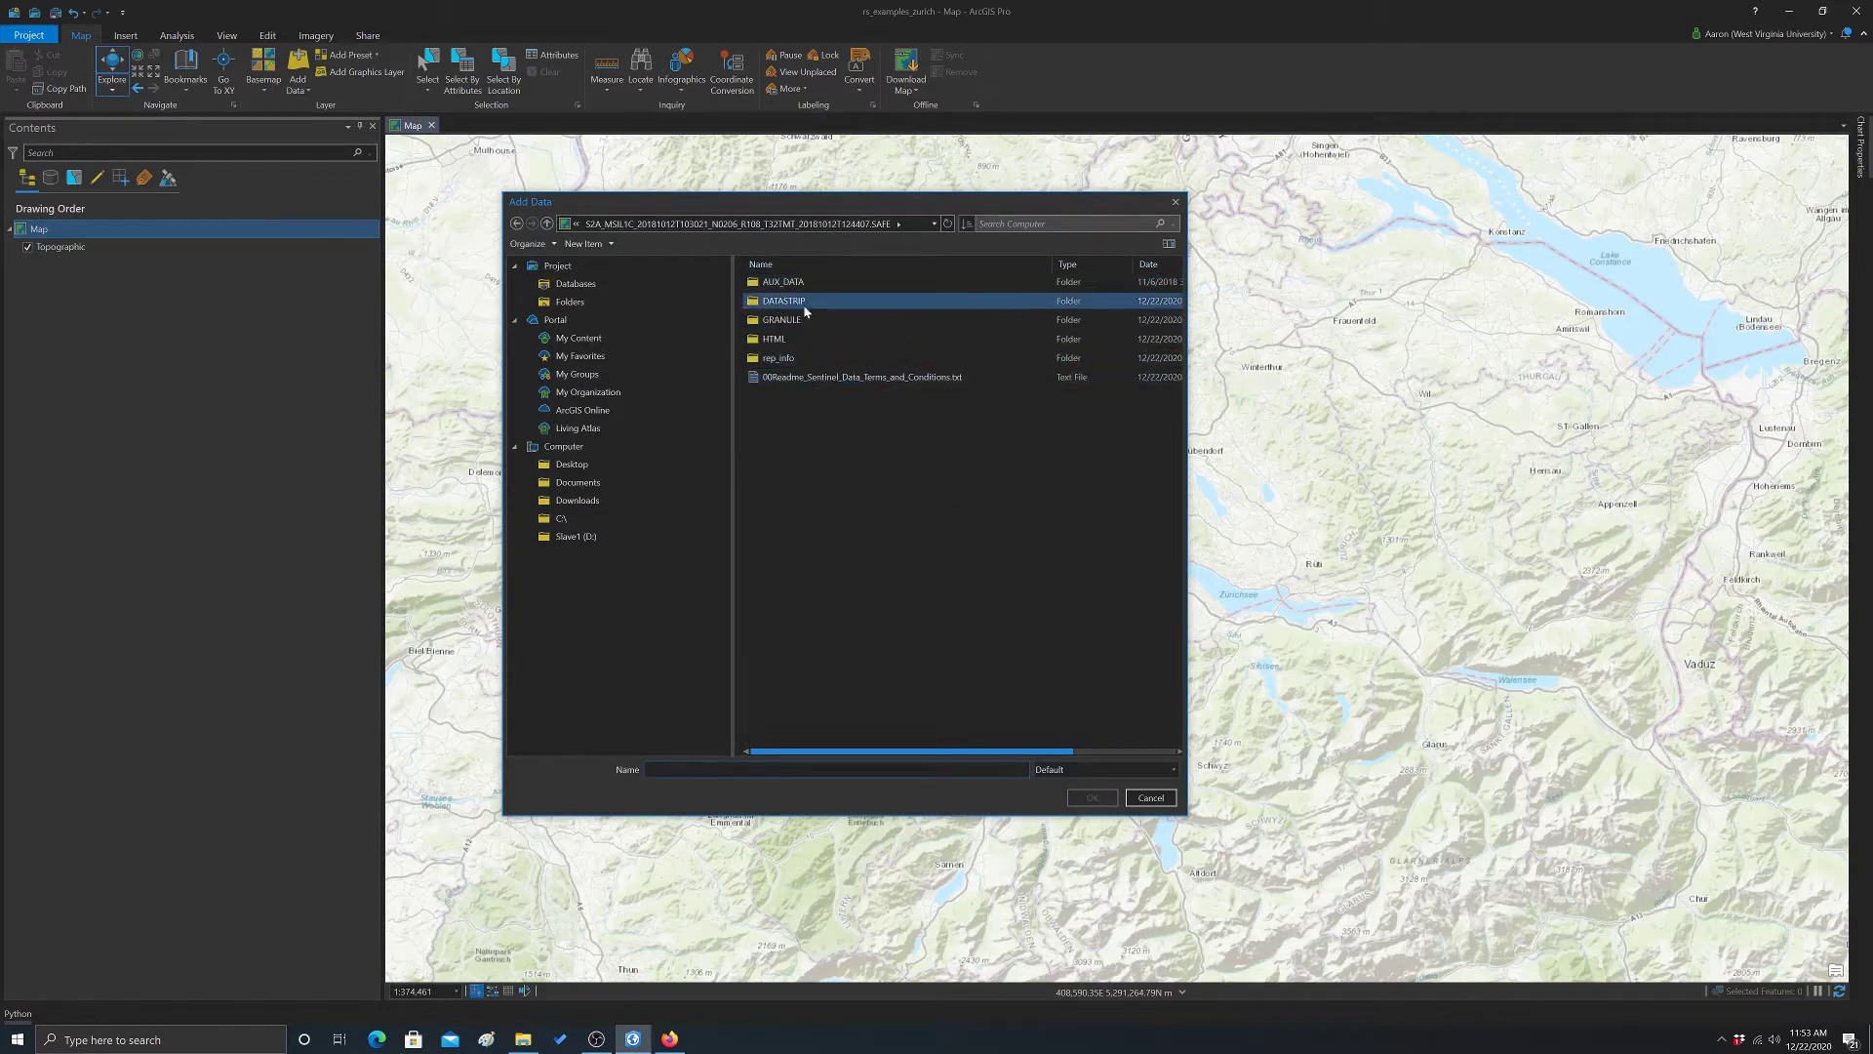
{"action": "double_click", "coordinate": [767, 323]}
{"action": "double_click", "coordinate": [769, 282]}
{"action": "double_click", "coordinate": [774, 305]}
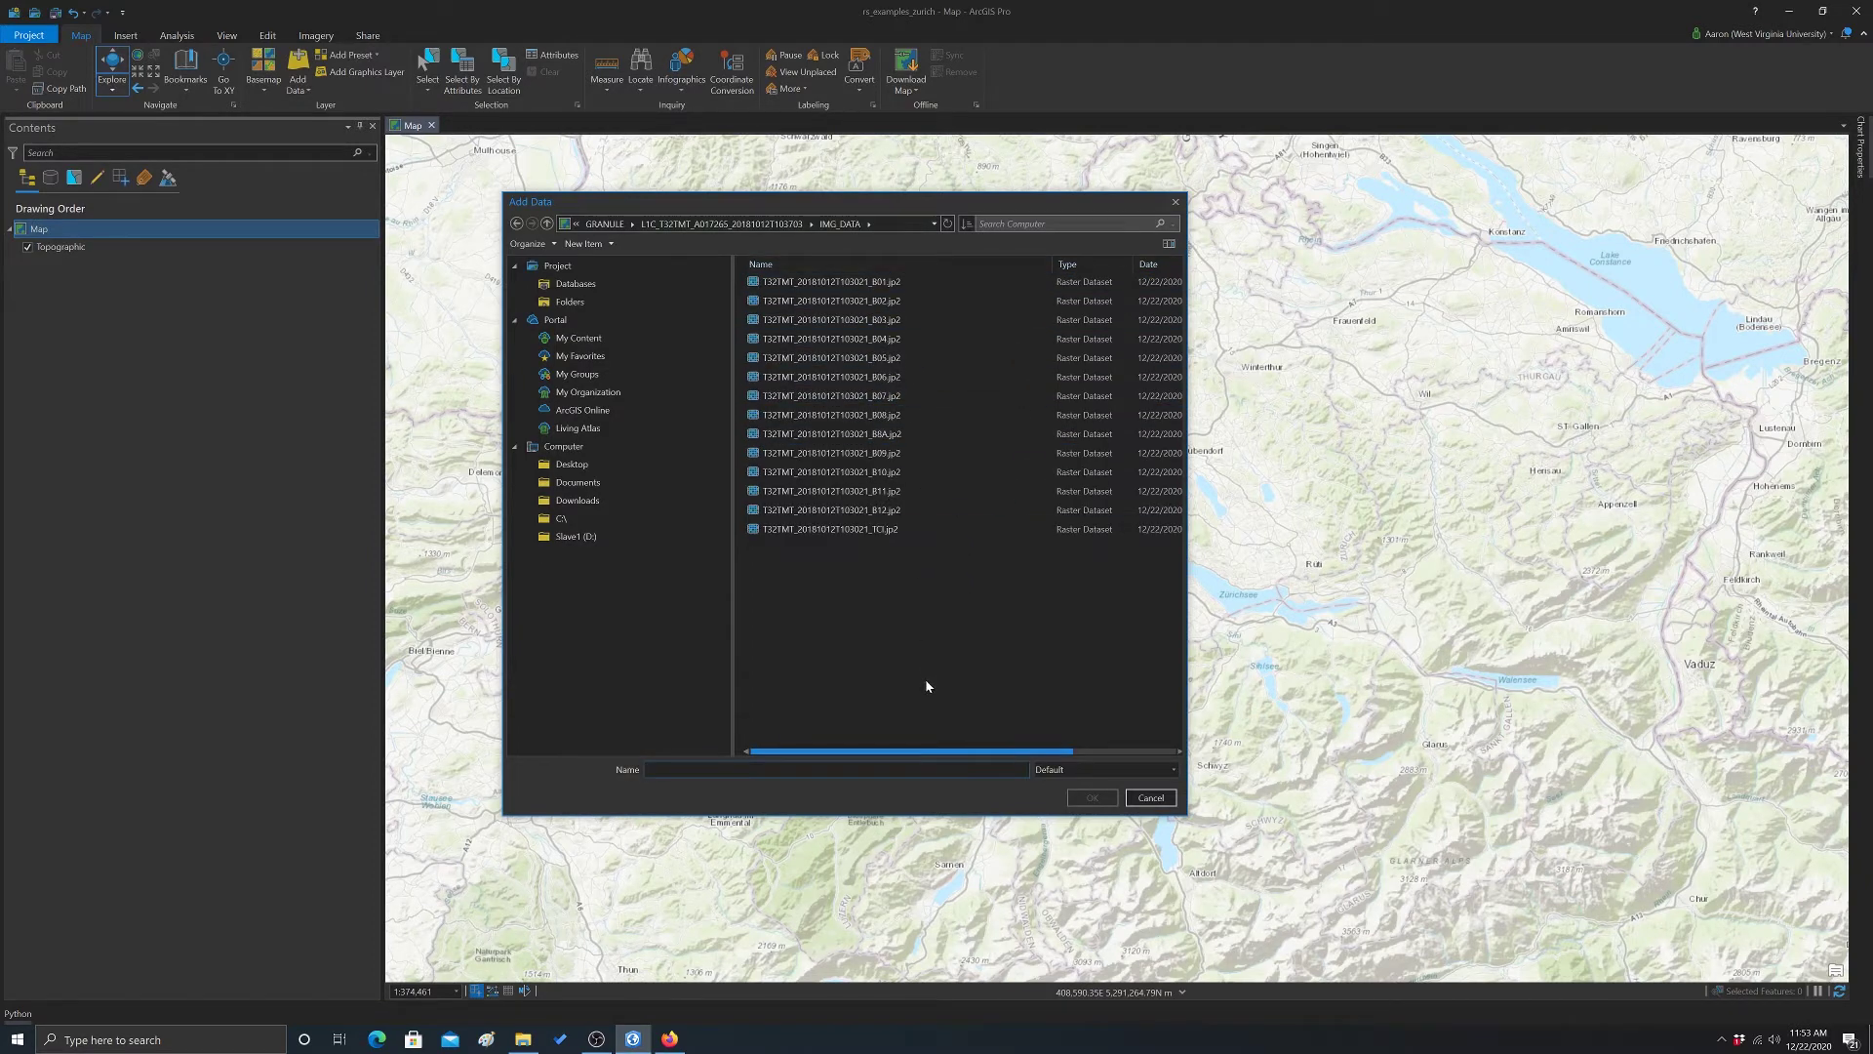
{"action": "left_click_drag", "start_coordinate": [853, 207], "coordinate": [397, 152]}
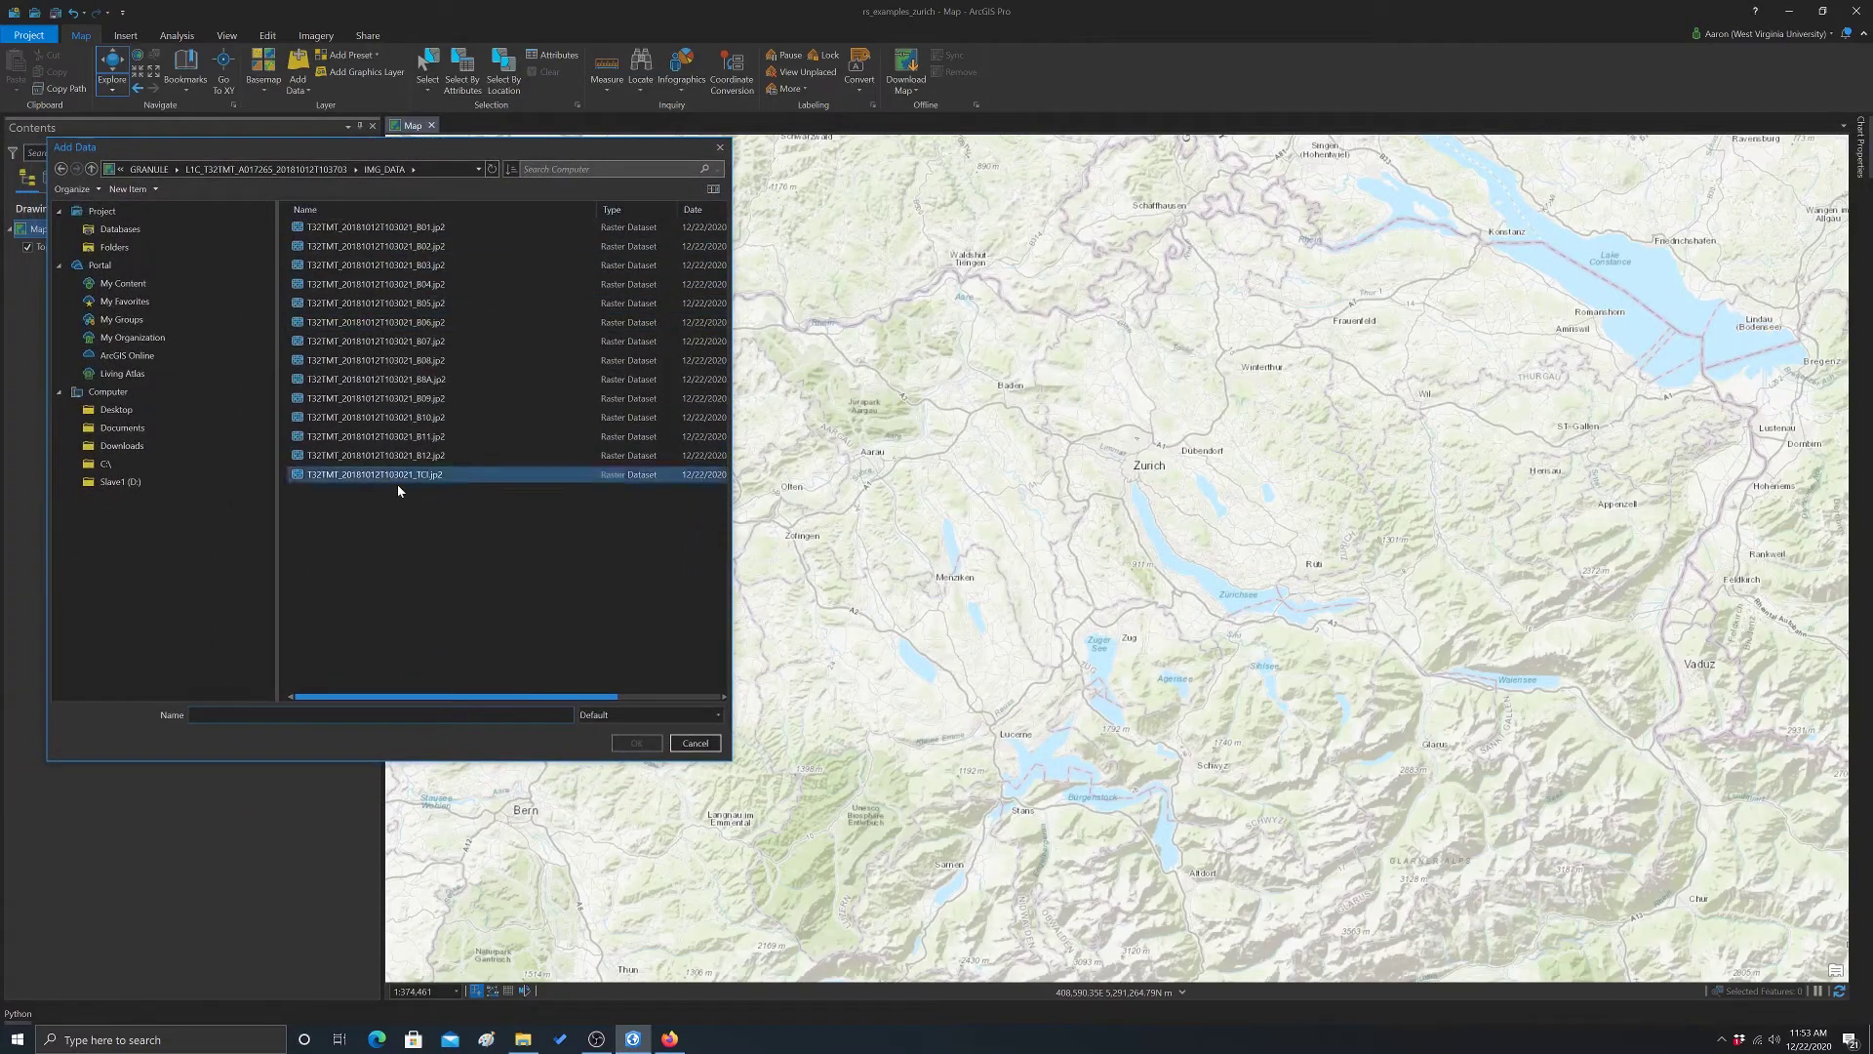
Open the Landsat vs Sentinel-2 band chart full-size in Firefox, sized beside ArcGIS Pro
{"action": "left_click", "coordinate": [669, 1038]}
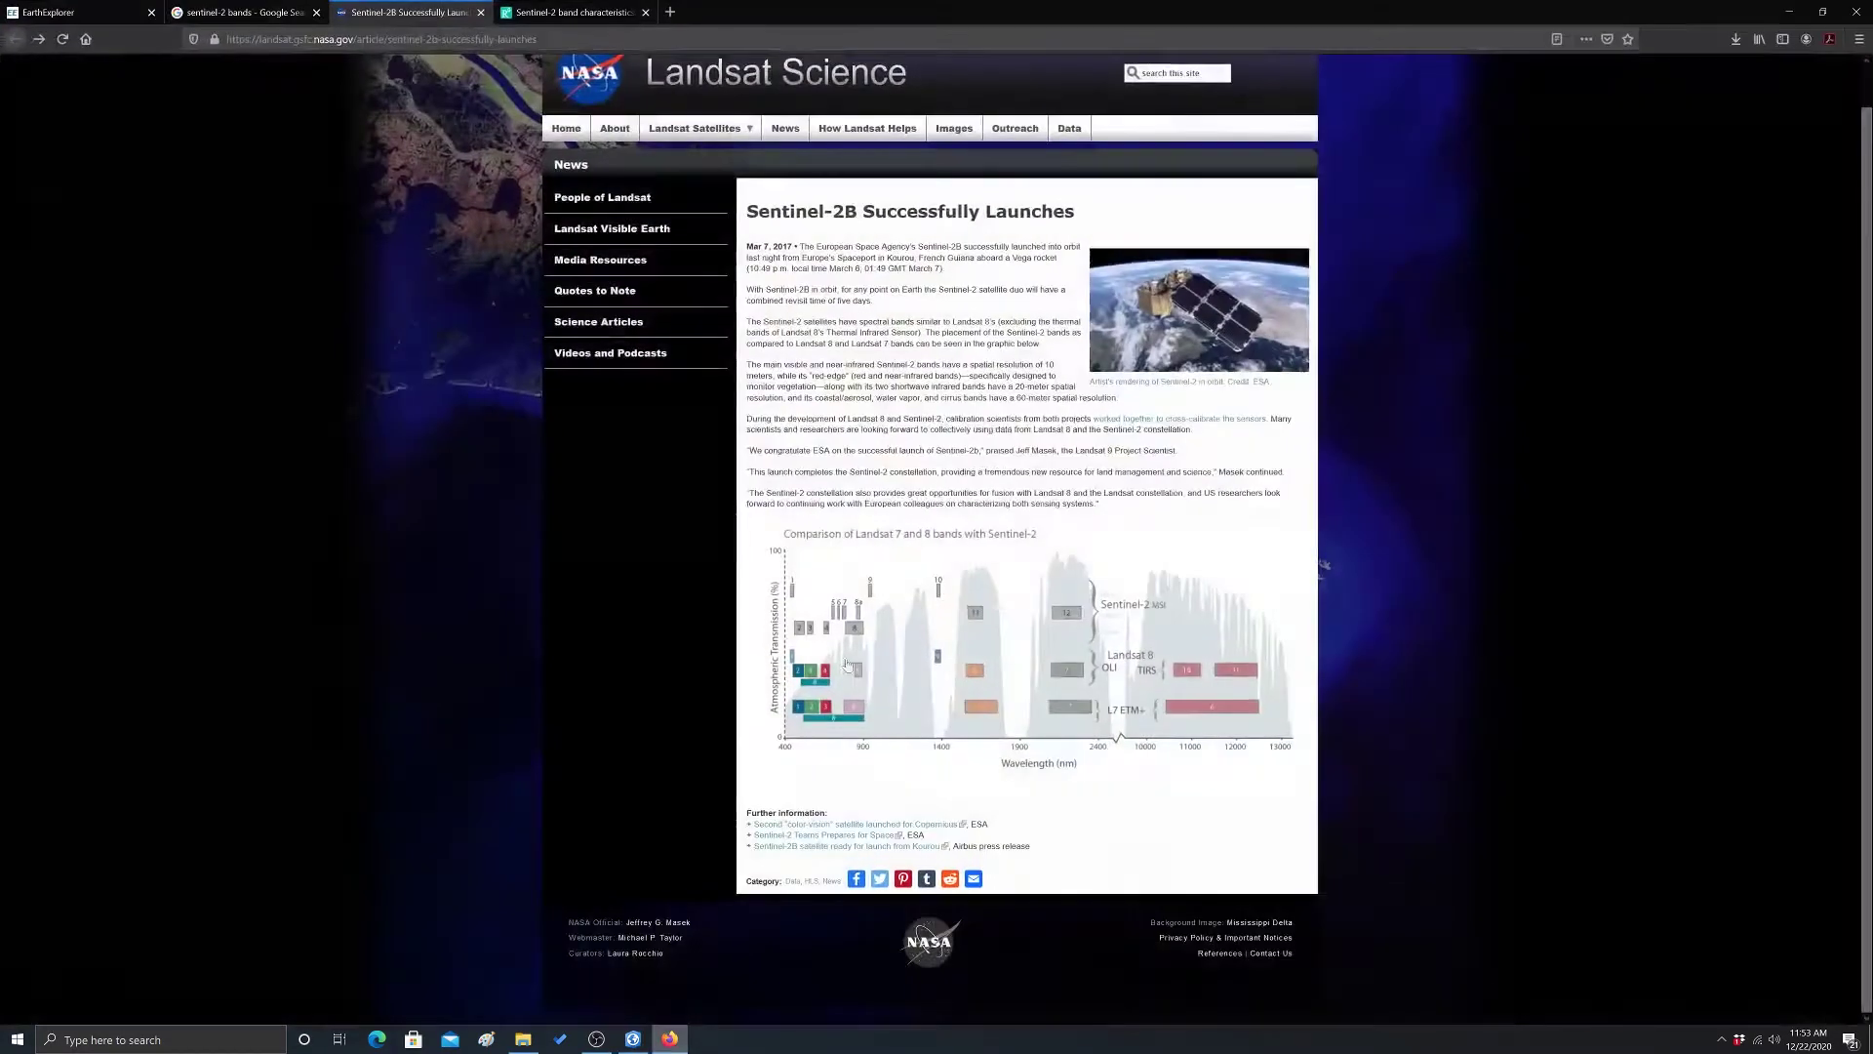
{"action": "left_click", "coordinate": [539, 13]}
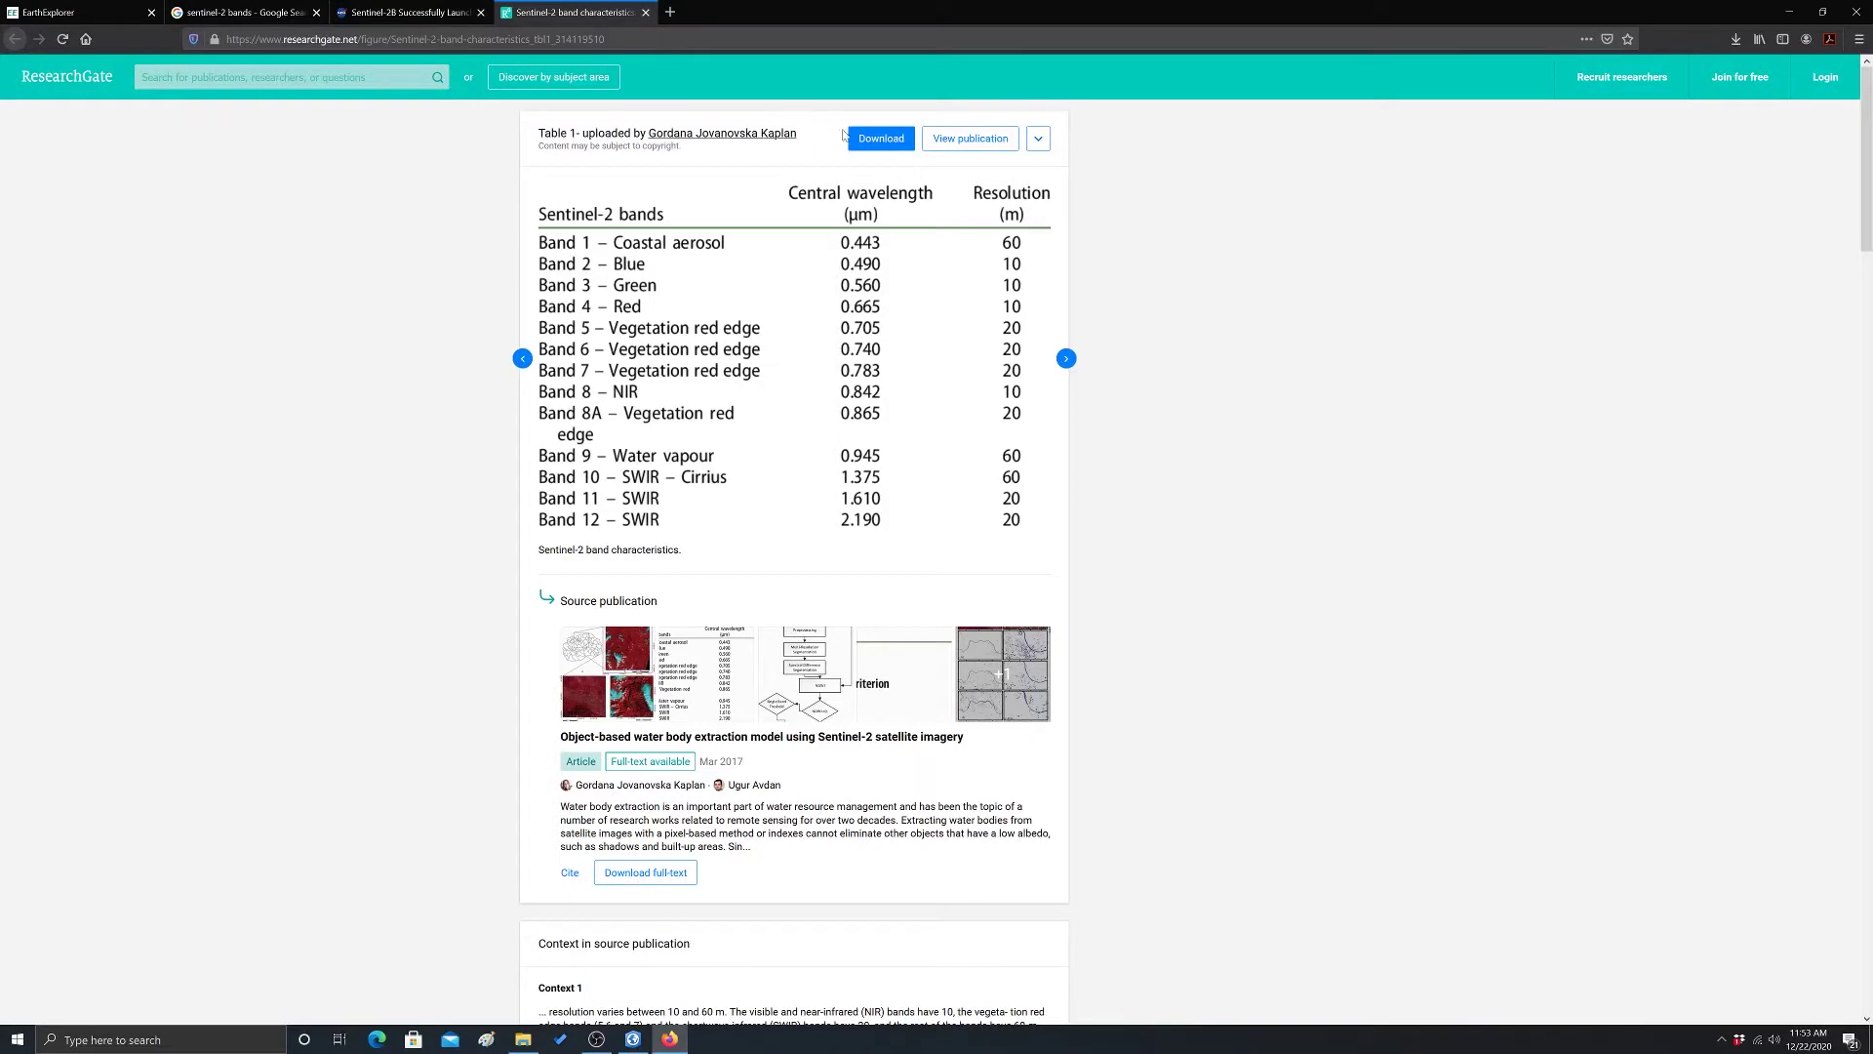
{"action": "left_click", "coordinate": [393, 14]}
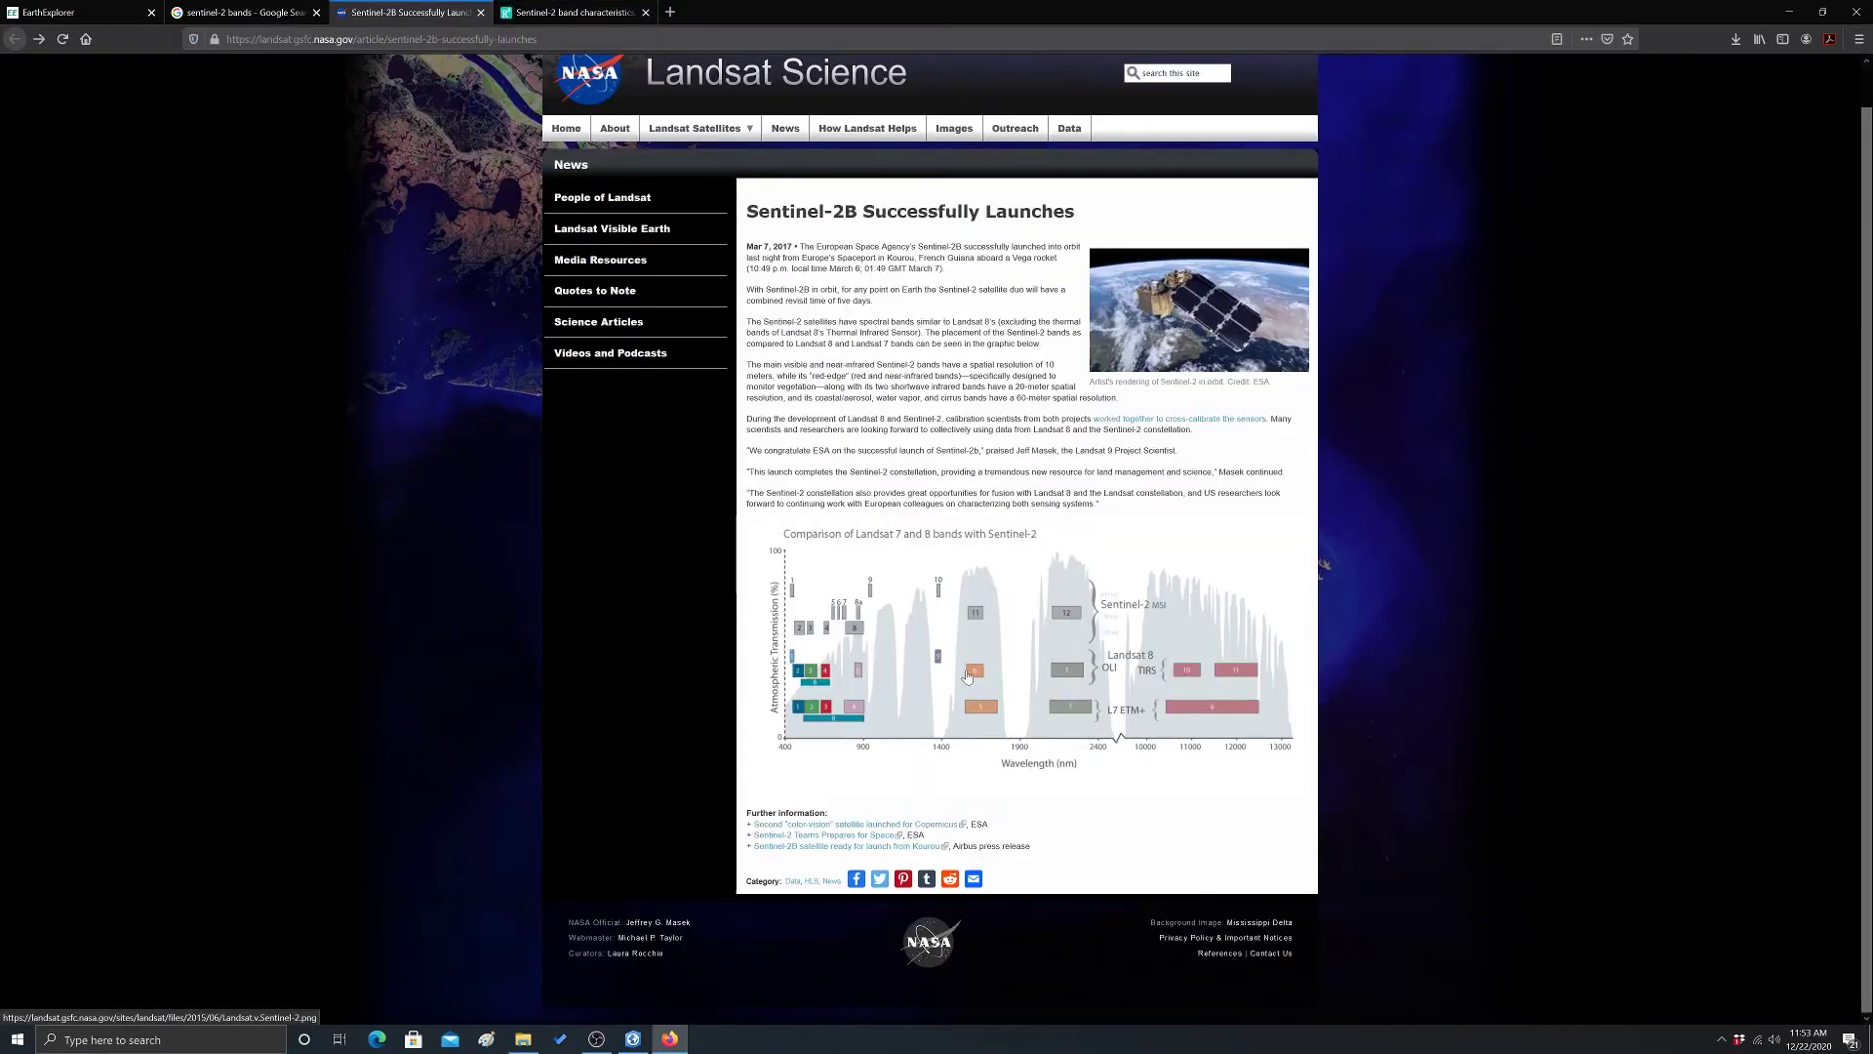
{"action": "left_click", "coordinate": [967, 676]}
{"action": "key", "text": "super+Right"}
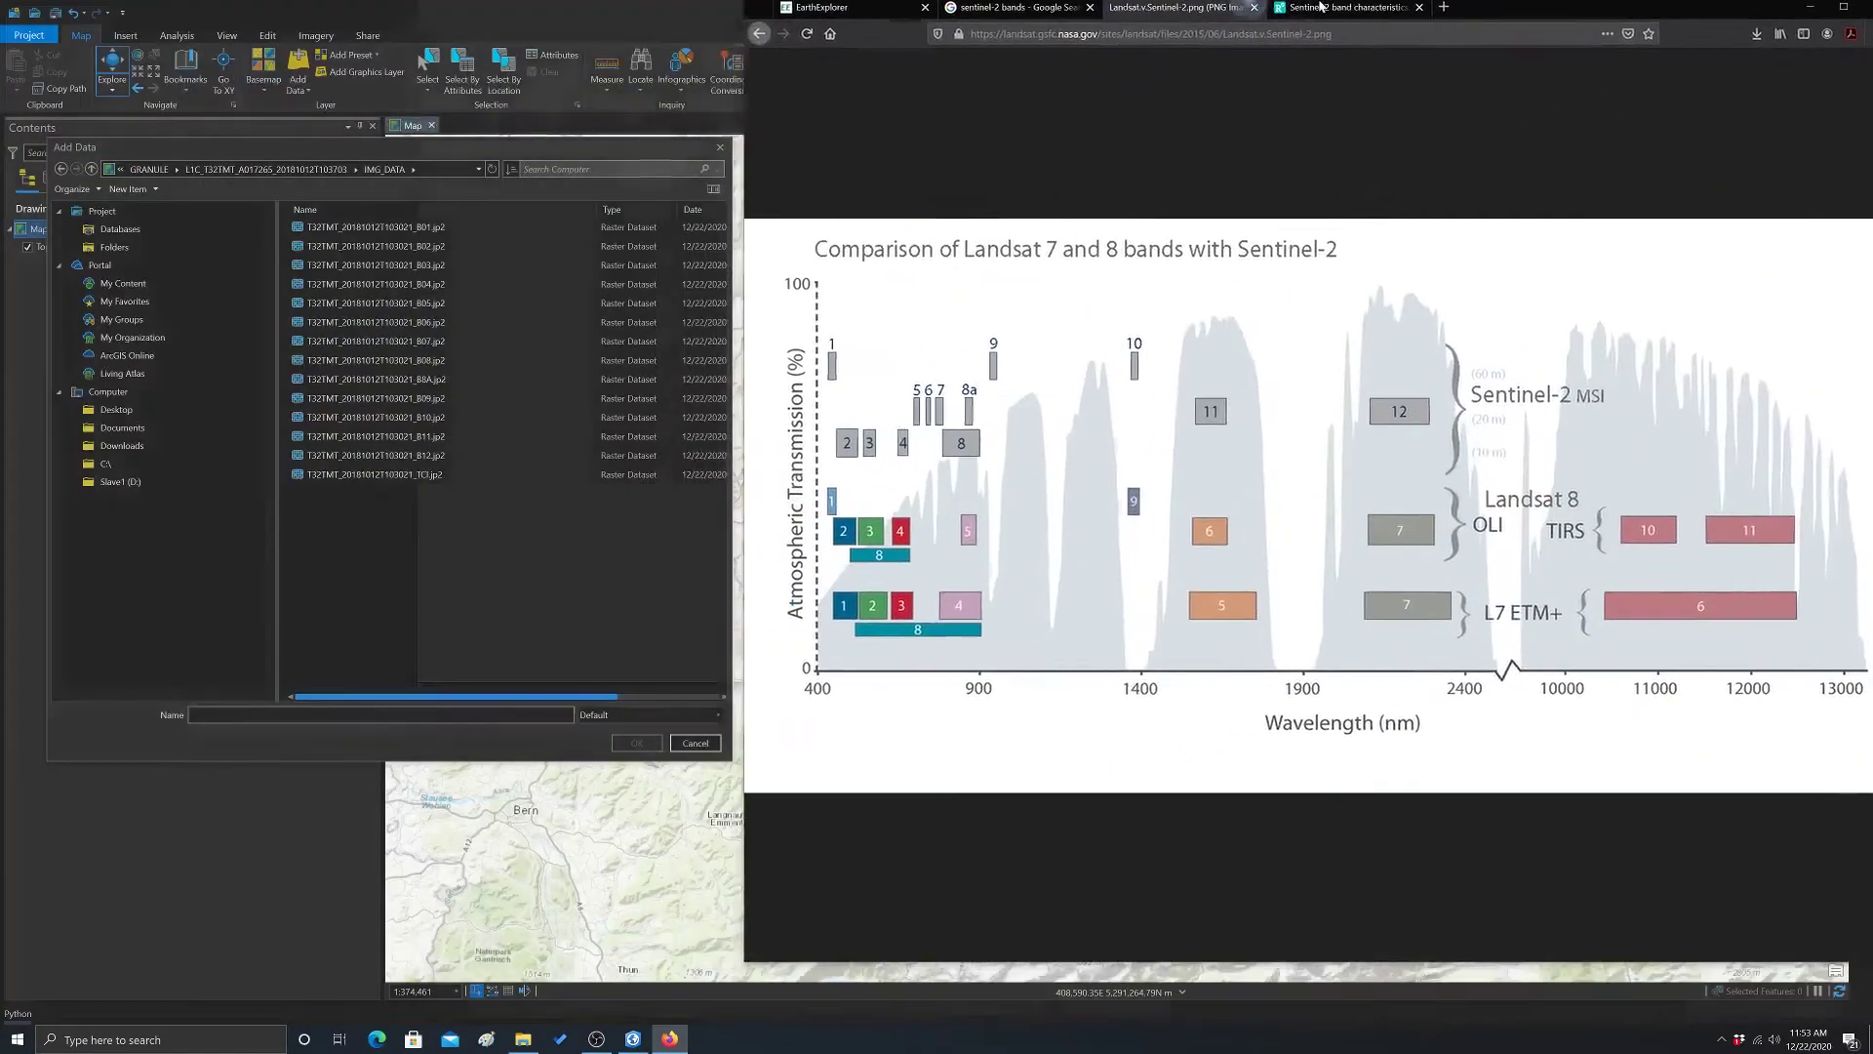
{"action": "key", "text": "super+Down"}
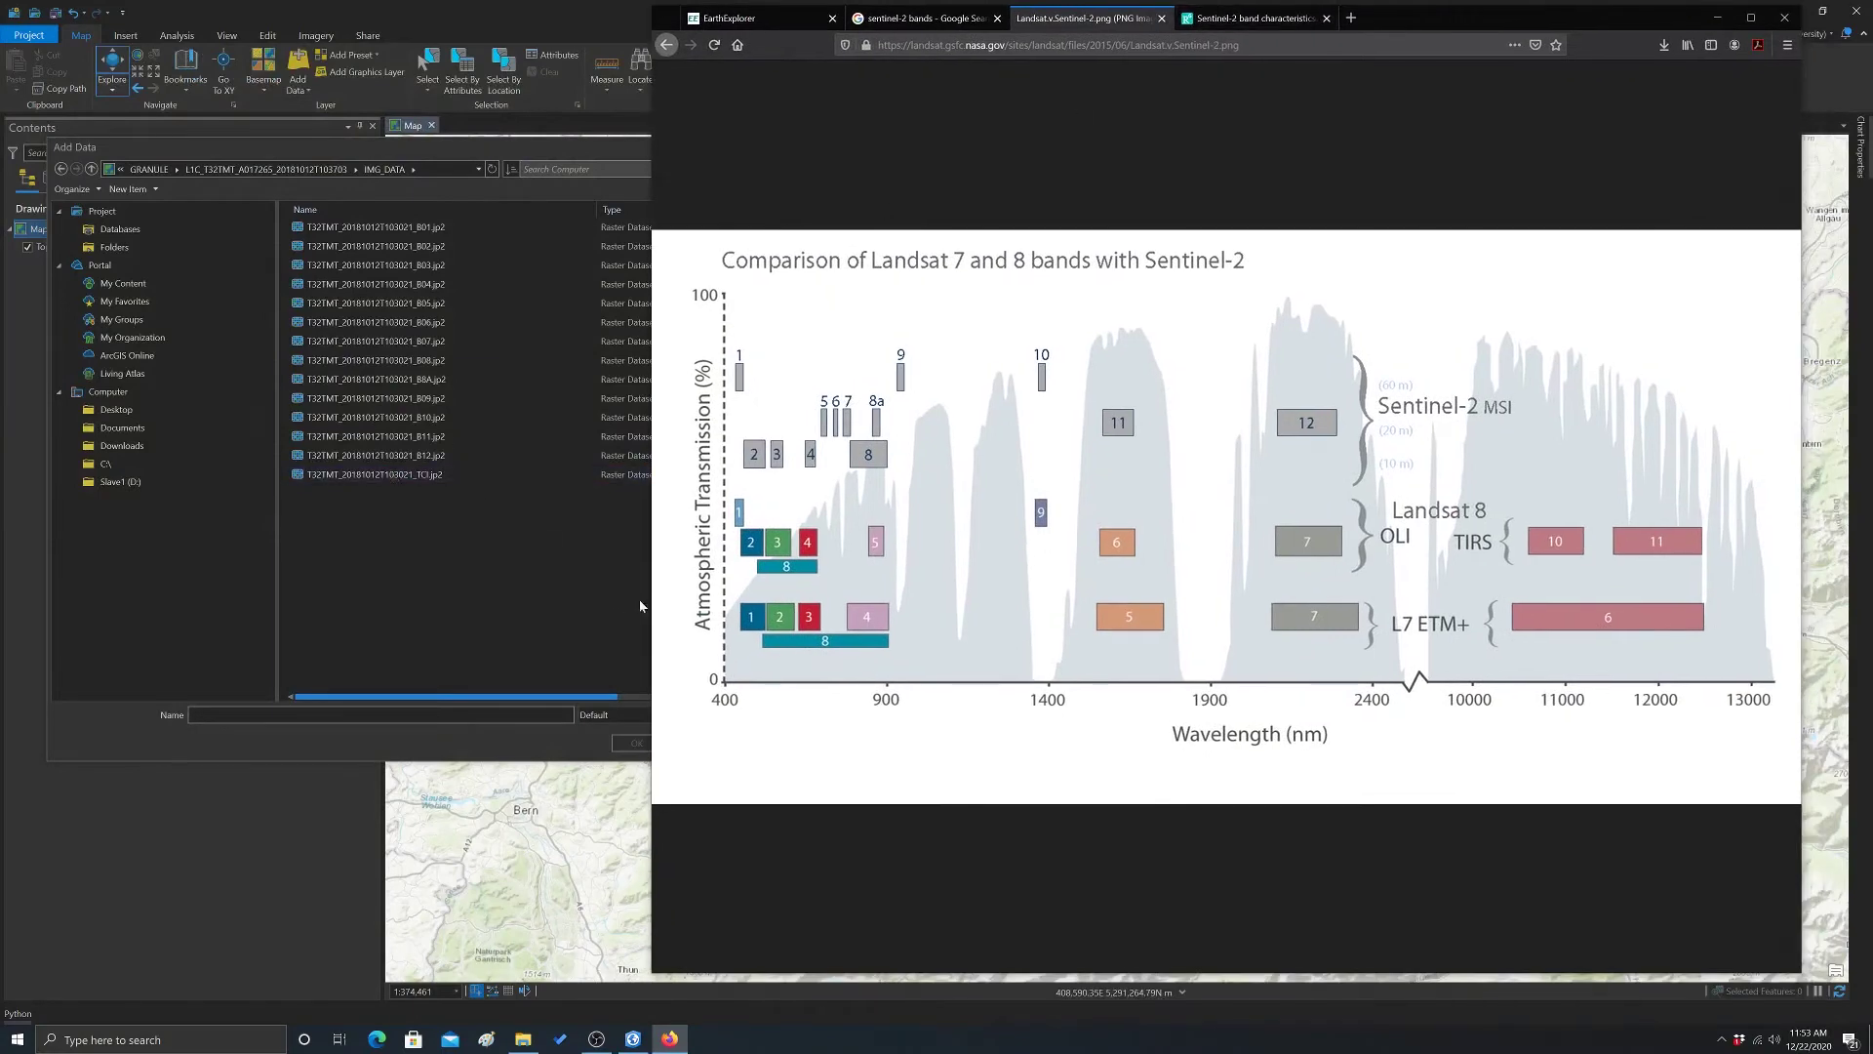
{"action": "left_click_drag", "start_coordinate": [648, 598], "coordinate": [757, 595]}
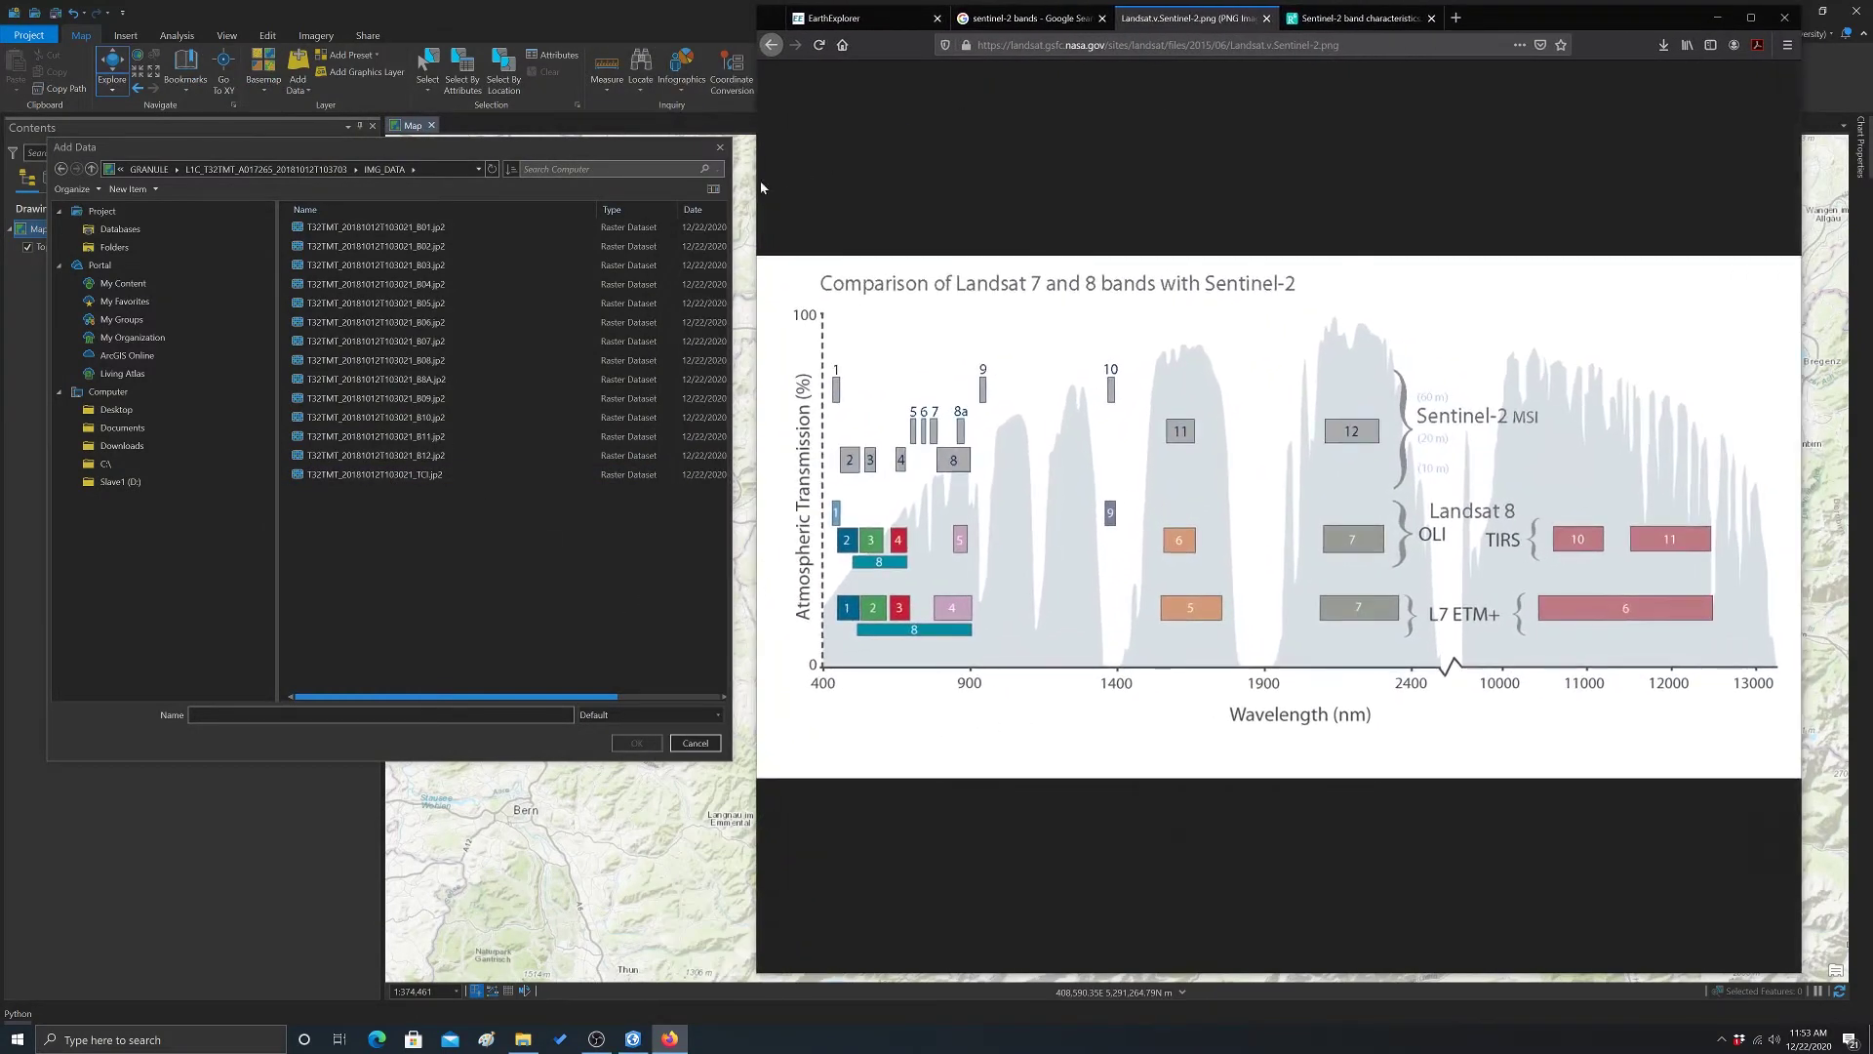
Select the B05 band file, check the band table tabs, then return to the comparison chart
{"action": "left_click", "coordinate": [409, 303]}
{"action": "left_click", "coordinate": [1008, 22]}
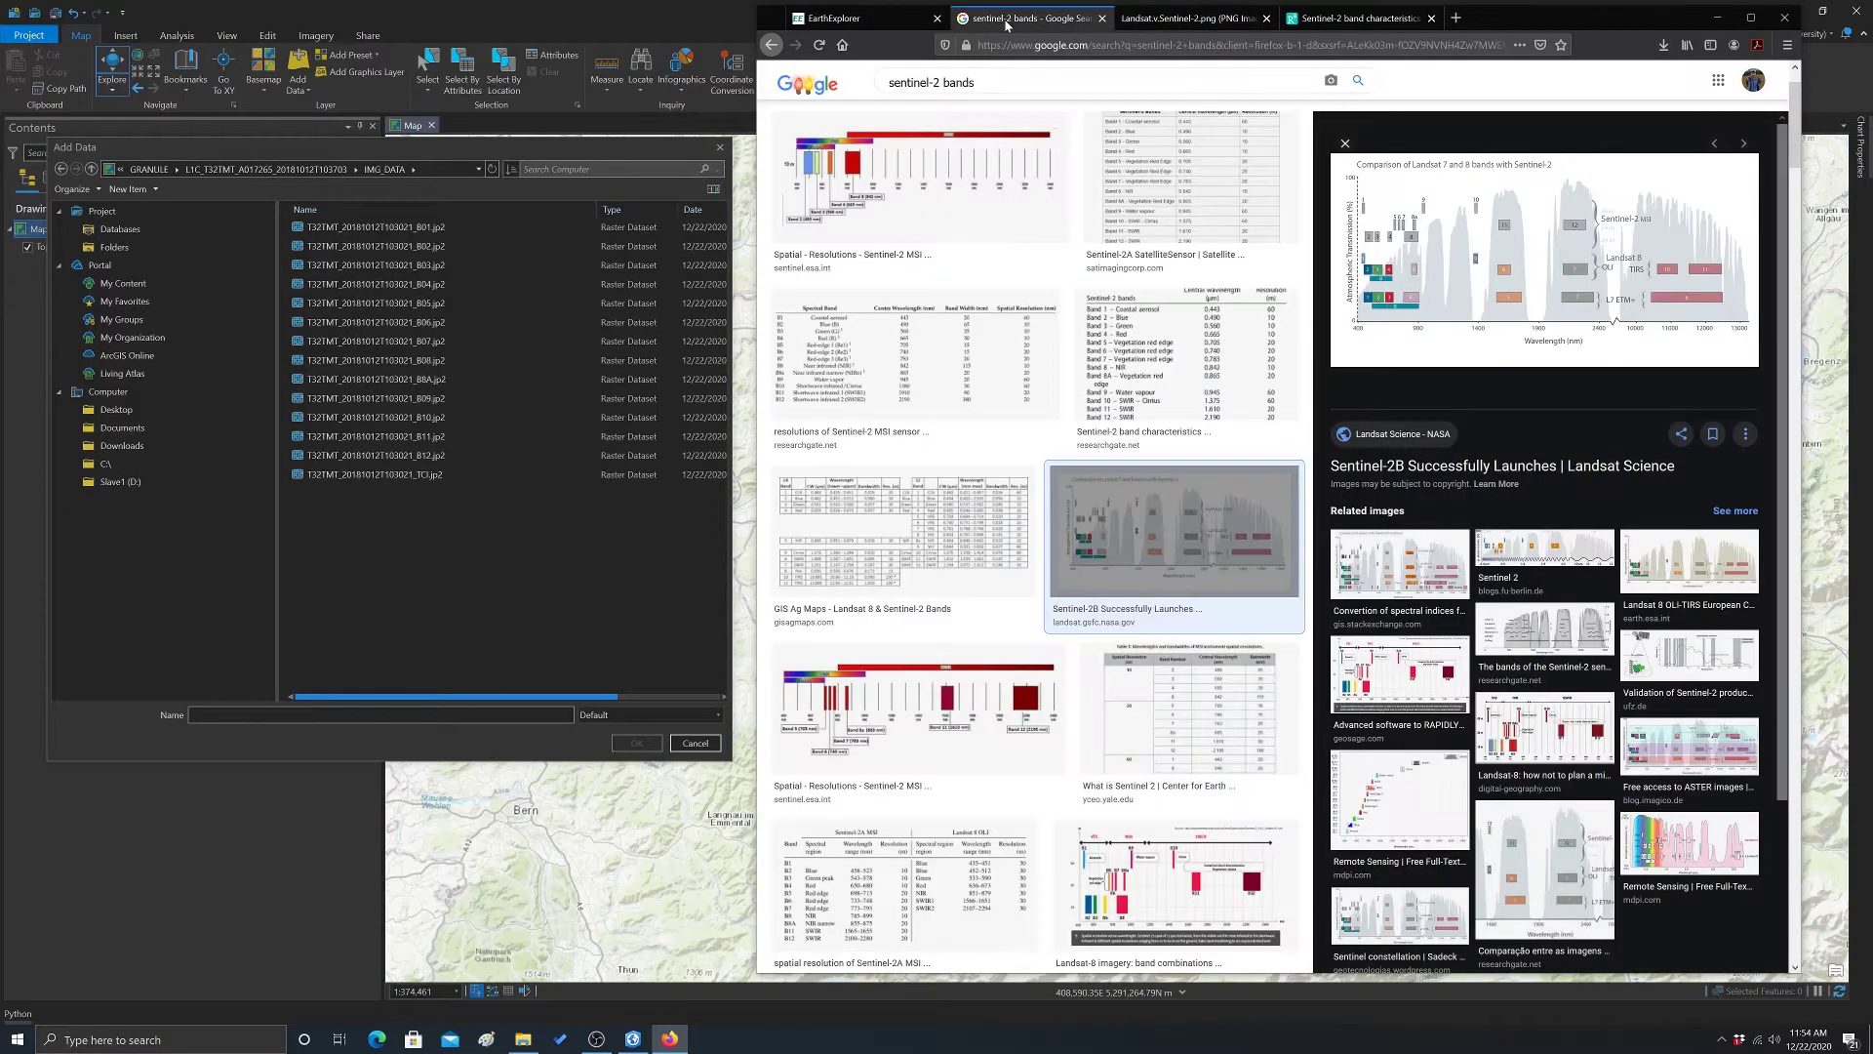
{"action": "key", "text": "ctrl+Tab"}
{"action": "key", "text": "ctrl+Tab"}
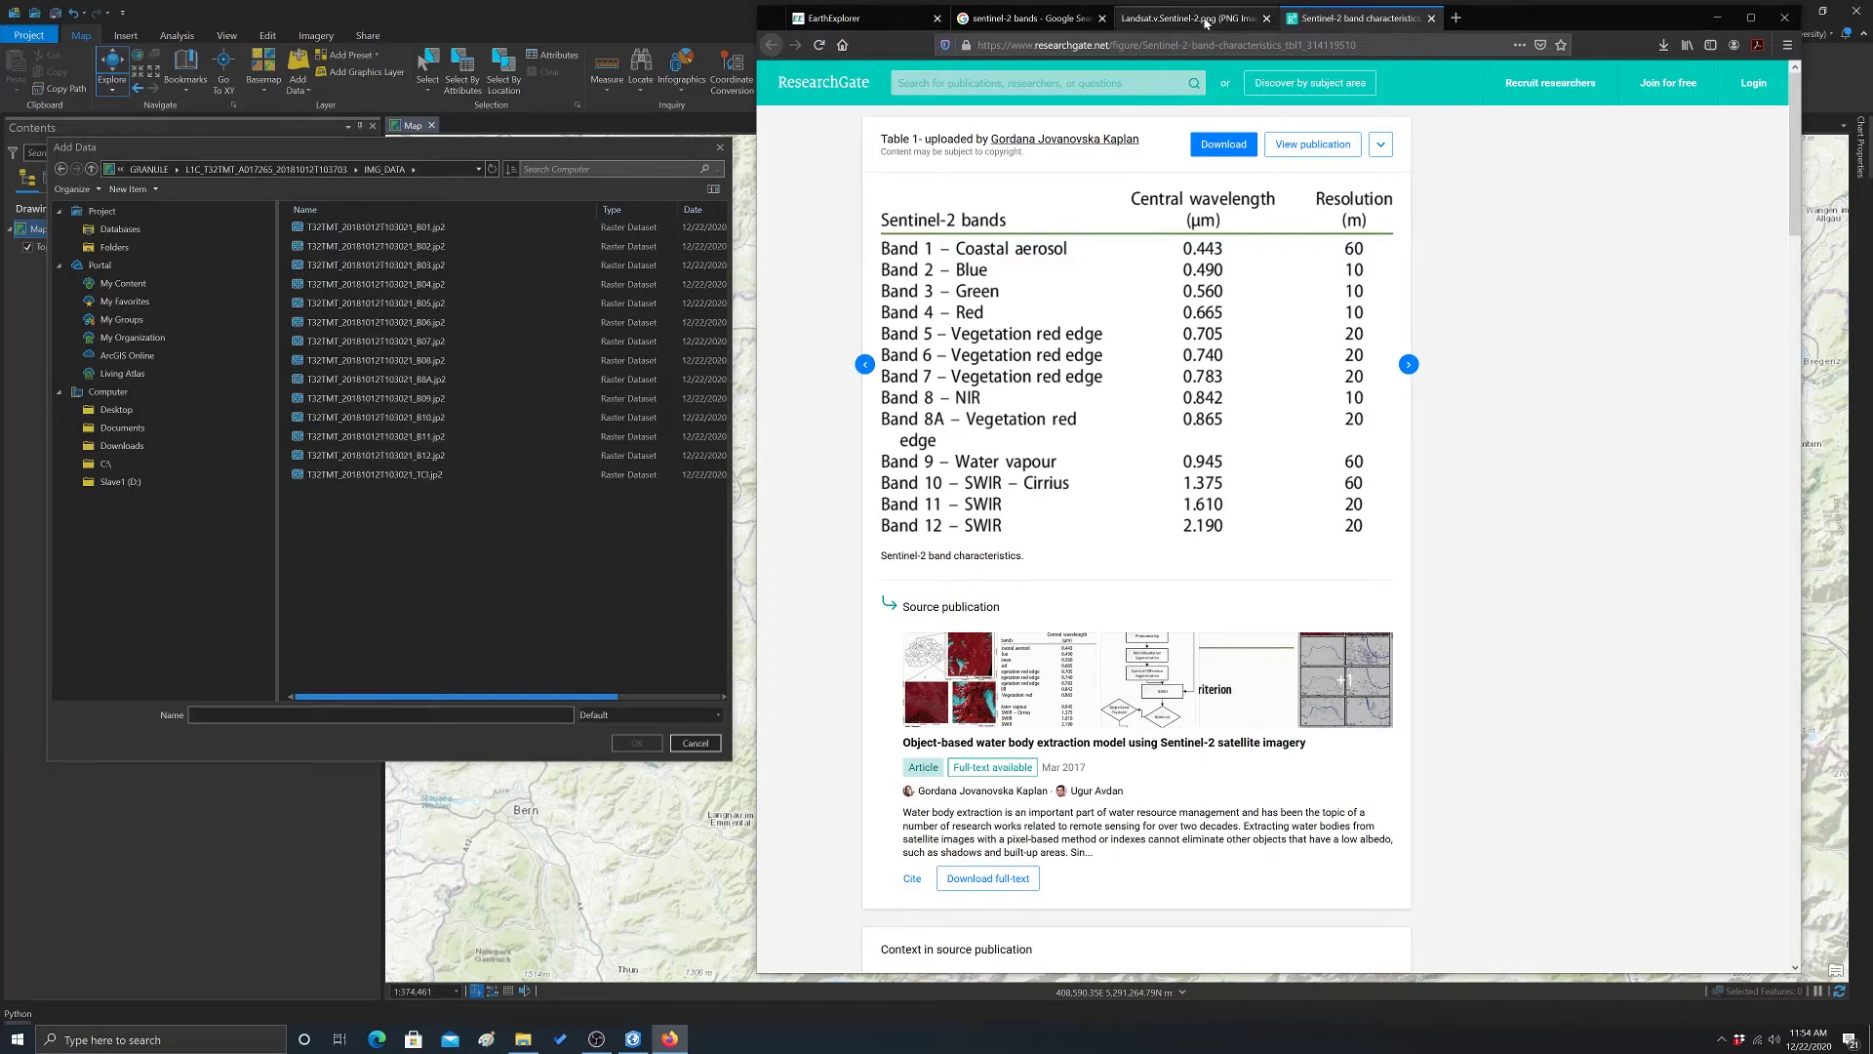
{"action": "left_click", "coordinate": [1249, 19]}
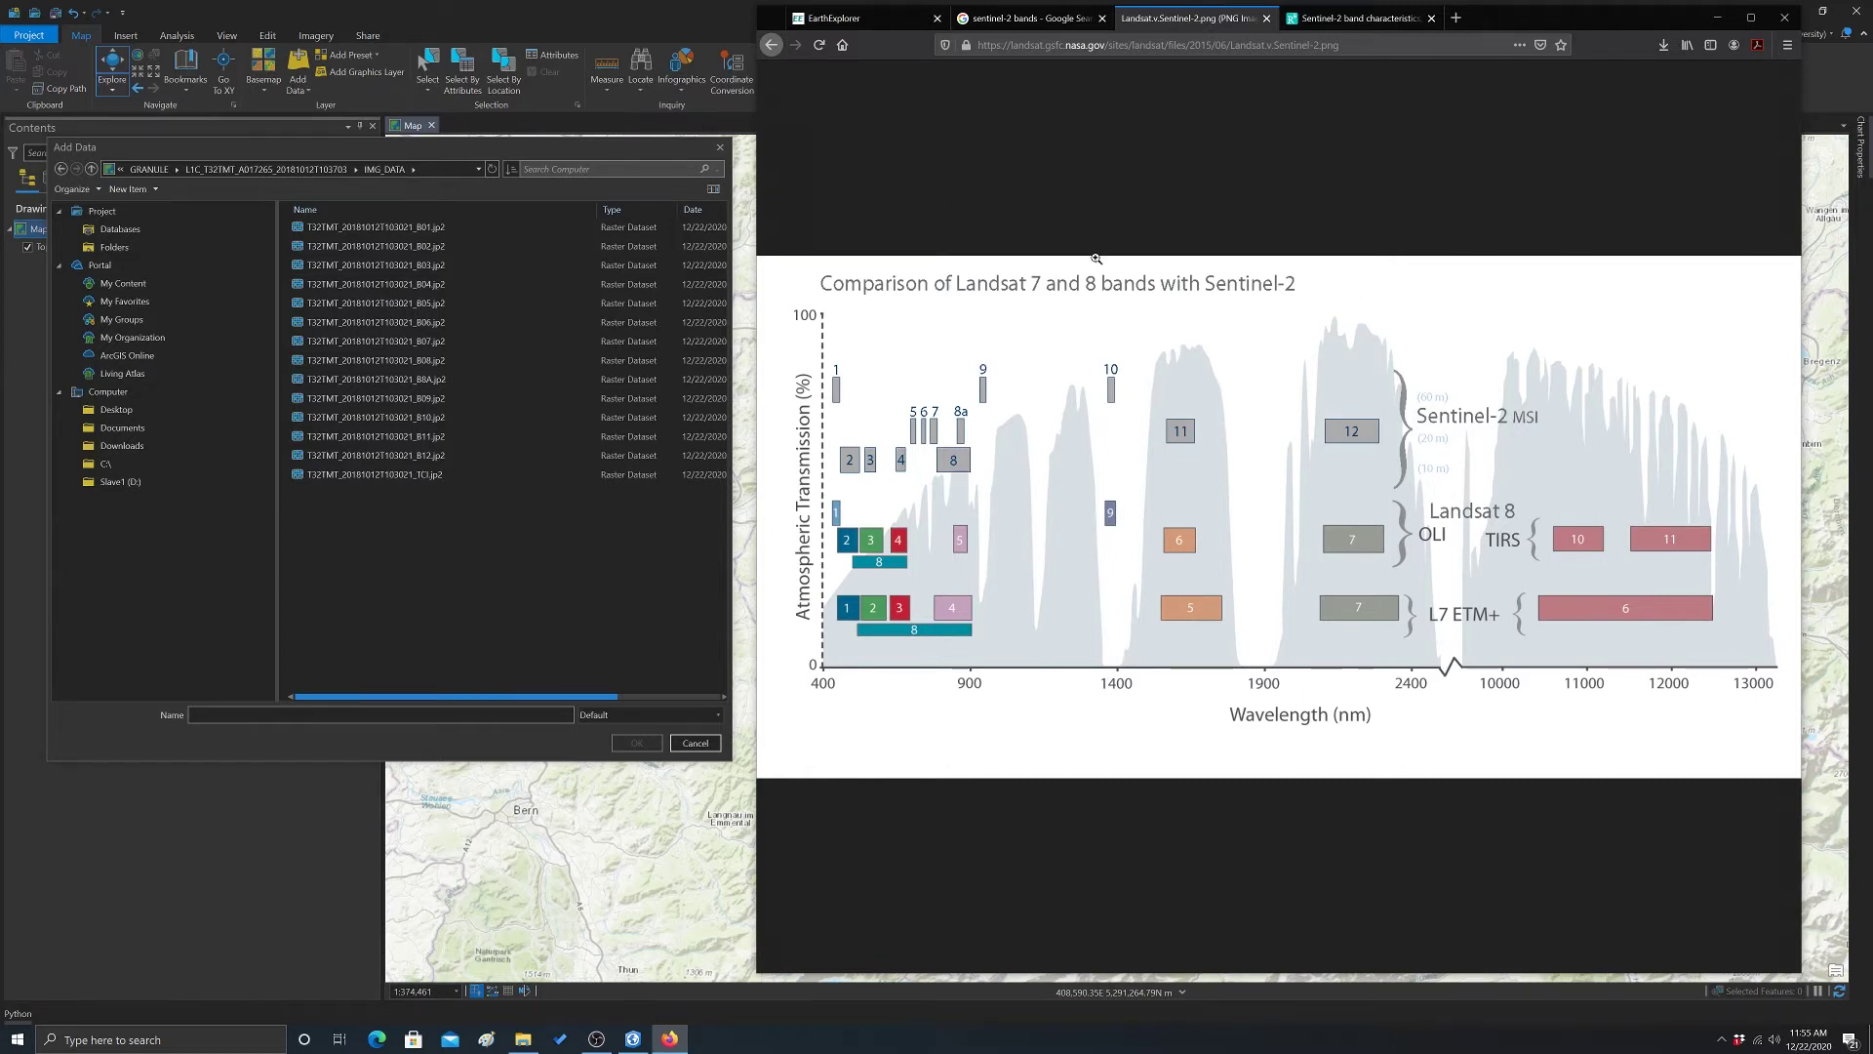
Review the Sentinel-2 band characteristics table on the ResearchGate tab, then minimize Firefox
{"action": "left_click", "coordinate": [1020, 20]}
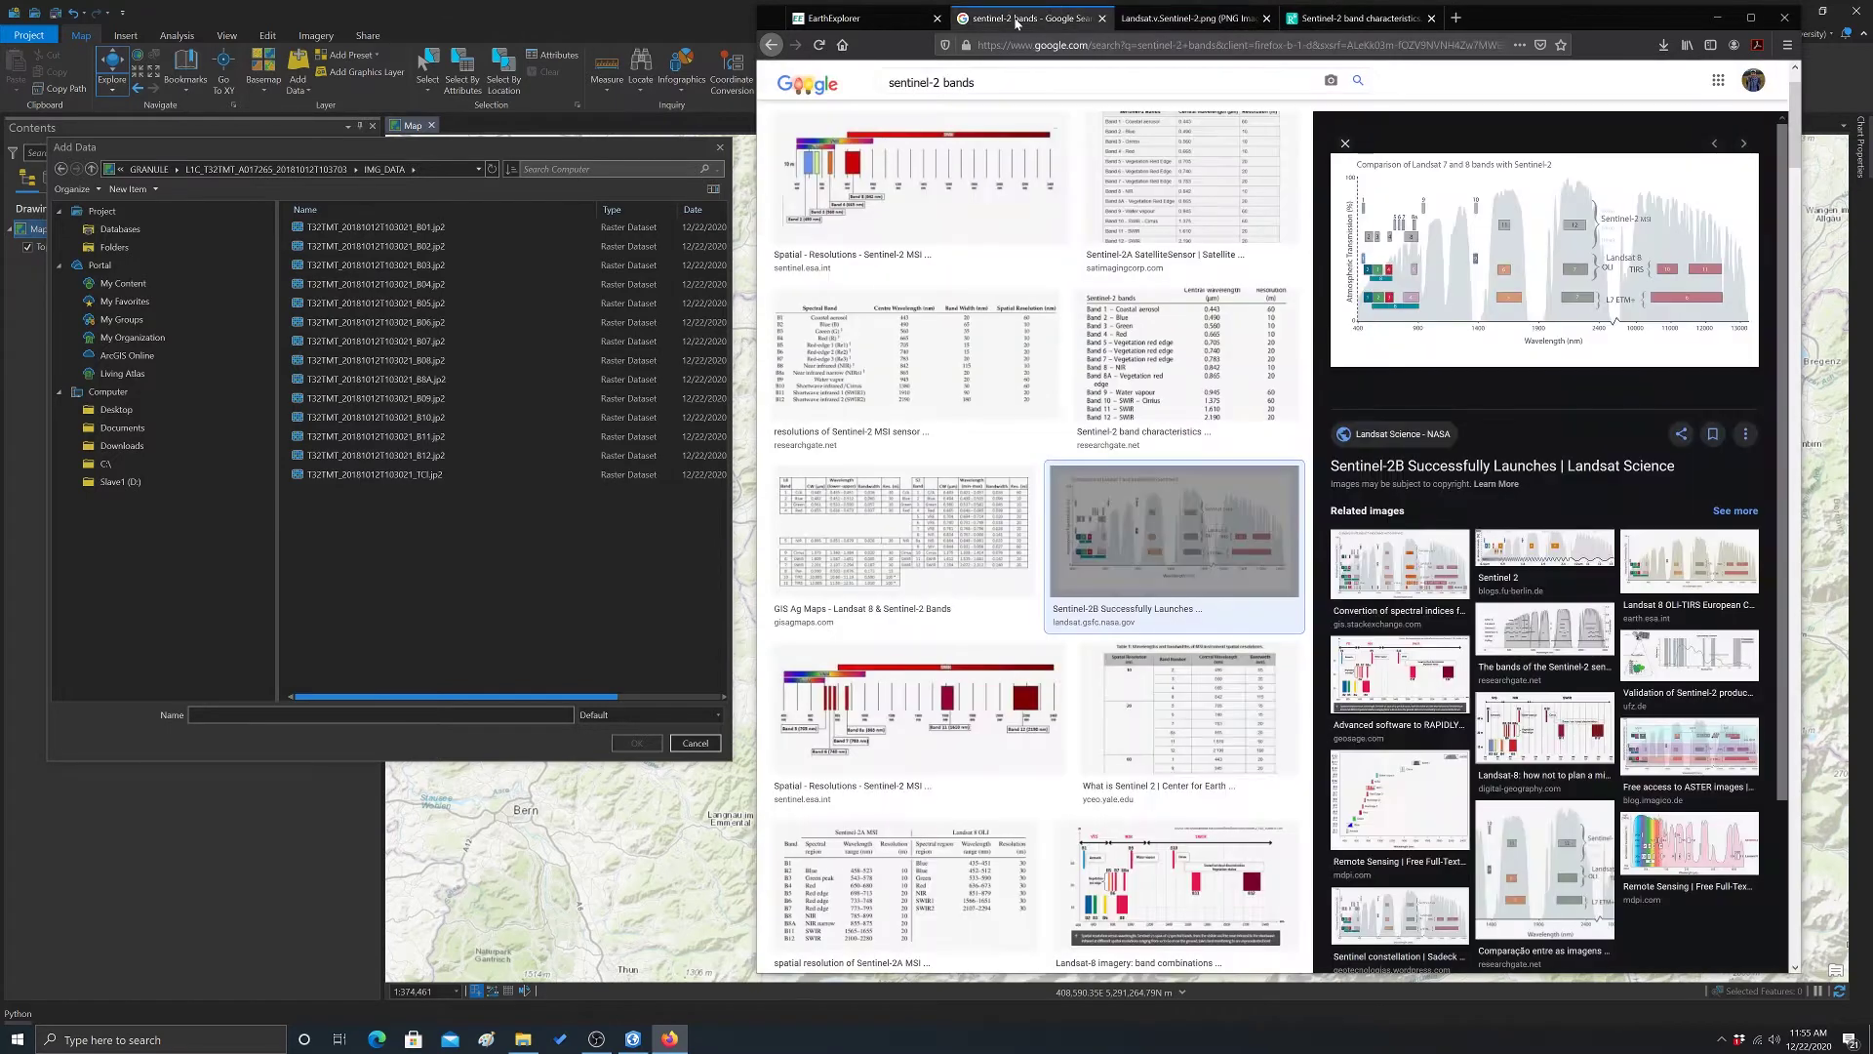
{"action": "left_click", "coordinate": [1358, 18]}
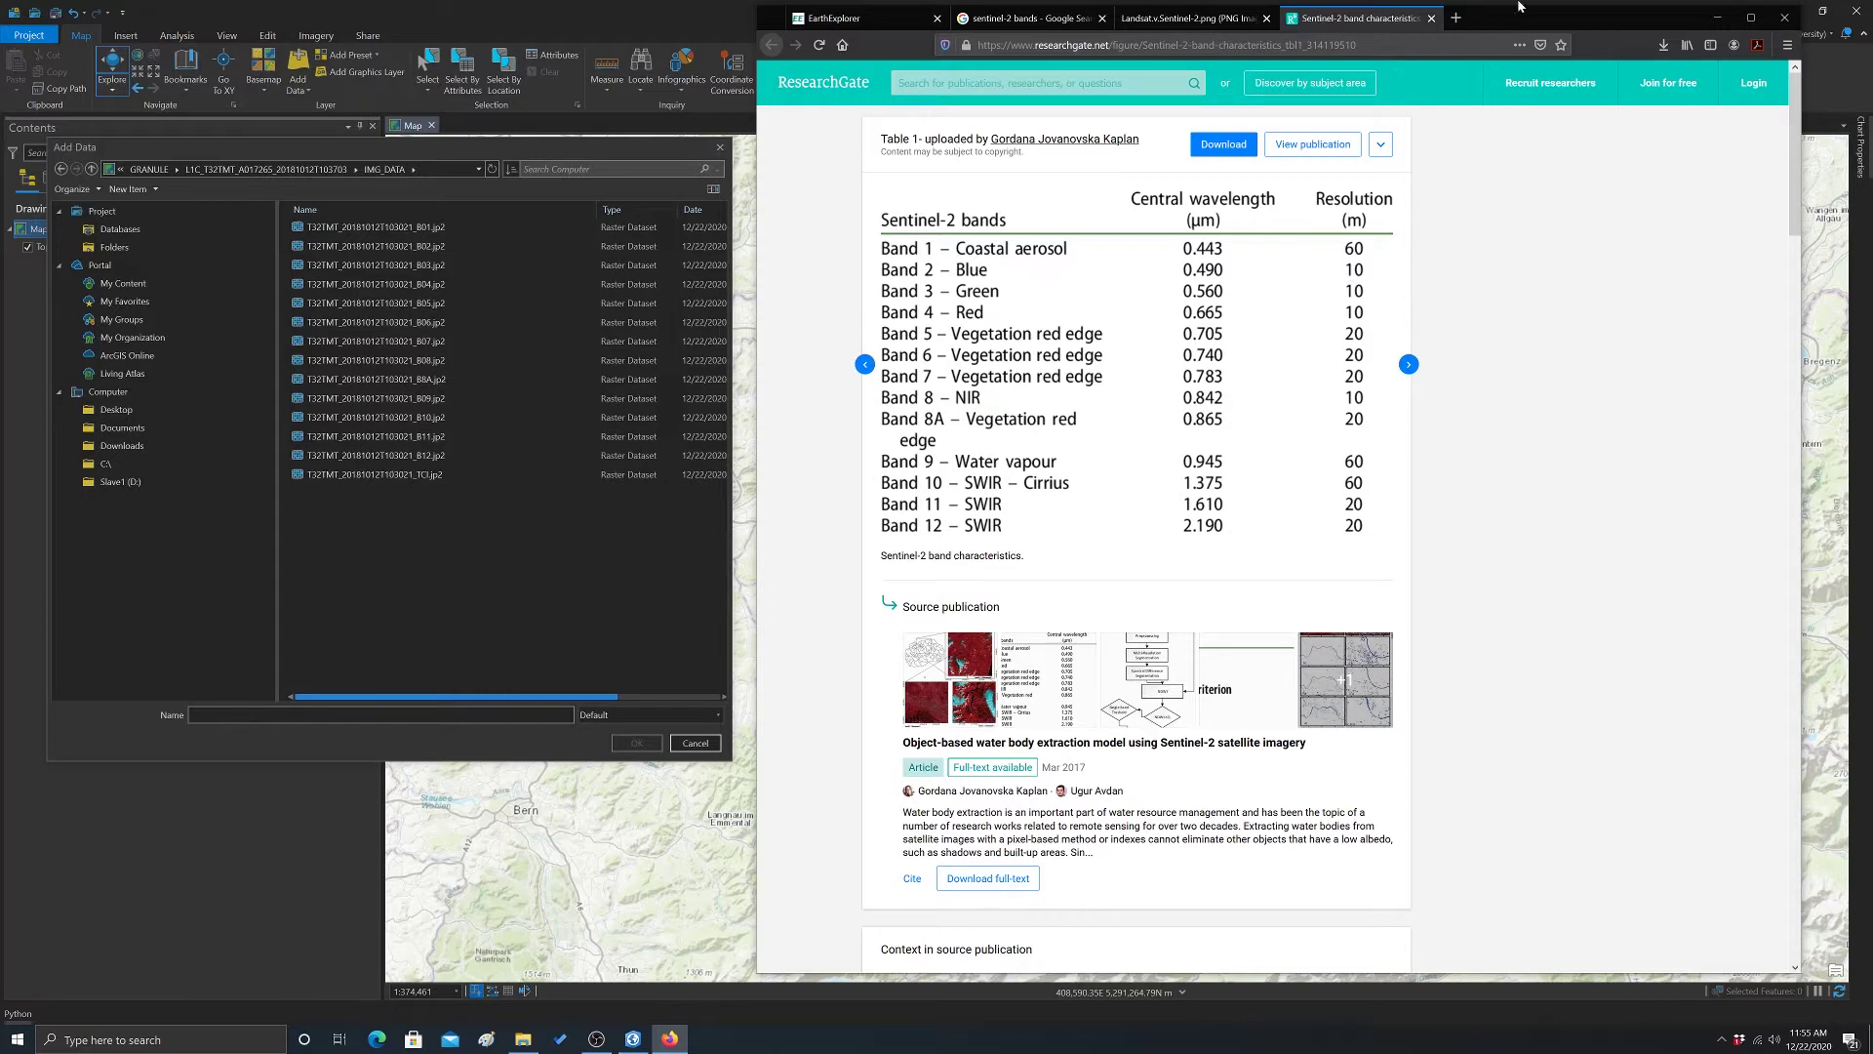
{"action": "left_click", "coordinate": [1717, 18]}
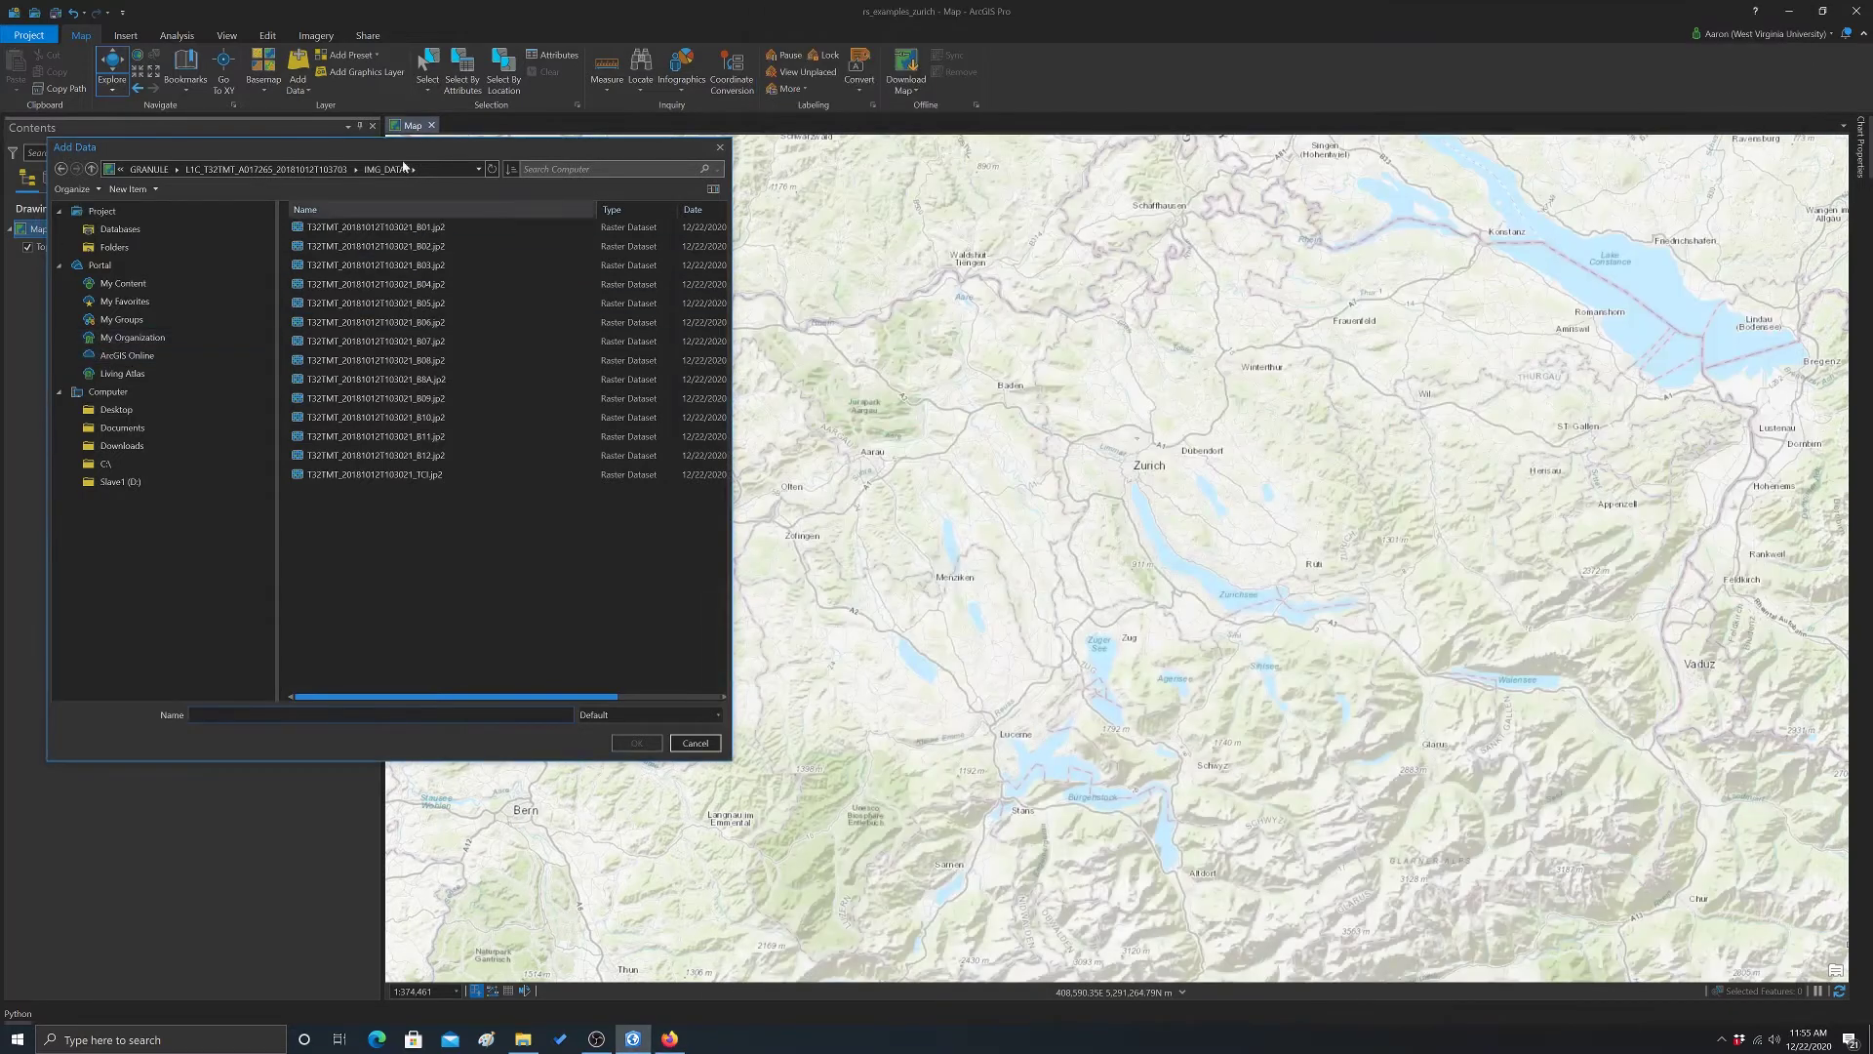
Select the B02, B03, B04 and B08 .jp2 files, leaving out B8A, and add them to the map
{"action": "left_click_drag", "start_coordinate": [429, 156], "coordinate": [904, 150]}
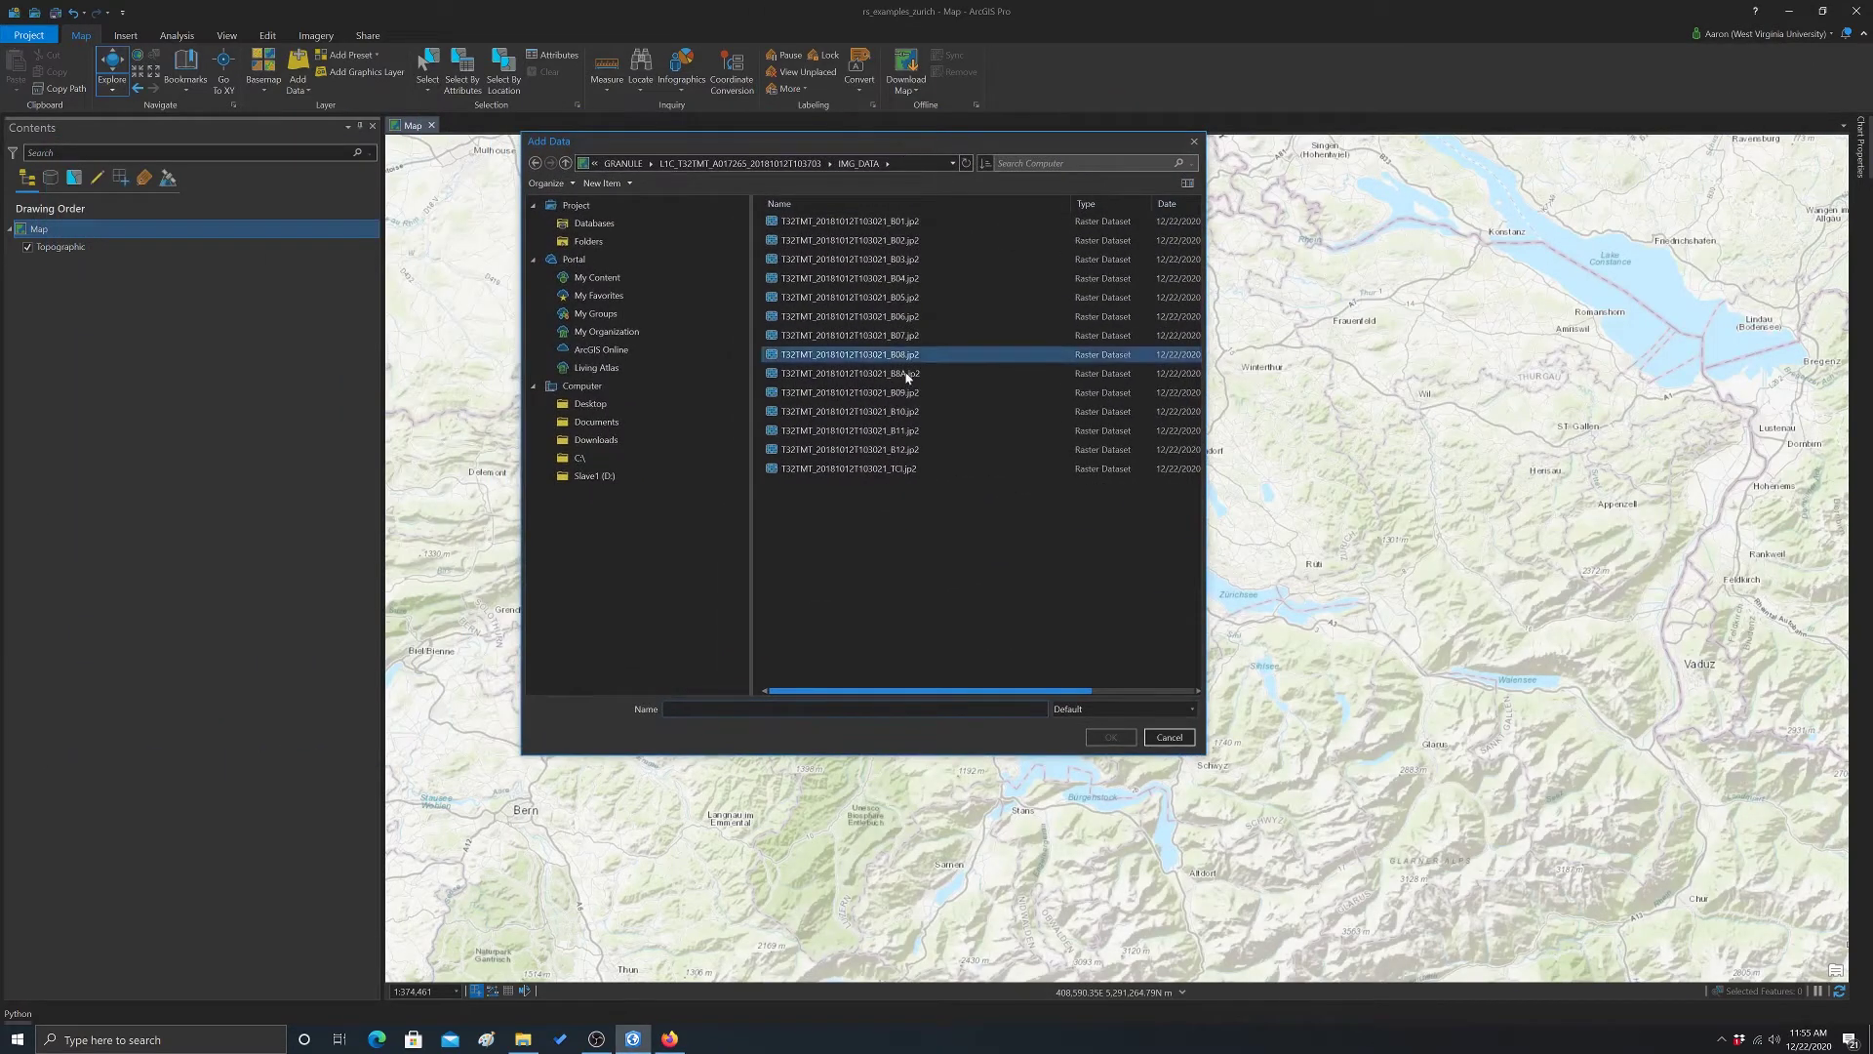
{"action": "left_click", "coordinate": [888, 259], "text": "shift"}
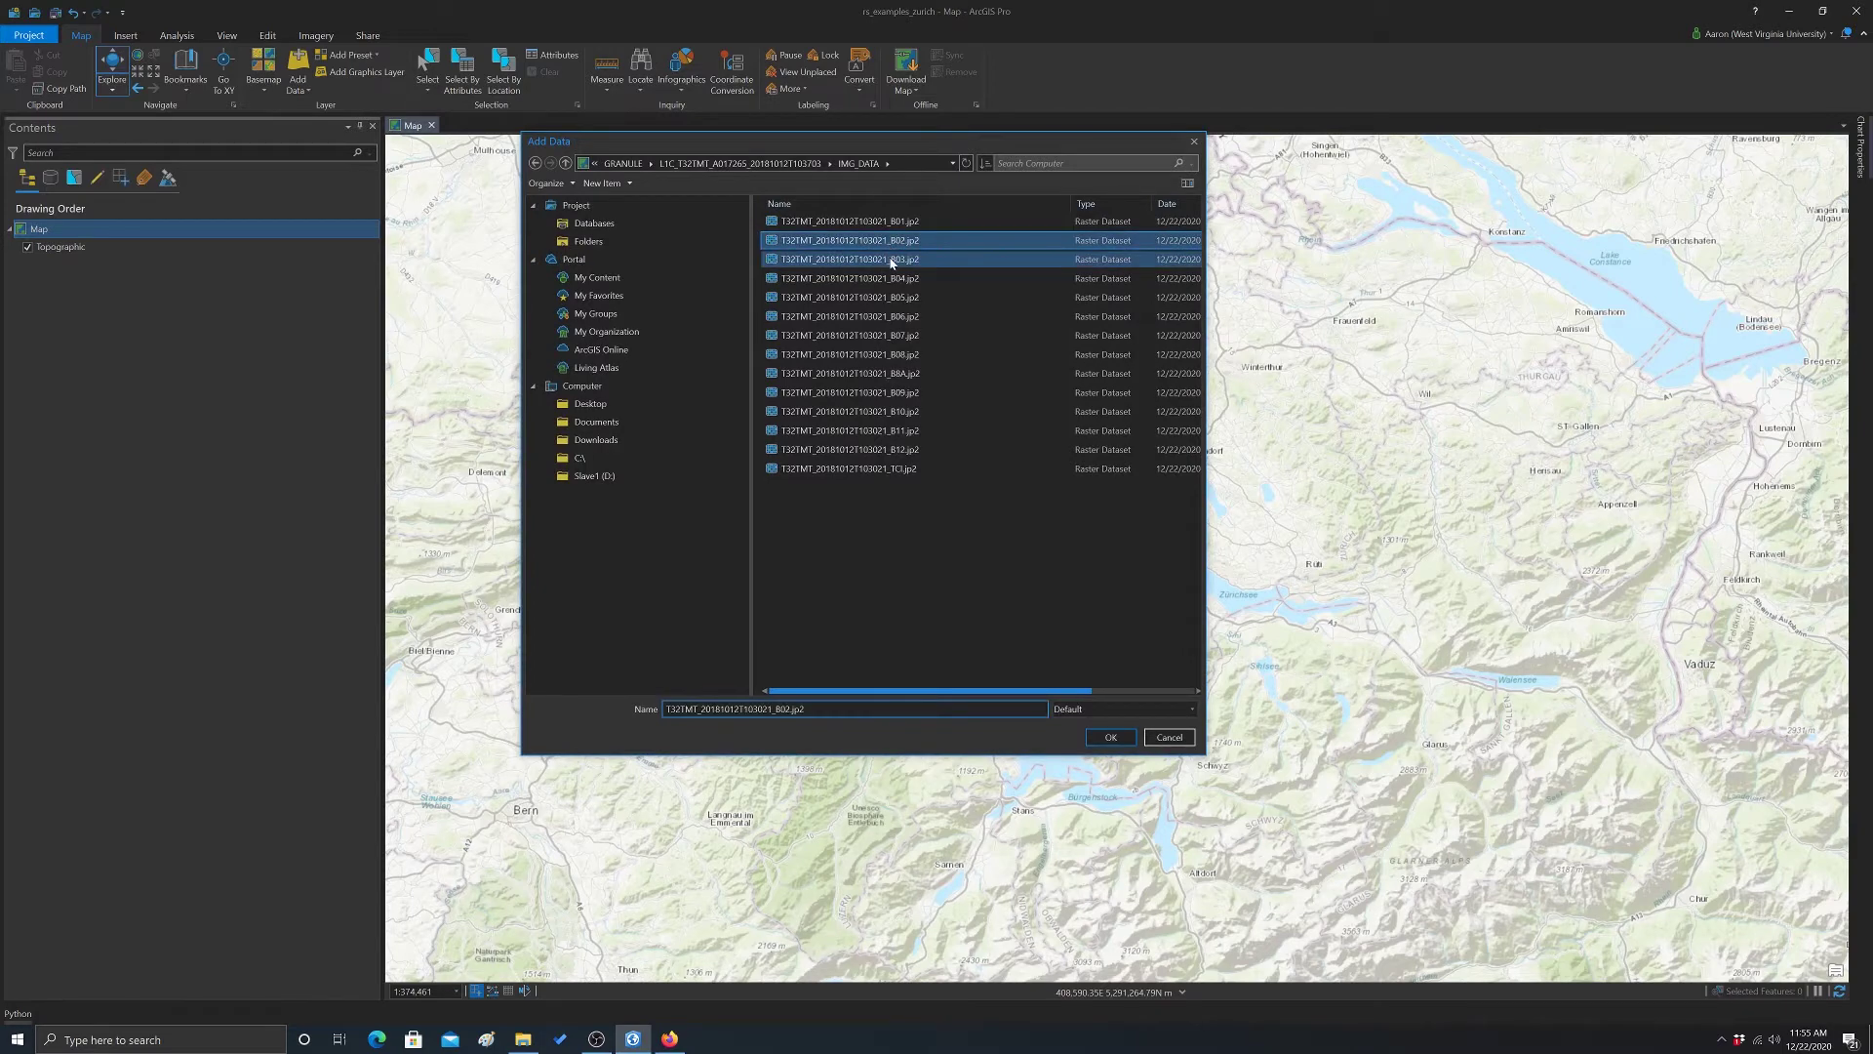
{"action": "left_click", "coordinate": [897, 278], "text": "shift"}
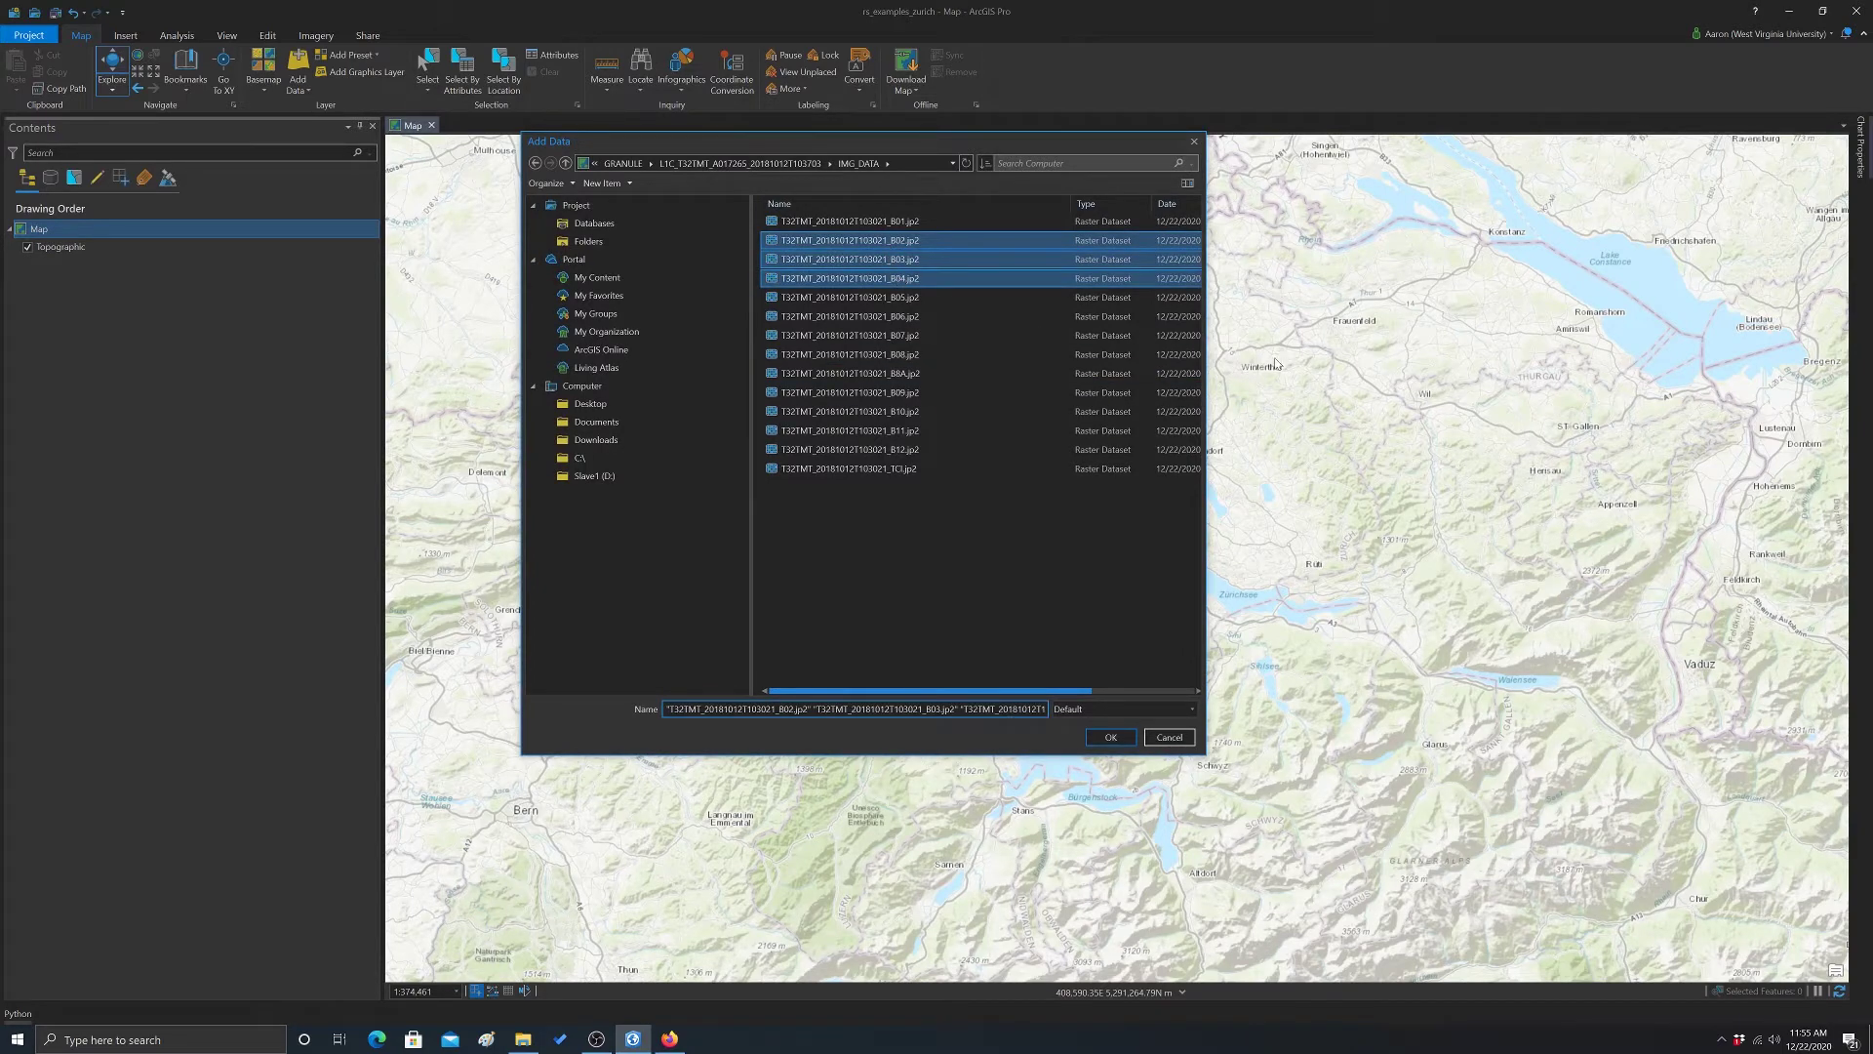
{"action": "left_click", "coordinate": [858, 354], "text": "ctrl"}
{"action": "left_click", "coordinate": [878, 373], "text": "ctrl"}
{"action": "left_click", "coordinate": [922, 372], "text": "ctrl"}
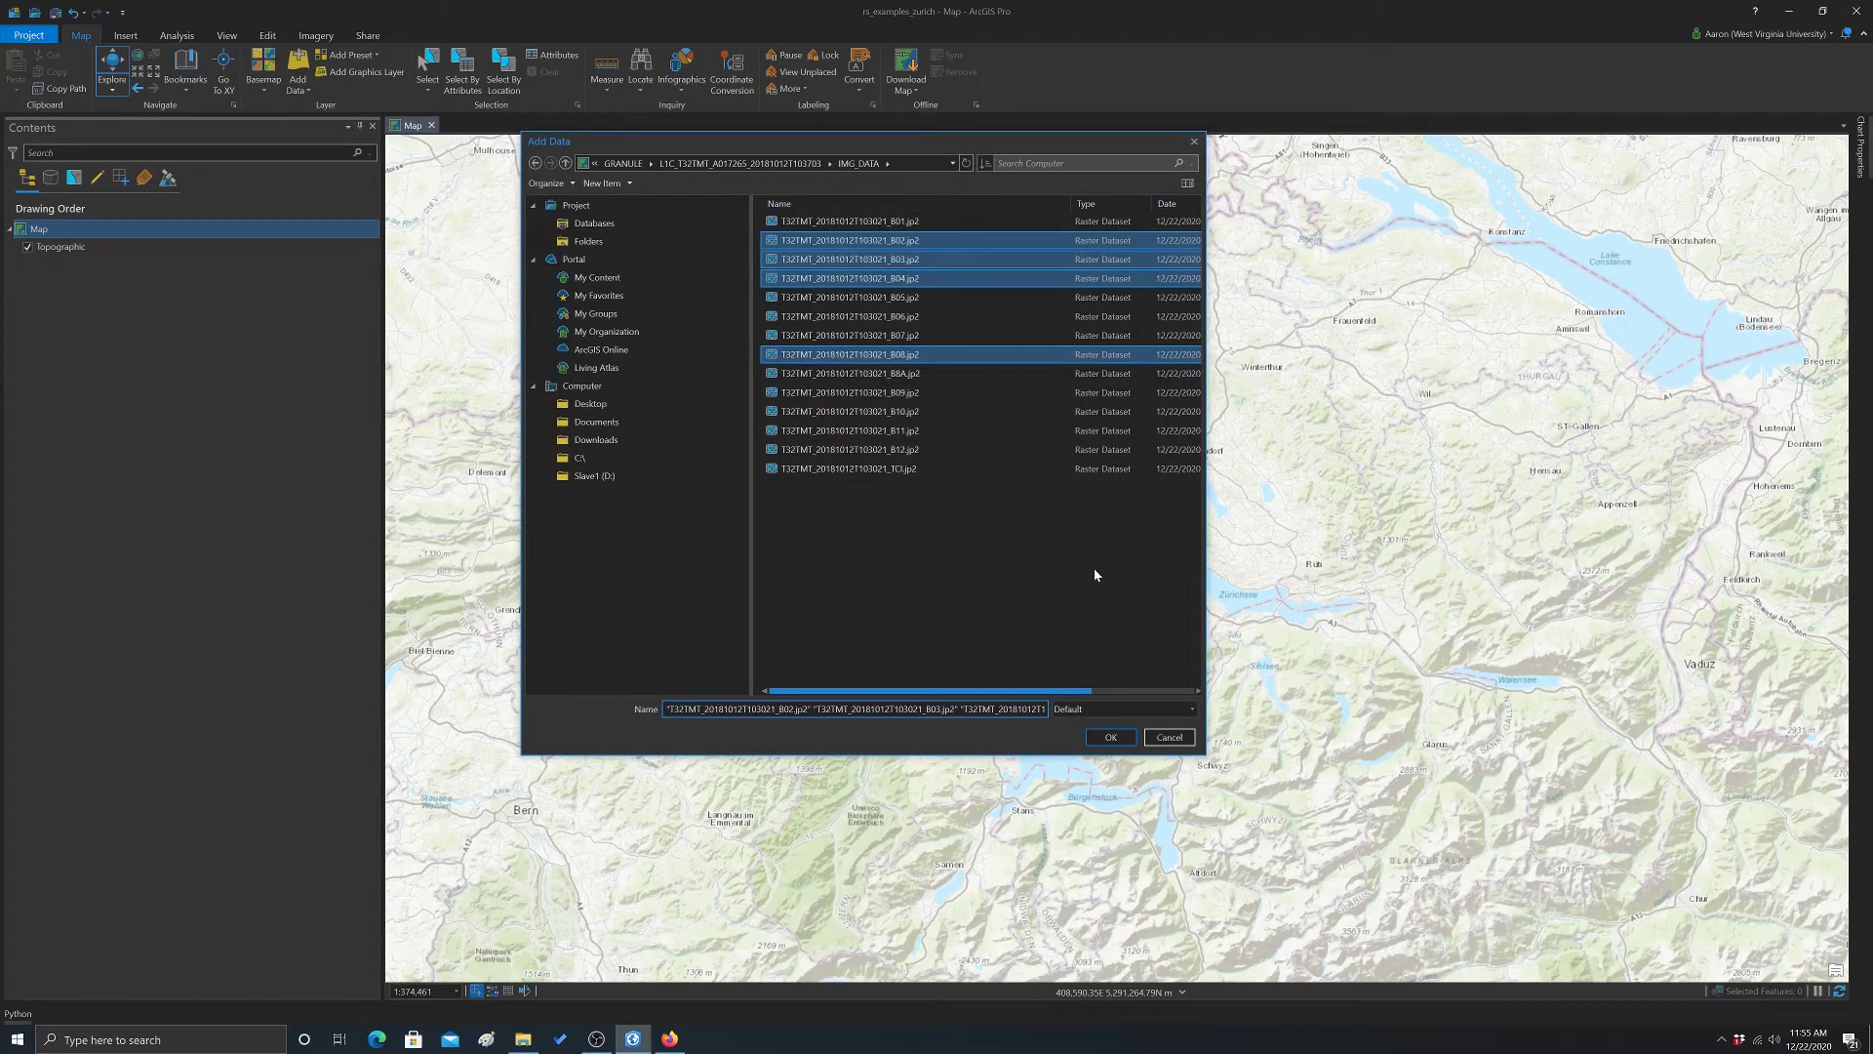
{"action": "left_click", "coordinate": [1111, 738]}
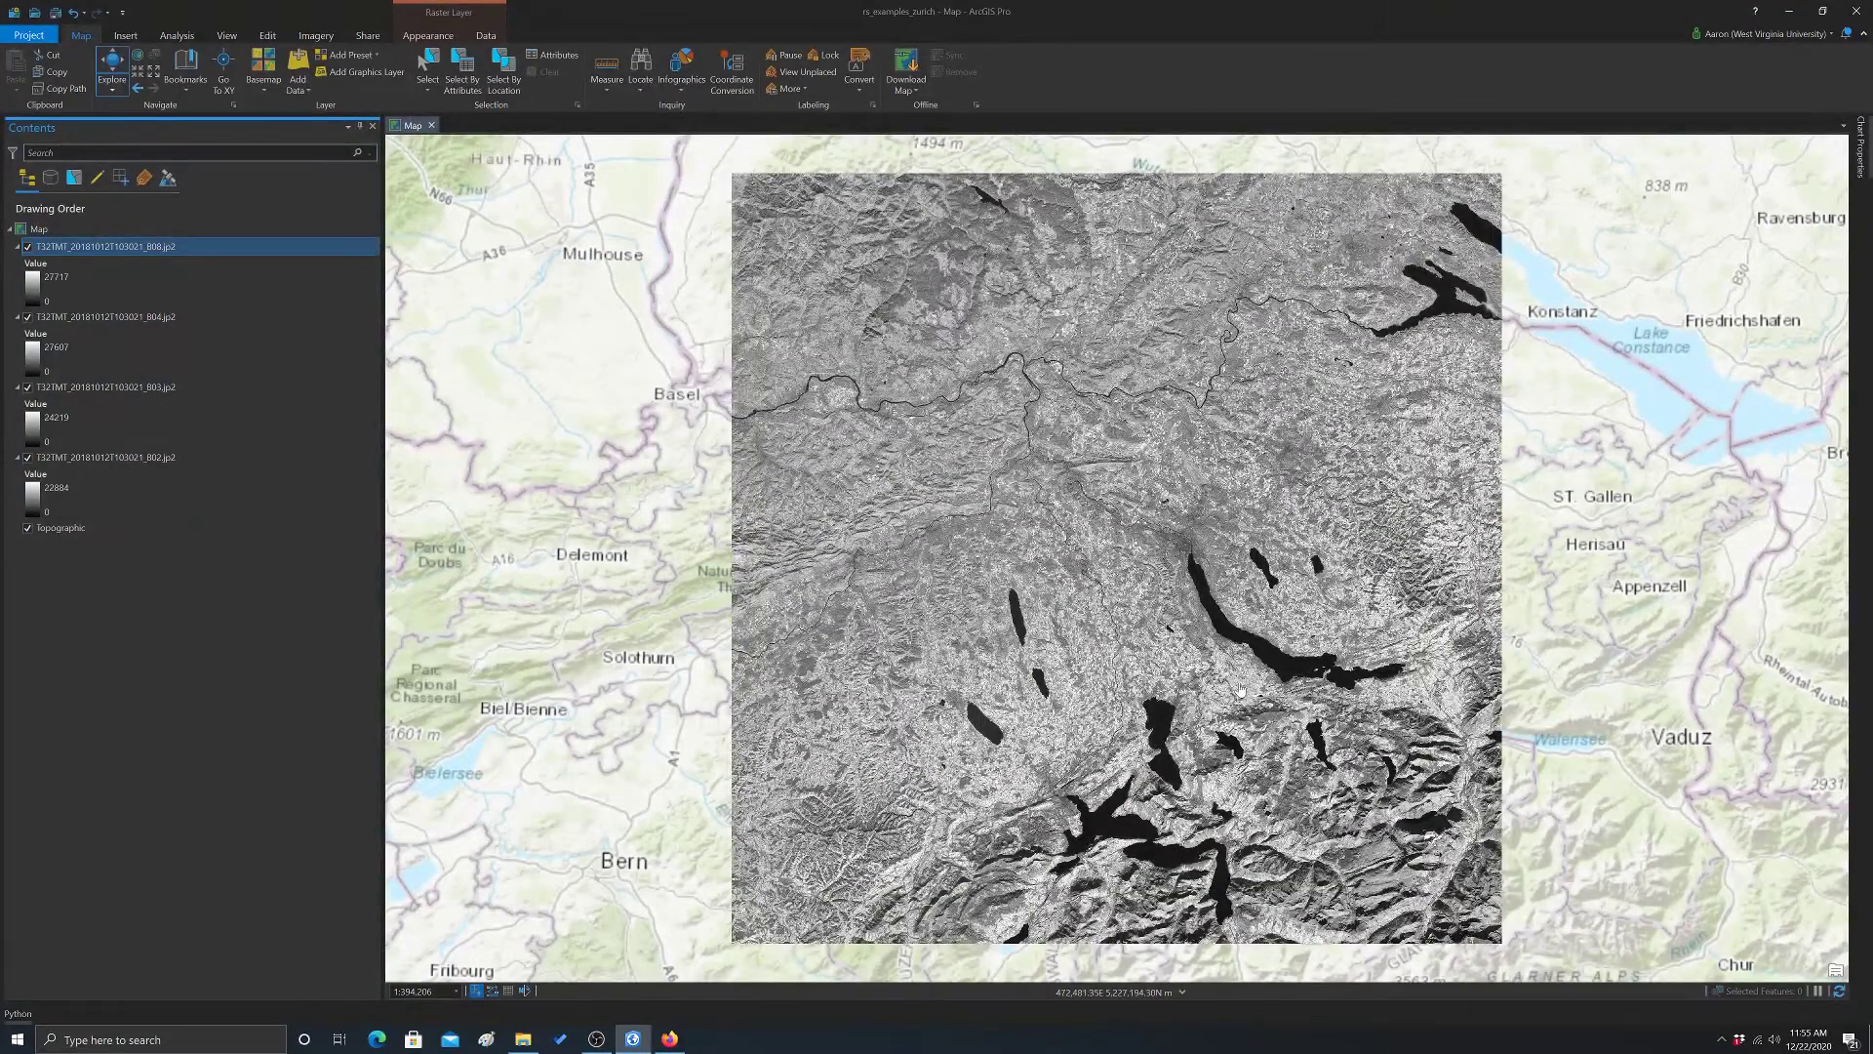
Zoom into Zurich and hide B08, B04 and B03 one by one, keeping only B02 visible
{"action": "scroll", "coordinate": [1225, 537], "scroll_direction": "up", "scroll_amount": 2}
{"action": "scroll", "coordinate": [1225, 537], "scroll_direction": "up", "scroll_amount": 5}
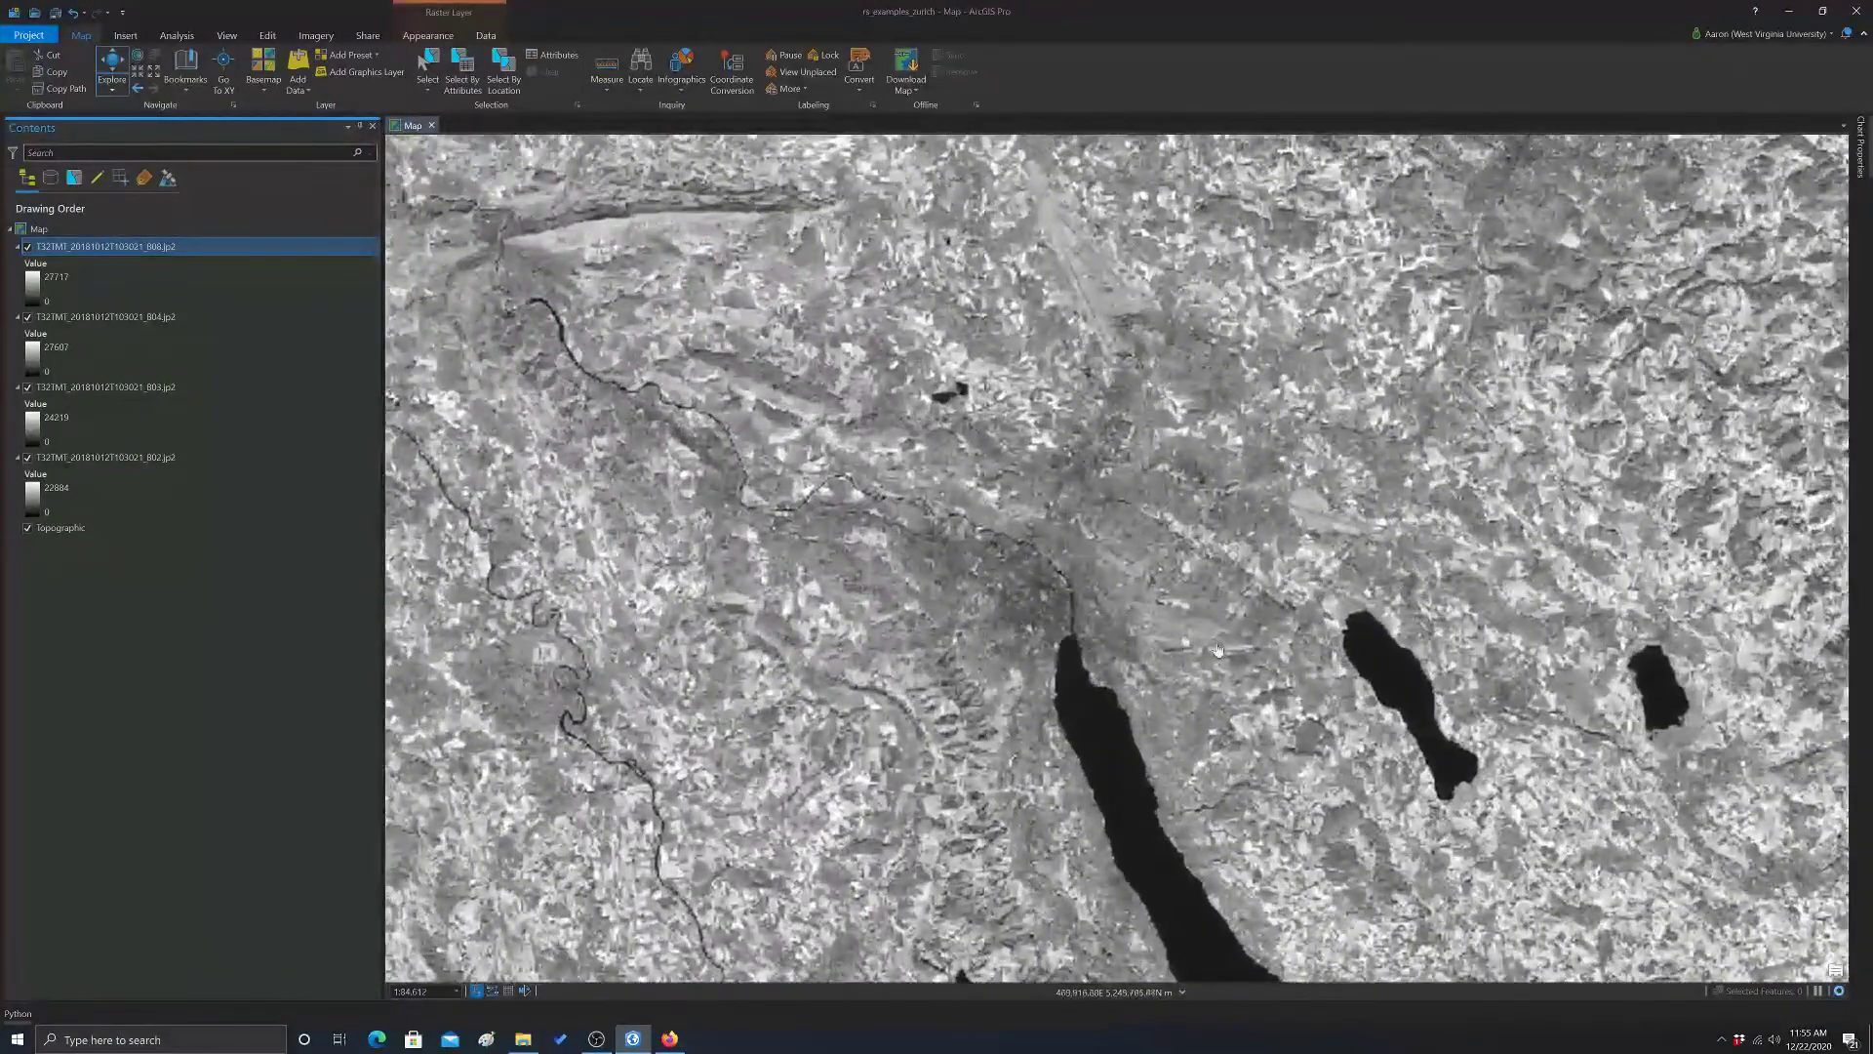
{"action": "scroll", "coordinate": [1026, 455], "scroll_direction": "up", "scroll_amount": 2}
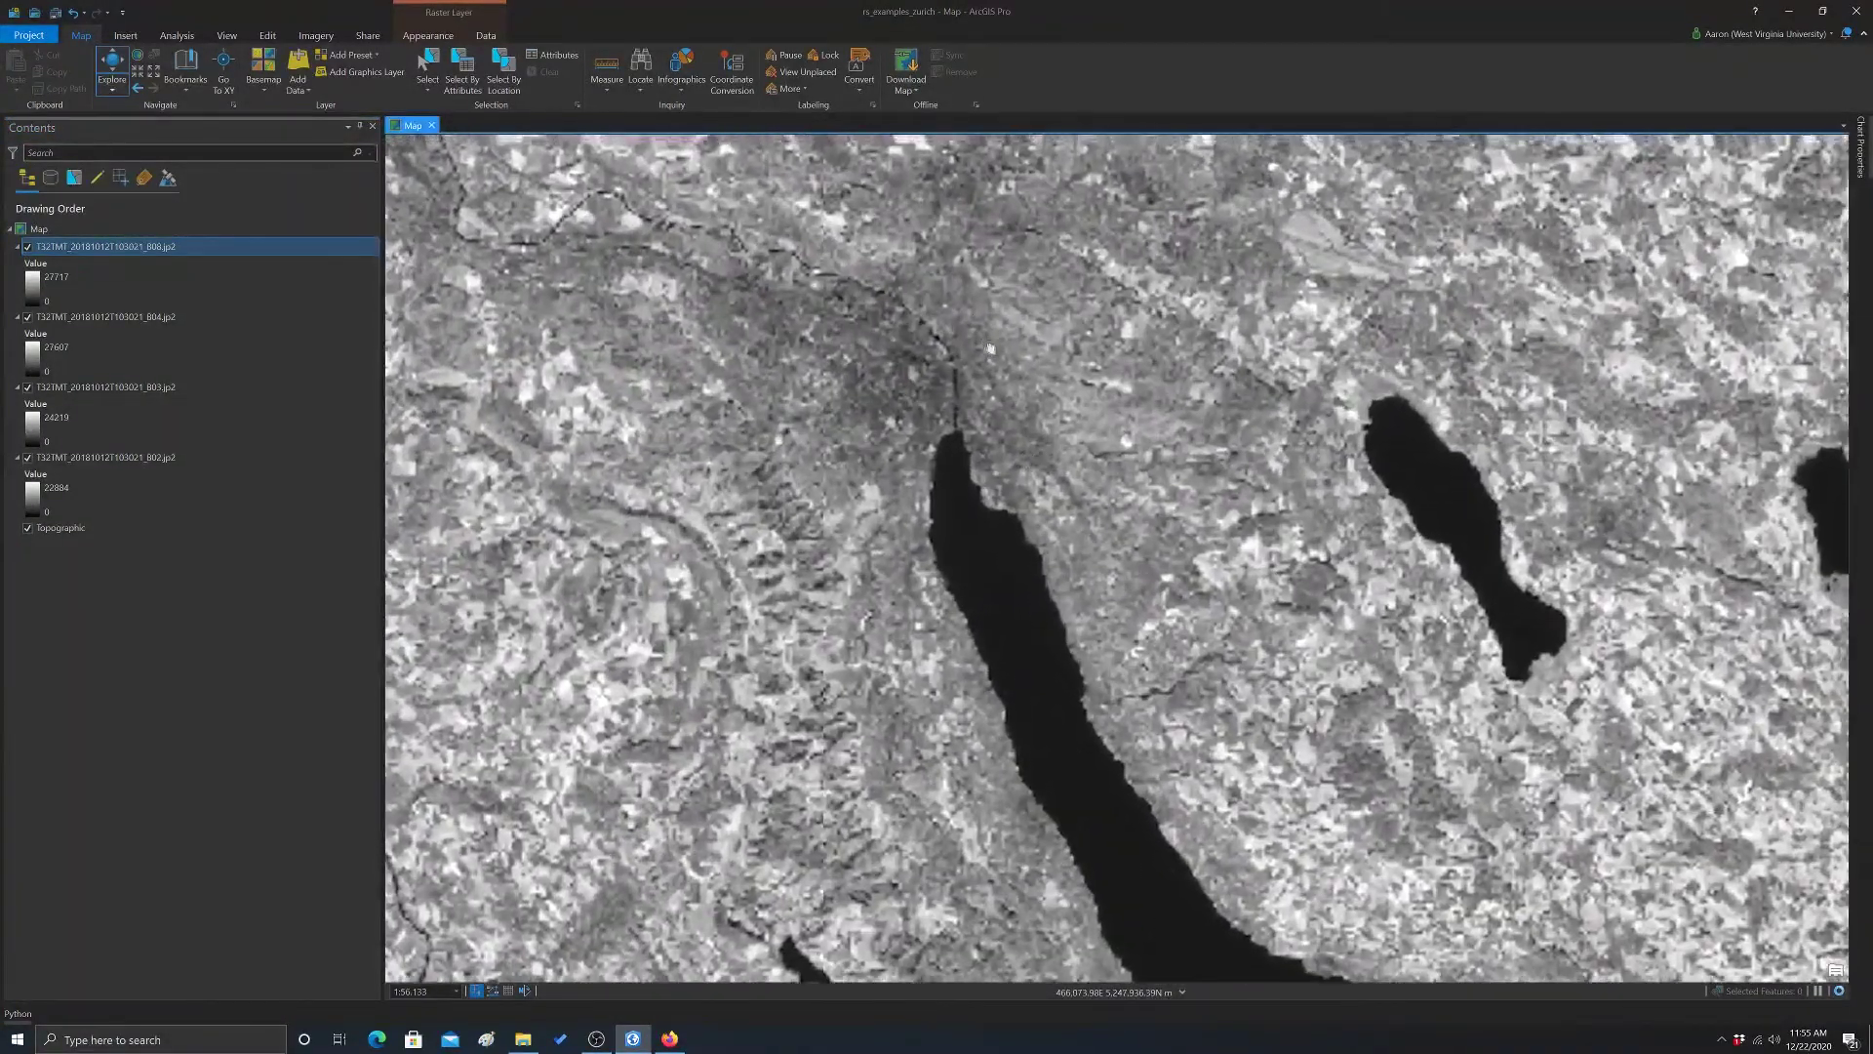
{"action": "scroll", "coordinate": [1003, 448], "scroll_direction": "up", "scroll_amount": 1}
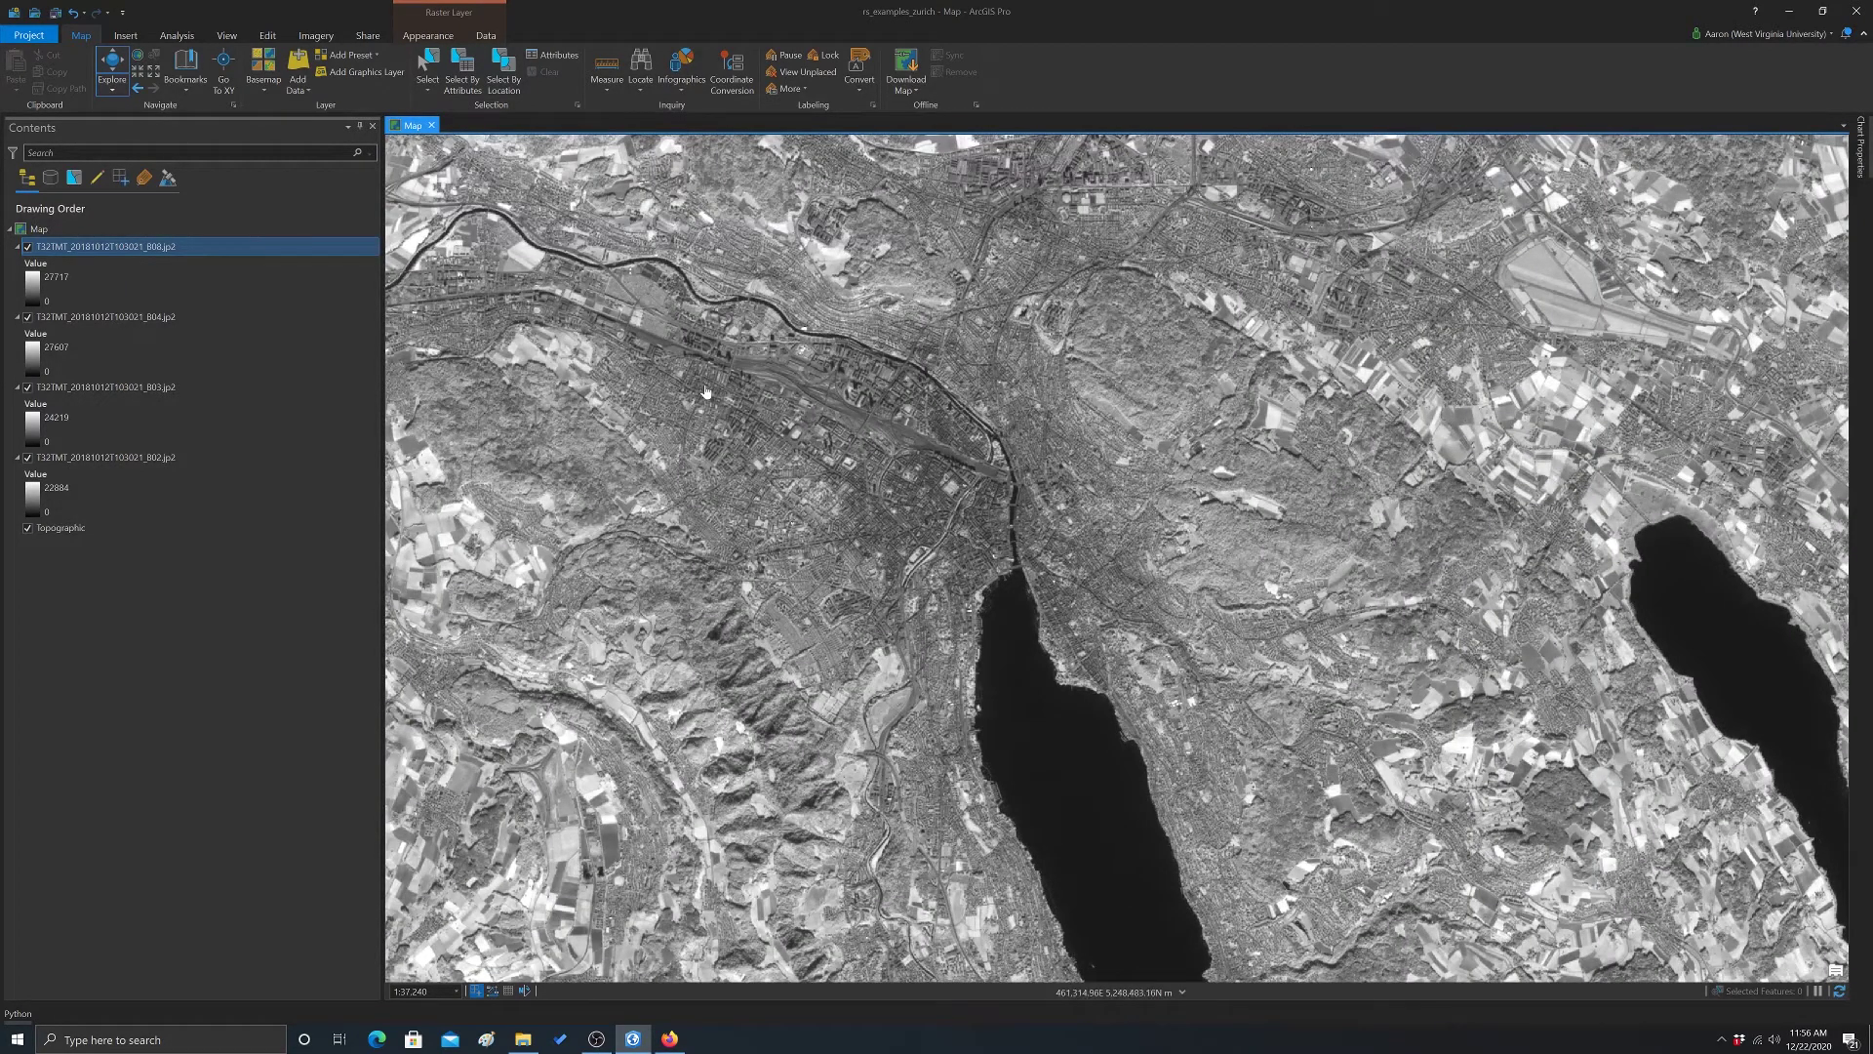
{"action": "left_click", "coordinate": [237, 282]}
{"action": "left_click", "coordinate": [28, 252]}
{"action": "left_click", "coordinate": [28, 249]}
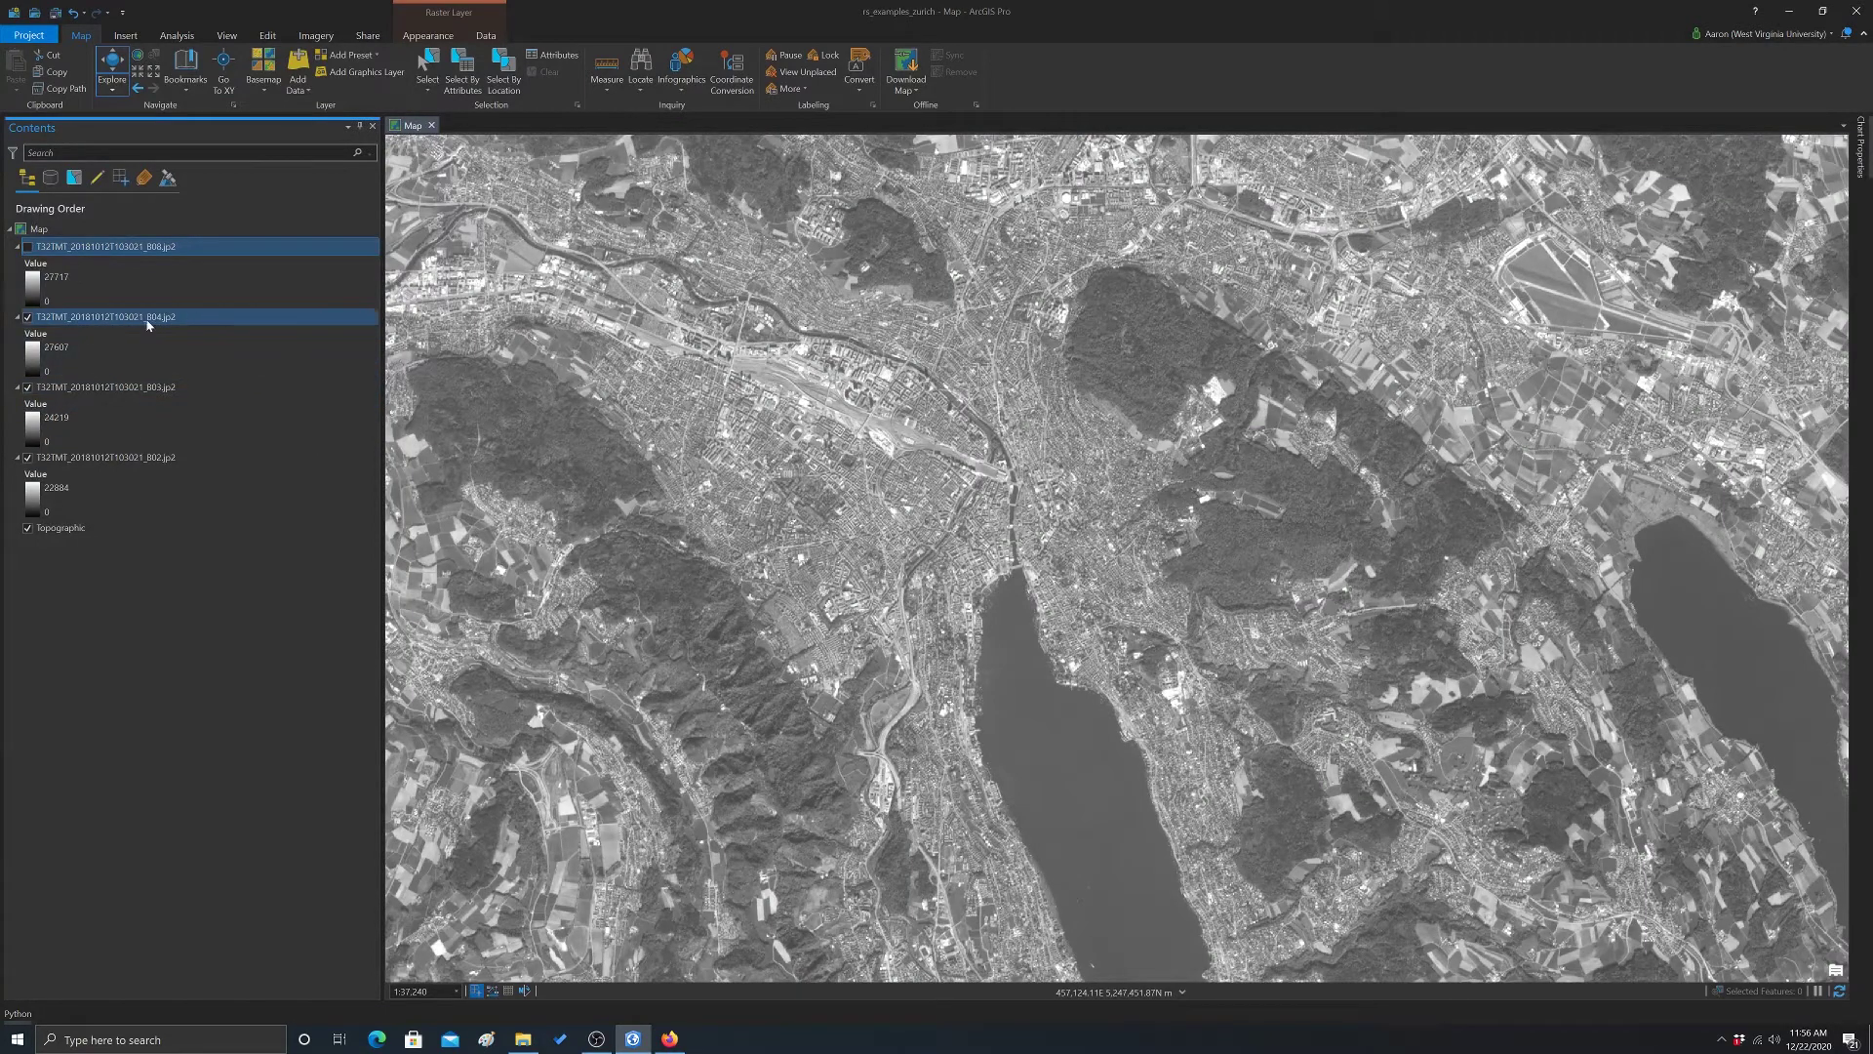
{"action": "left_click", "coordinate": [29, 317]}
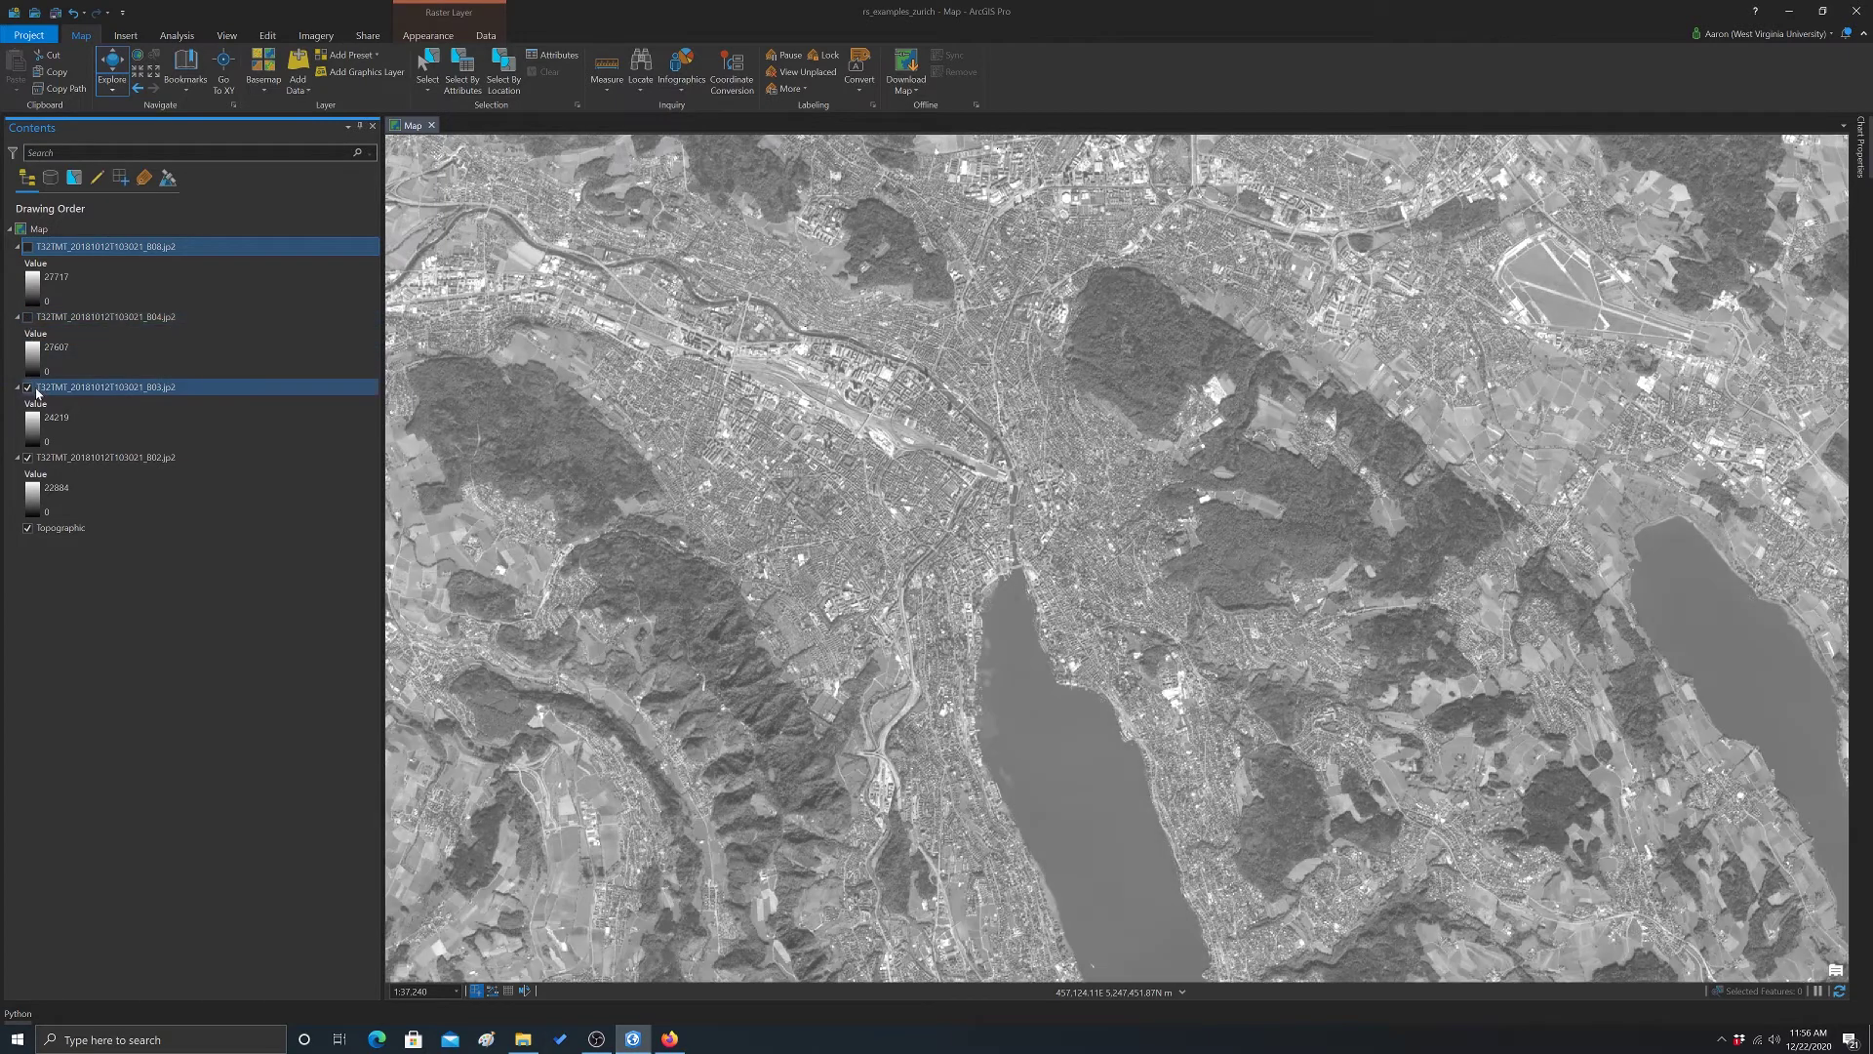
{"action": "left_click", "coordinate": [28, 388]}
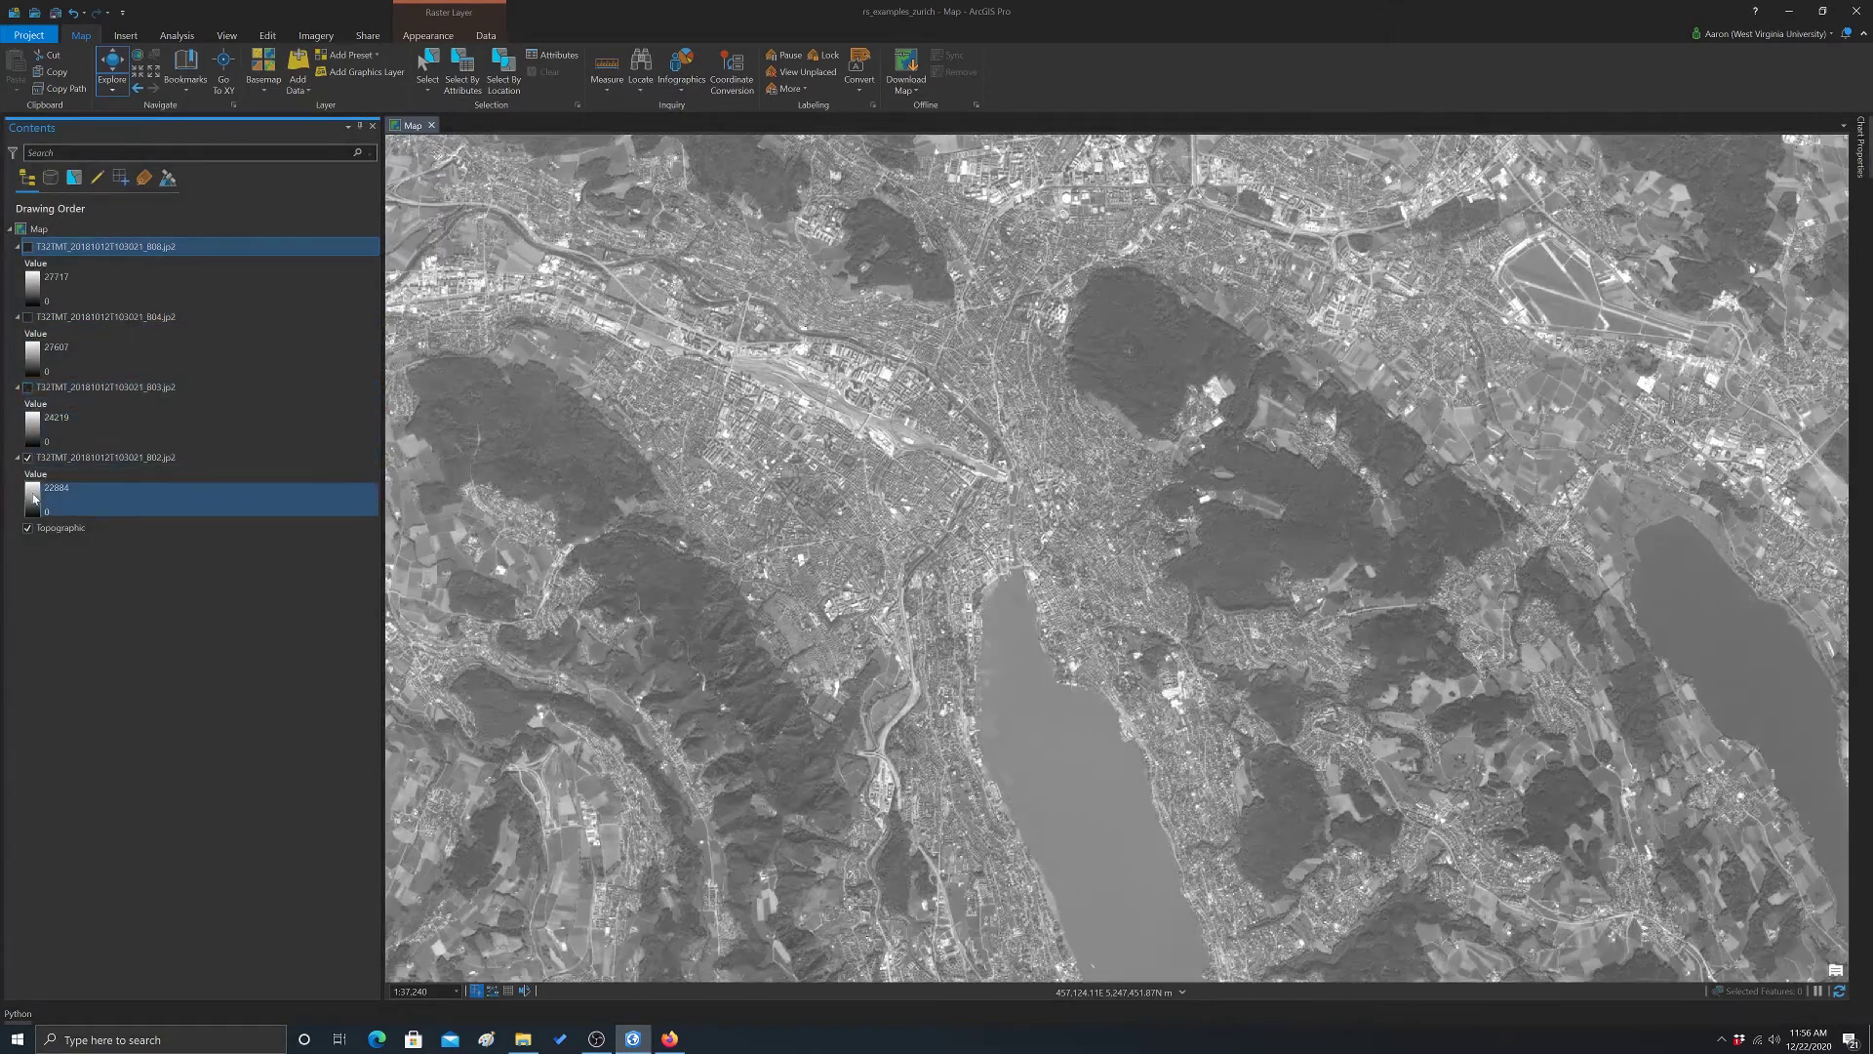
{"action": "left_click", "coordinate": [29, 459]}
{"action": "left_click", "coordinate": [30, 458]}
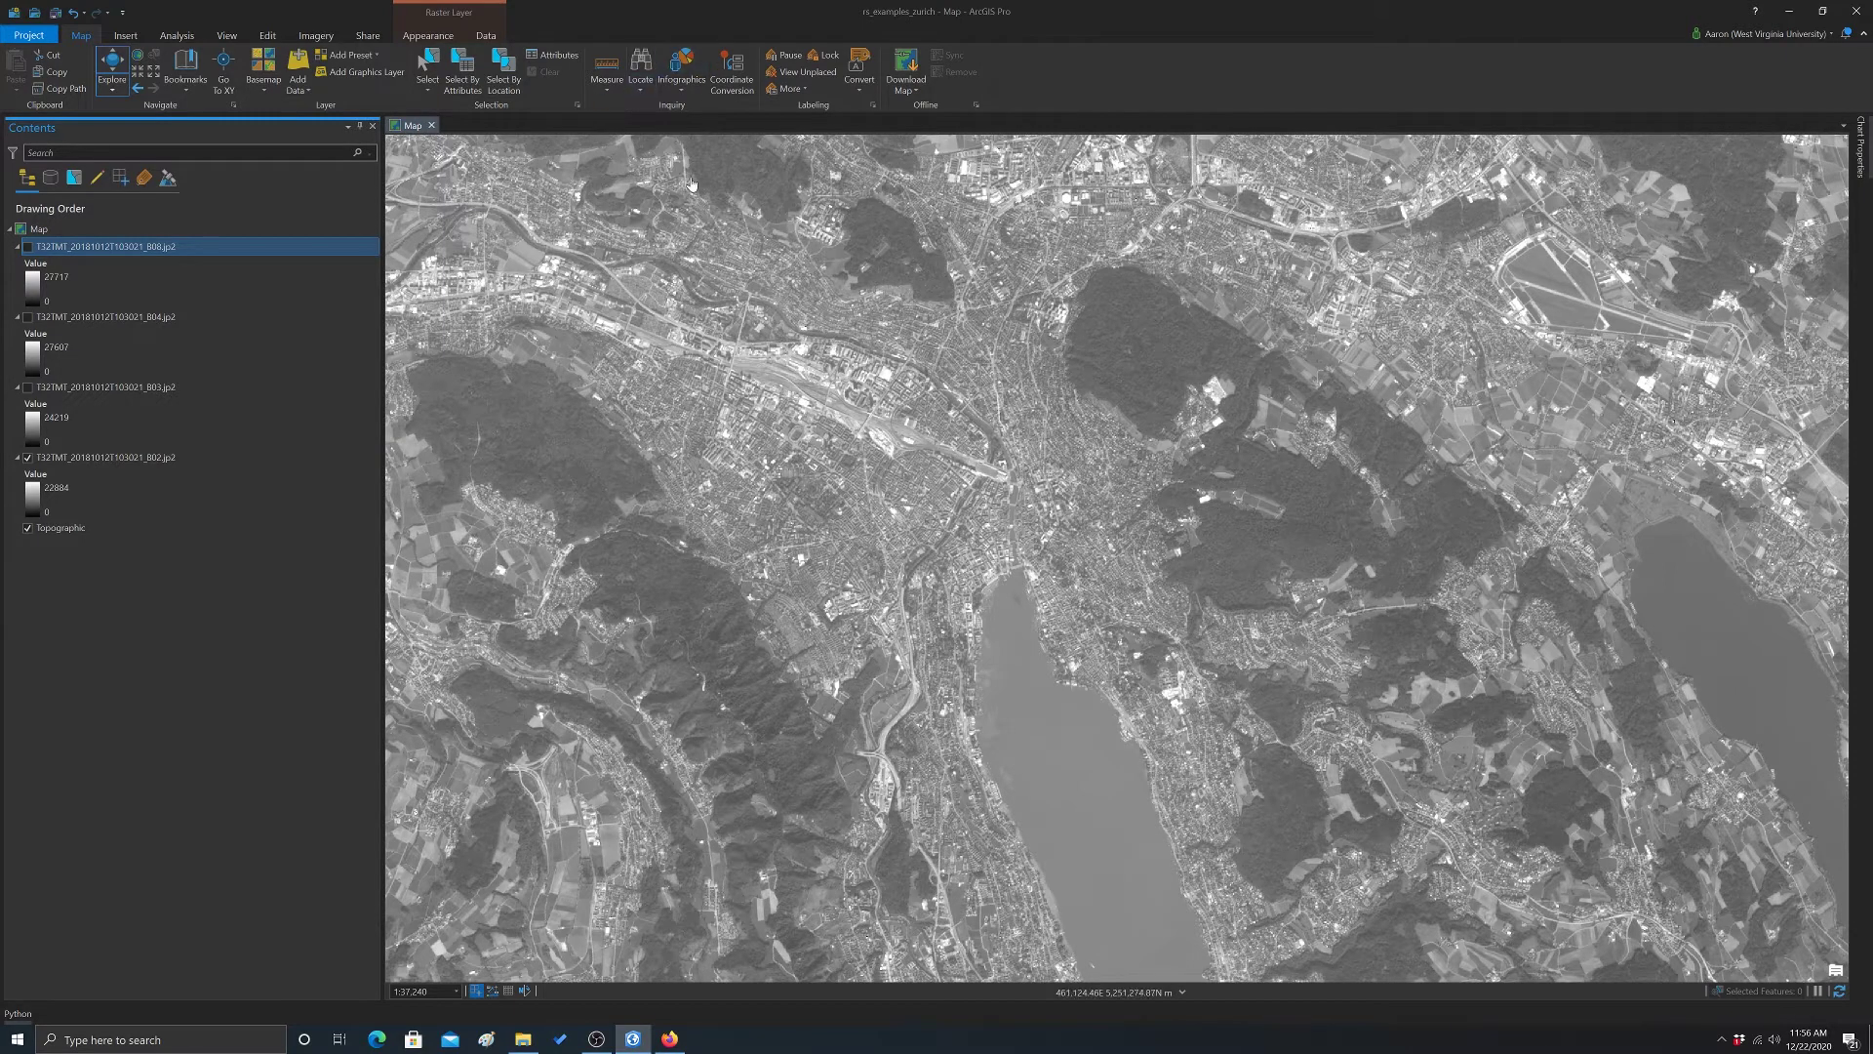
Search for and open the Composite Bands geoprocessing tool
{"action": "left_click", "coordinate": [176, 35]}
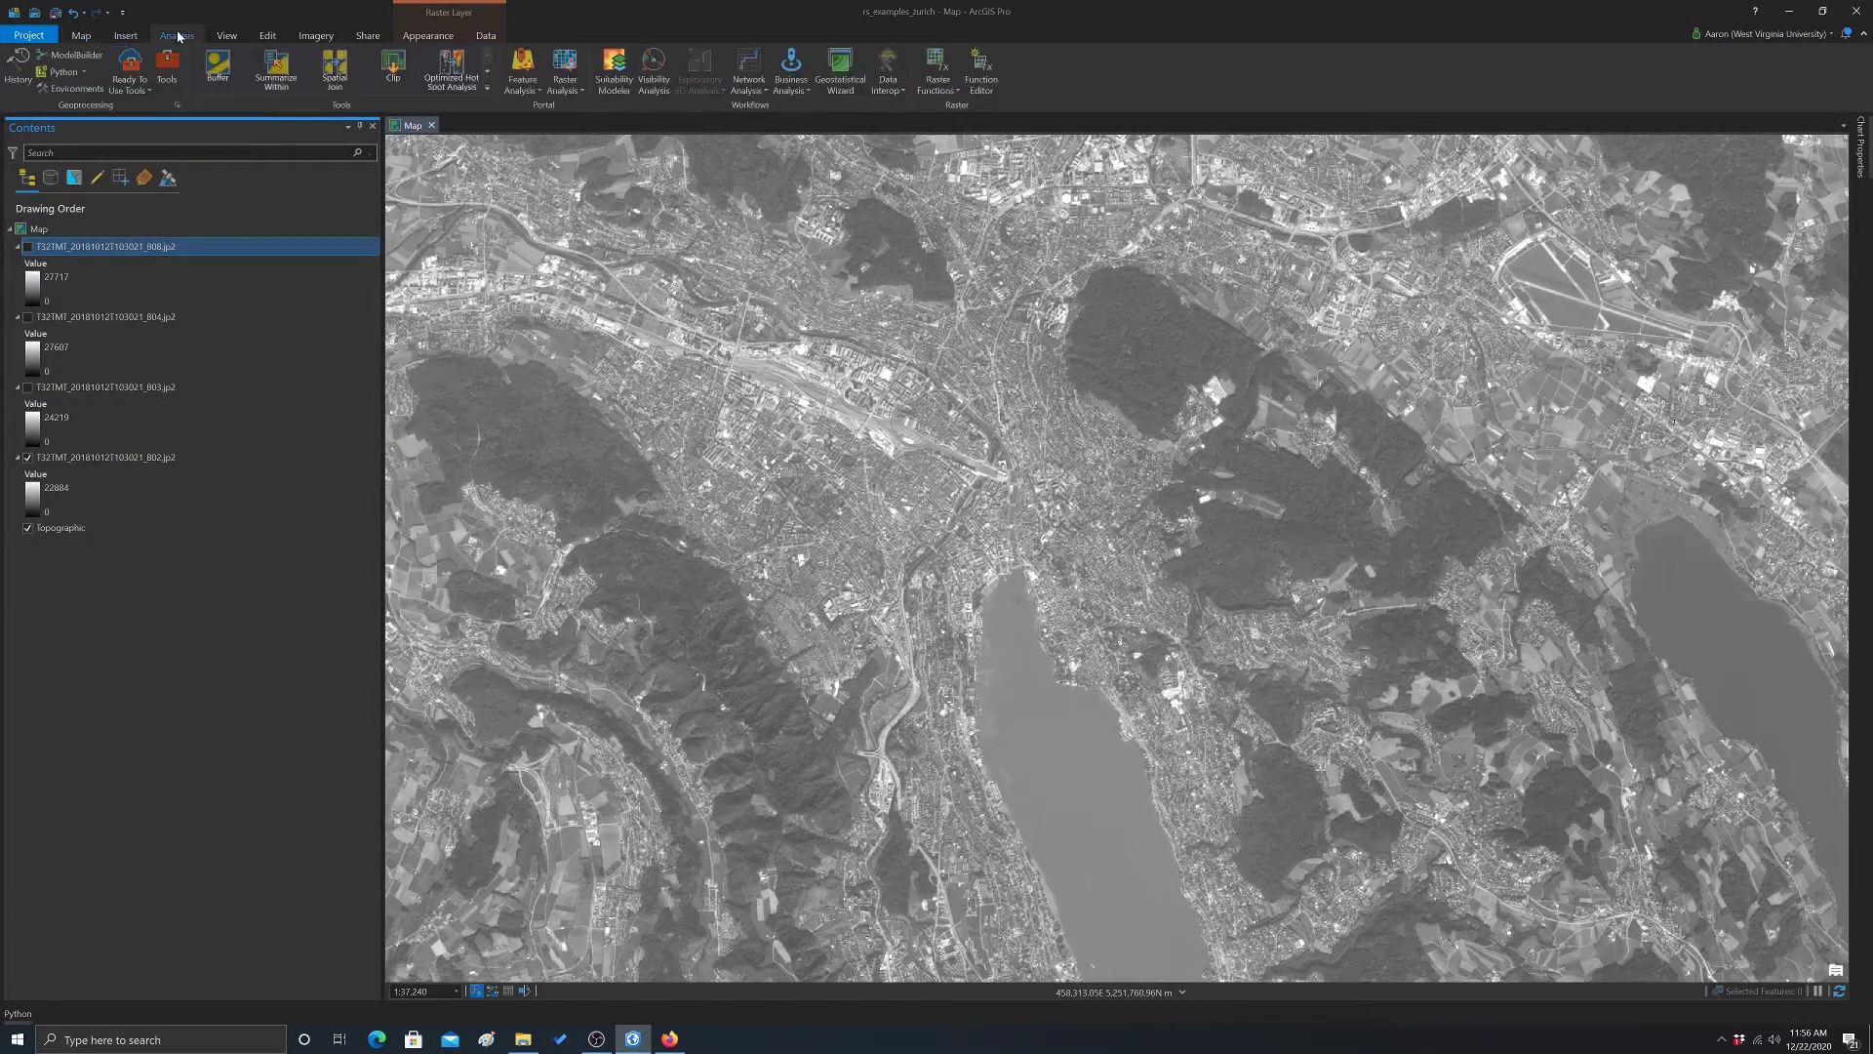
{"action": "left_click", "coordinate": [167, 73]}
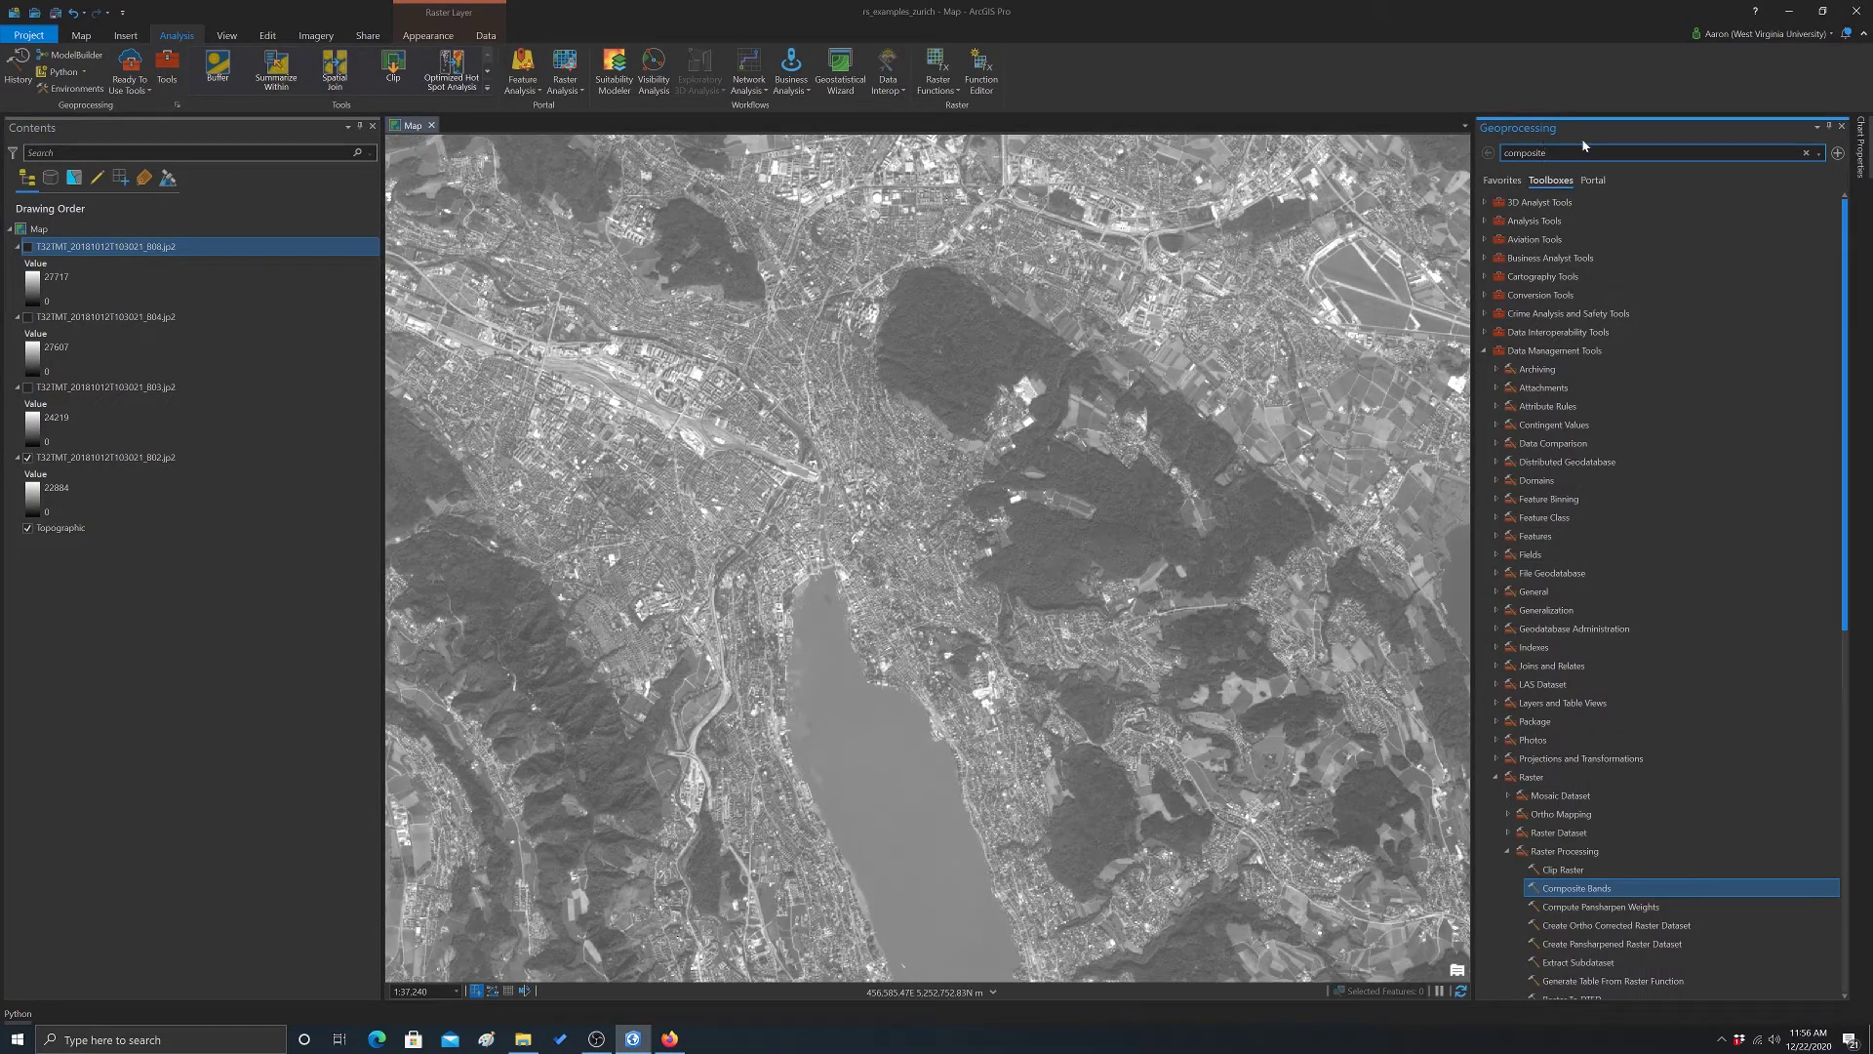
{"action": "key", "text": "BackSpace"}
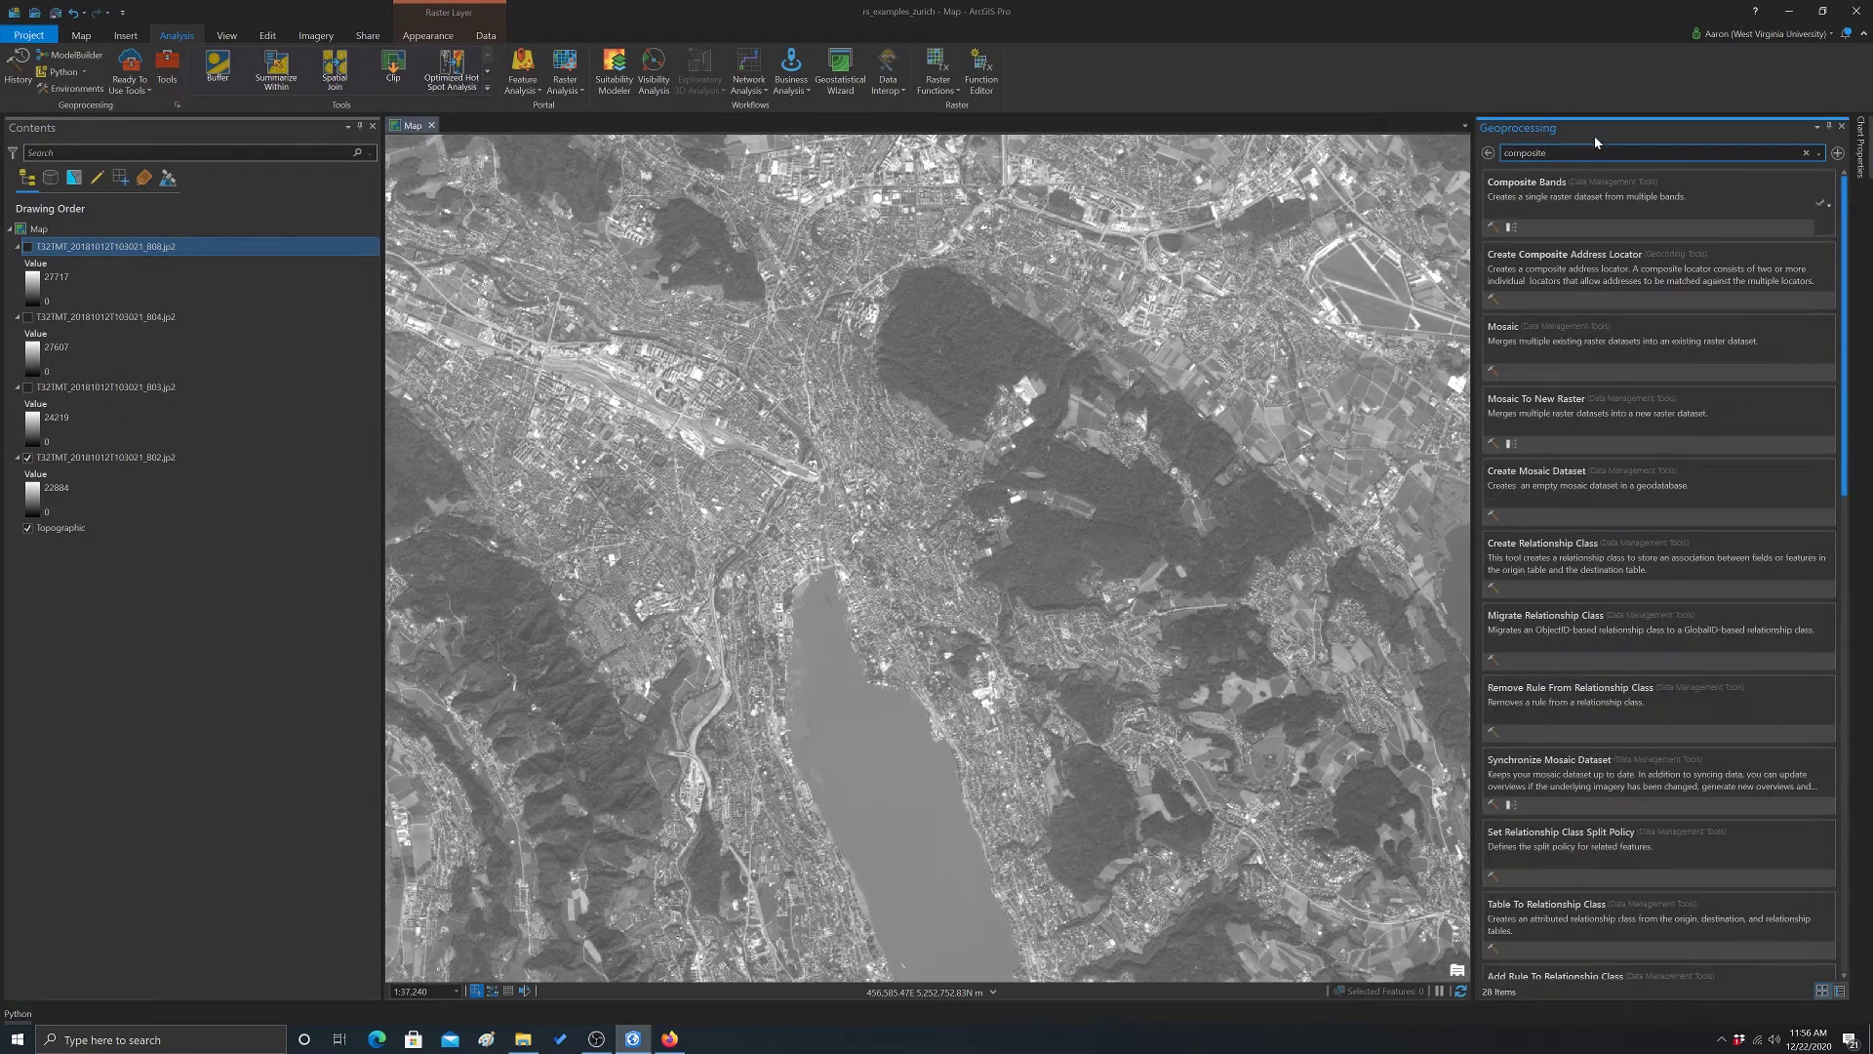
{"action": "left_click", "coordinate": [1510, 182]}
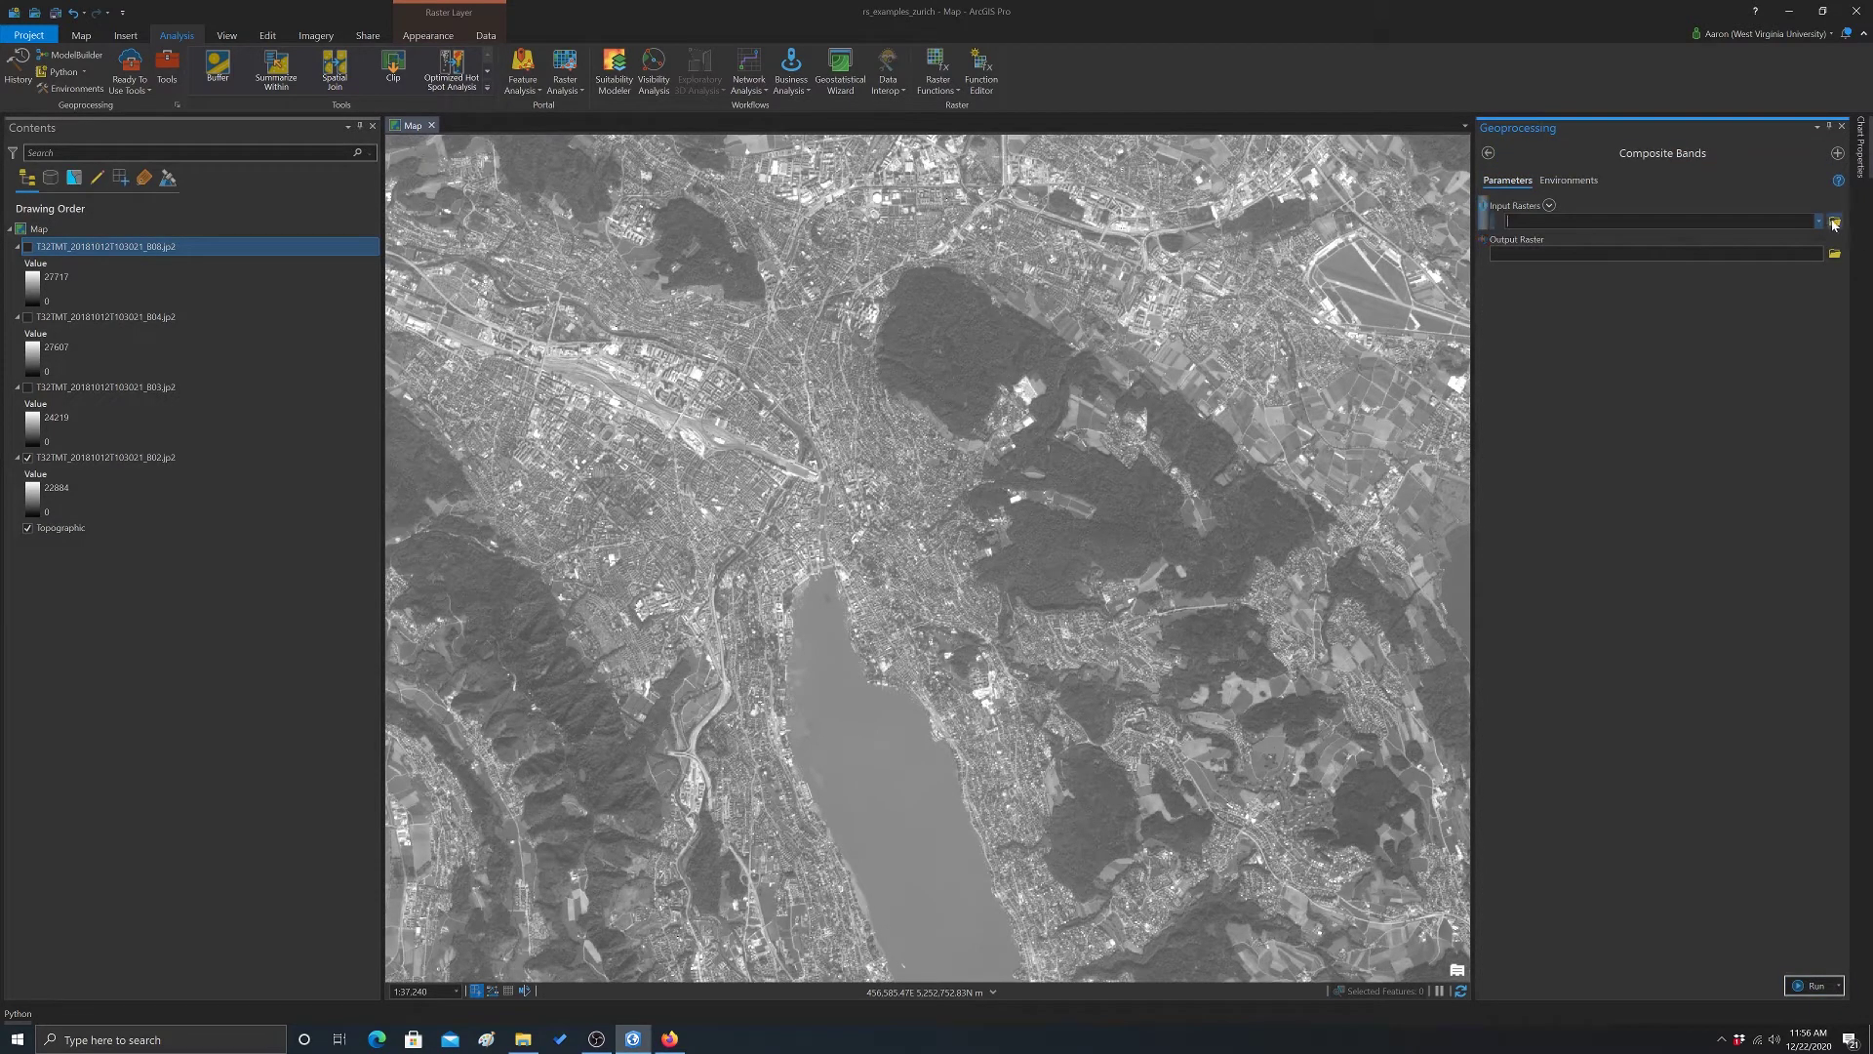
Browse the Input Rasters picker through rs_videos to the scene's IMG_DATA folder
{"action": "left_click", "coordinate": [1833, 223]}
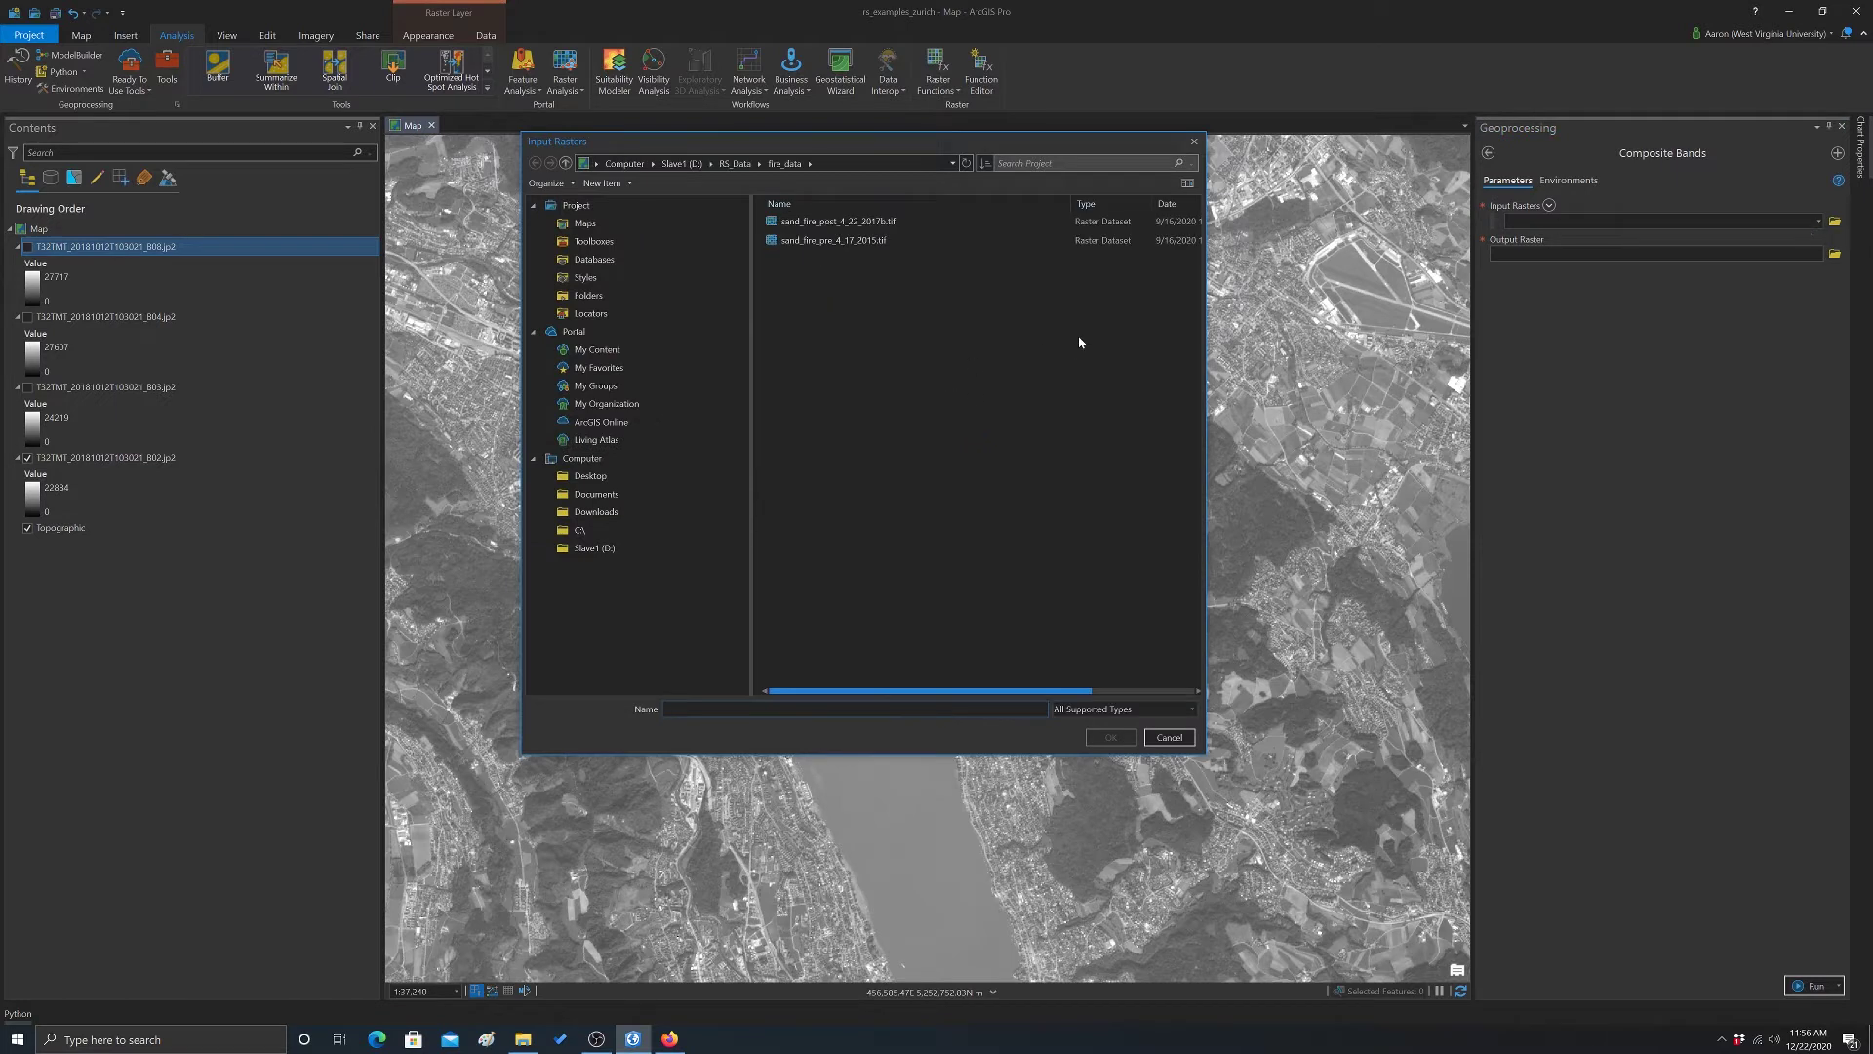
{"action": "left_click", "coordinate": [734, 162]}
{"action": "double_click", "coordinate": [795, 283]}
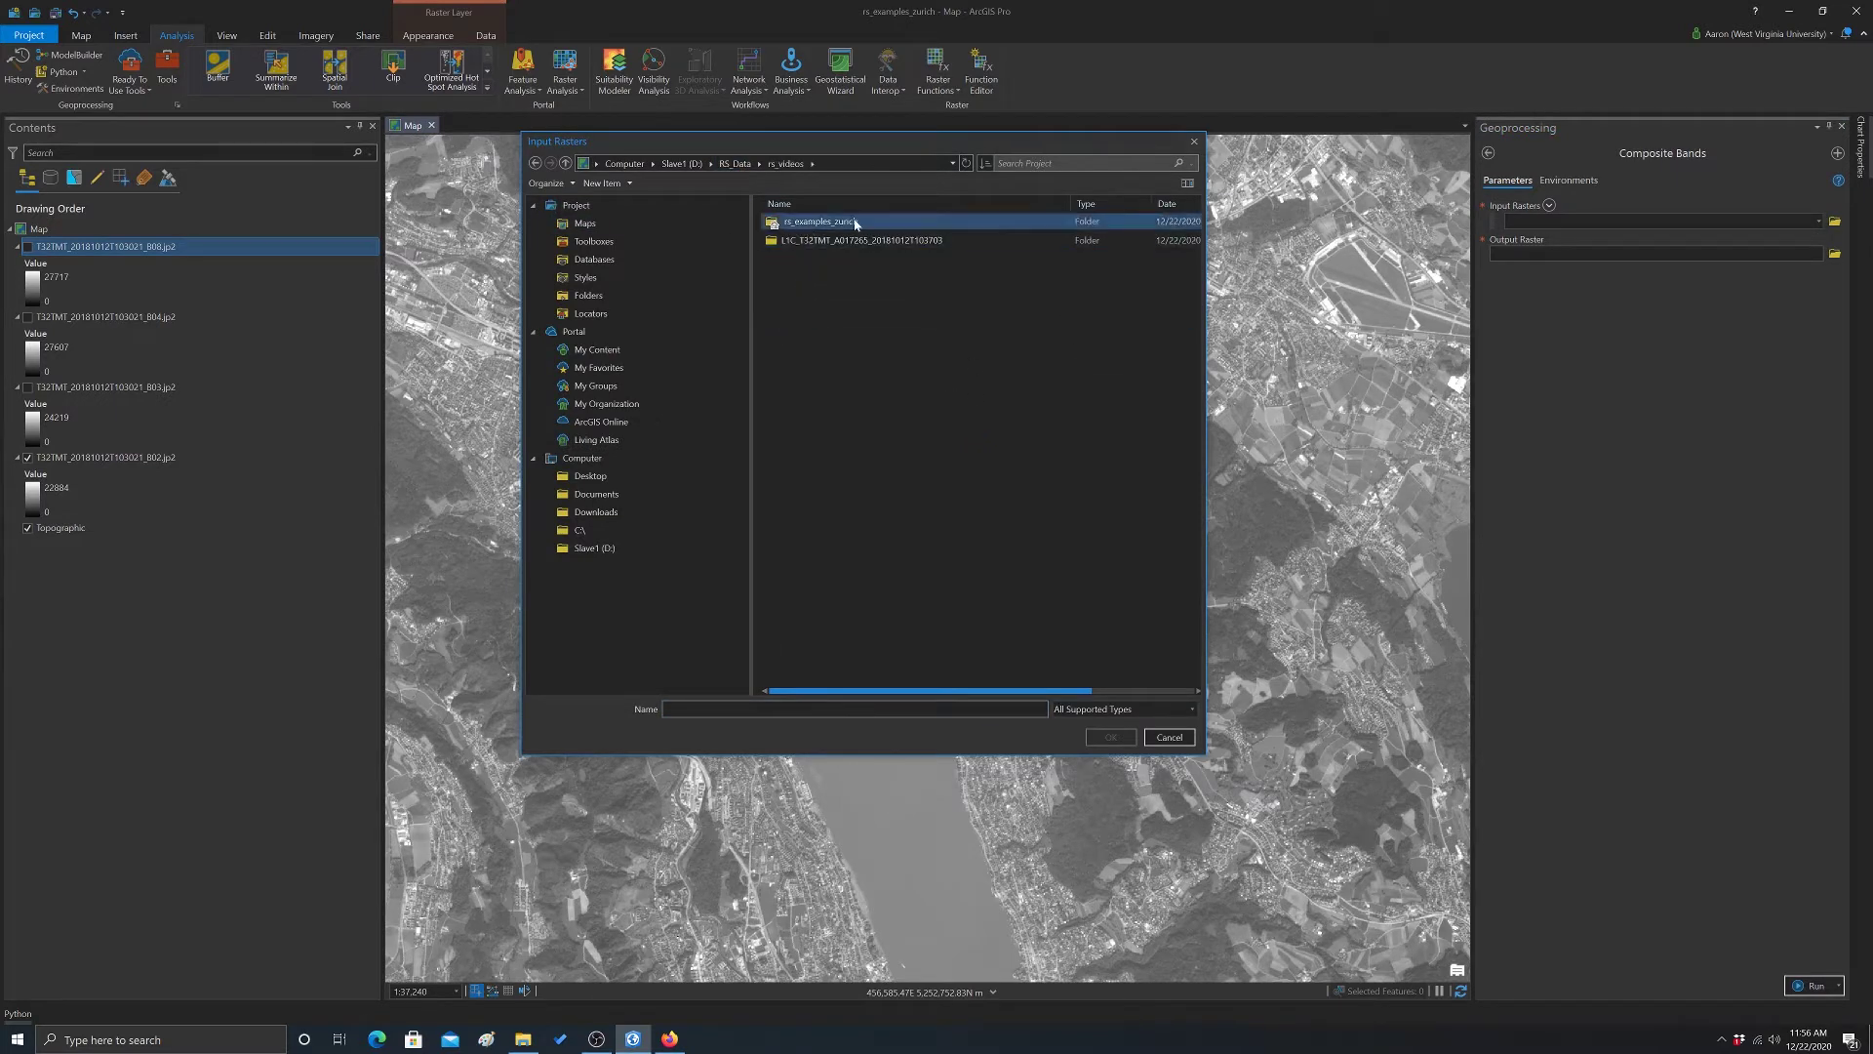
{"action": "left_click", "coordinate": [830, 240]}
{"action": "double_click", "coordinate": [830, 241]}
{"action": "double_click", "coordinate": [819, 221]}
{"action": "double_click", "coordinate": [795, 258]}
{"action": "double_click", "coordinate": [795, 222]}
{"action": "left_click", "coordinate": [798, 241]}
{"action": "double_click", "coordinate": [798, 240]}
Pick bands B02–B08, B8A, B11 and B12 as the ten input rasters
{"action": "left_click", "coordinate": [849, 240]}
{"action": "left_click", "coordinate": [866, 260], "text": "ctrl"}
{"action": "left_click", "coordinate": [869, 279], "text": "ctrl"}
{"action": "left_click", "coordinate": [874, 297], "text": "ctrl"}
{"action": "left_click", "coordinate": [879, 316], "text": "ctrl"}
{"action": "left_click", "coordinate": [884, 335], "text": "ctrl"}
{"action": "left_click", "coordinate": [886, 354], "text": "ctrl"}
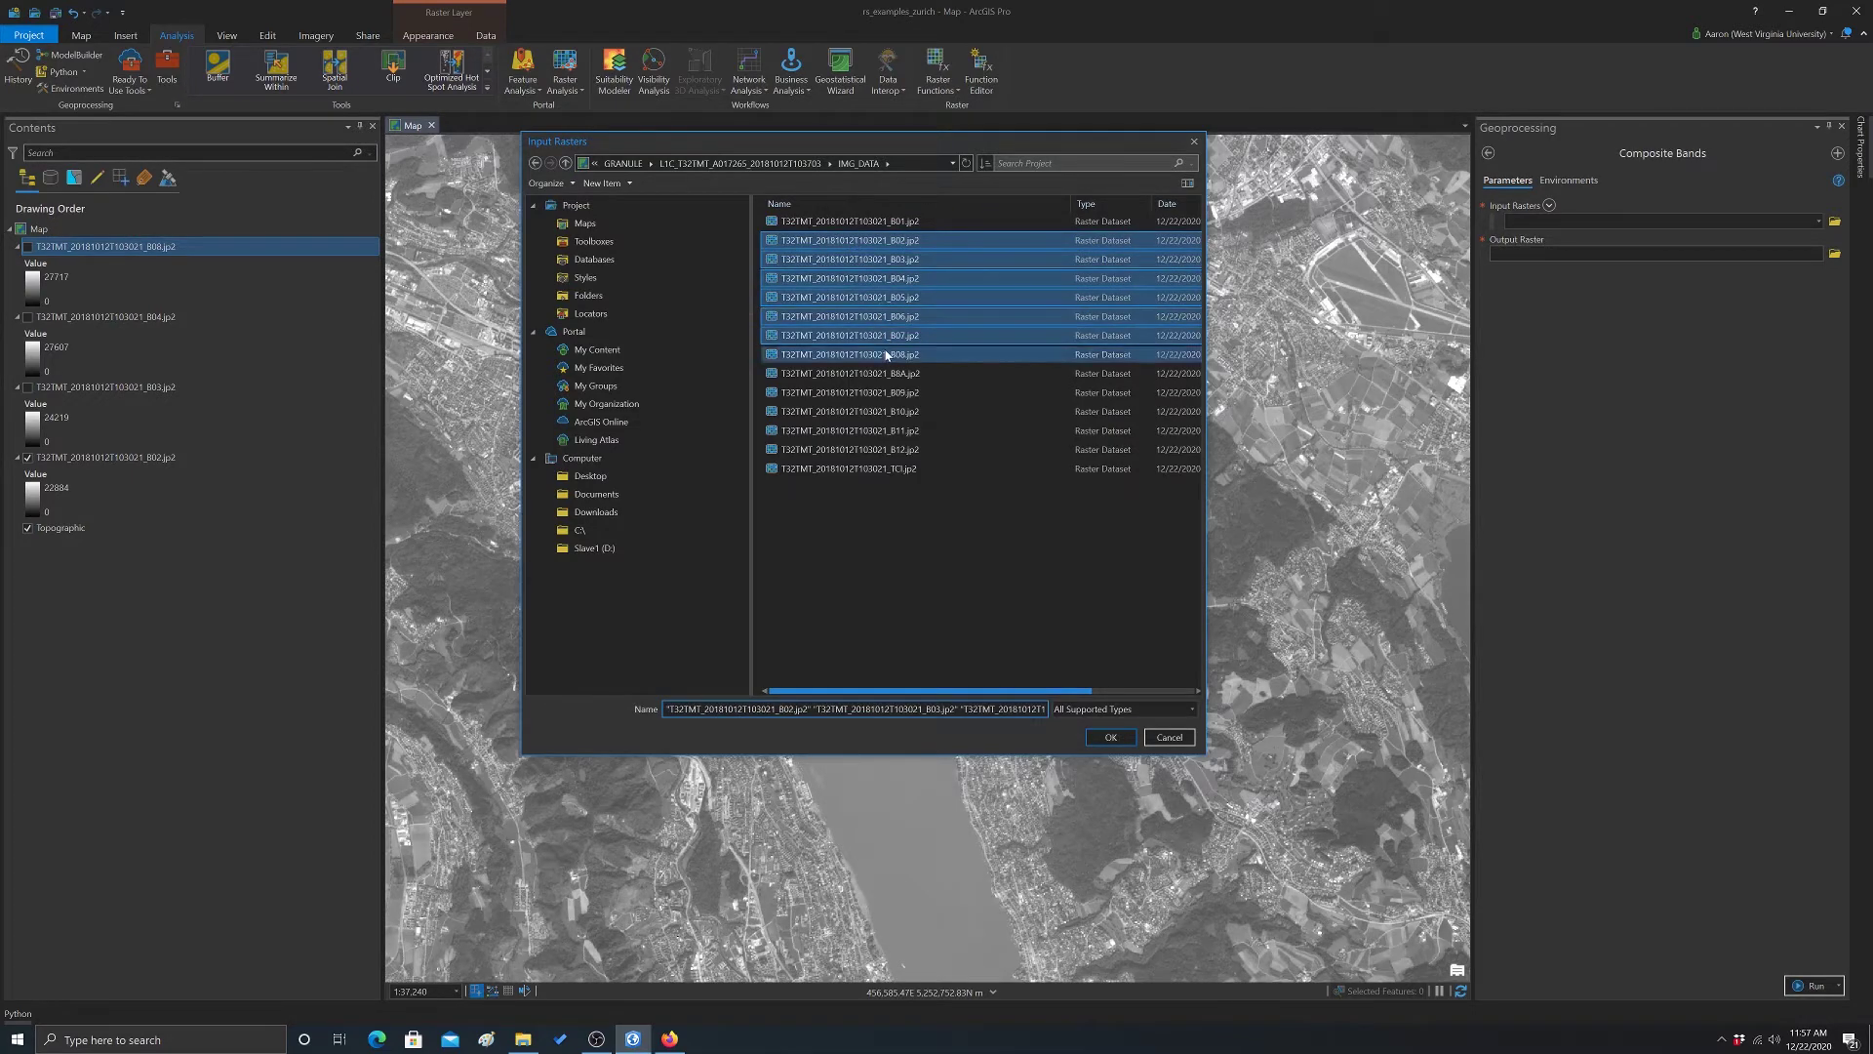
{"action": "left_click", "coordinate": [887, 373], "text": "ctrl"}
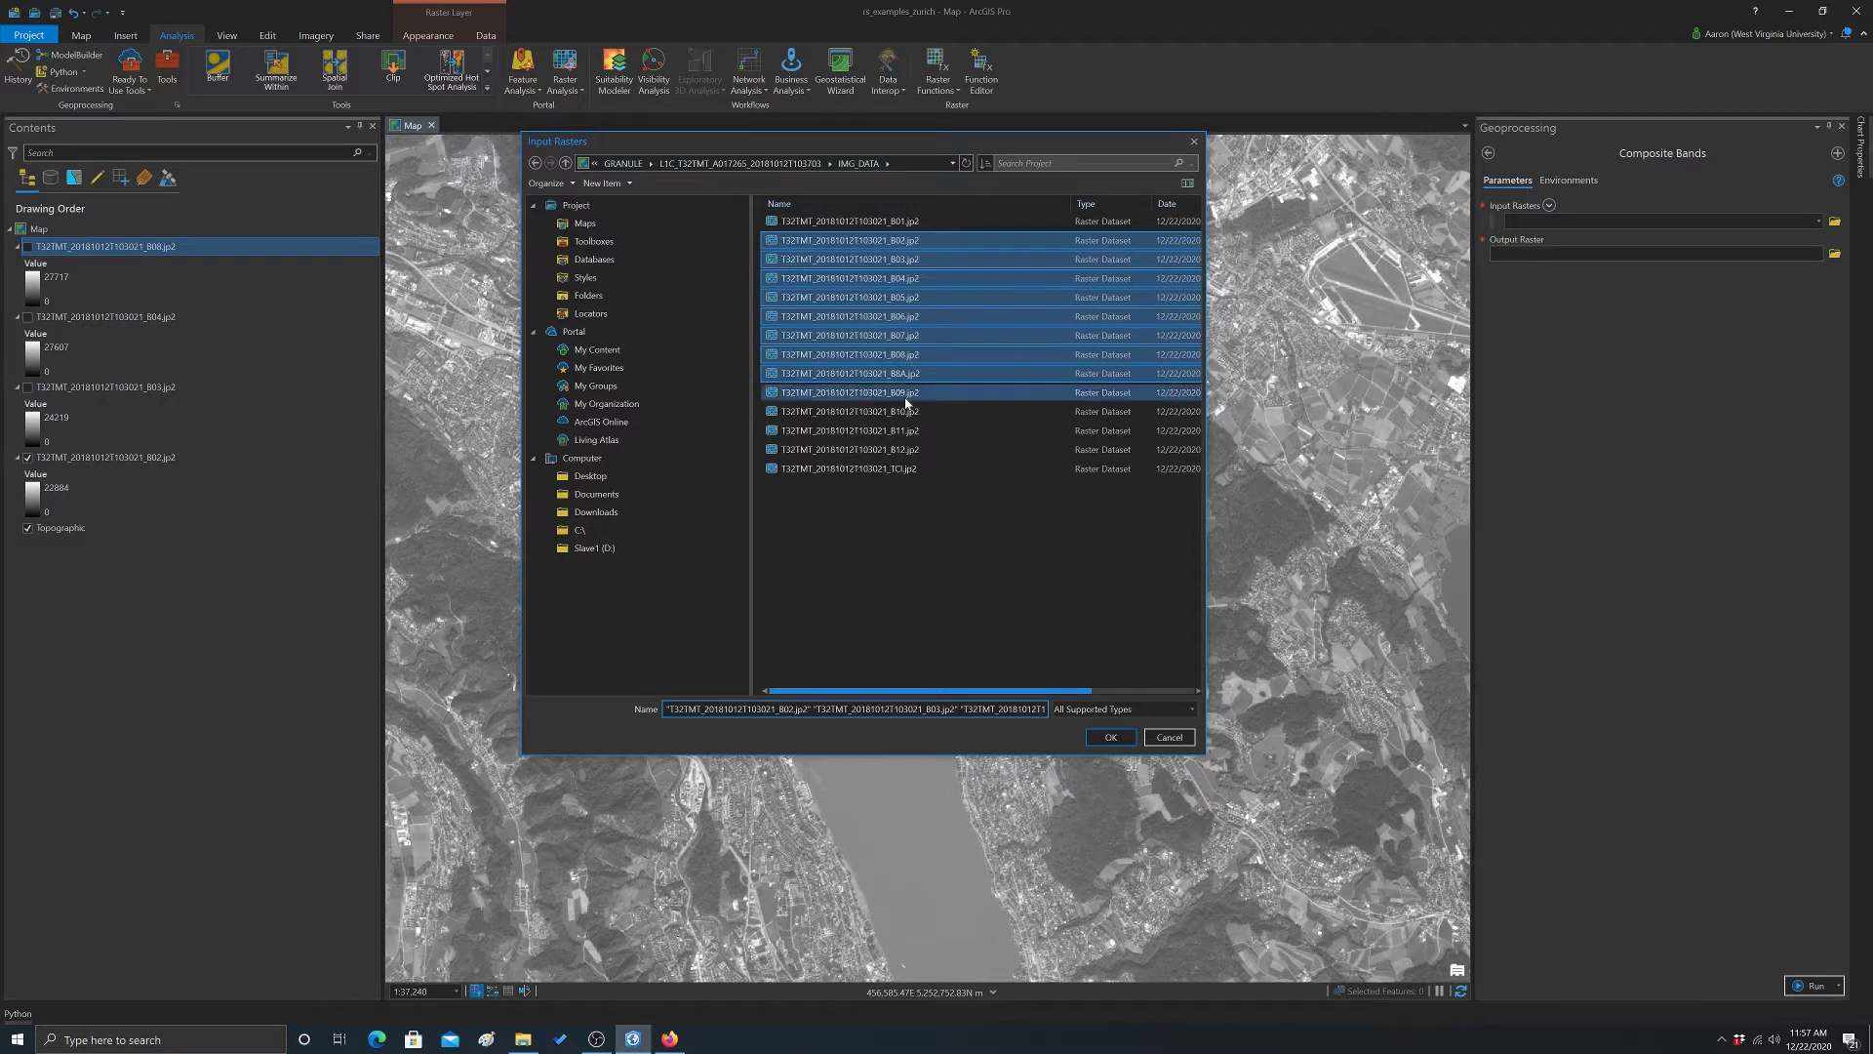
{"action": "left_click", "coordinate": [893, 430], "text": "ctrl"}
{"action": "left_click", "coordinate": [895, 450], "text": "ctrl"}
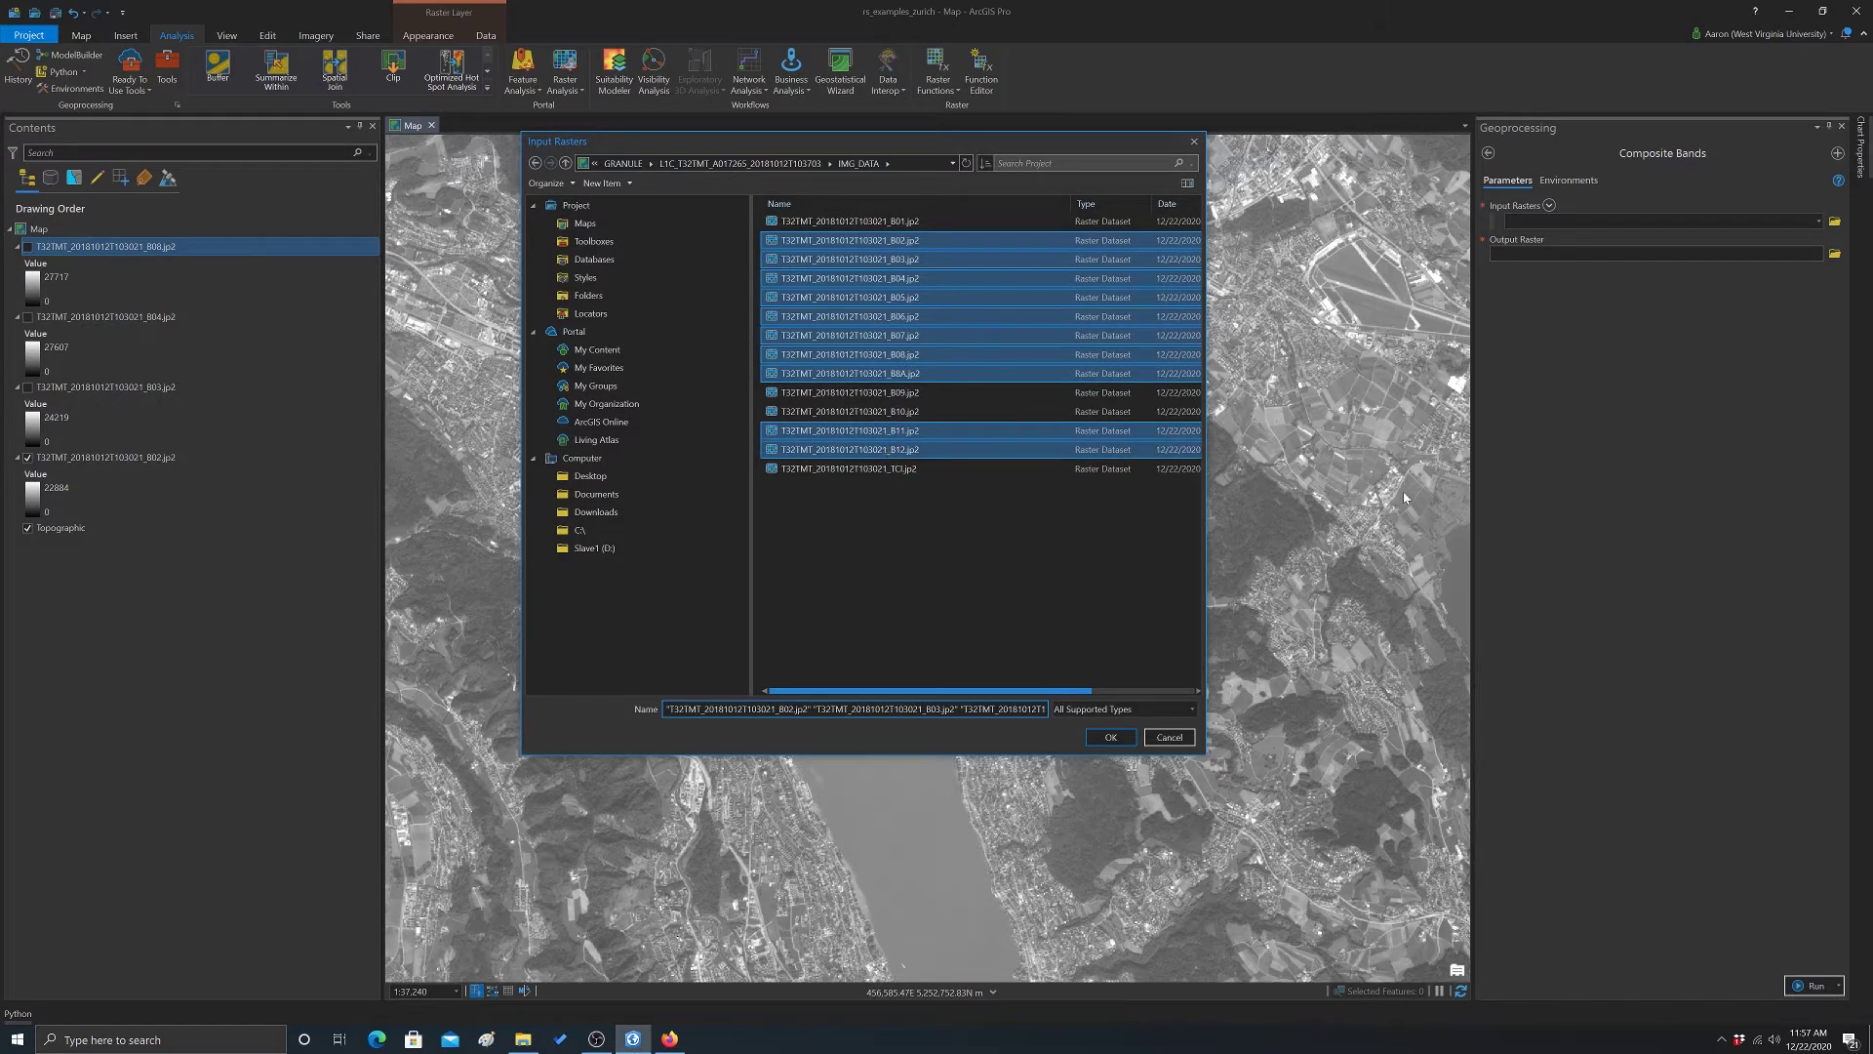
{"action": "left_click", "coordinate": [1111, 738]}
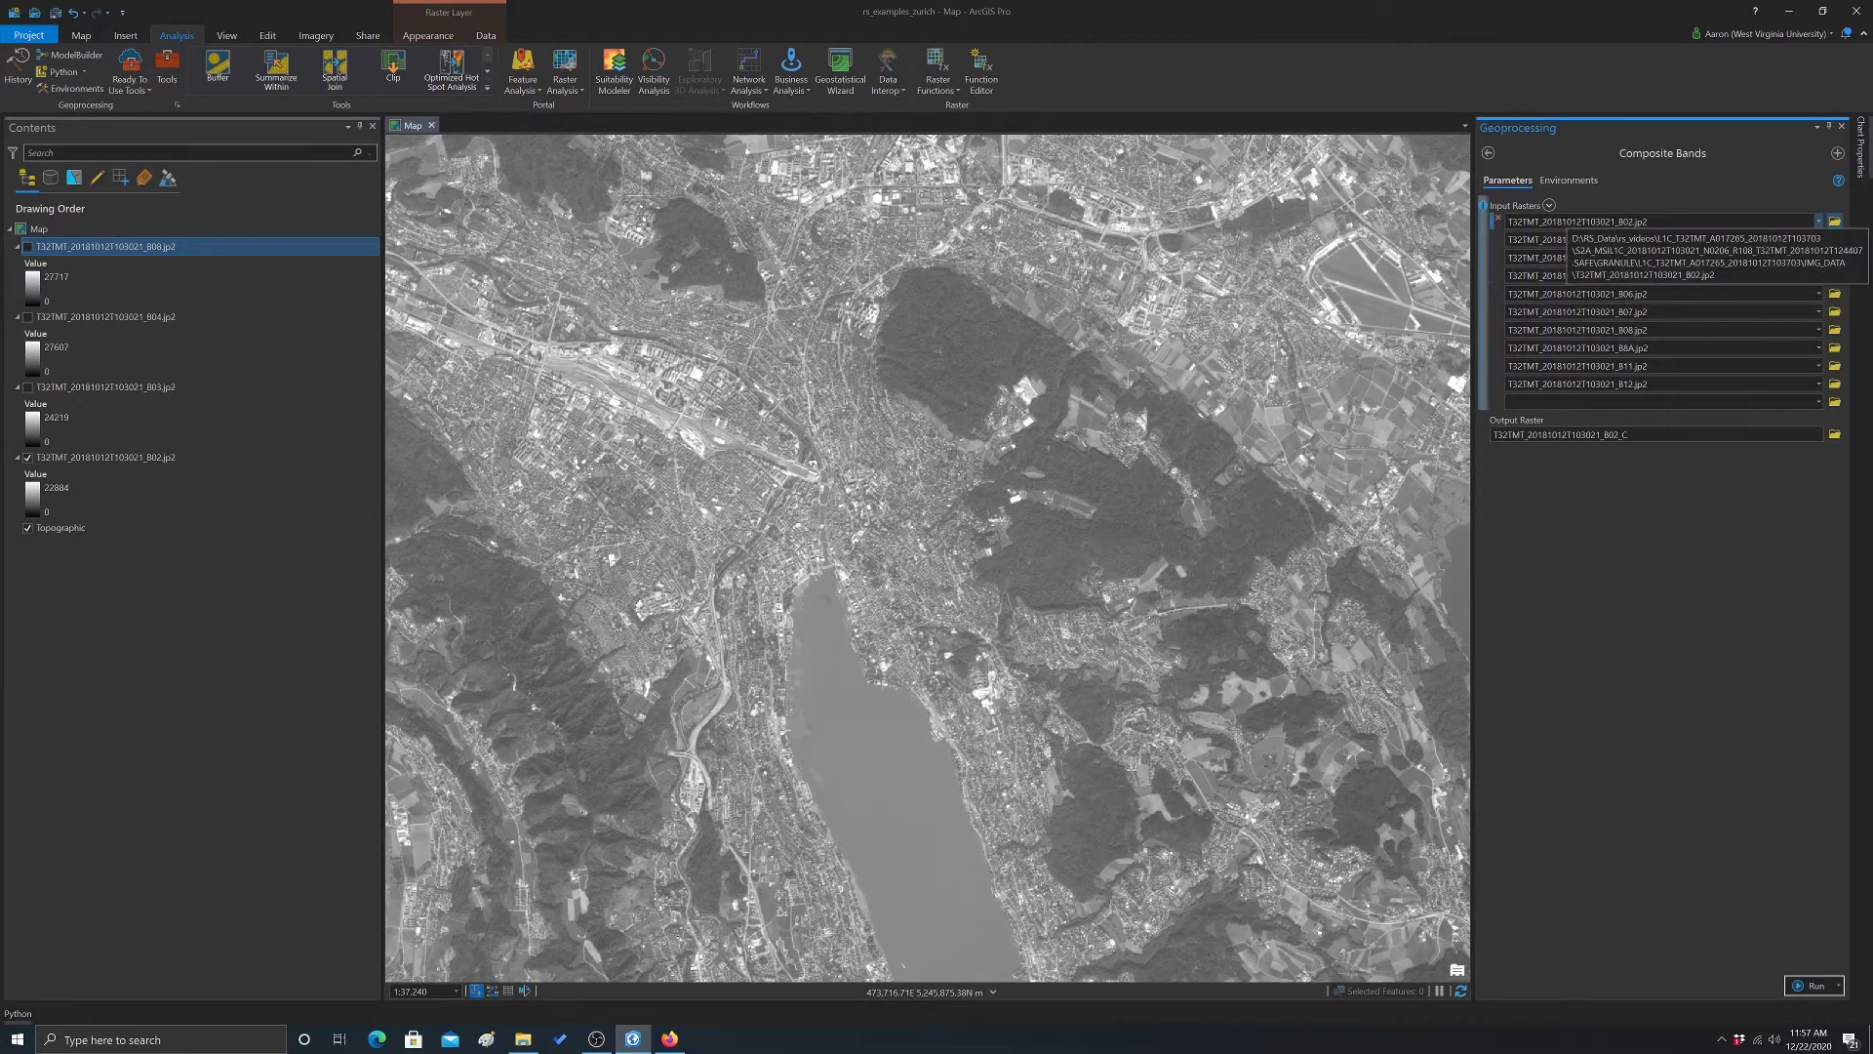
{"action": "left_click", "coordinate": [1804, 221]}
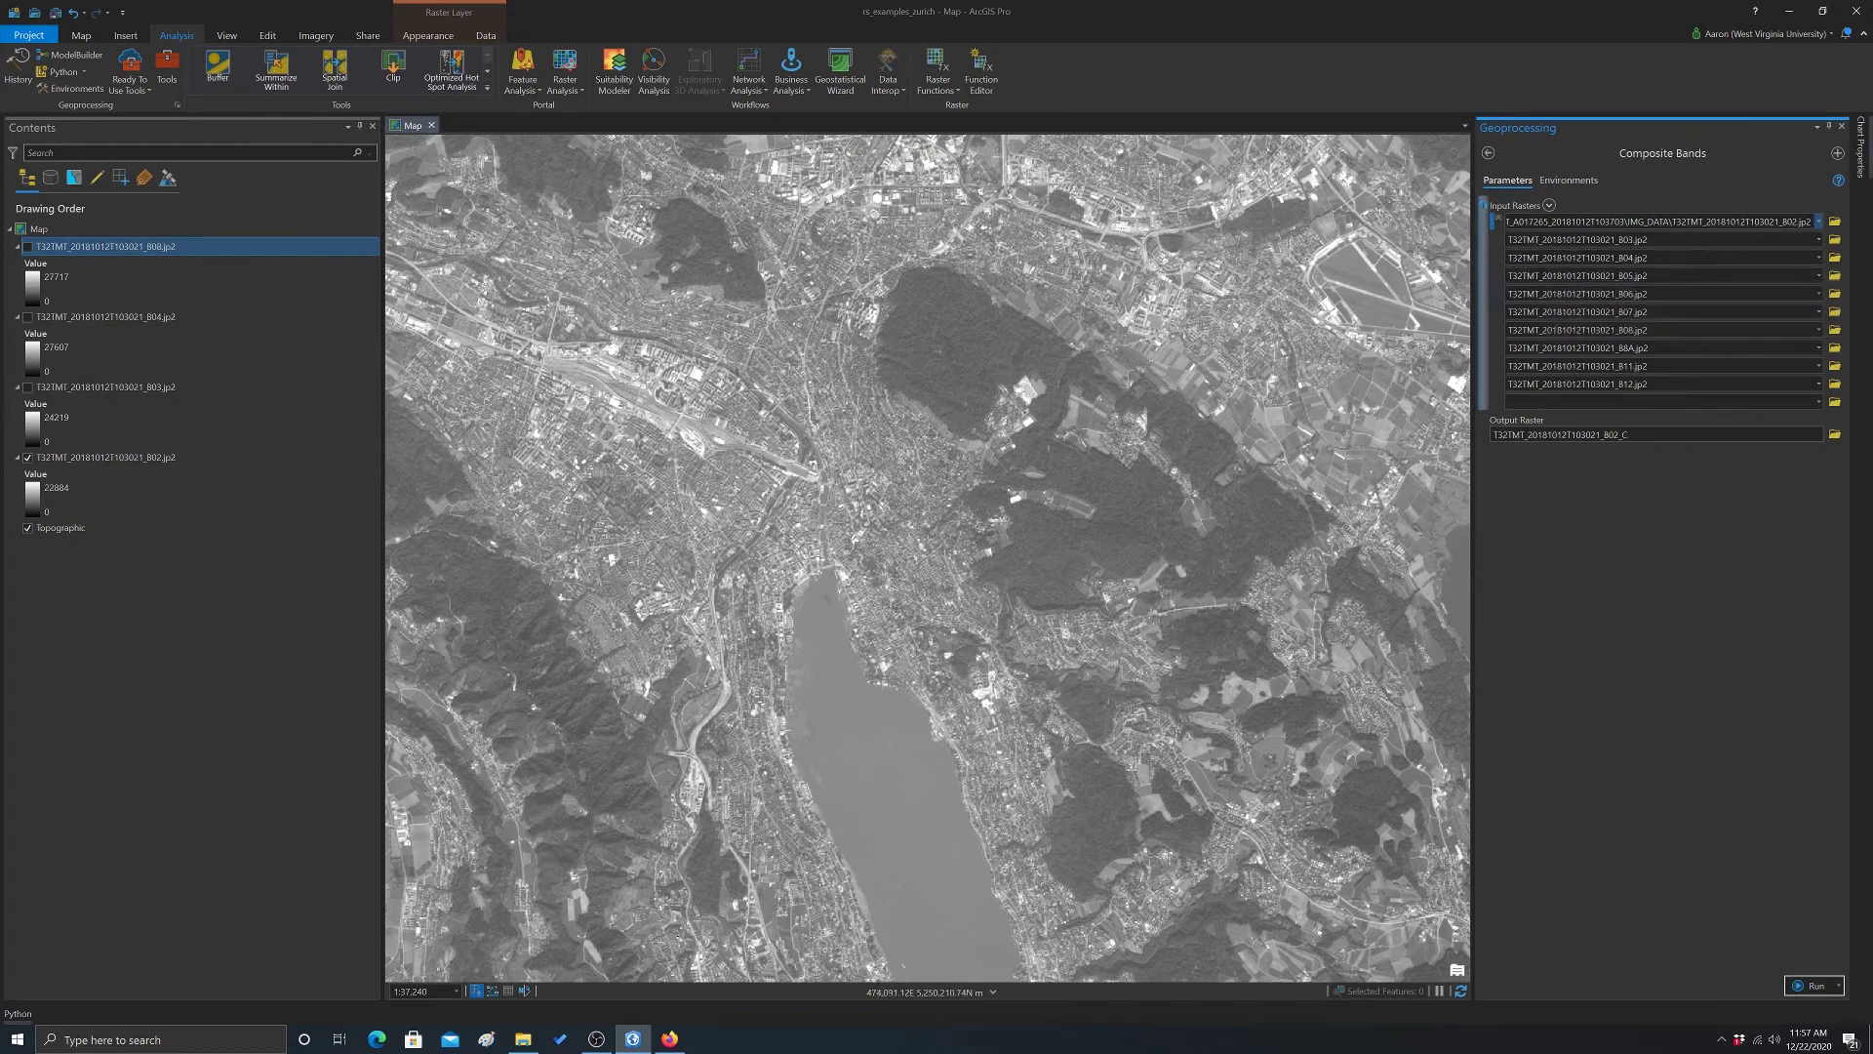
Take the output coordinate system from B08 and set the extent to As Specified Below
{"action": "left_click", "coordinate": [1568, 182]}
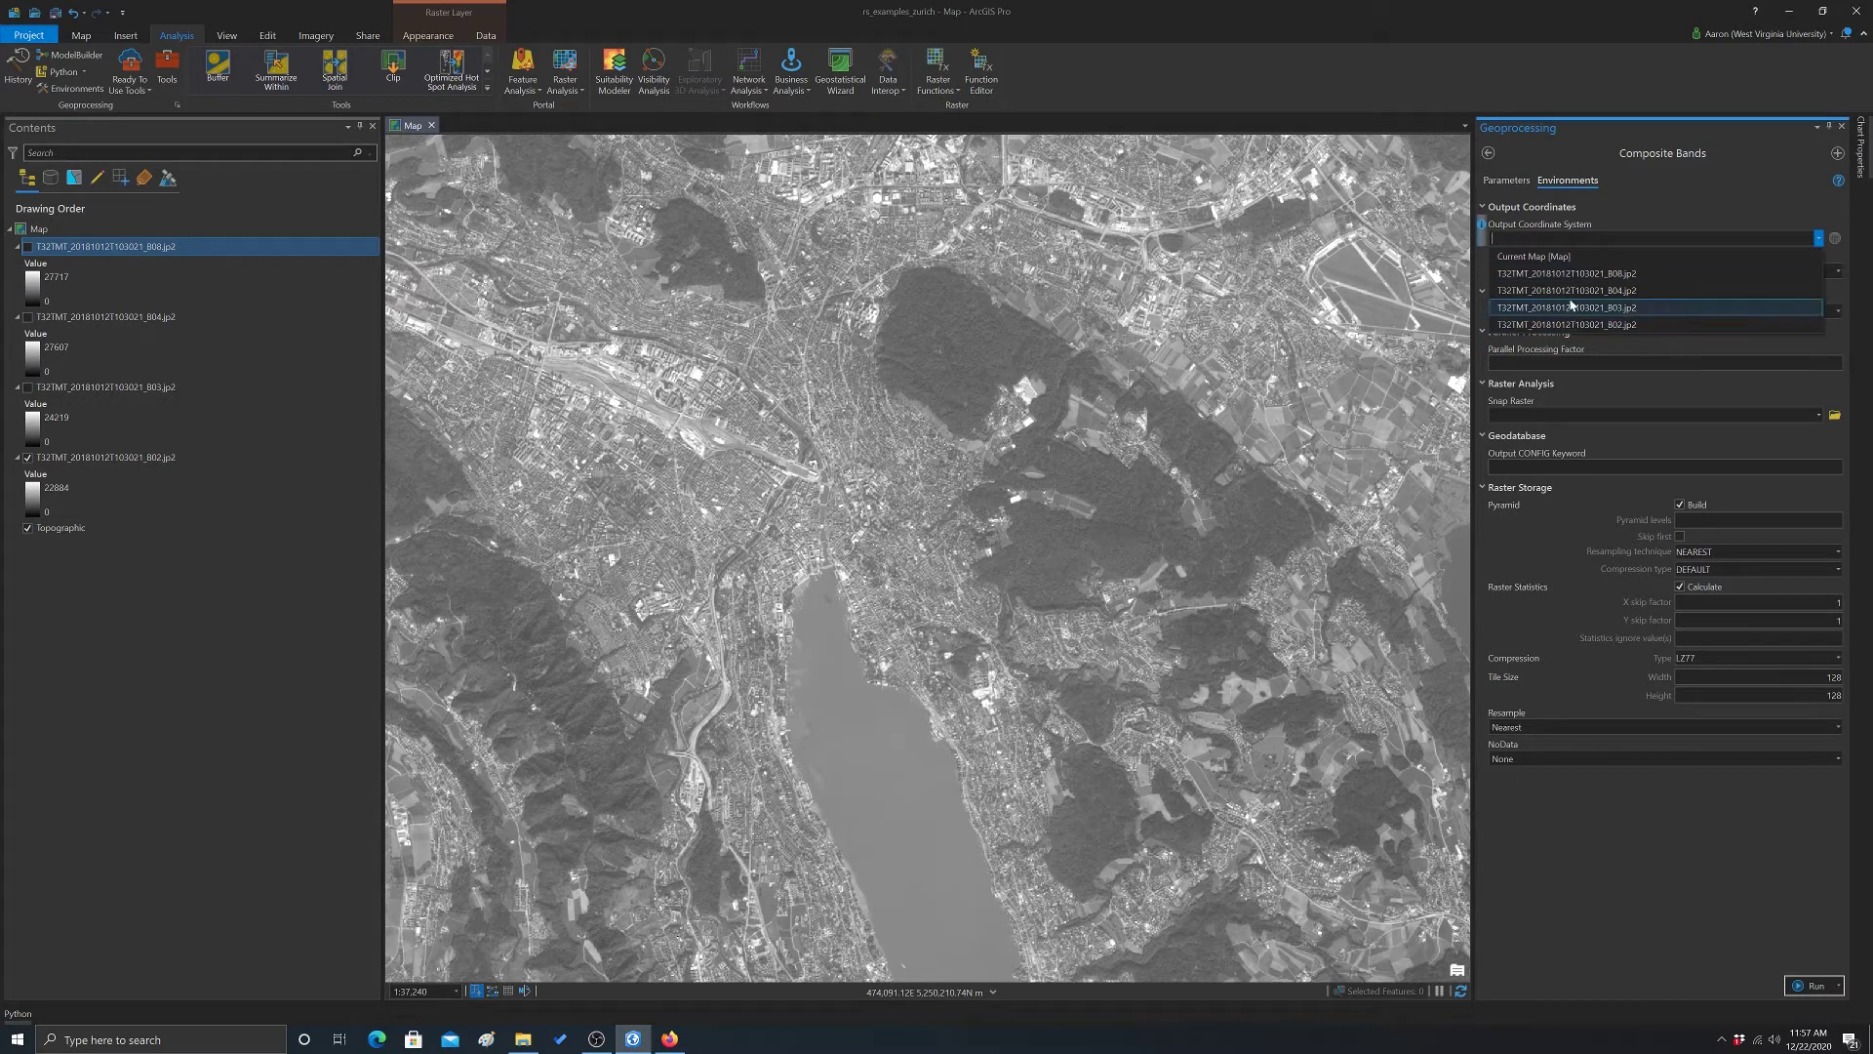
{"action": "left_click", "coordinate": [1610, 275]}
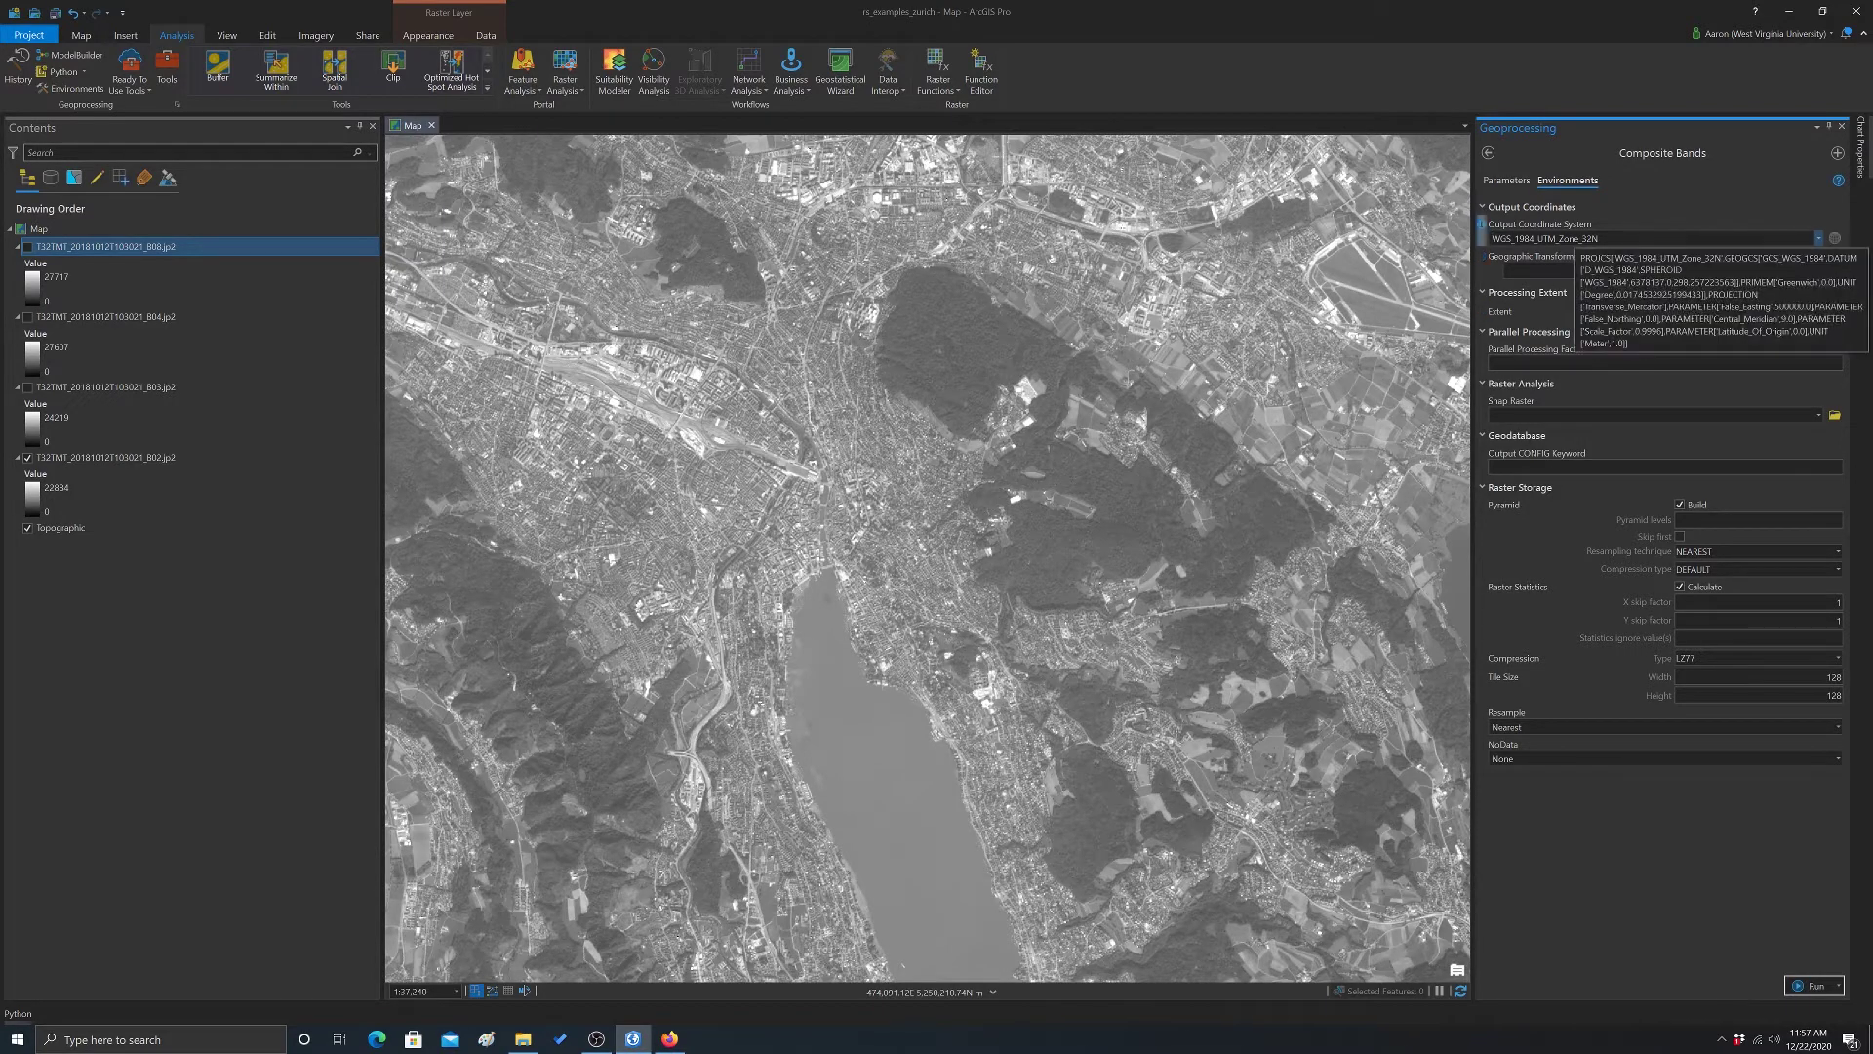
{"action": "mouse_move", "coordinate": [1537, 238]}
{"action": "left_mouse_down"}
{"action": "mouse_move", "coordinate": [1568, 238]}
{"action": "mouse_move", "coordinate": [1535, 238]}
{"action": "left_mouse_up"}
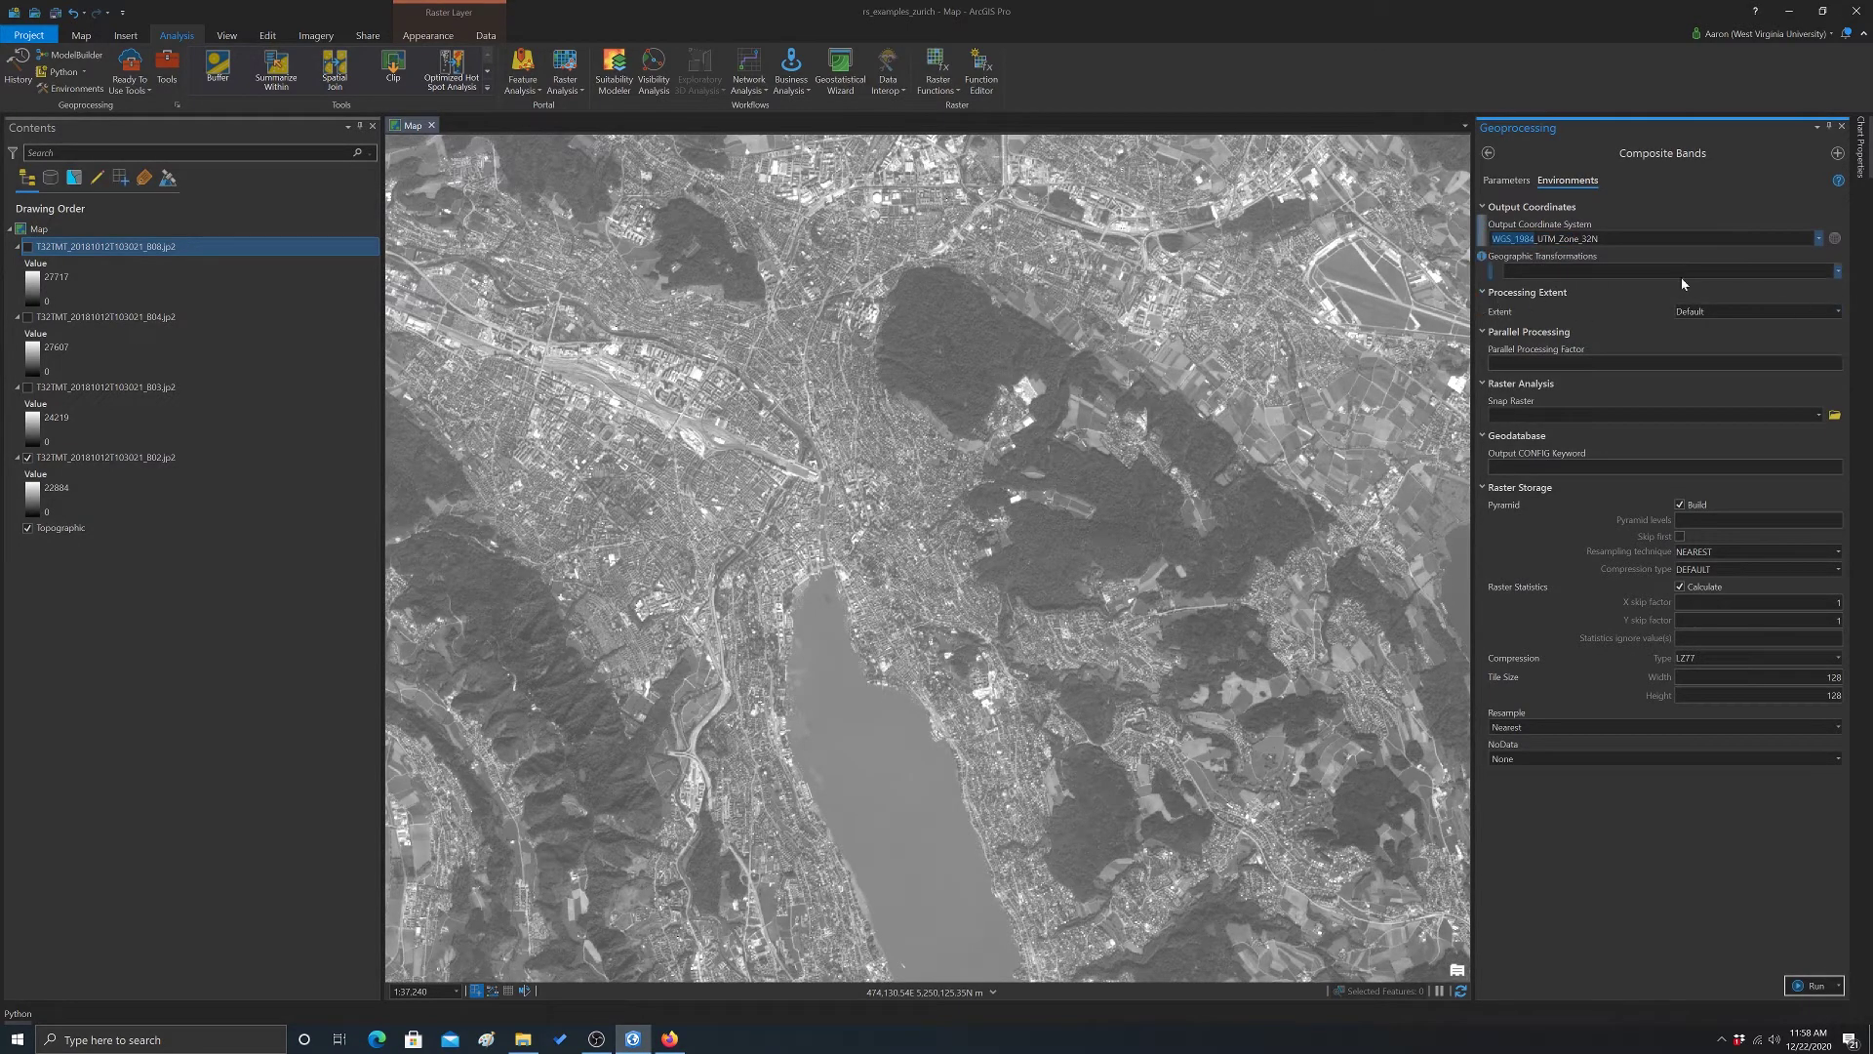
{"action": "left_click", "coordinate": [1838, 312]}
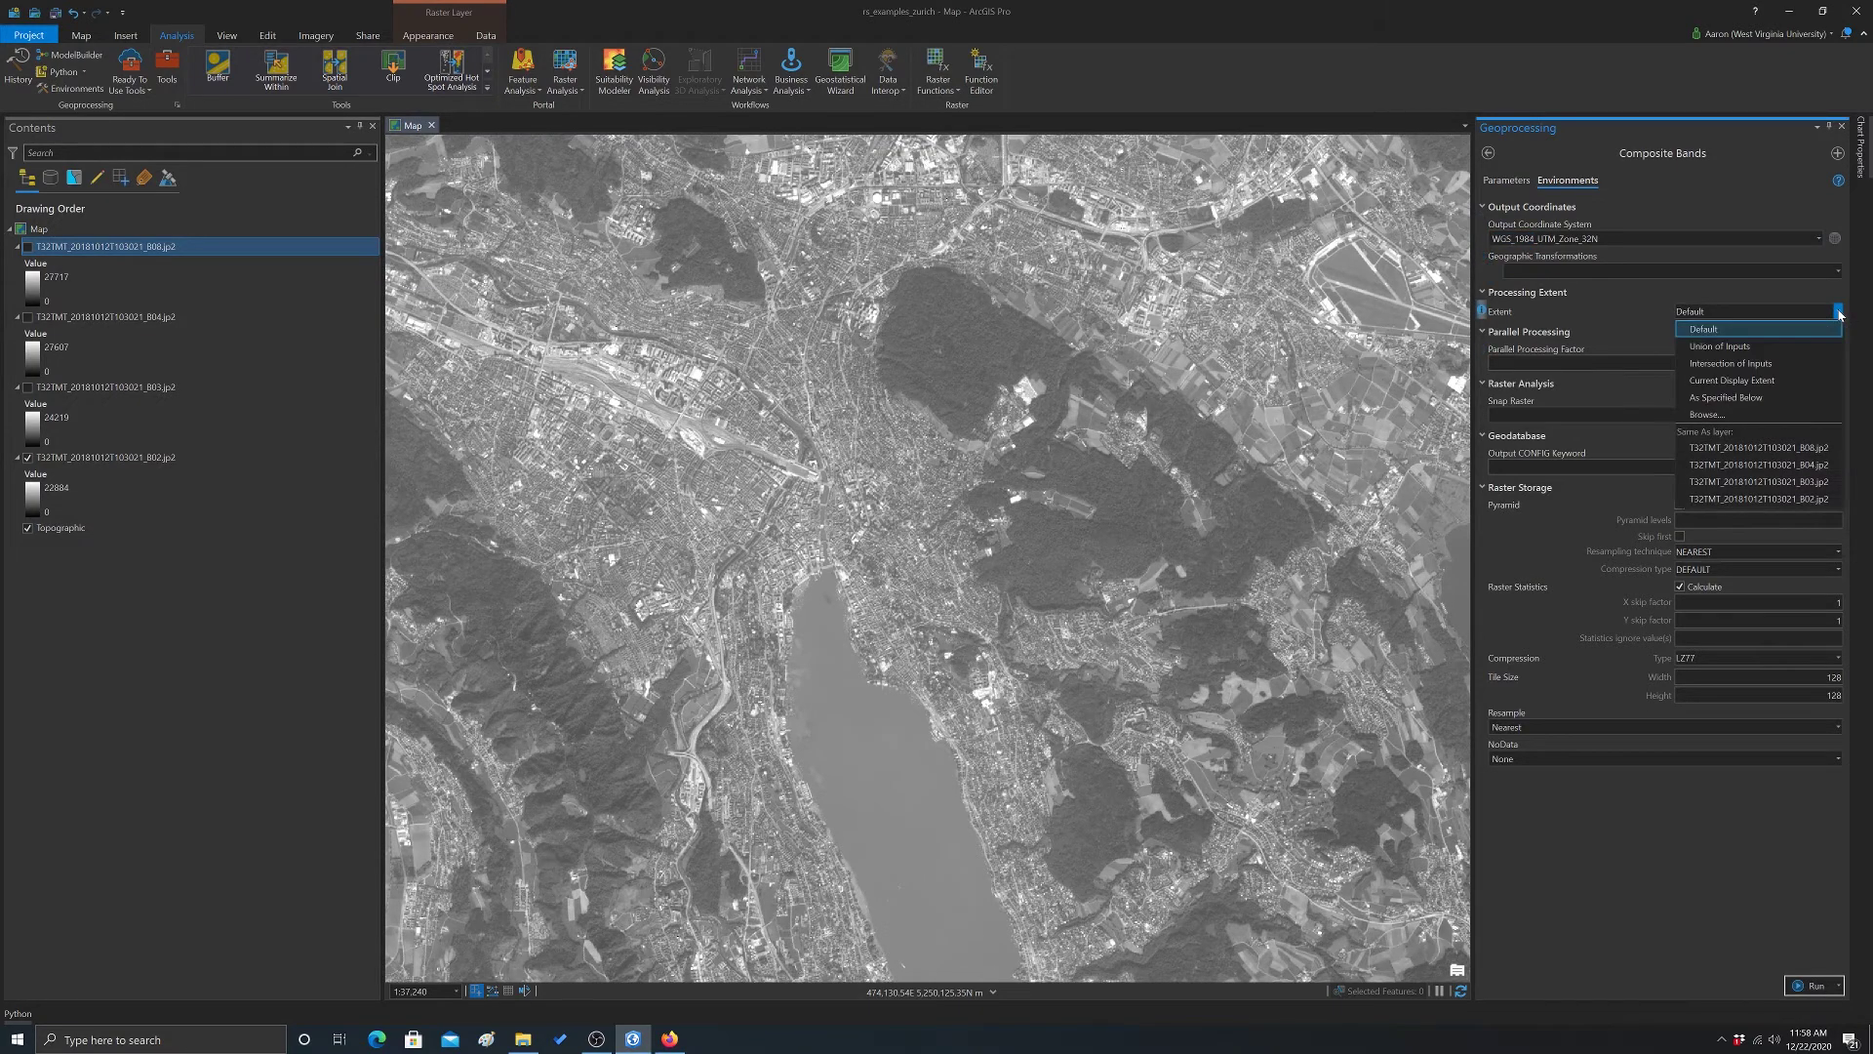
{"action": "left_click", "coordinate": [1726, 397]}
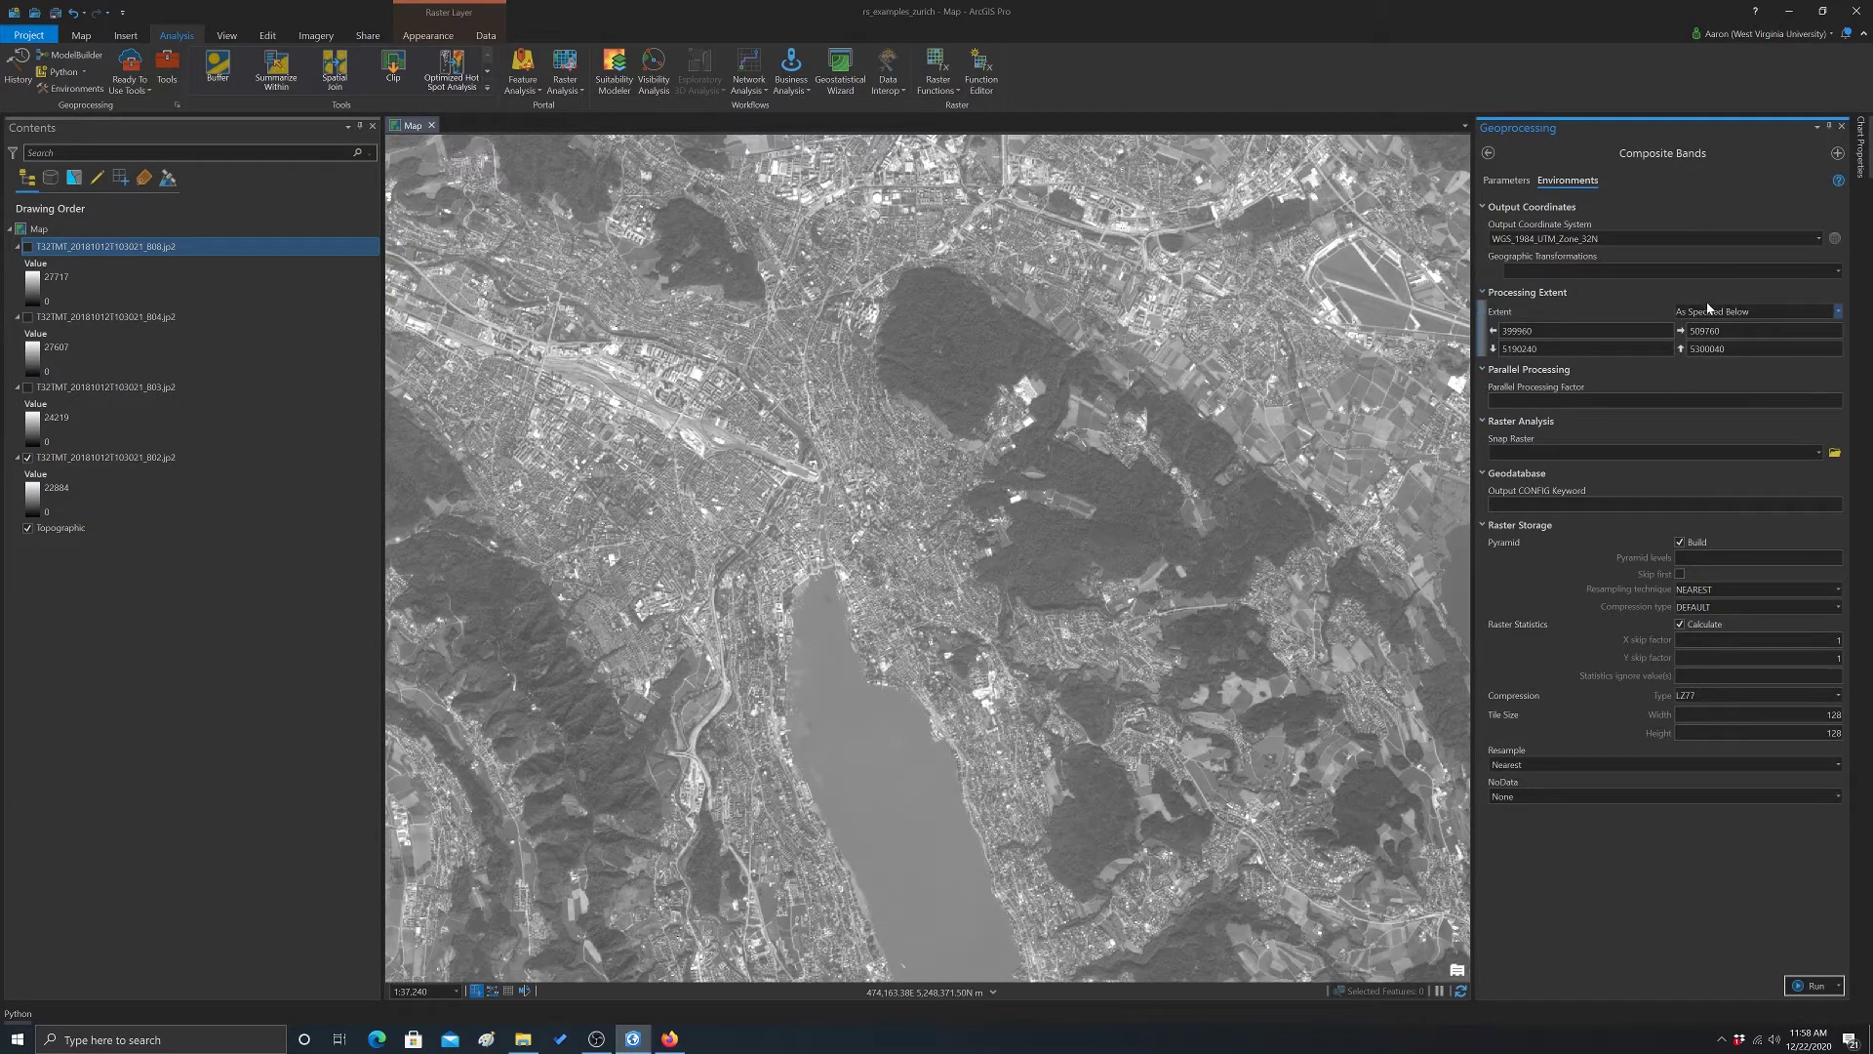
Set B08 as snap raster and use bilinear for both pyramid and output resampling
{"action": "left_click", "coordinate": [1819, 453]}
{"action": "left_click", "coordinate": [1581, 467]}
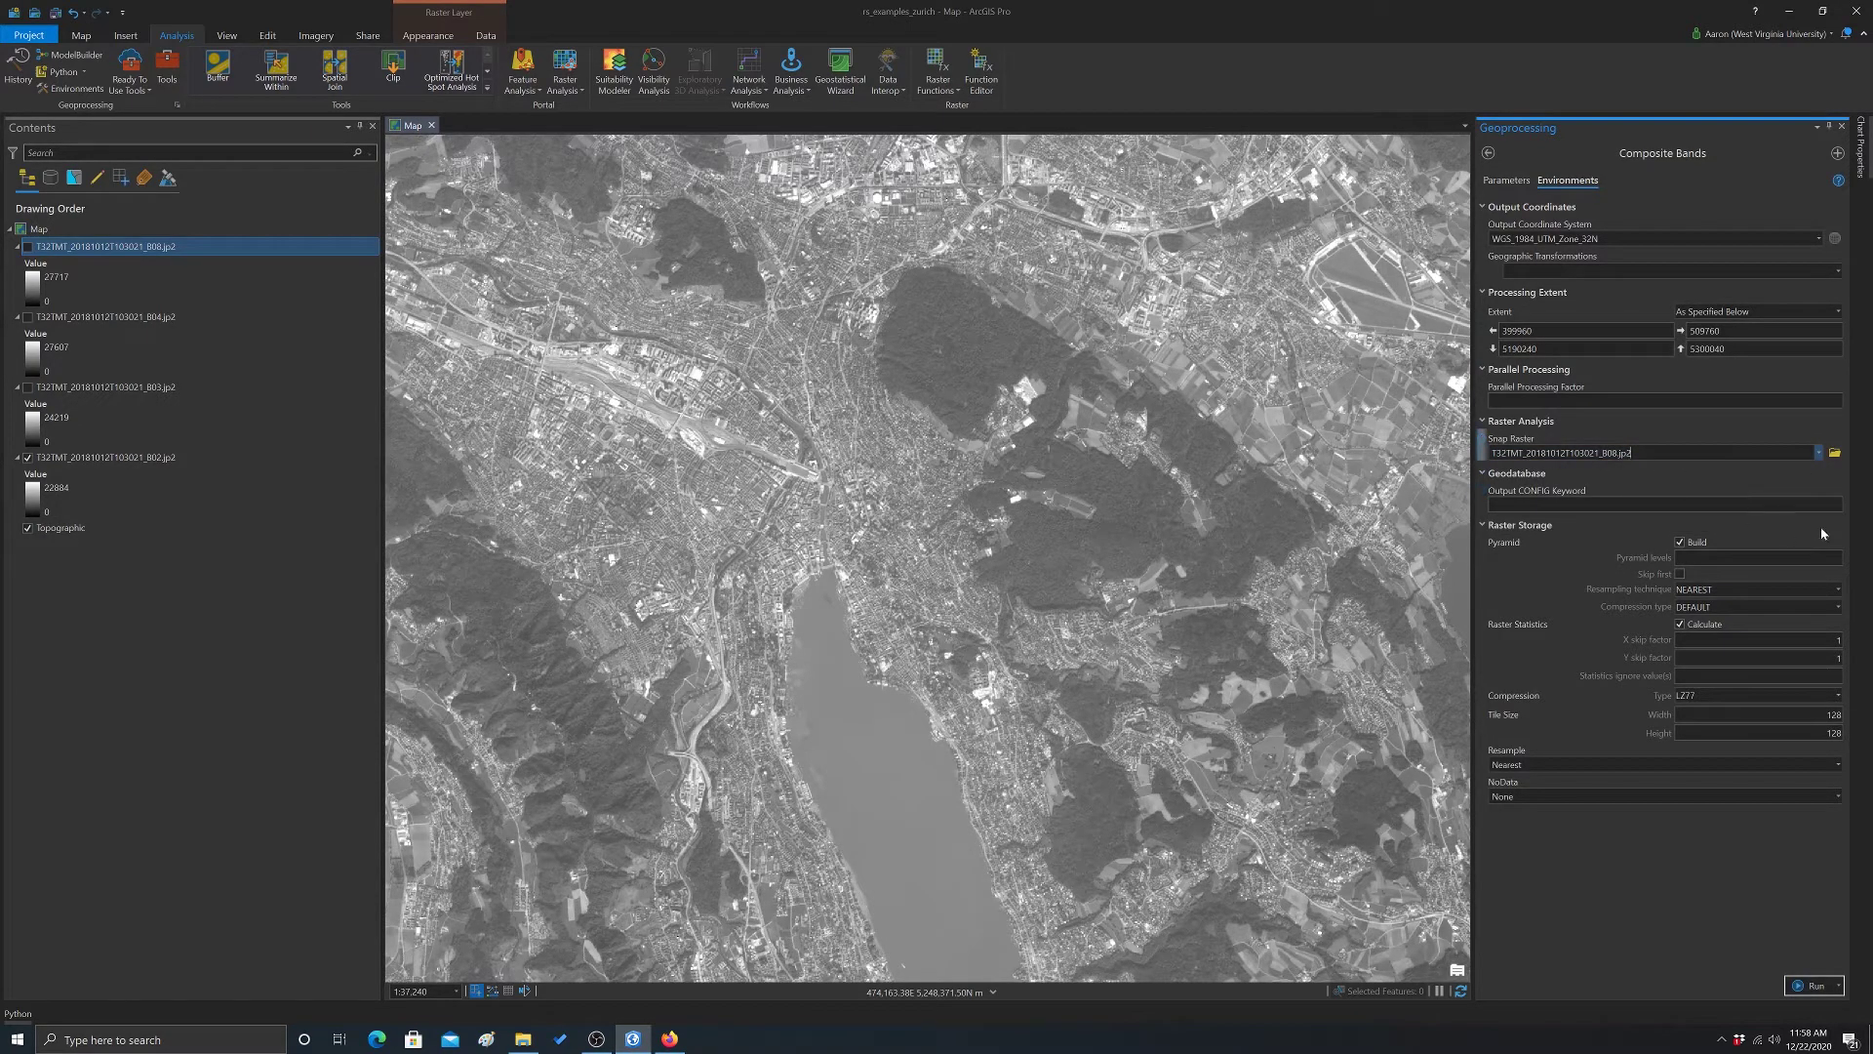
{"action": "left_click", "coordinate": [1836, 589]}
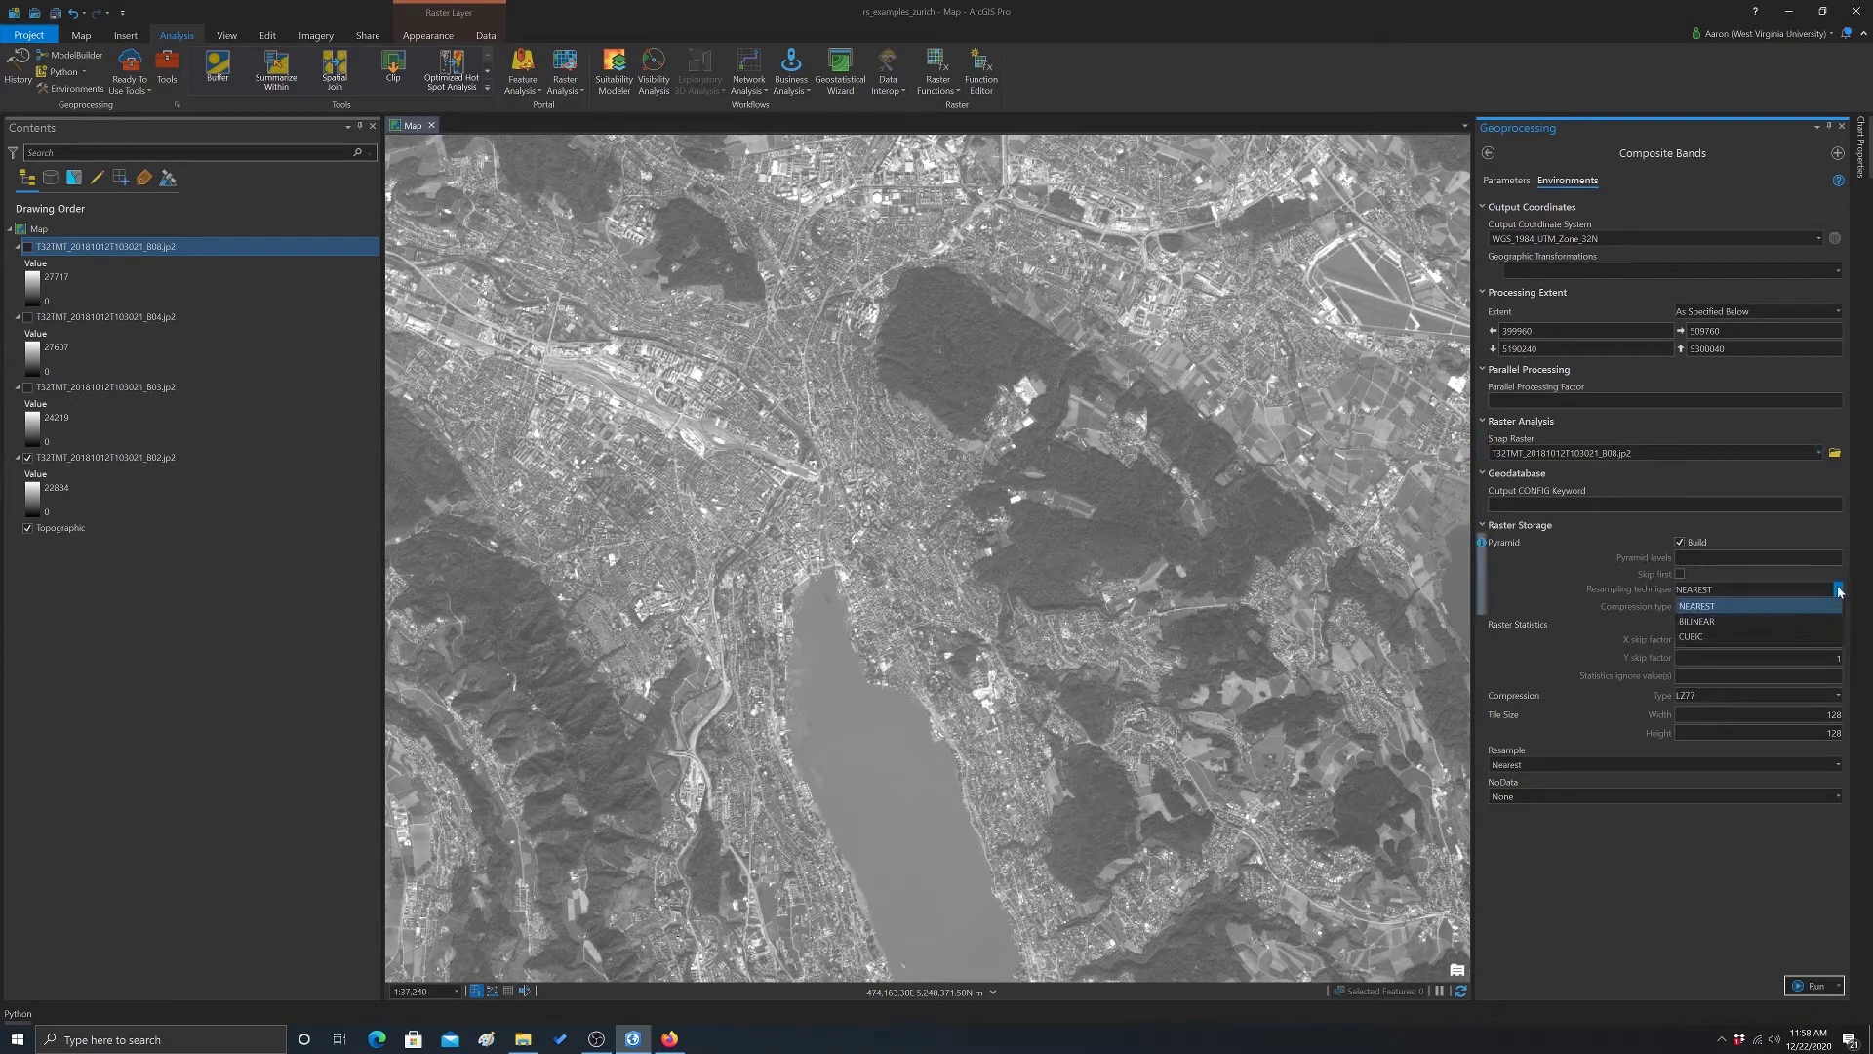
{"action": "left_click", "coordinate": [1695, 627]}
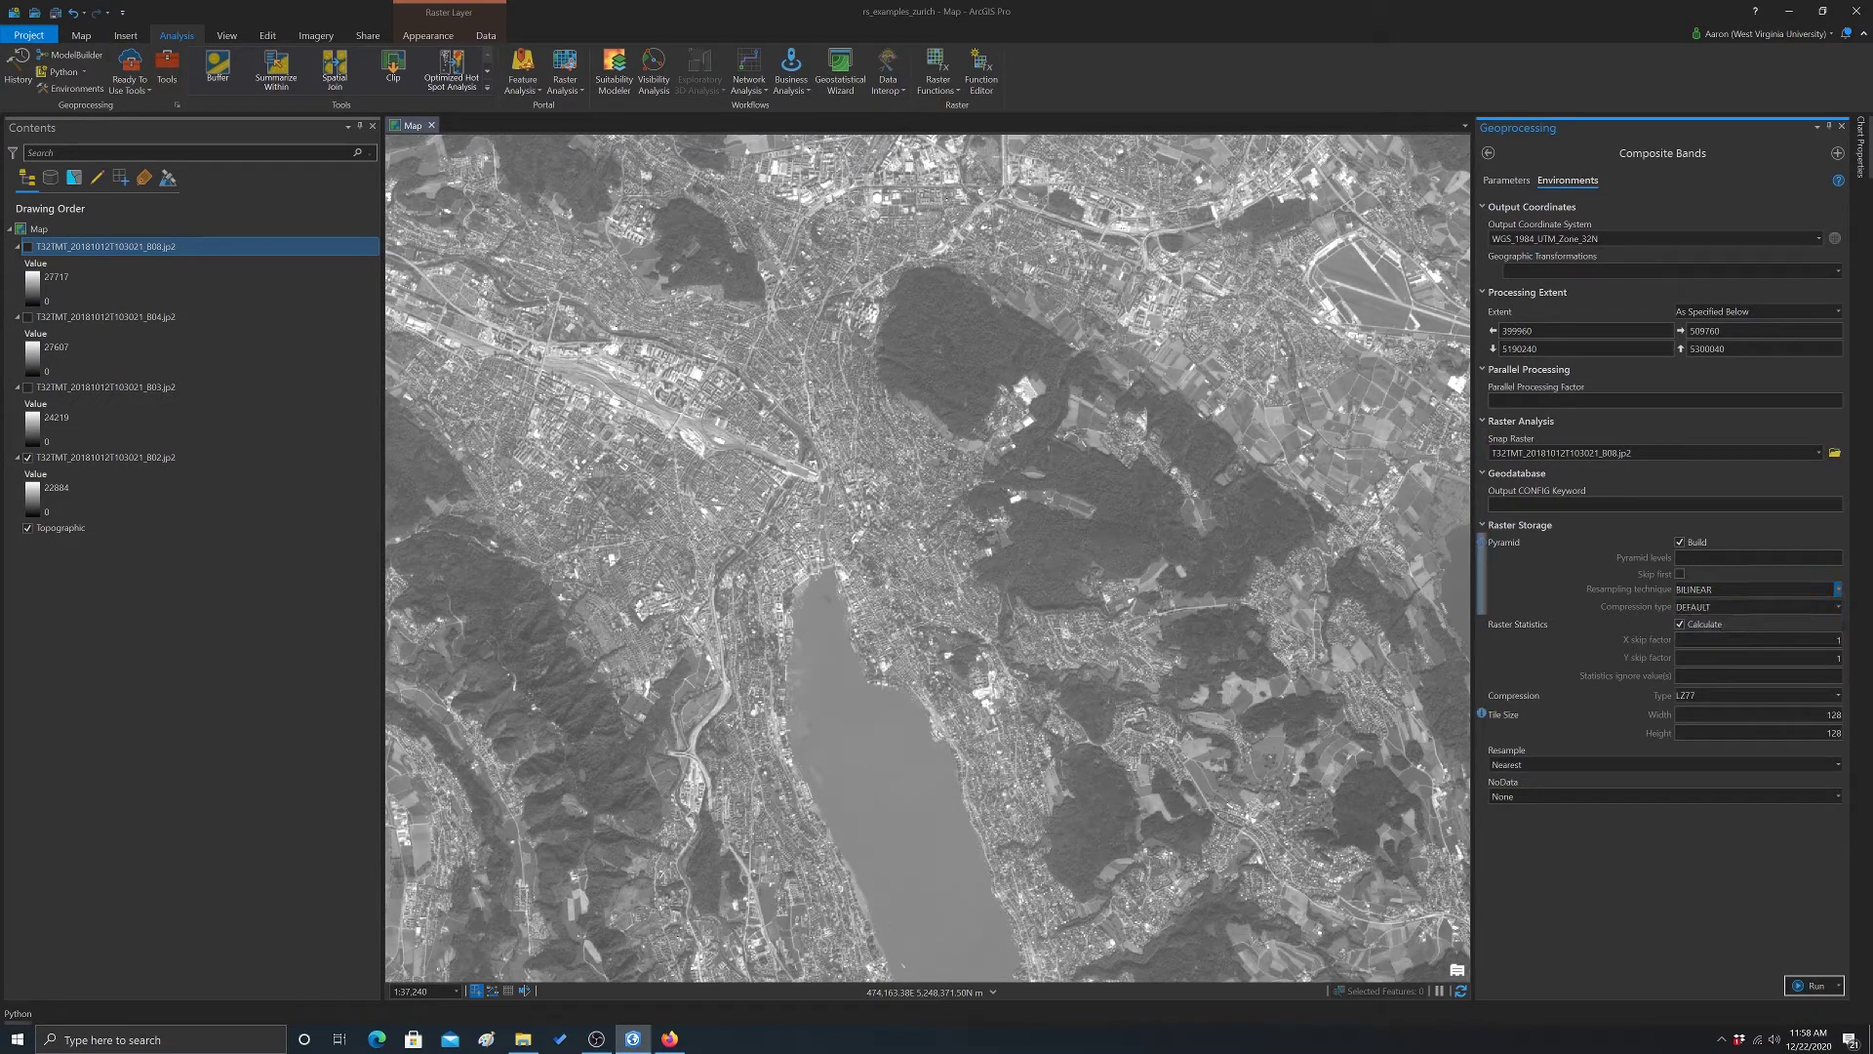
{"action": "left_click", "coordinate": [1839, 764]}
{"action": "left_click", "coordinate": [1507, 800]}
Save the composite output raster as zurich_s2_10_12_2018 in D:\RS_Data\rs_videos
{"action": "left_click", "coordinate": [1507, 179]}
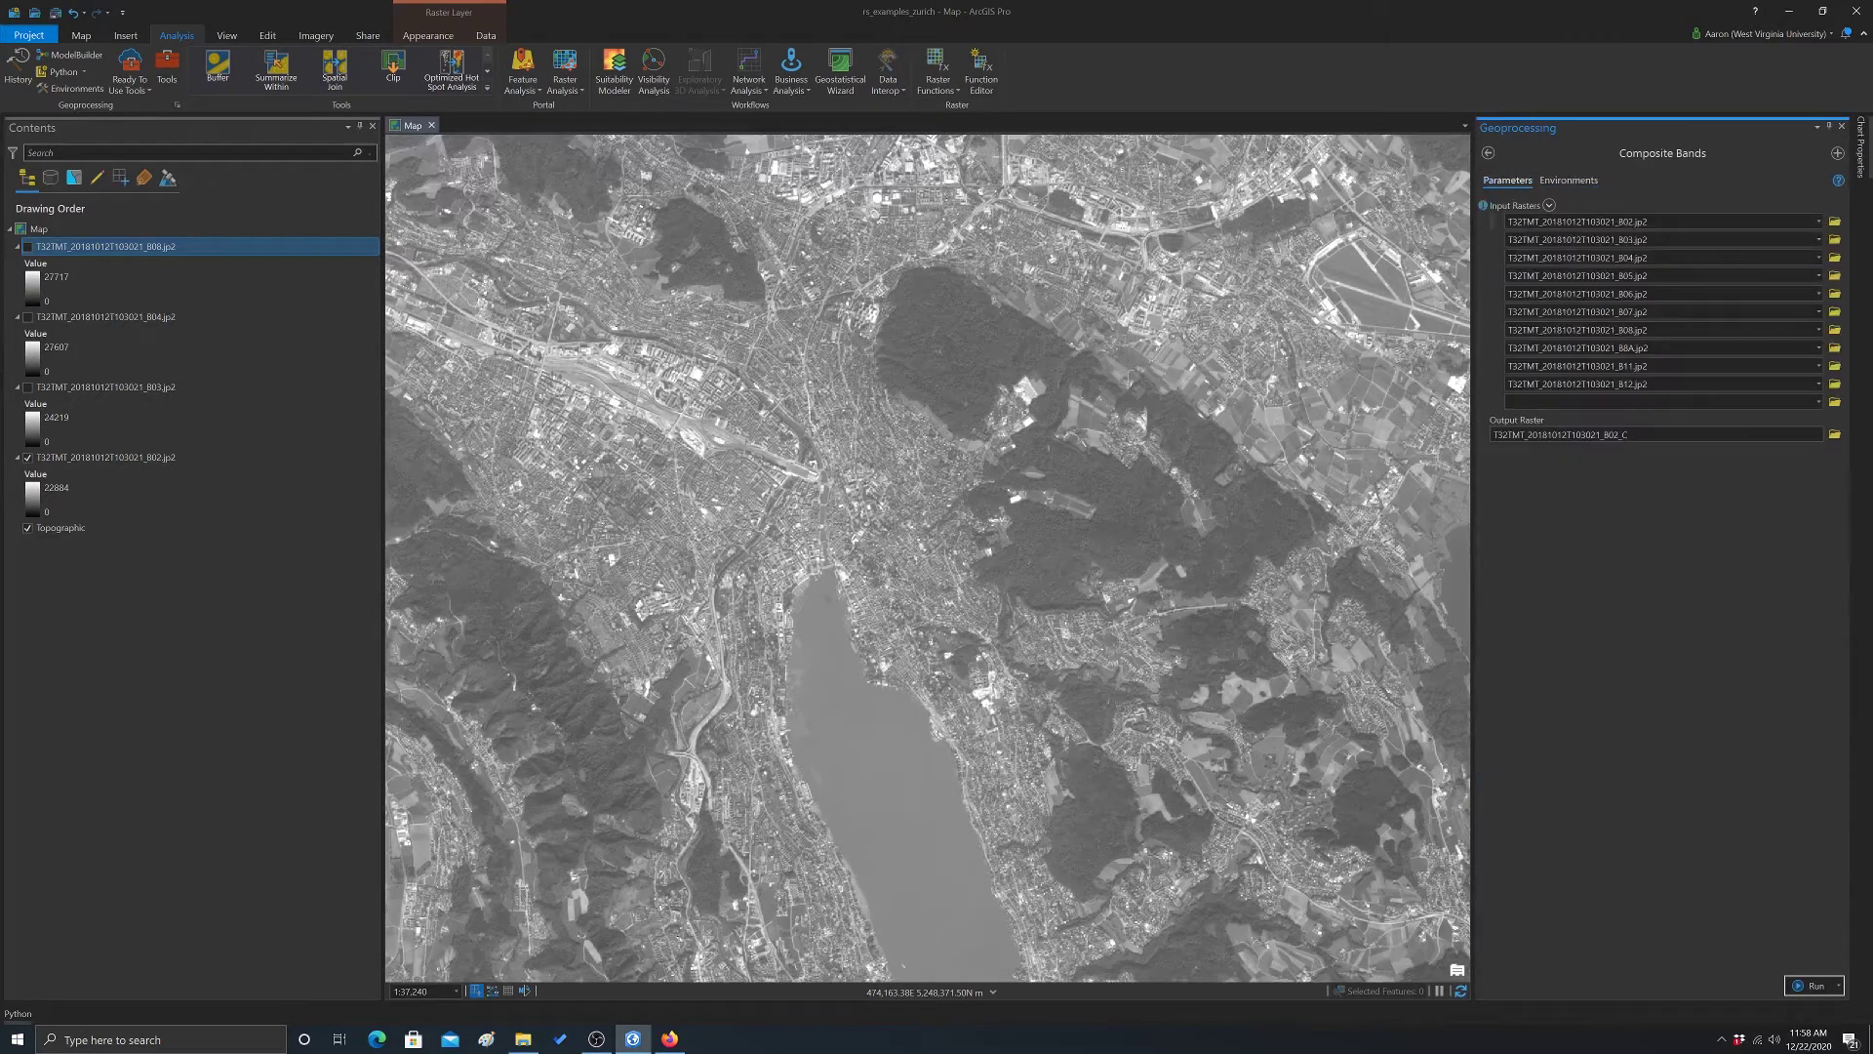
{"action": "left_click", "coordinate": [1834, 434]}
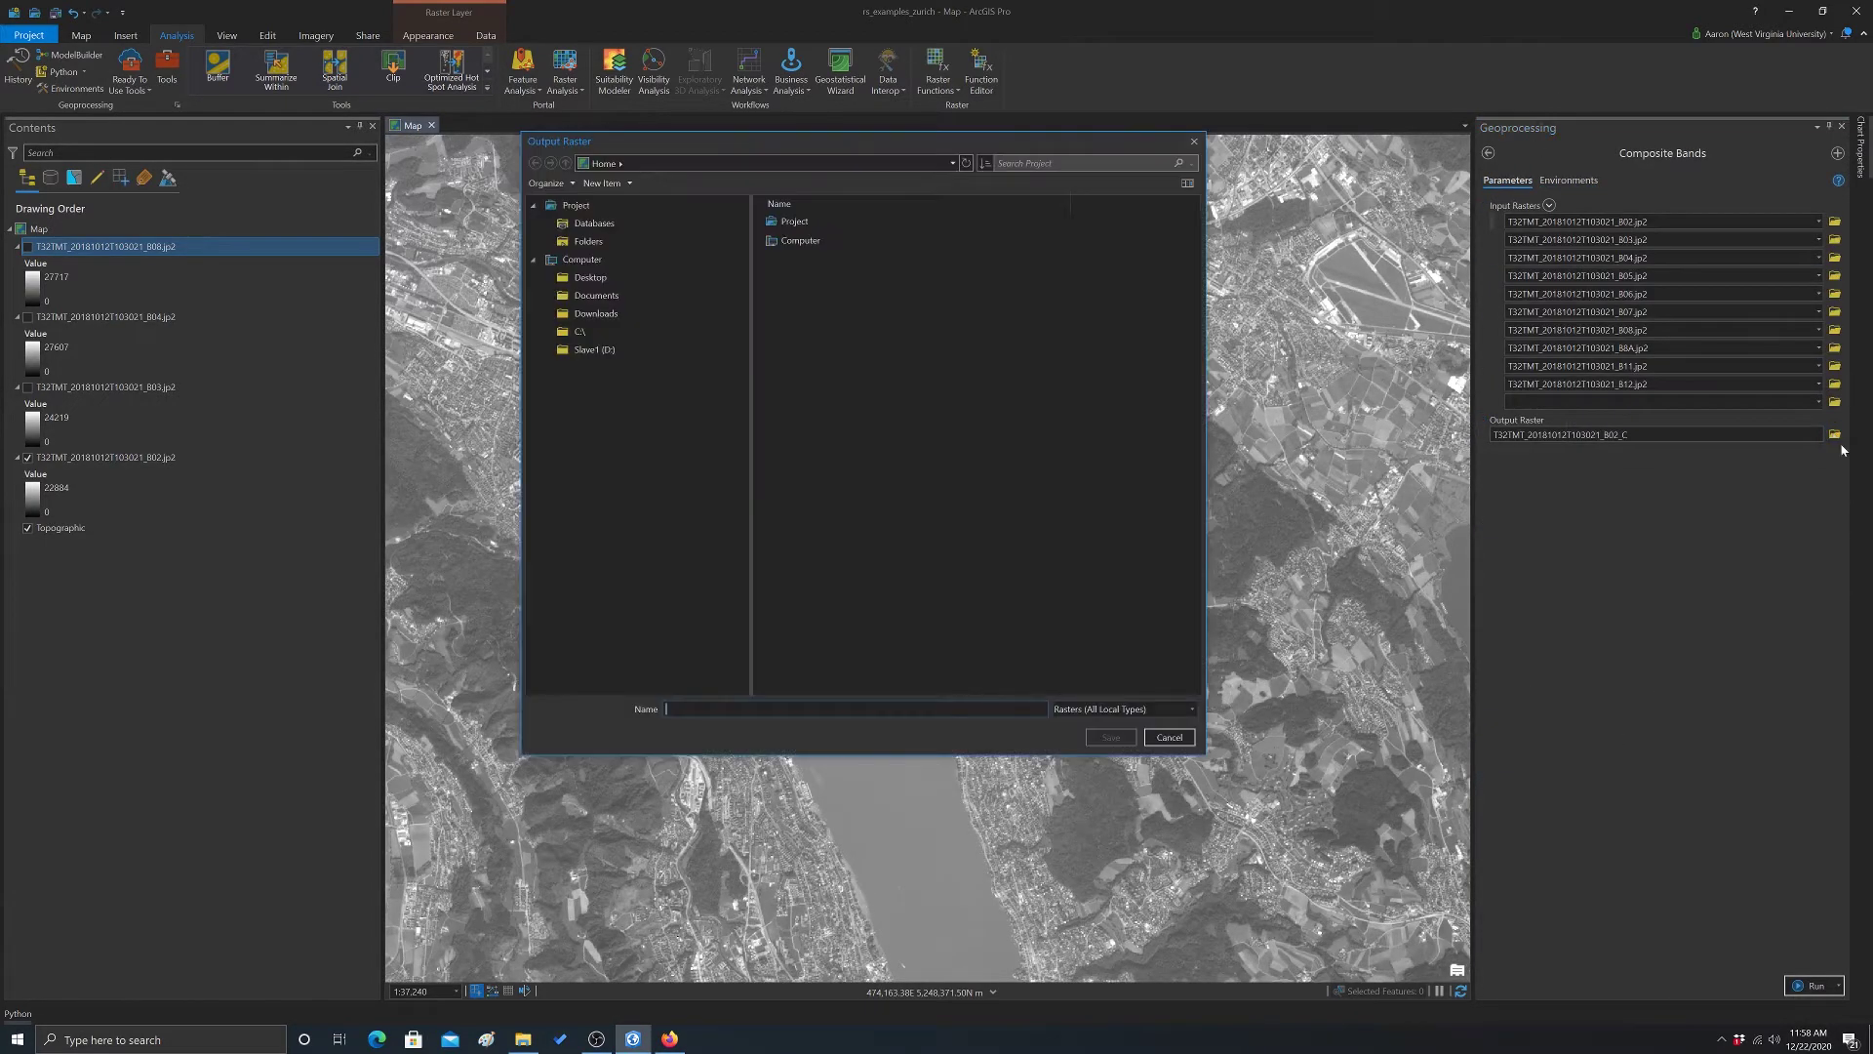
{"action": "left_click", "coordinate": [588, 349]}
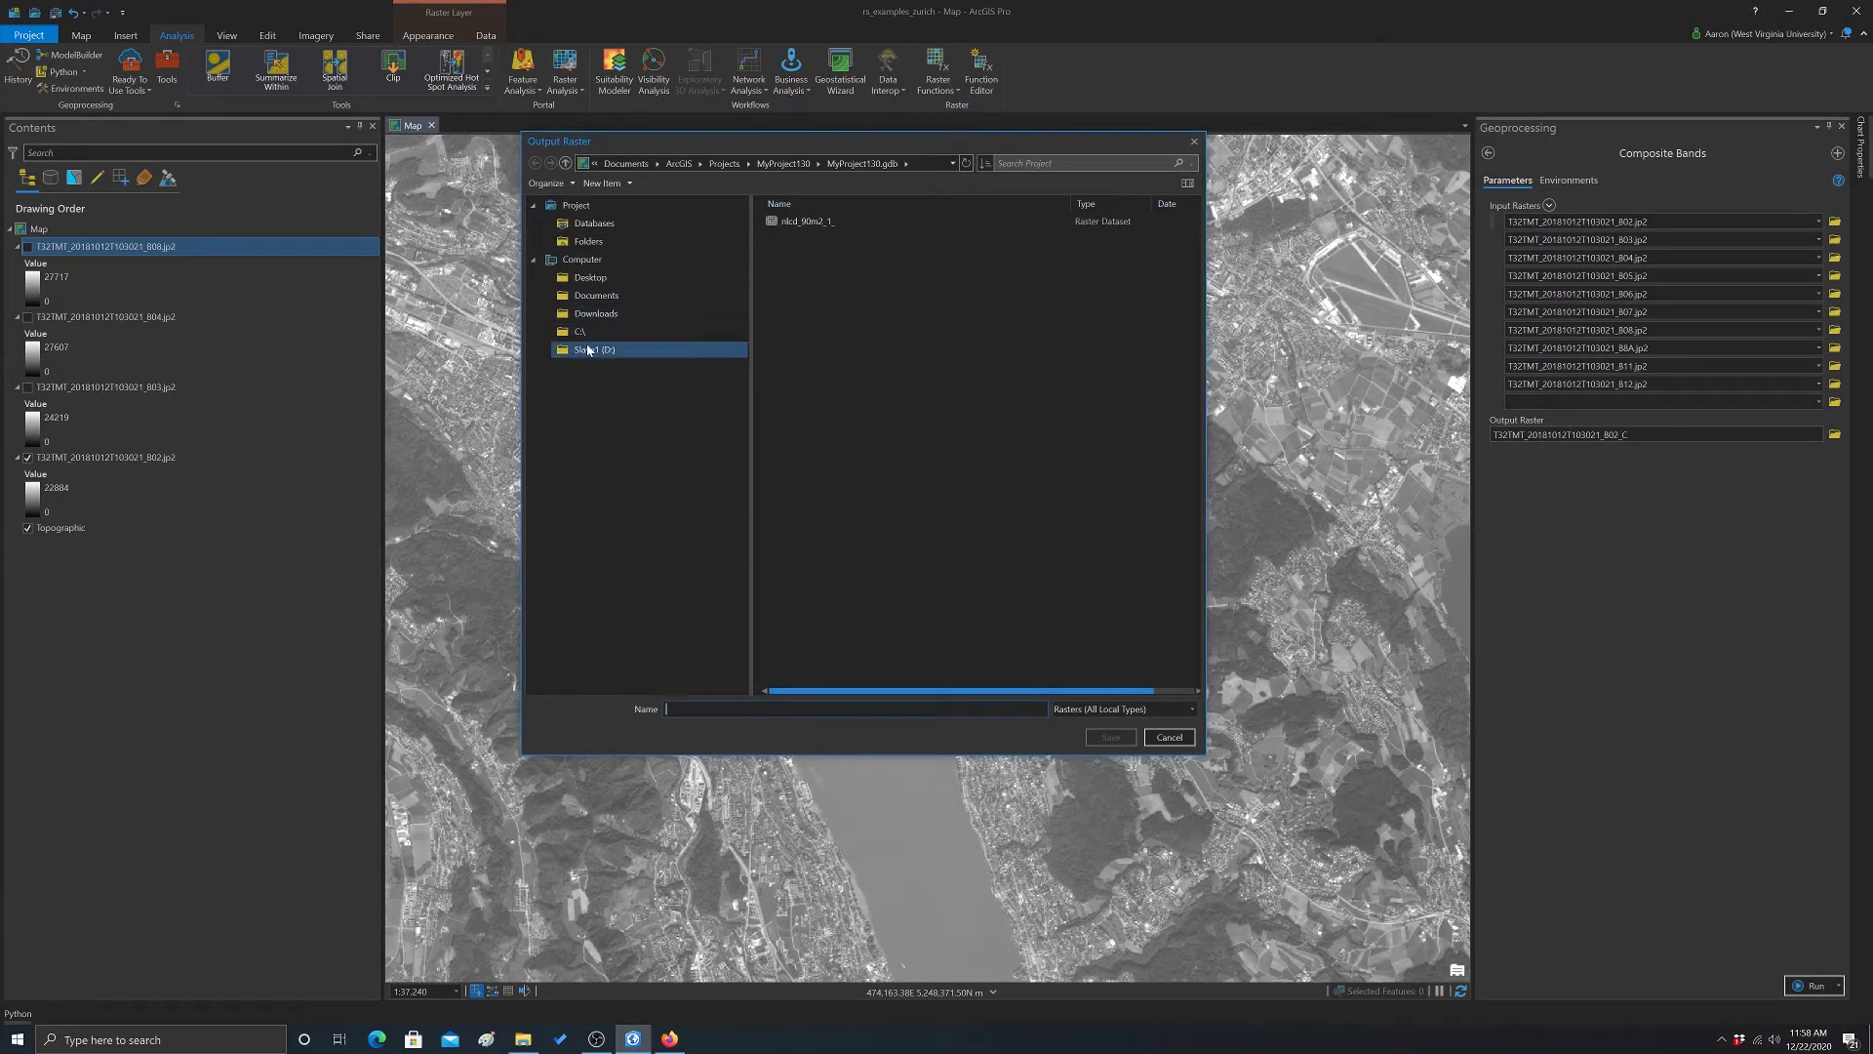
{"action": "scroll", "coordinate": [922, 425], "scroll_direction": "down", "scroll_amount": 10}
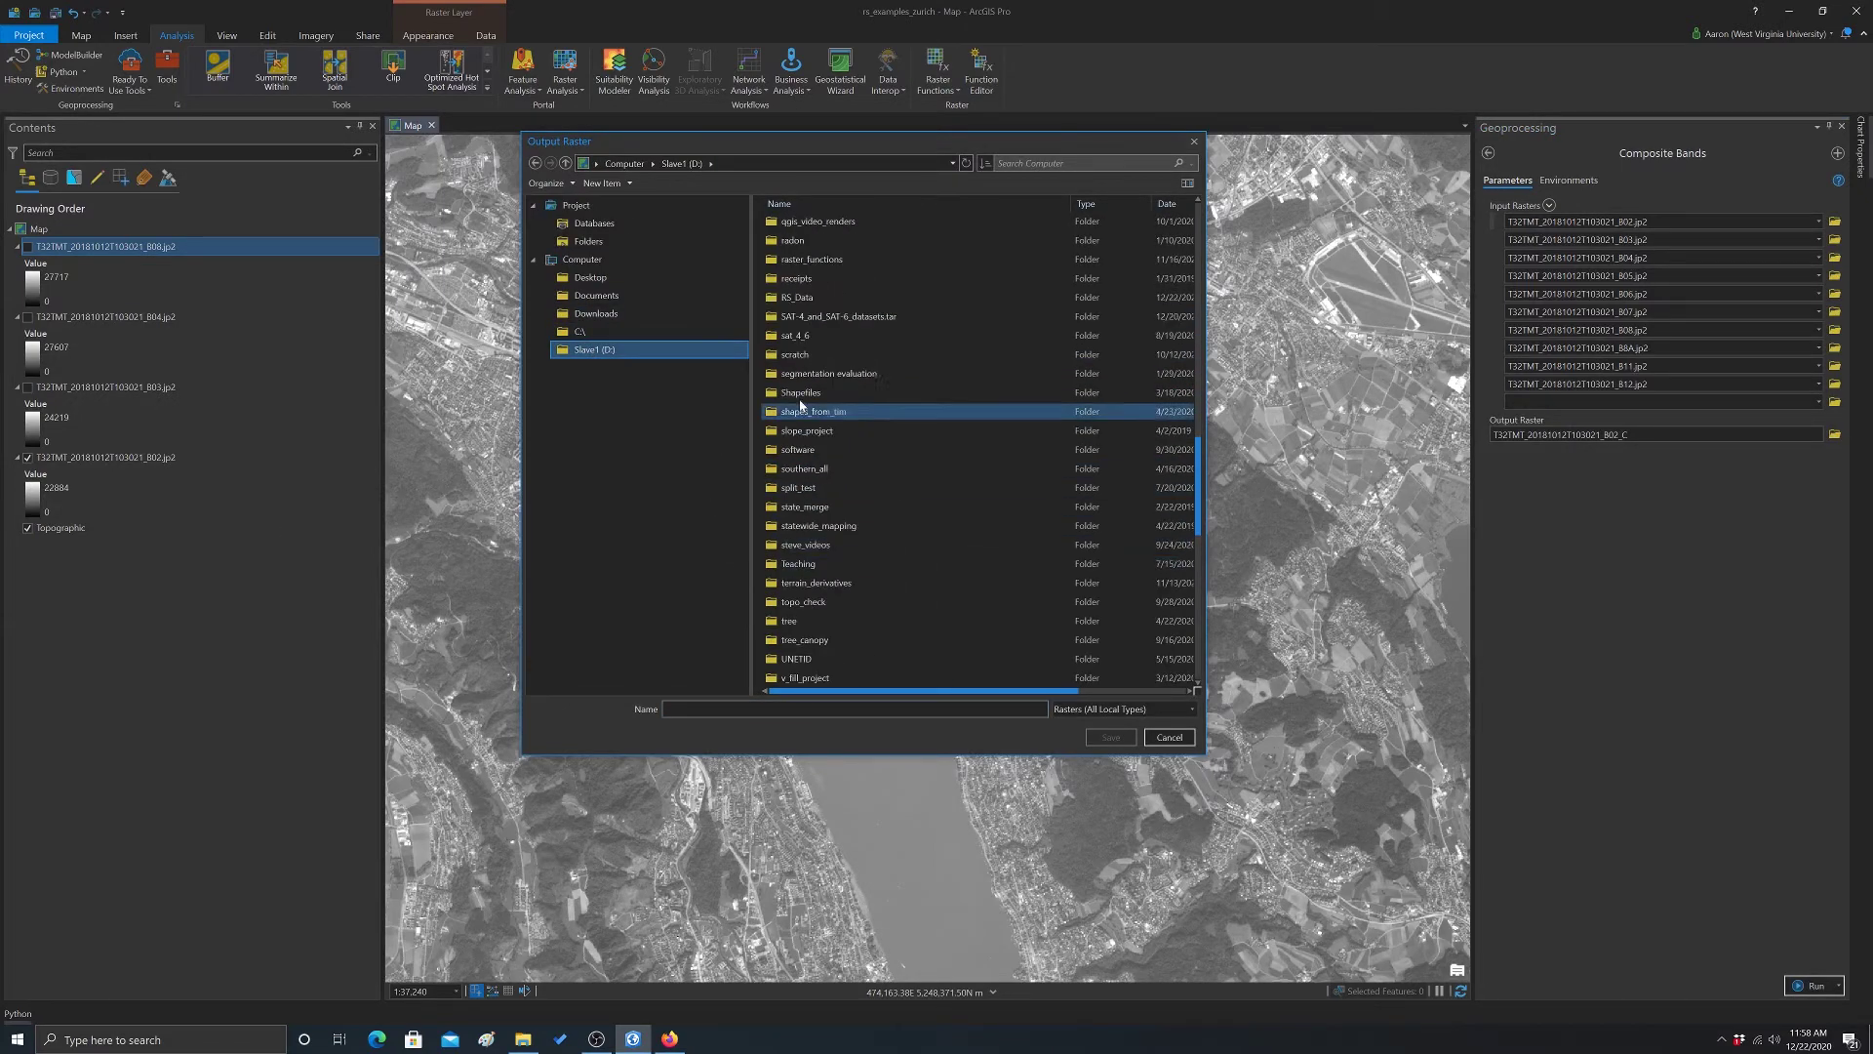
{"action": "double_click", "coordinate": [798, 298]}
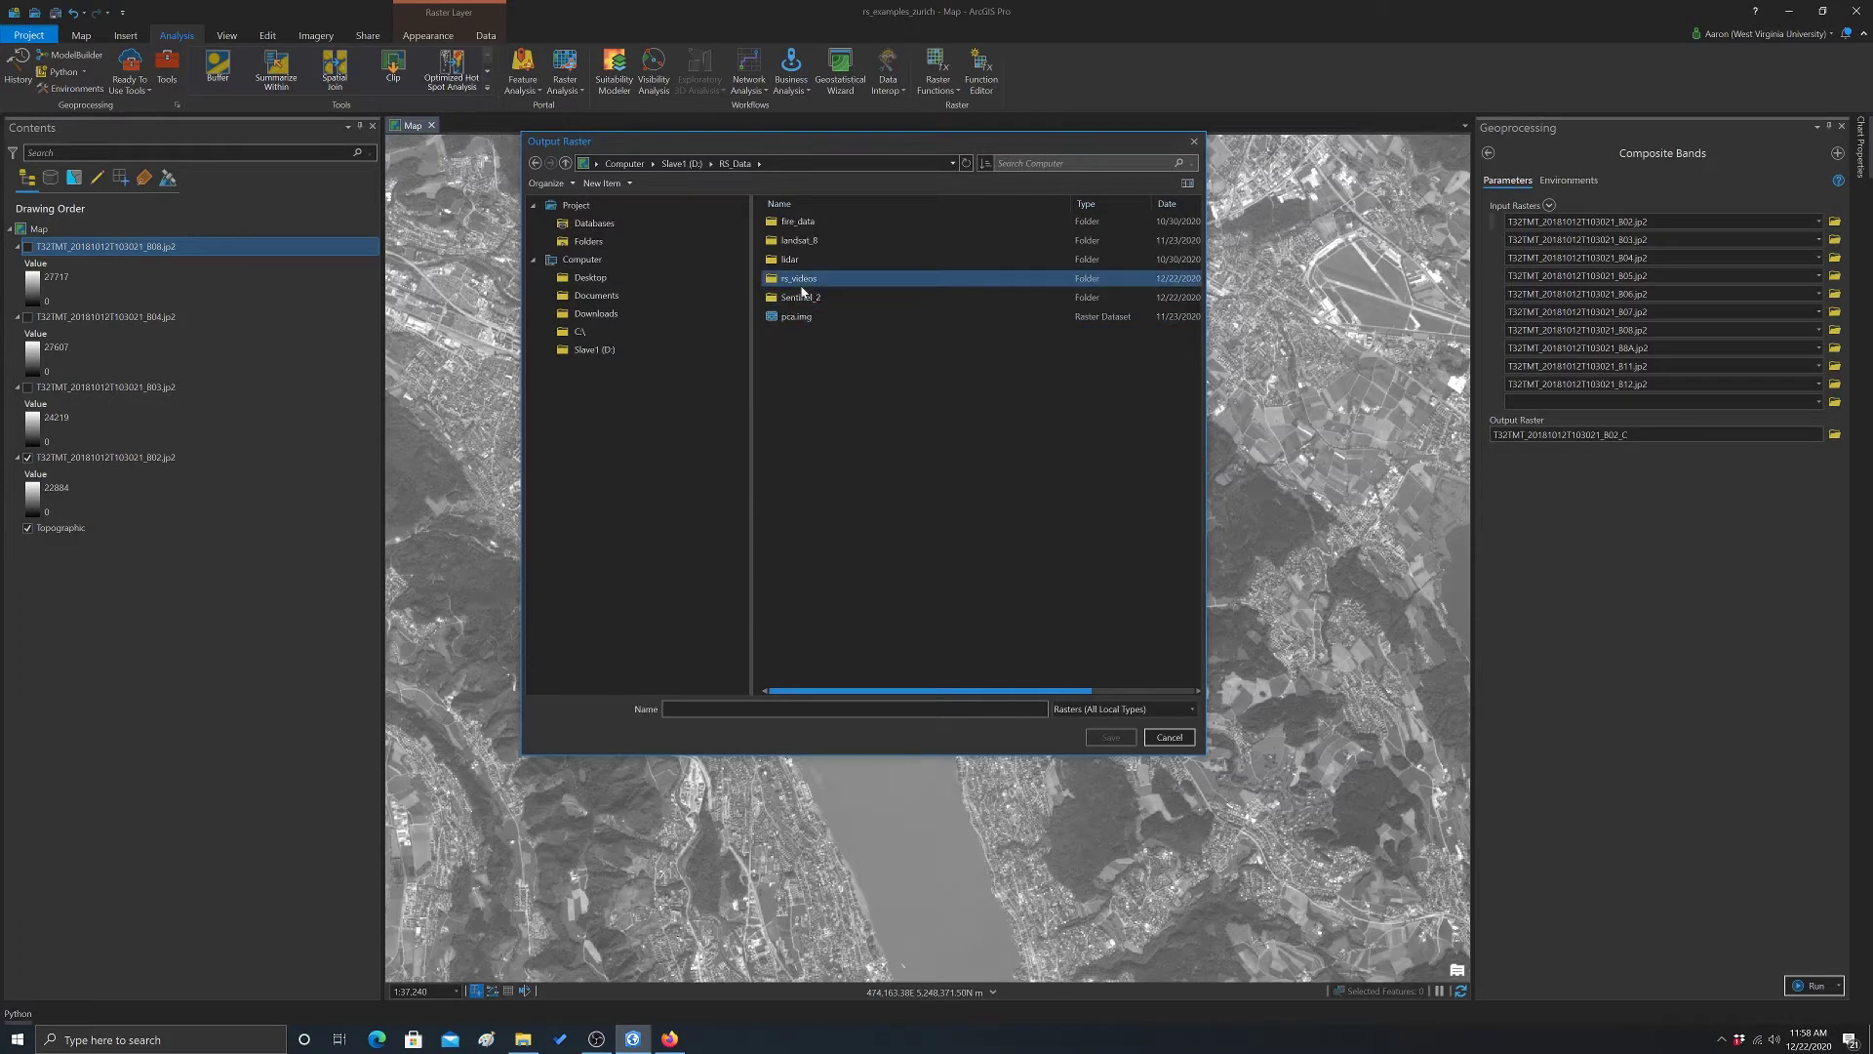
{"action": "double_click", "coordinate": [799, 279]}
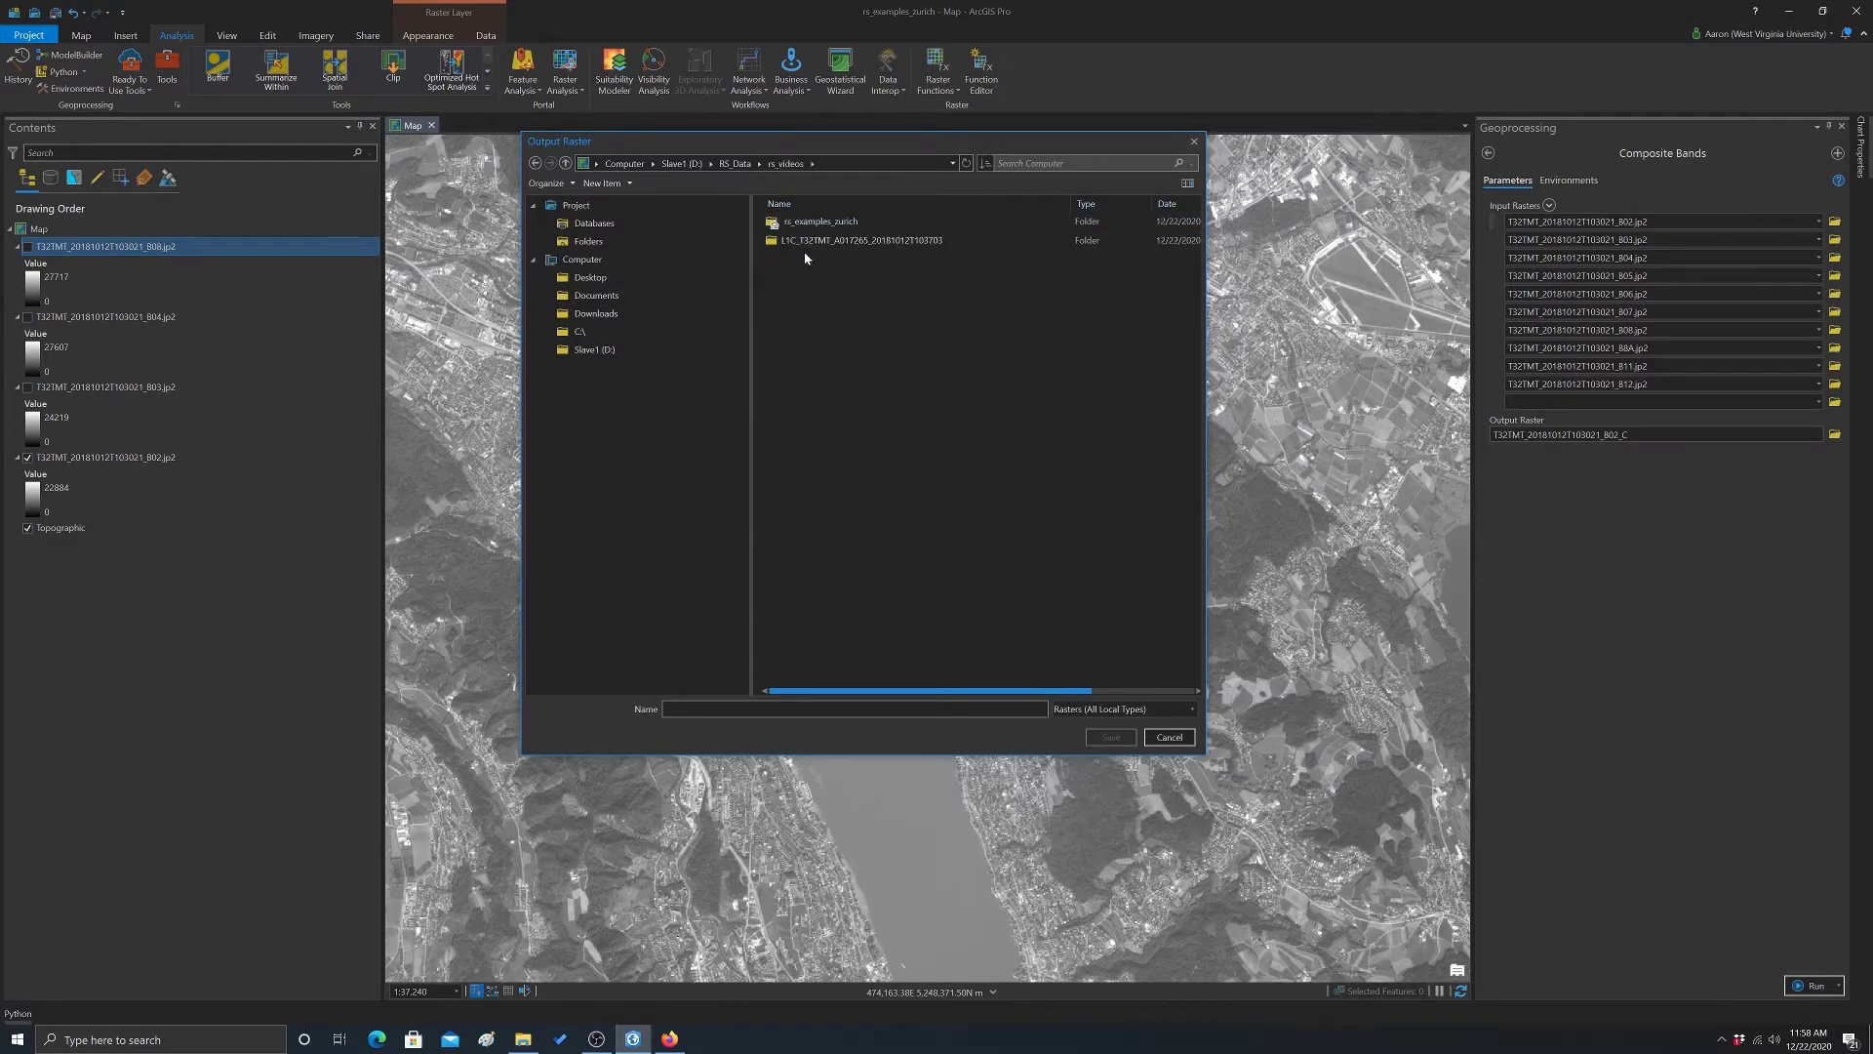
{"action": "left_click", "coordinate": [722, 709]}
{"action": "type", "text": "zurich_s2_10_12_2018"}
{"action": "left_click", "coordinate": [1111, 739]}
{"action": "left_click", "coordinate": [1112, 738]}
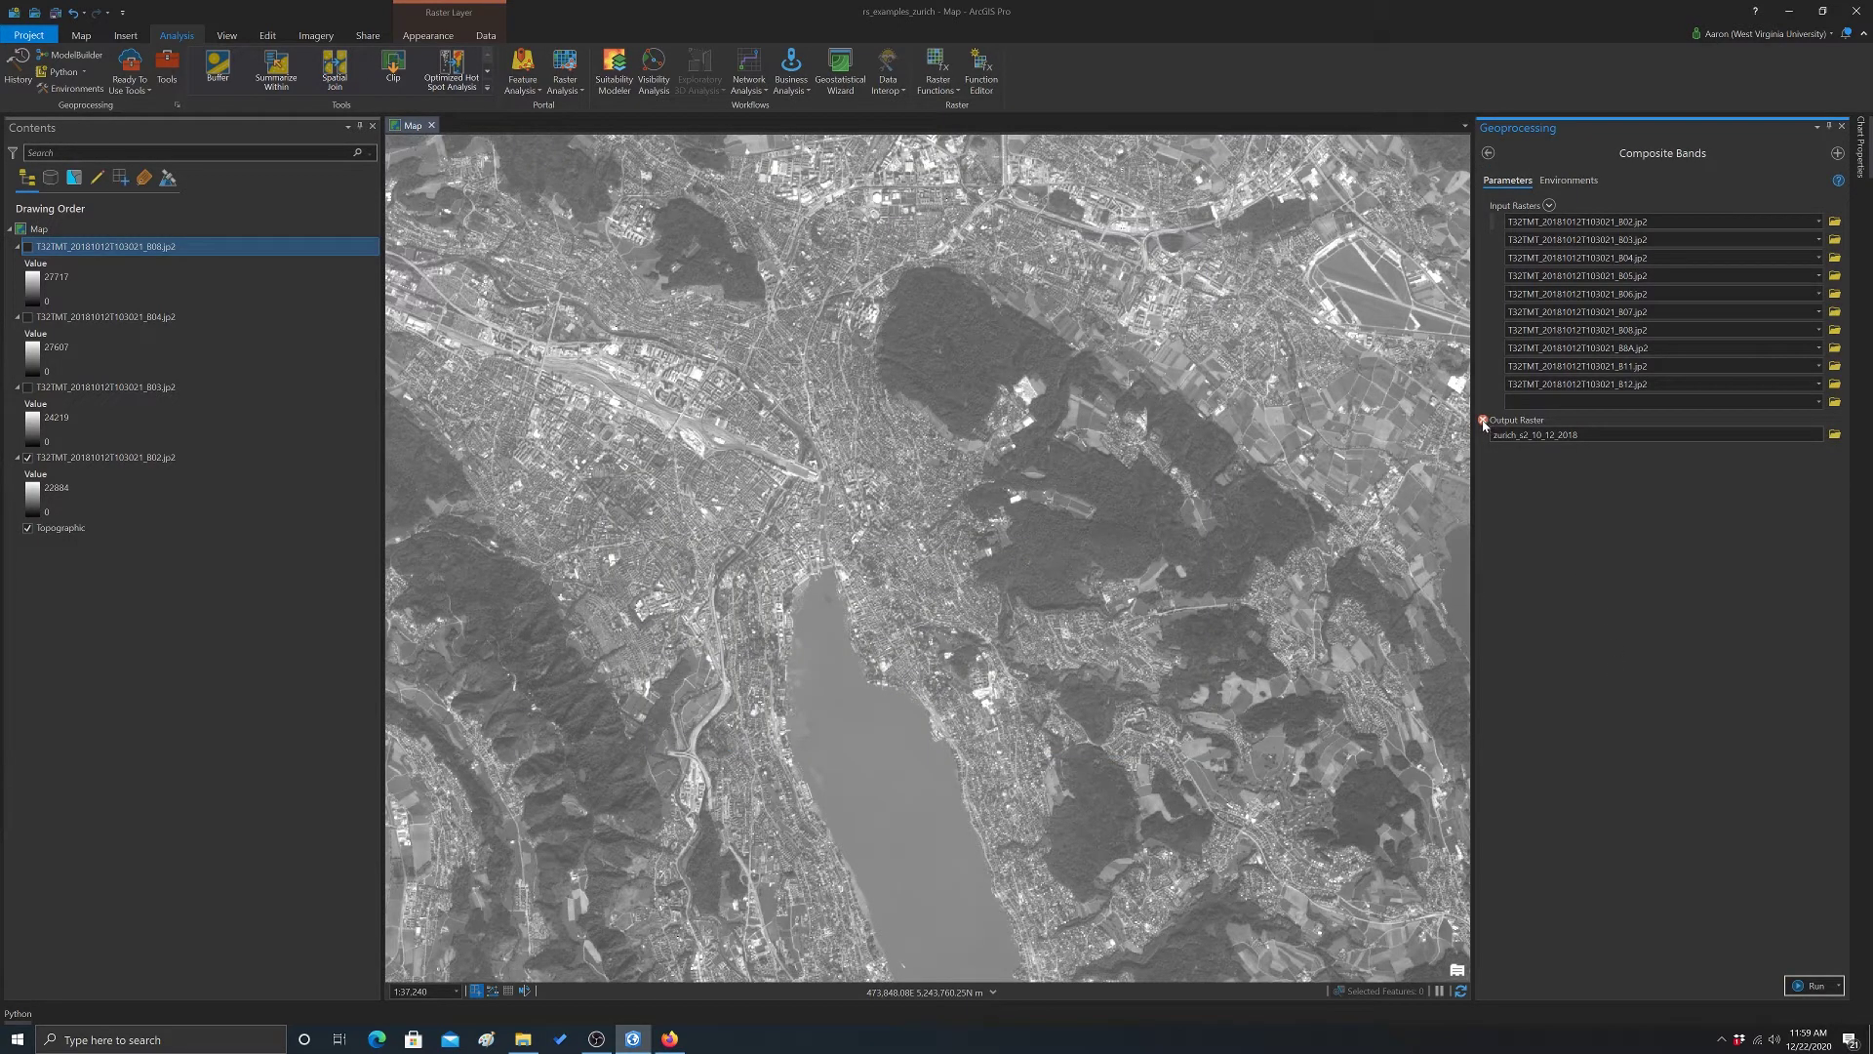
Add the .img extension so the output becomes D:\RS_Data\rs_videos\zurich_s2_10_12_2018.img, then check the full path
{"action": "mouse_move", "coordinate": [1484, 425]}
{"action": "type", "text": "img"}
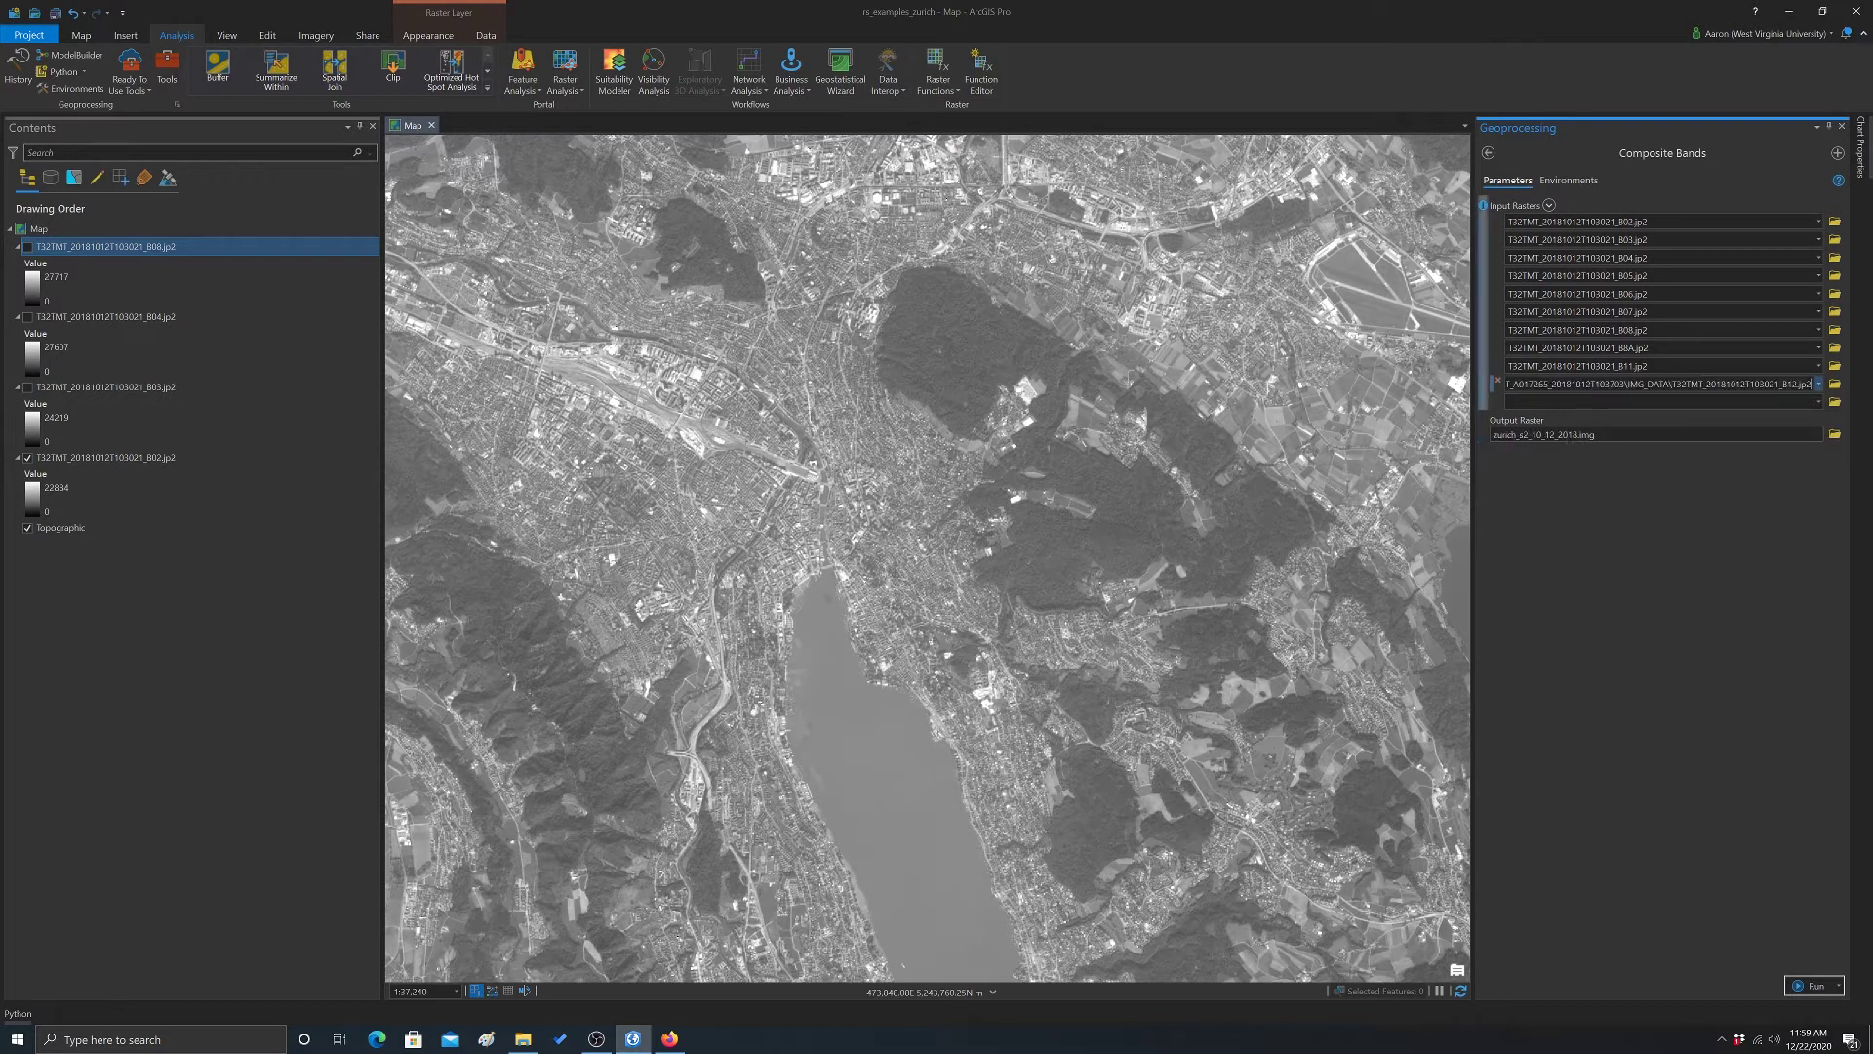
{"action": "left_click", "coordinate": [1659, 383]}
{"action": "left_click", "coordinate": [1697, 434]}
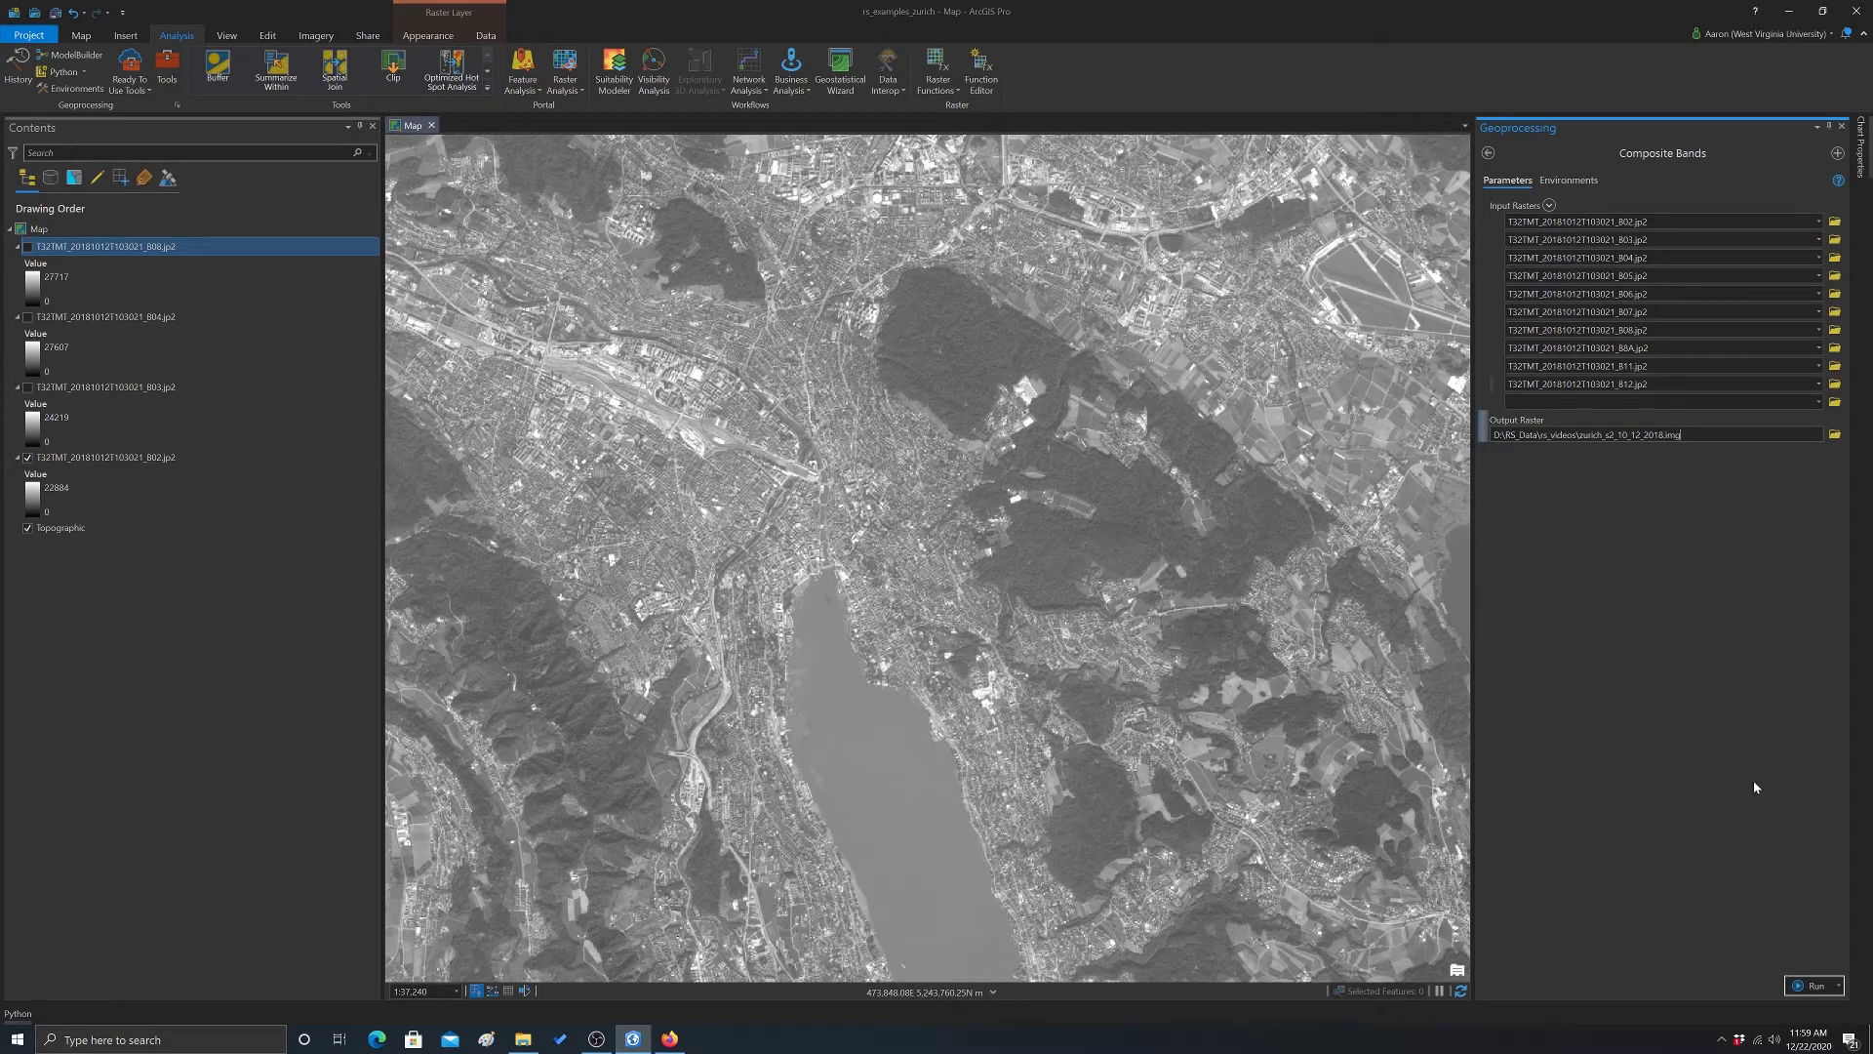
Run Composite Bands on the B02–B12 rasters, then select the B08, B04 and B03 layers in Contents
{"action": "left_click", "coordinate": [1800, 988]}
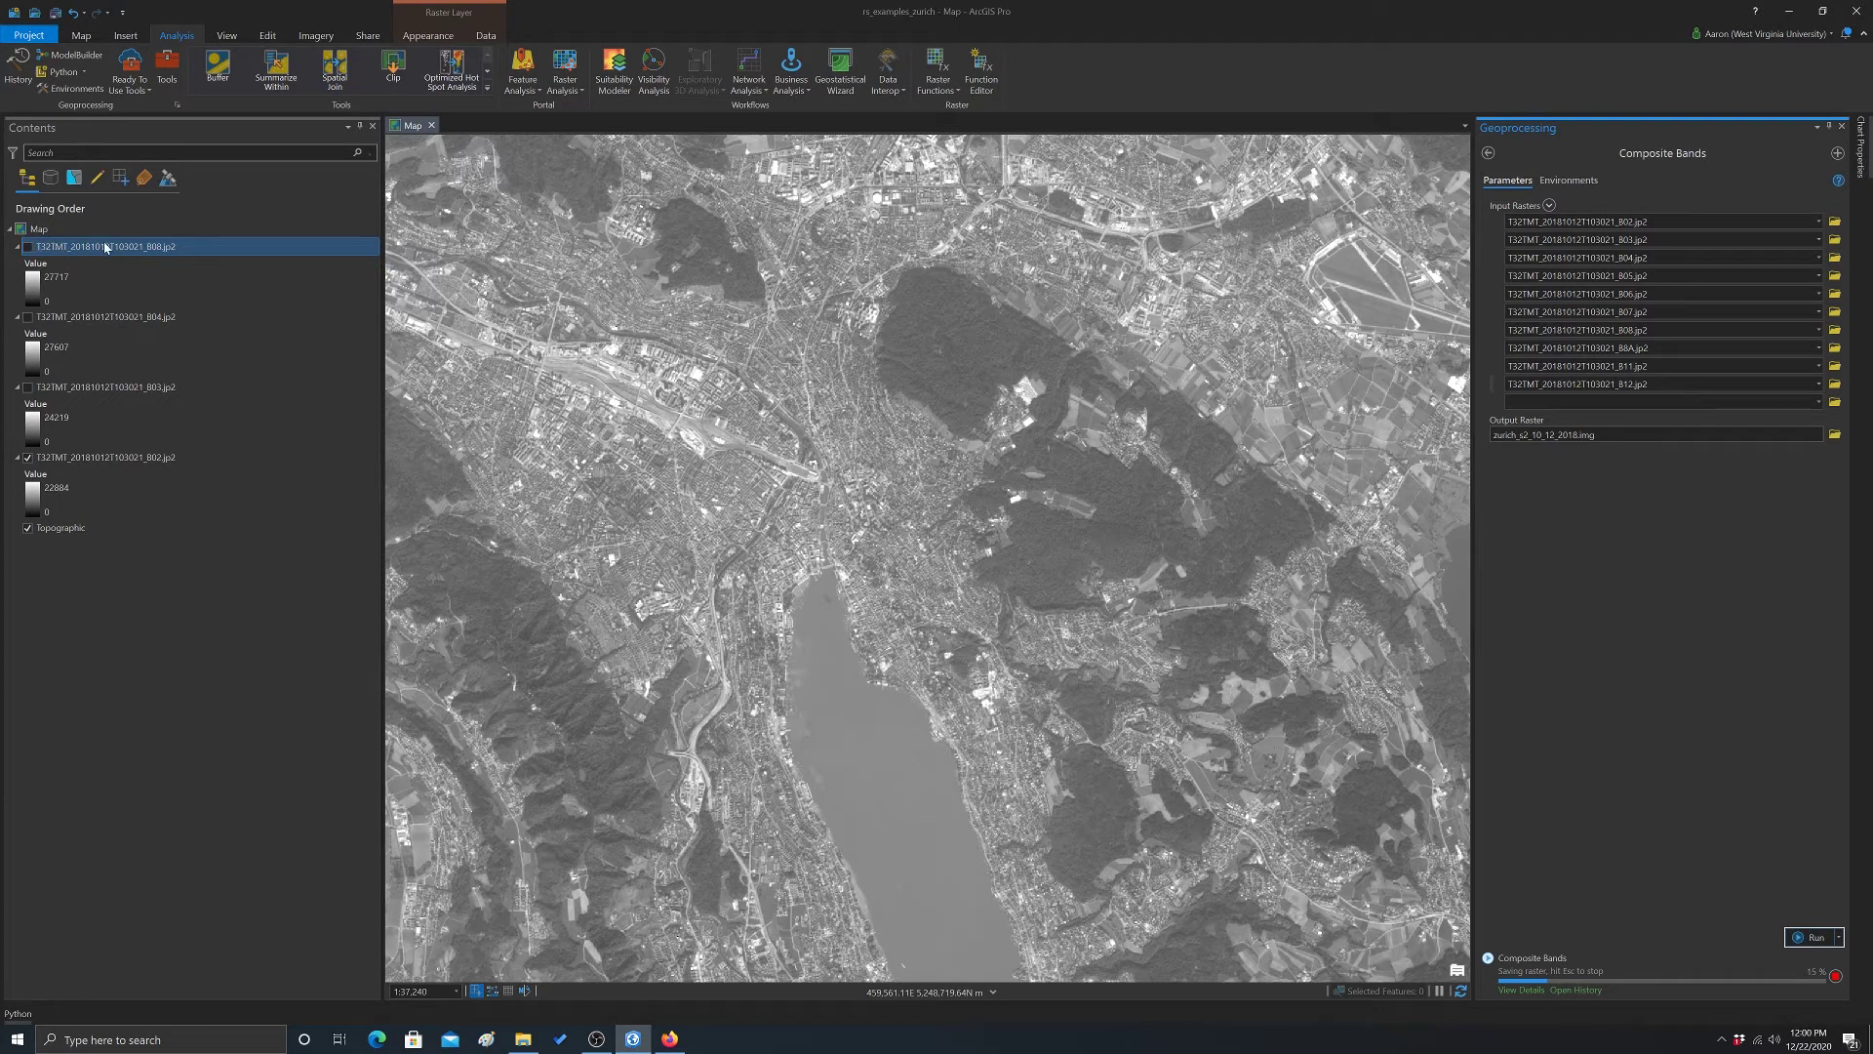
{"action": "left_click", "coordinate": [288, 293]}
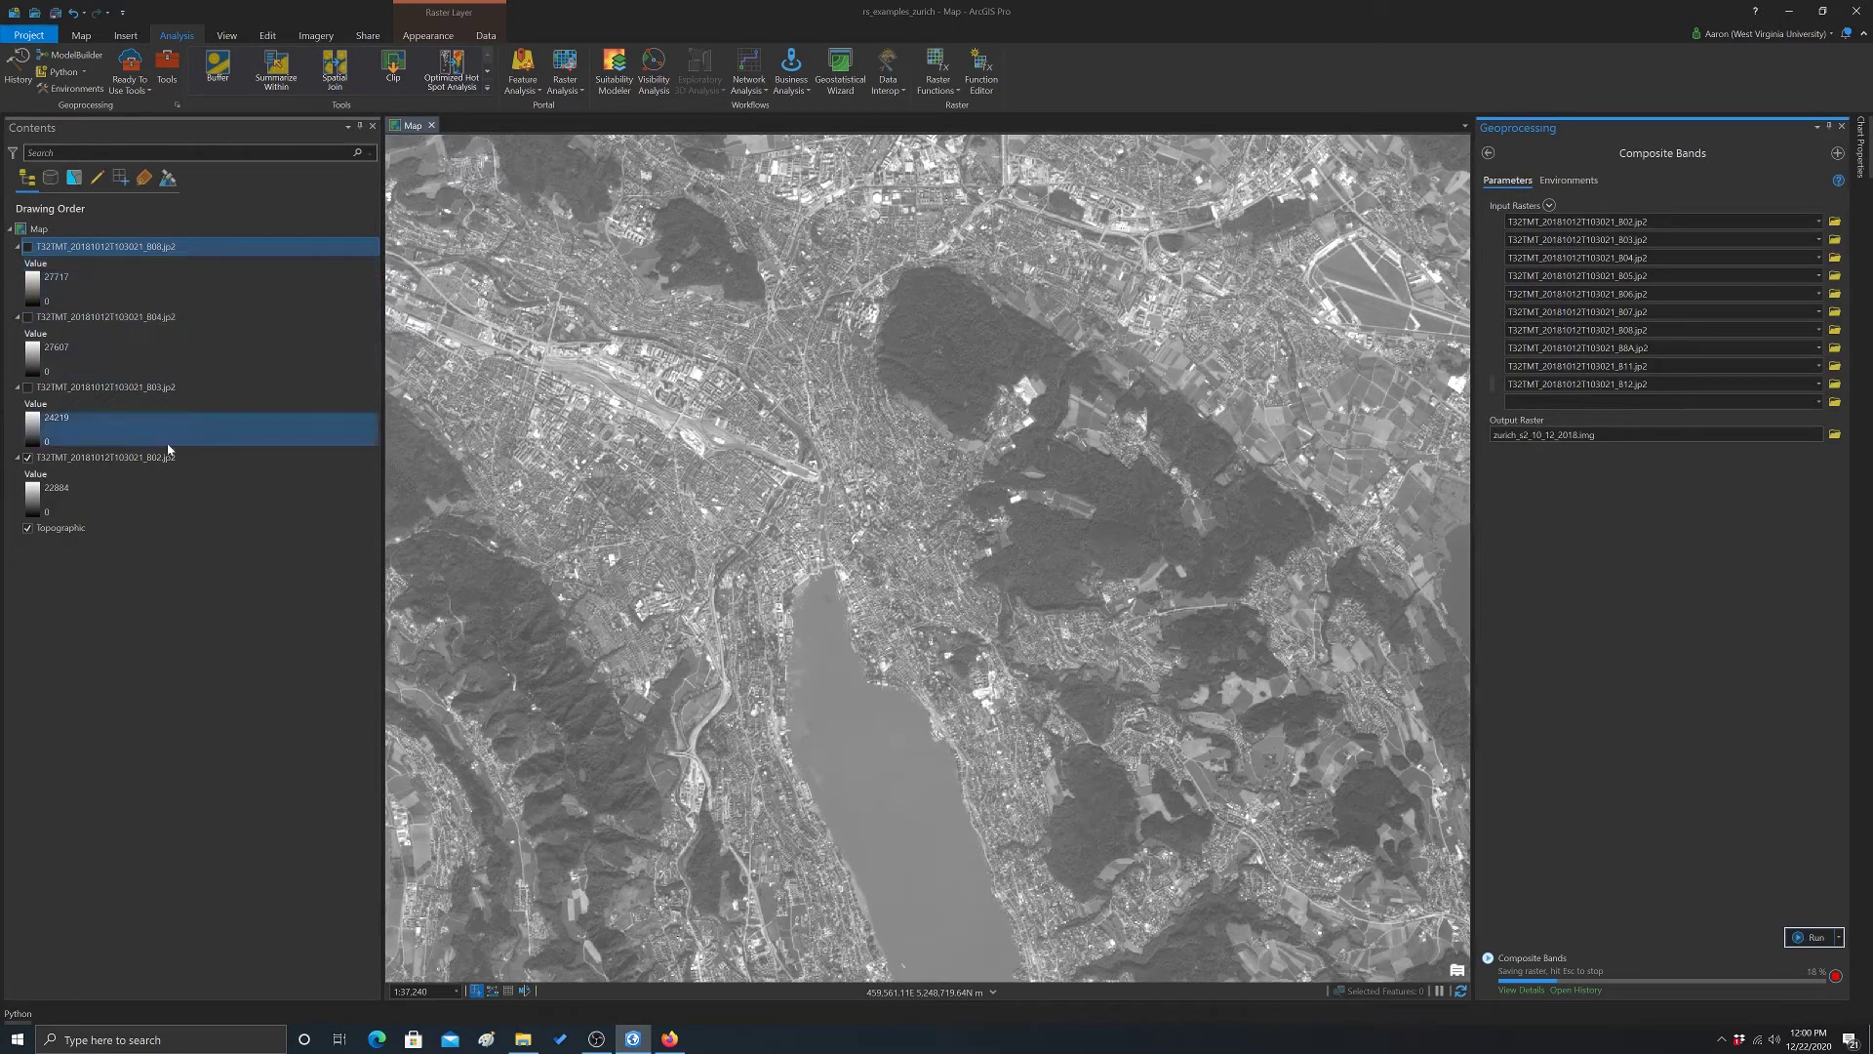
{"action": "left_click", "coordinate": [333, 375]}
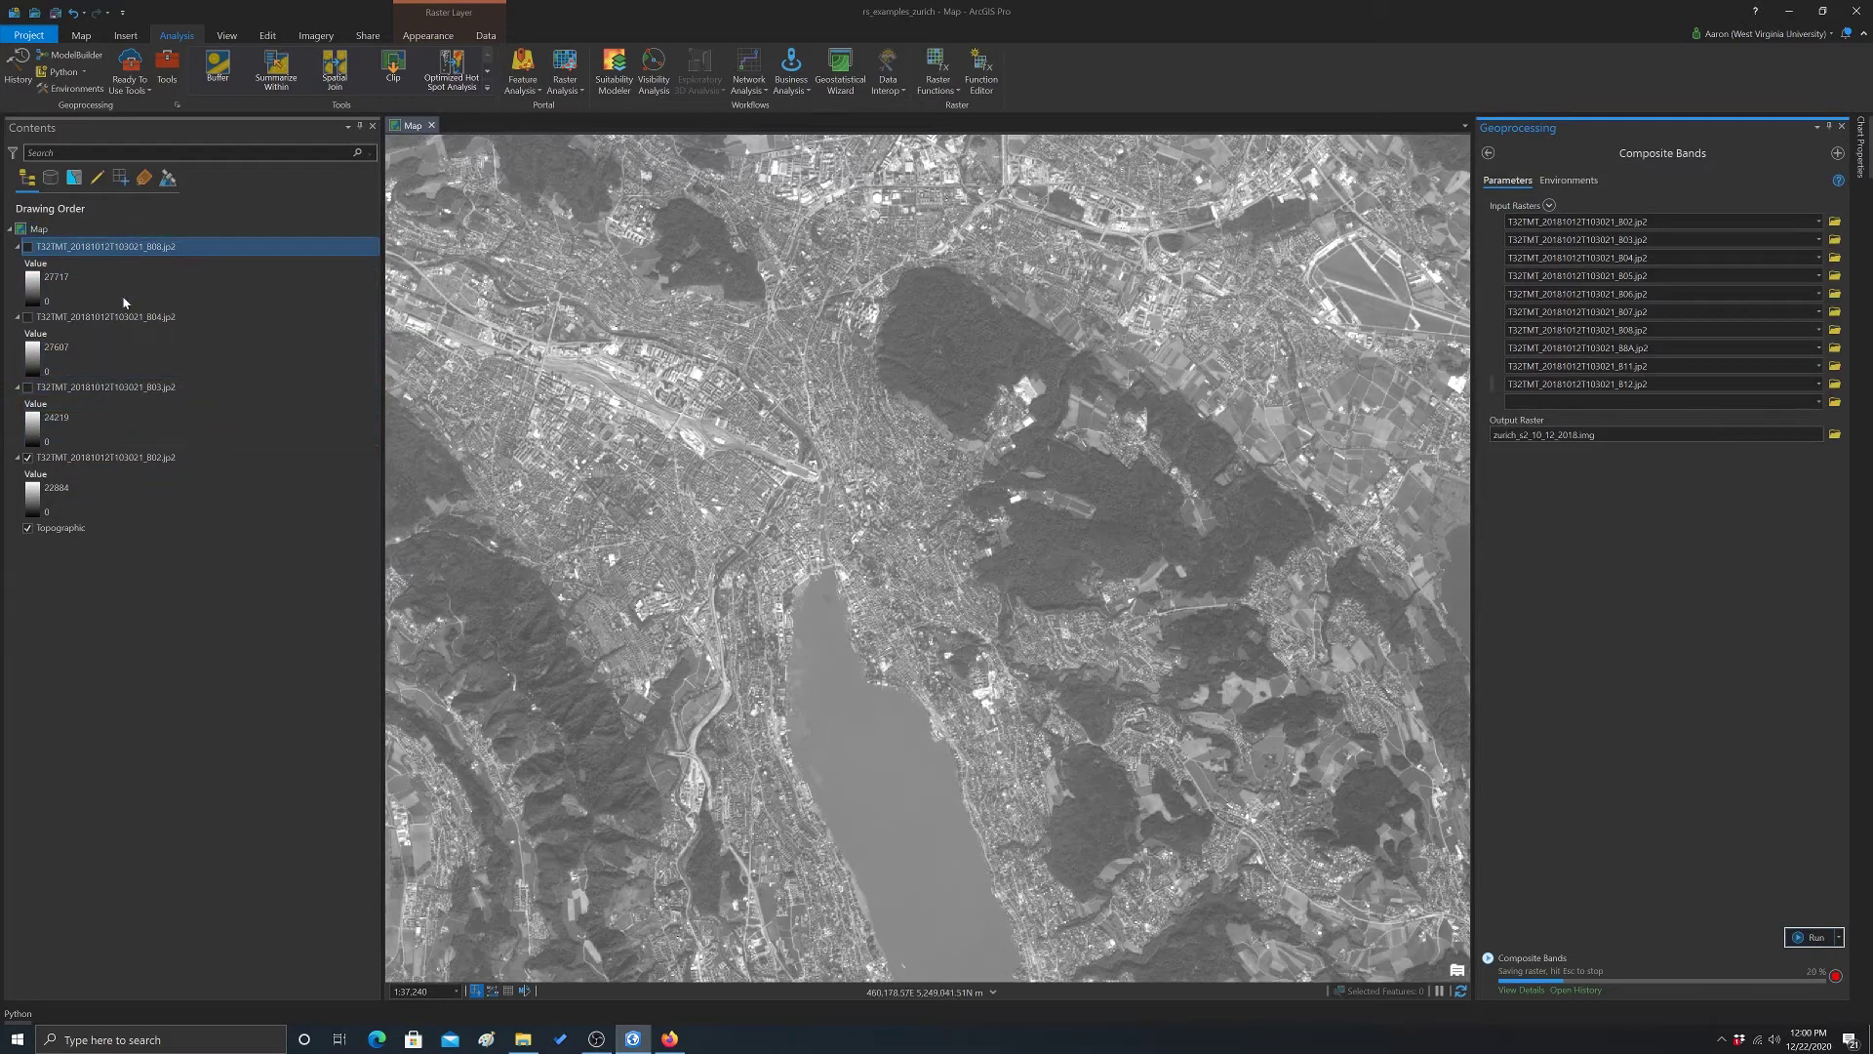
{"action": "left_click", "coordinate": [196, 387]}
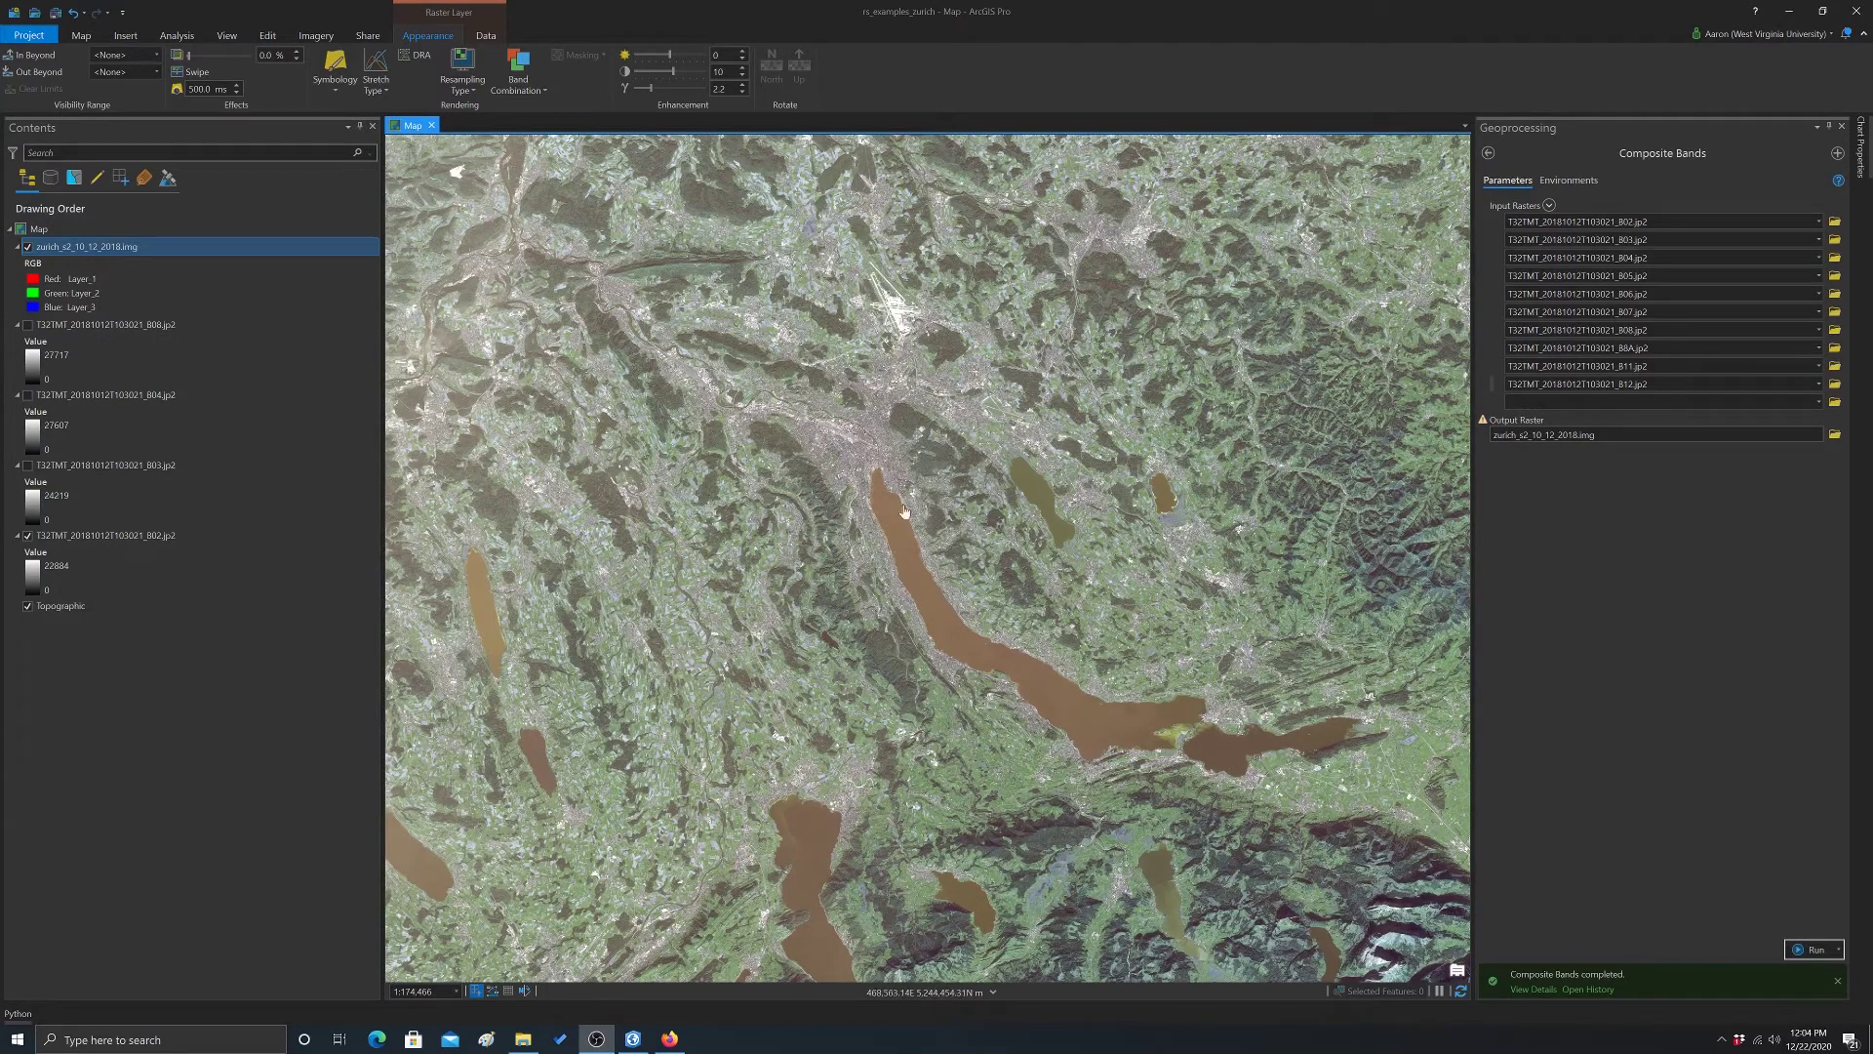
{"action": "right_click", "coordinate": [108, 252]}
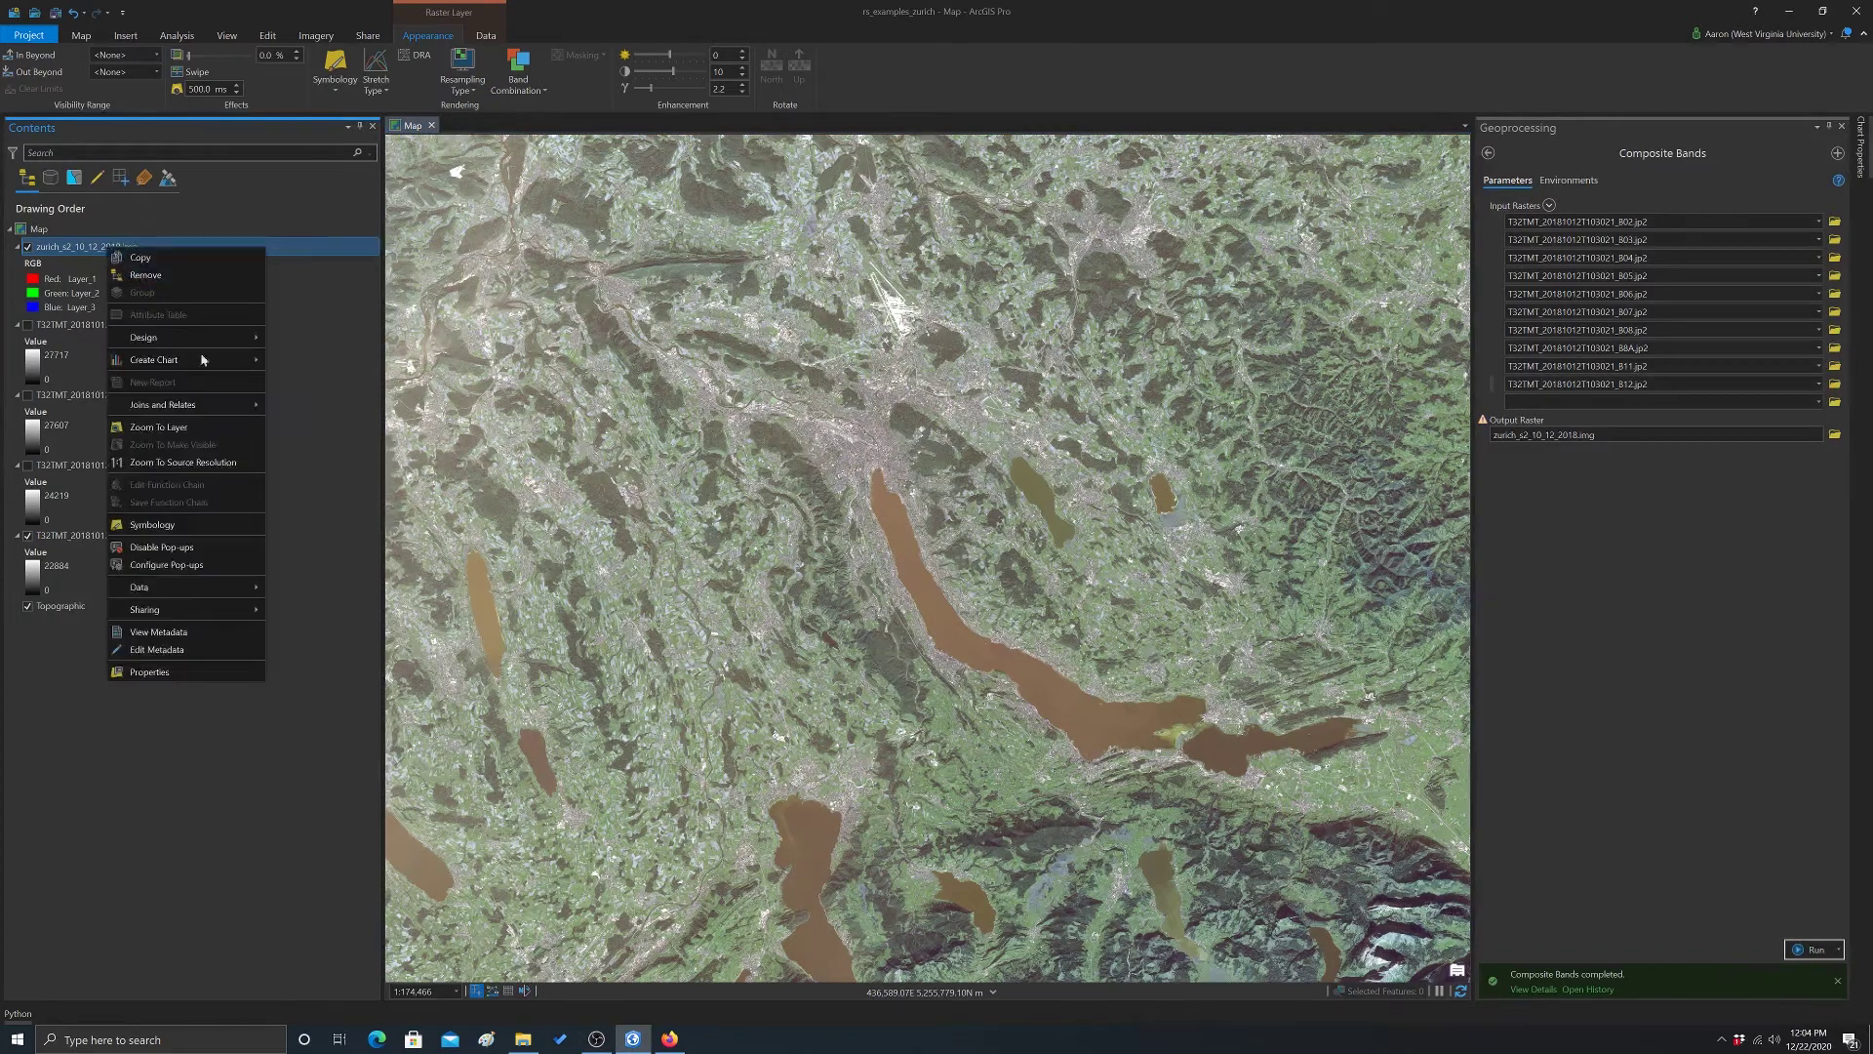
{"action": "left_click", "coordinate": [167, 671]}
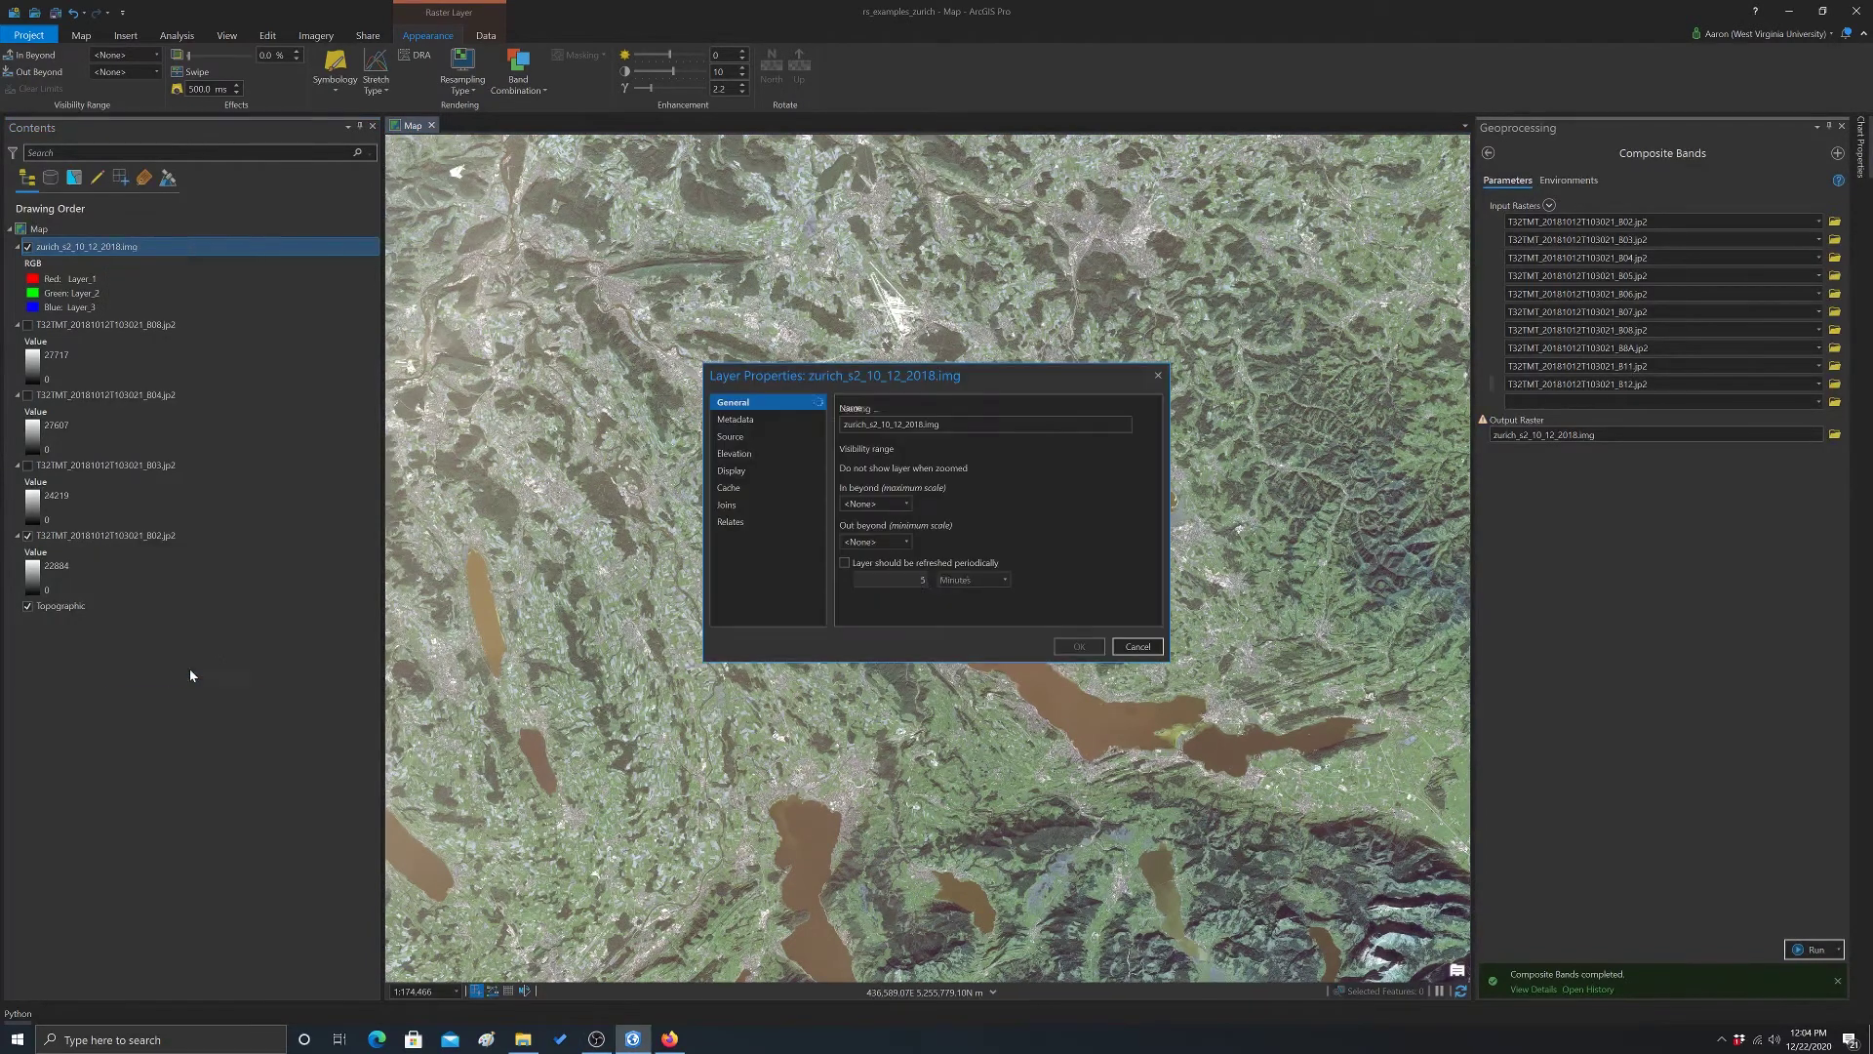
{"action": "left_click", "coordinate": [731, 436]}
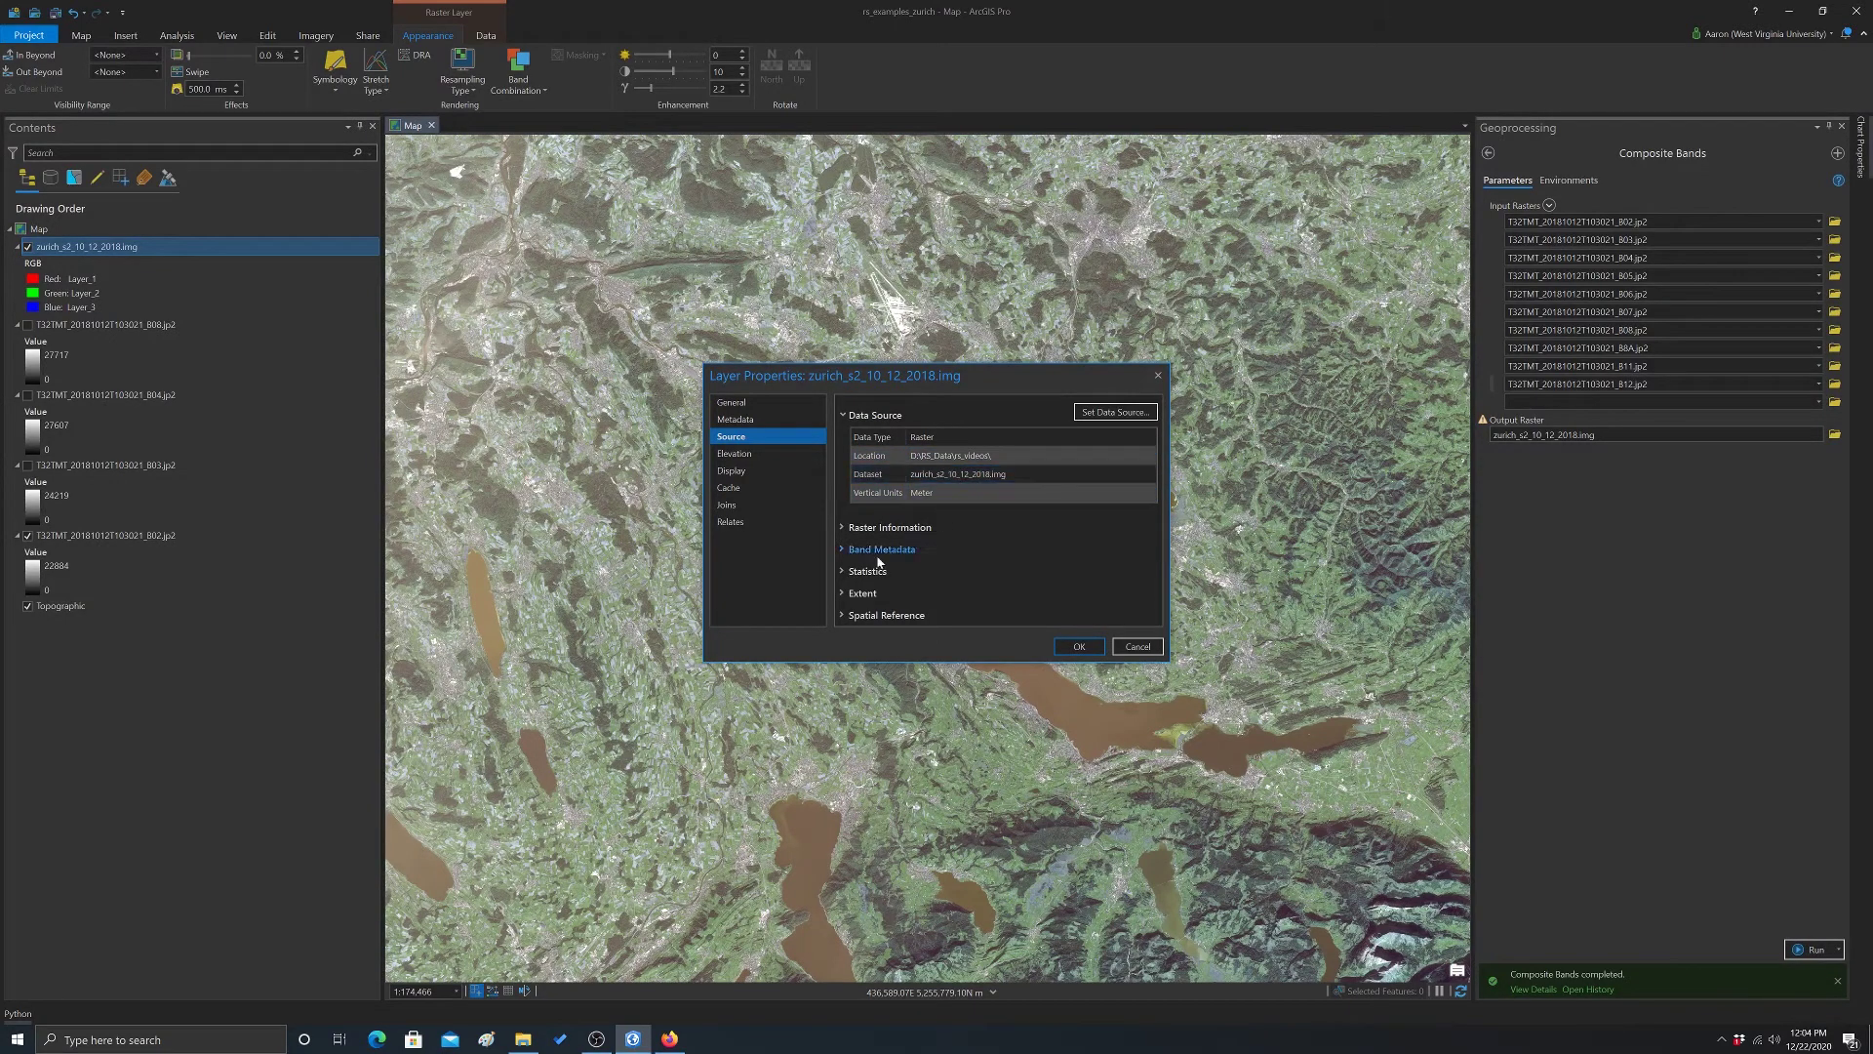
{"action": "left_click", "coordinate": [845, 526]}
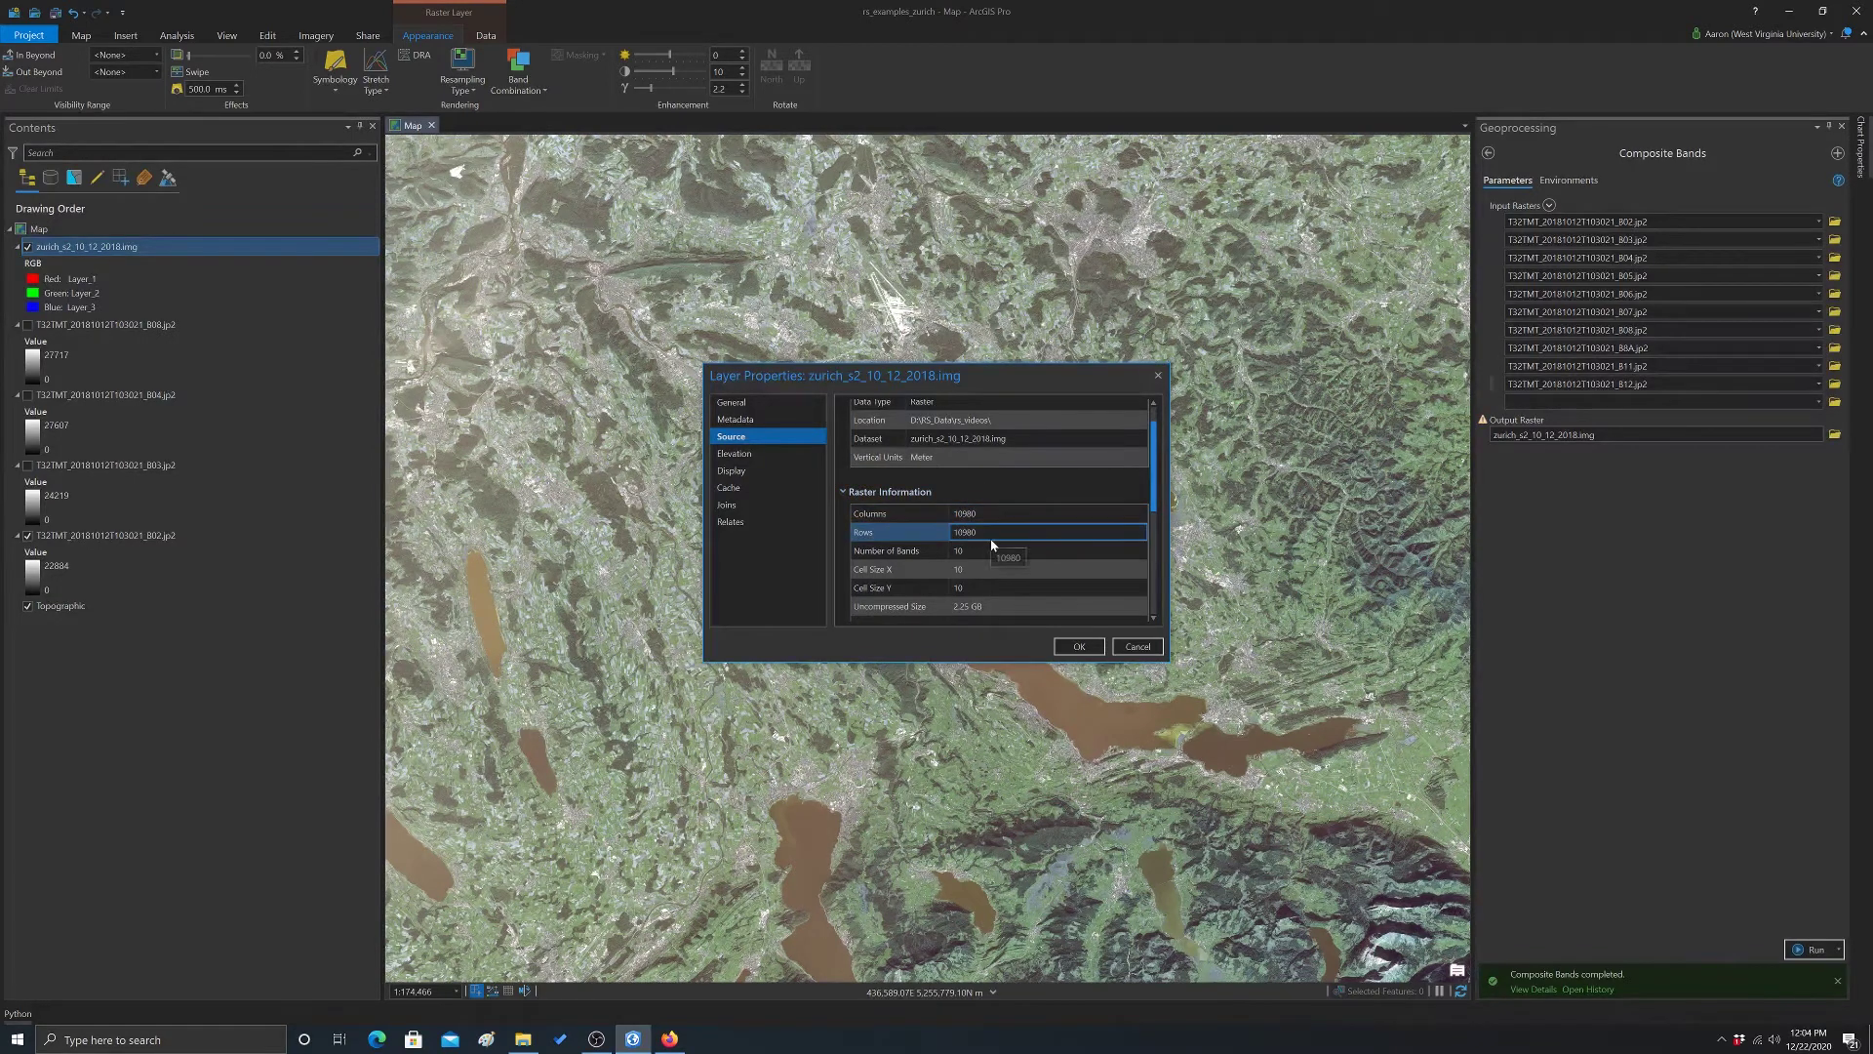
{"action": "left_click", "coordinate": [992, 569]}
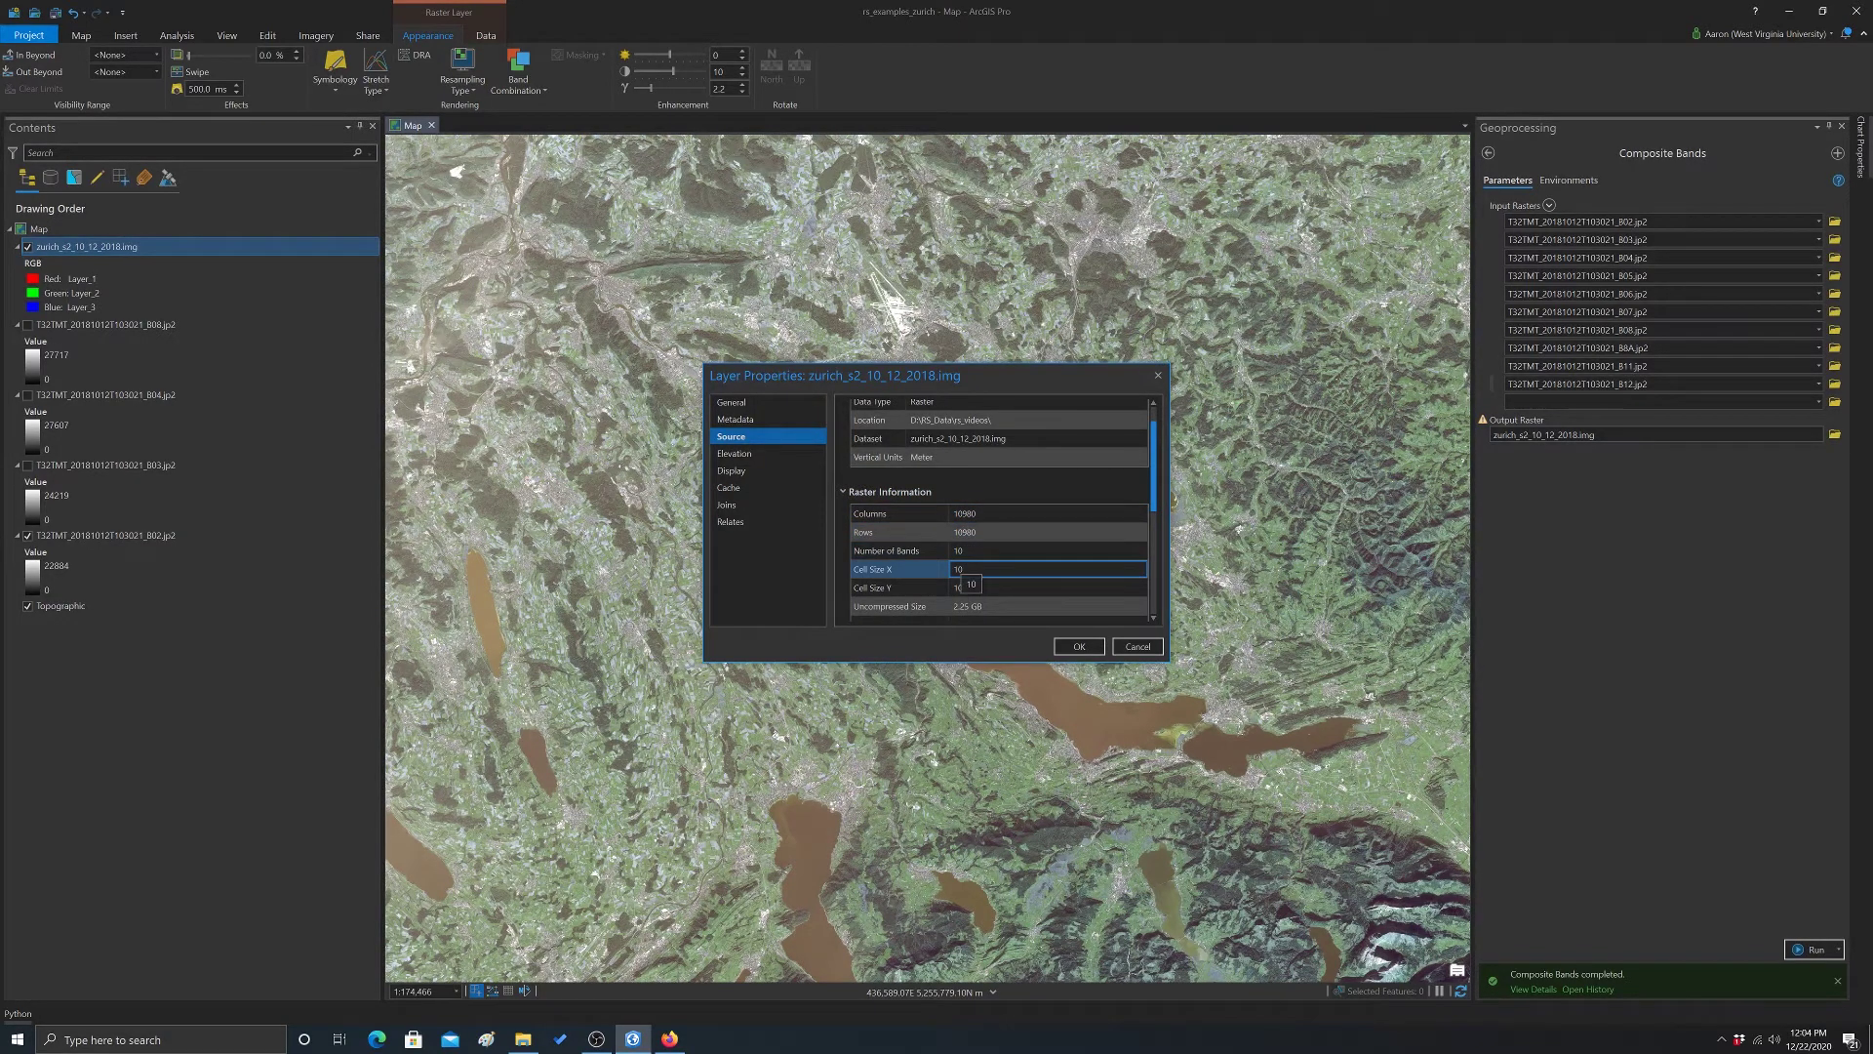
{"action": "left_click", "coordinate": [995, 587]}
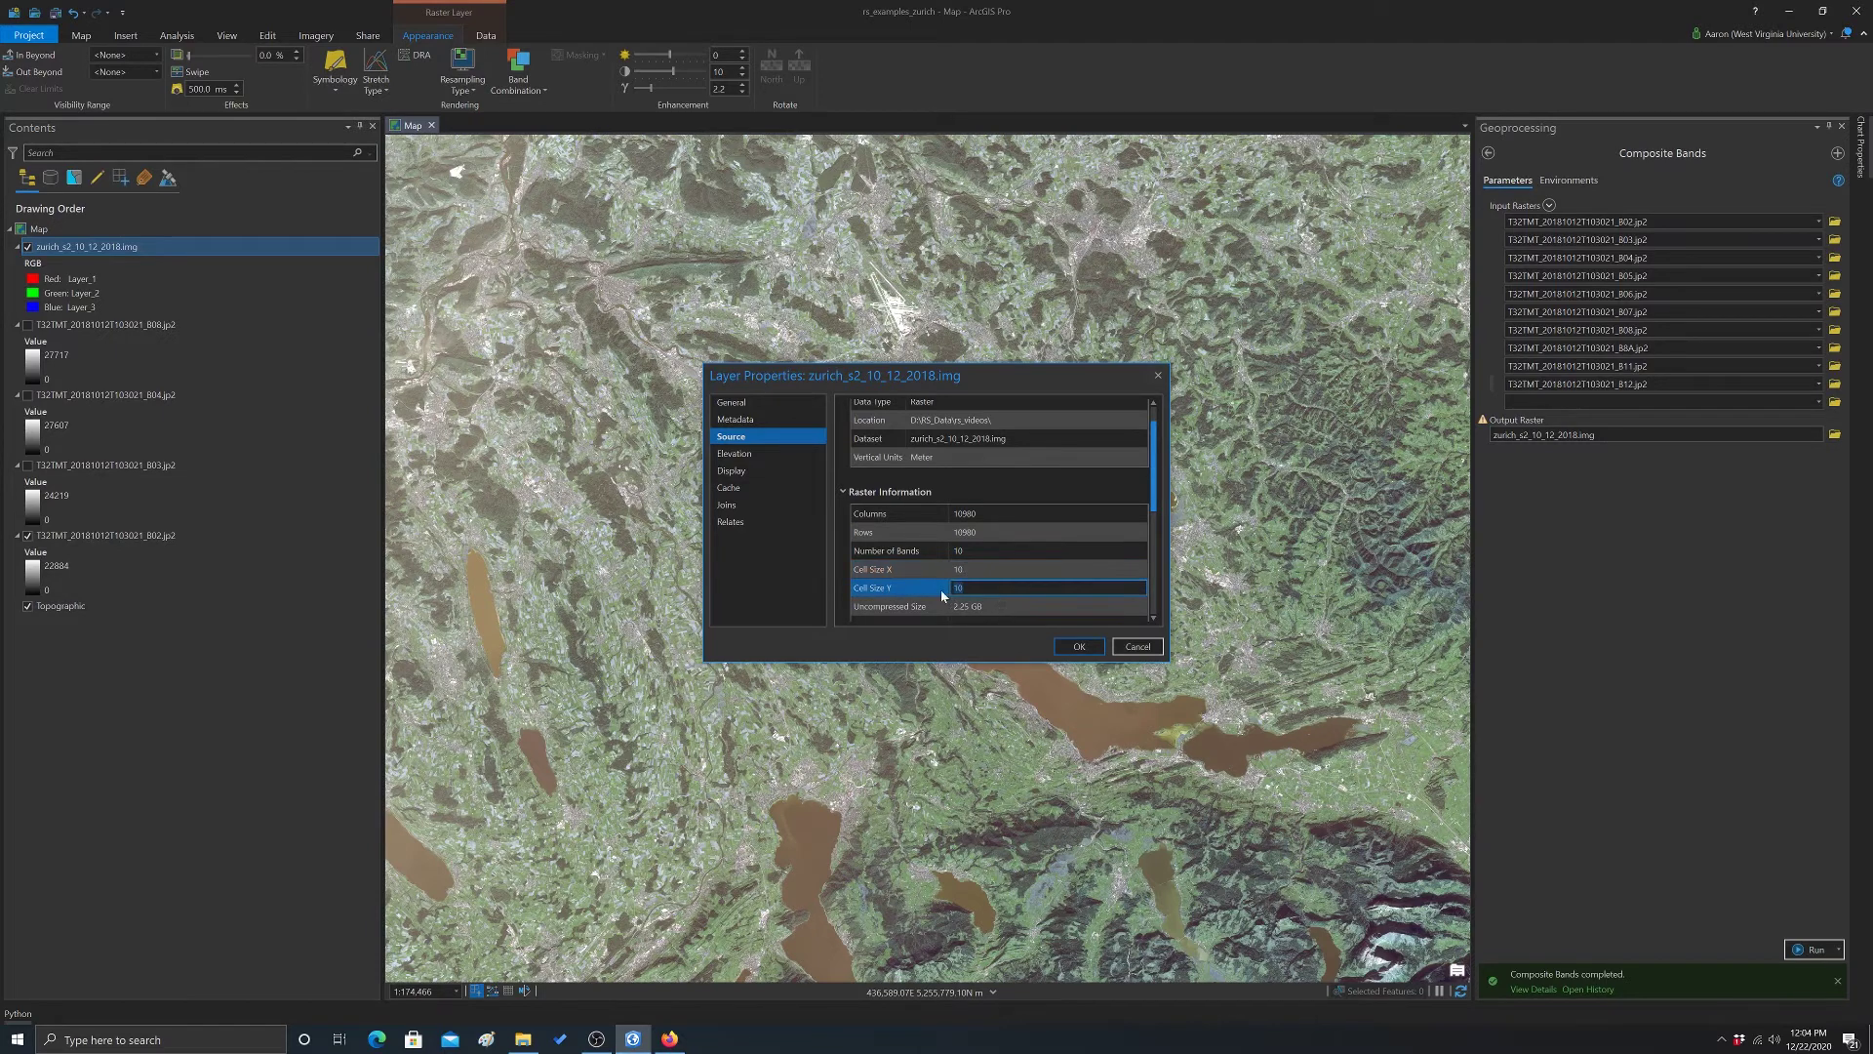
{"action": "scroll", "coordinate": [1041, 506], "scroll_direction": "down", "scroll_amount": 5}
{"action": "scroll", "coordinate": [1041, 506], "scroll_direction": "up", "scroll_amount": 5}
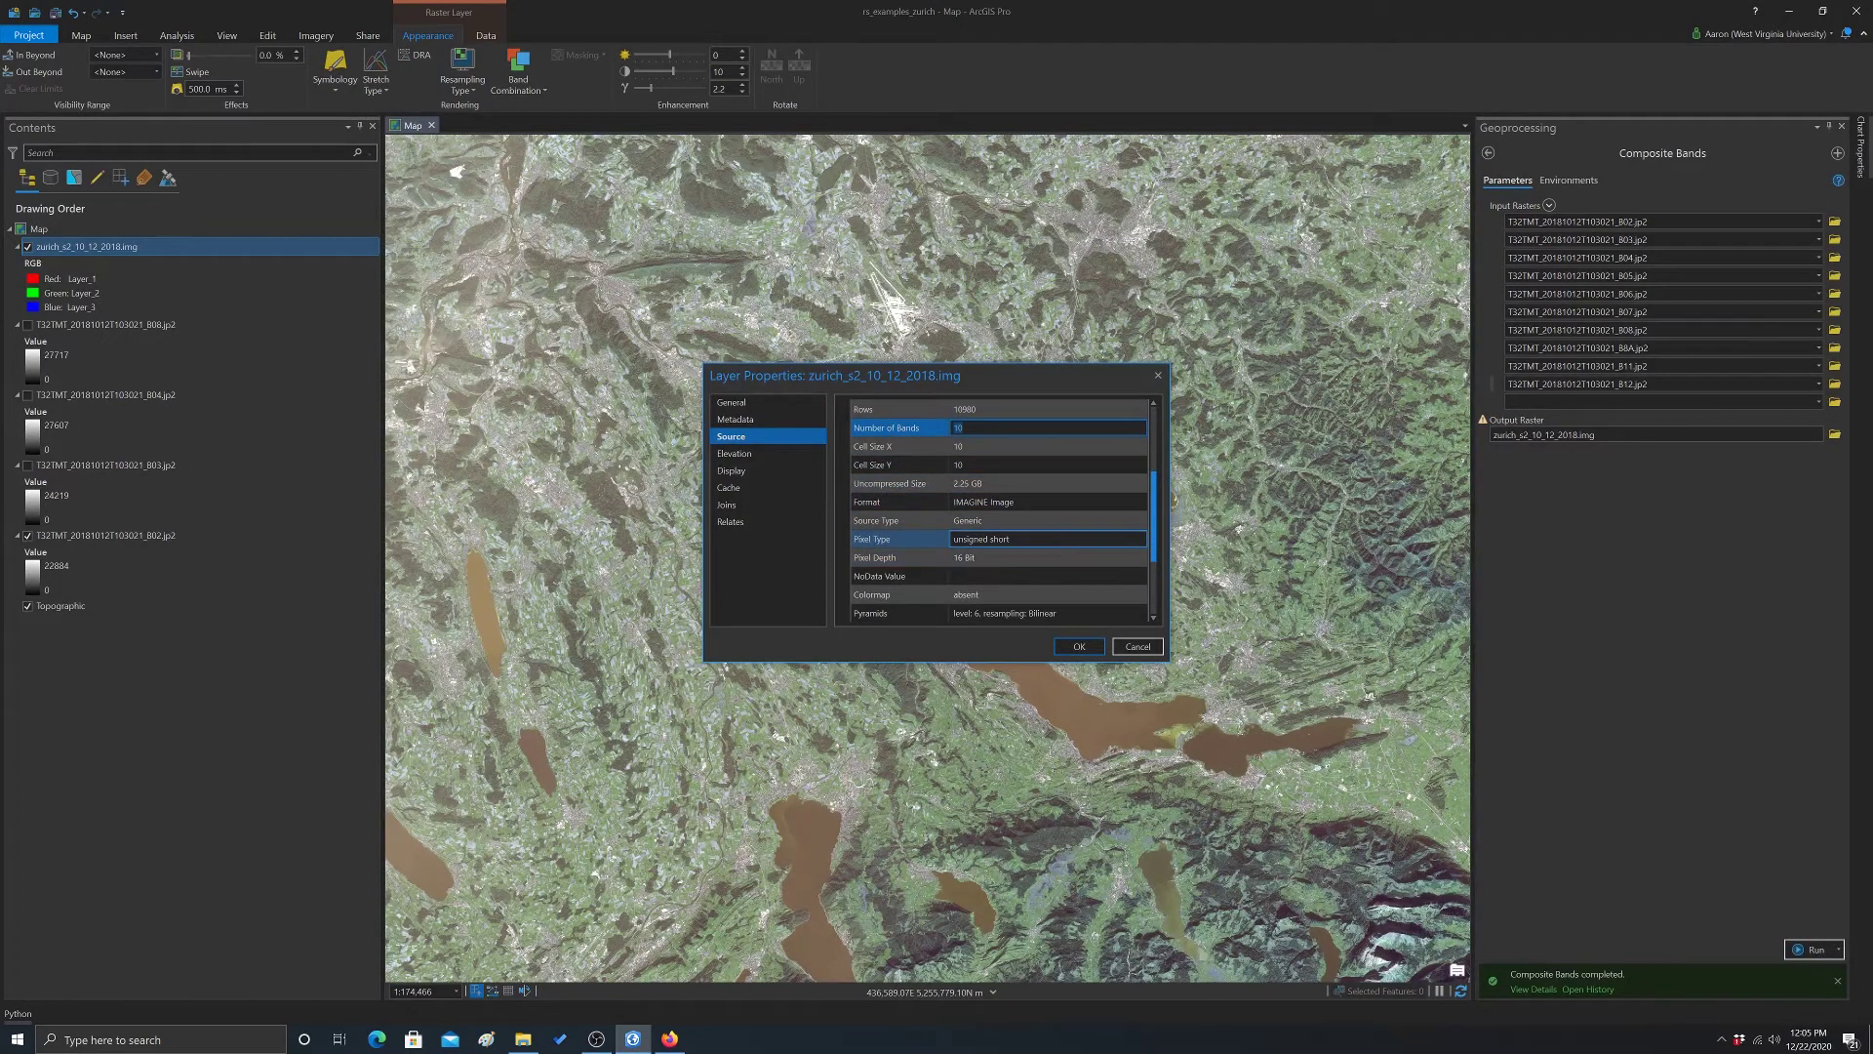
{"action": "scroll", "coordinate": [1028, 547], "scroll_direction": "down", "scroll_amount": 3}
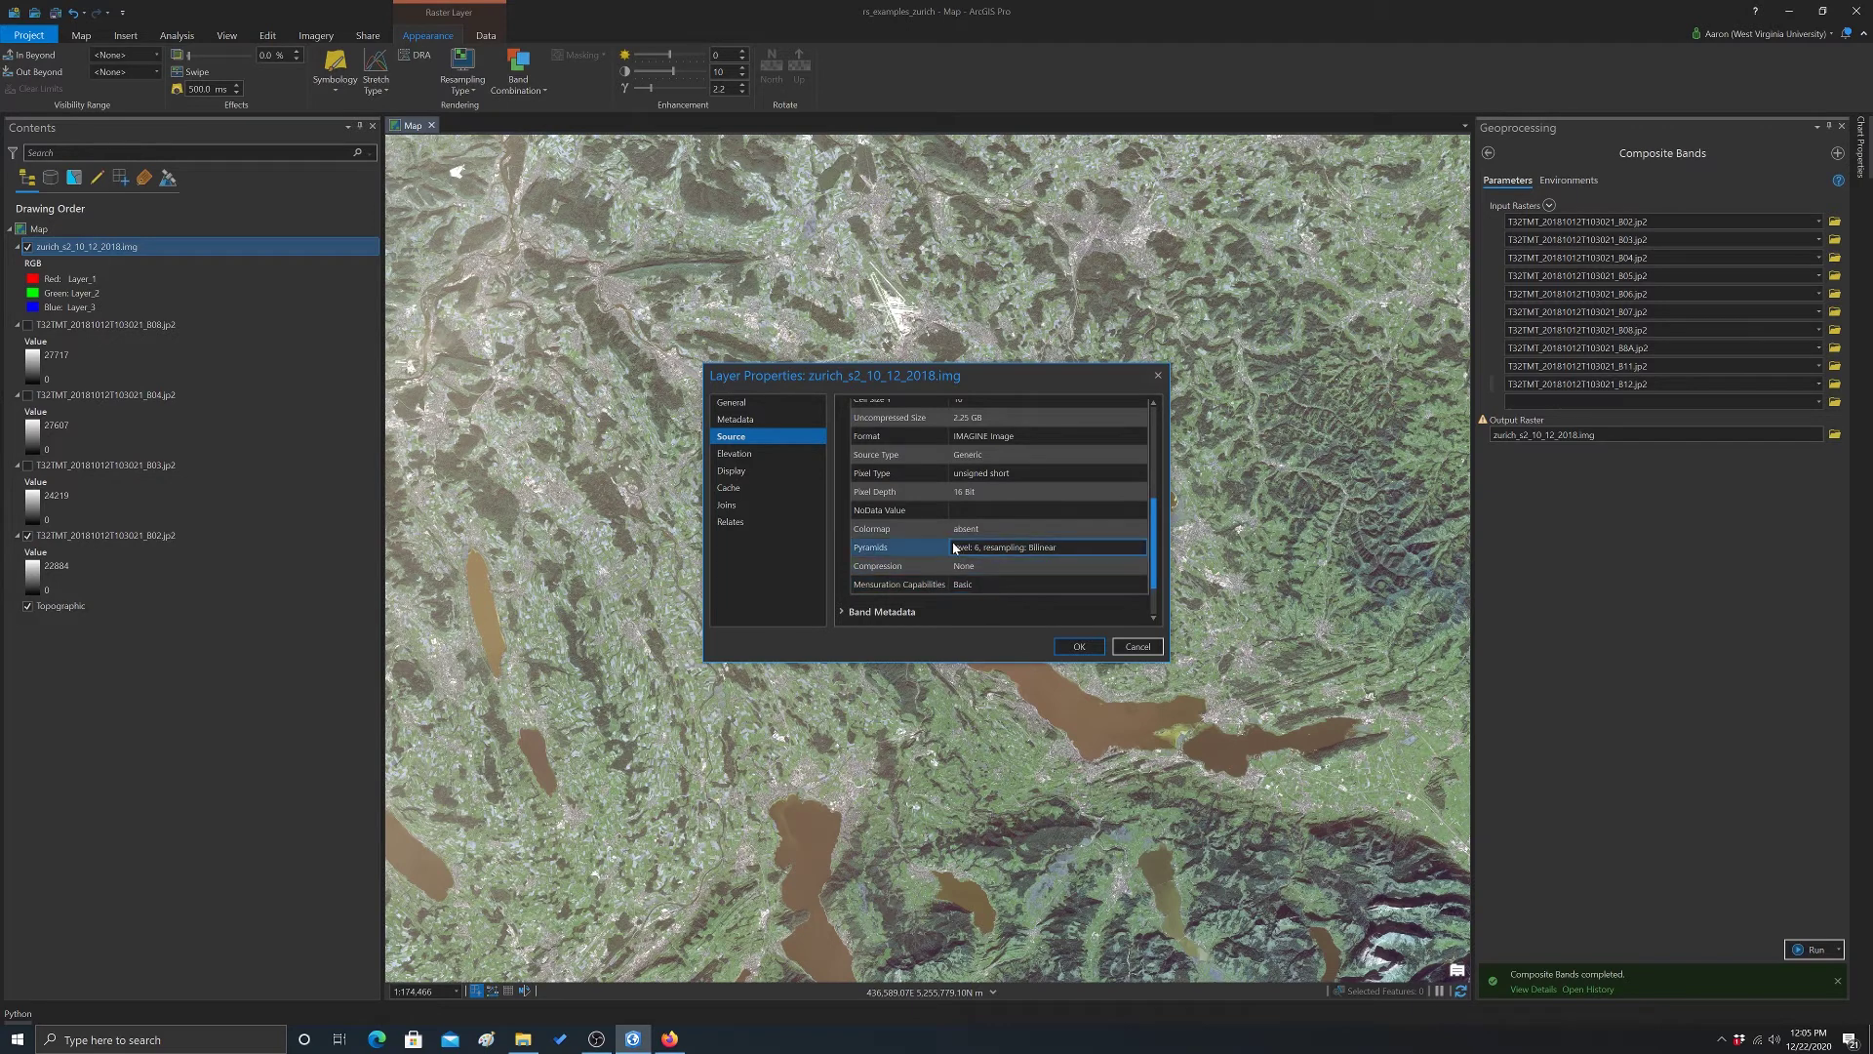
{"action": "left_click", "coordinate": [1004, 547]}
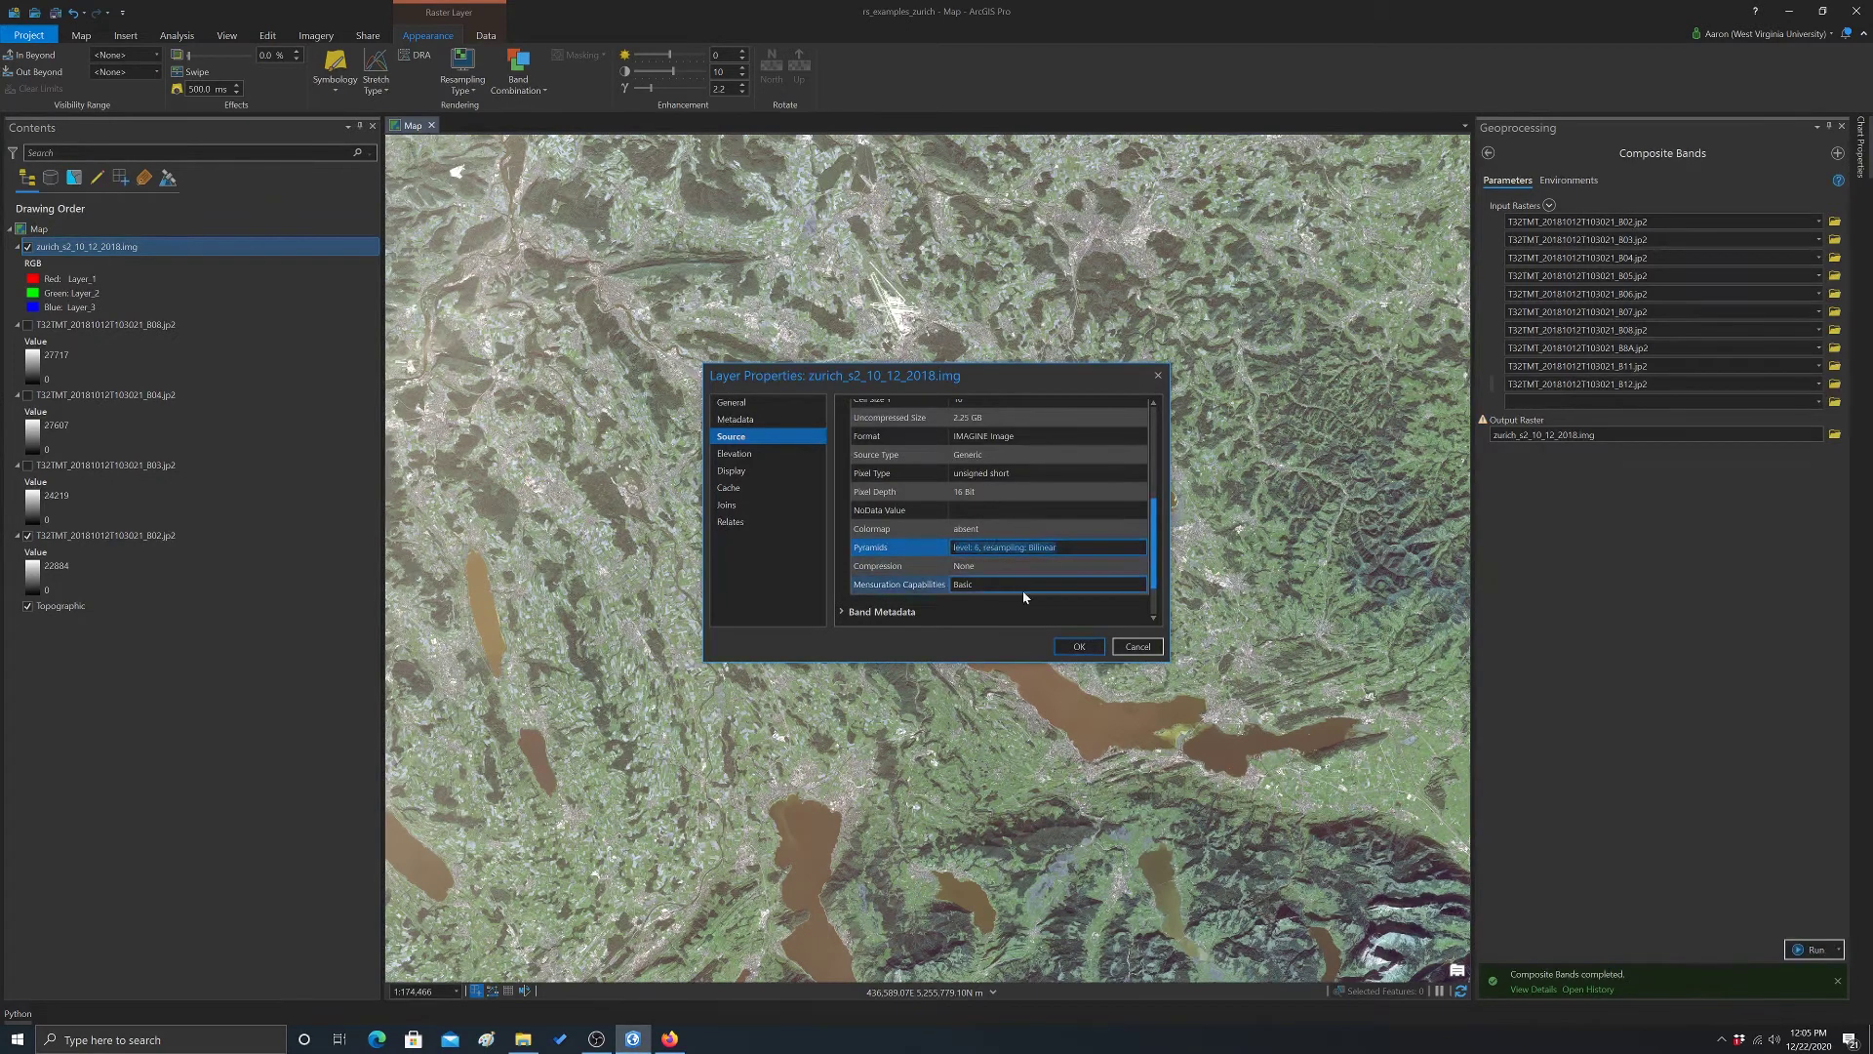
{"action": "left_click", "coordinate": [1005, 612]}
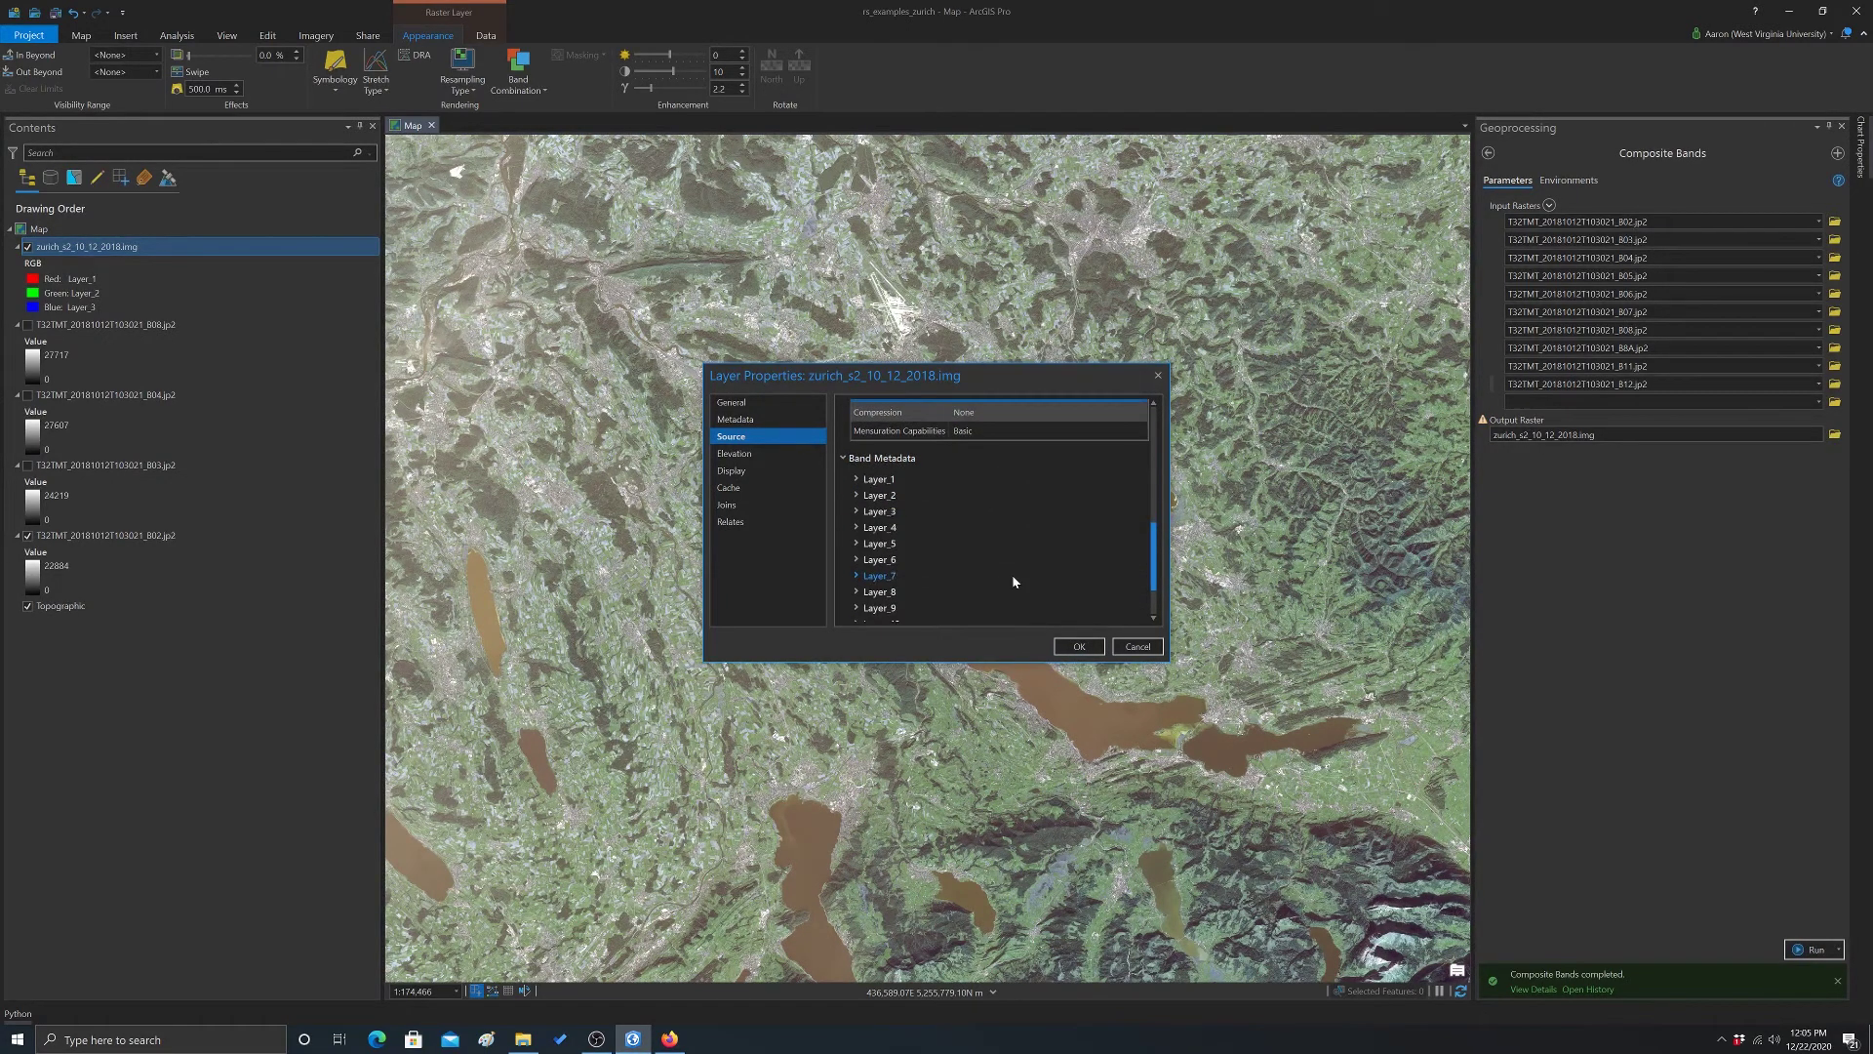
{"action": "left_click", "coordinate": [857, 479]}
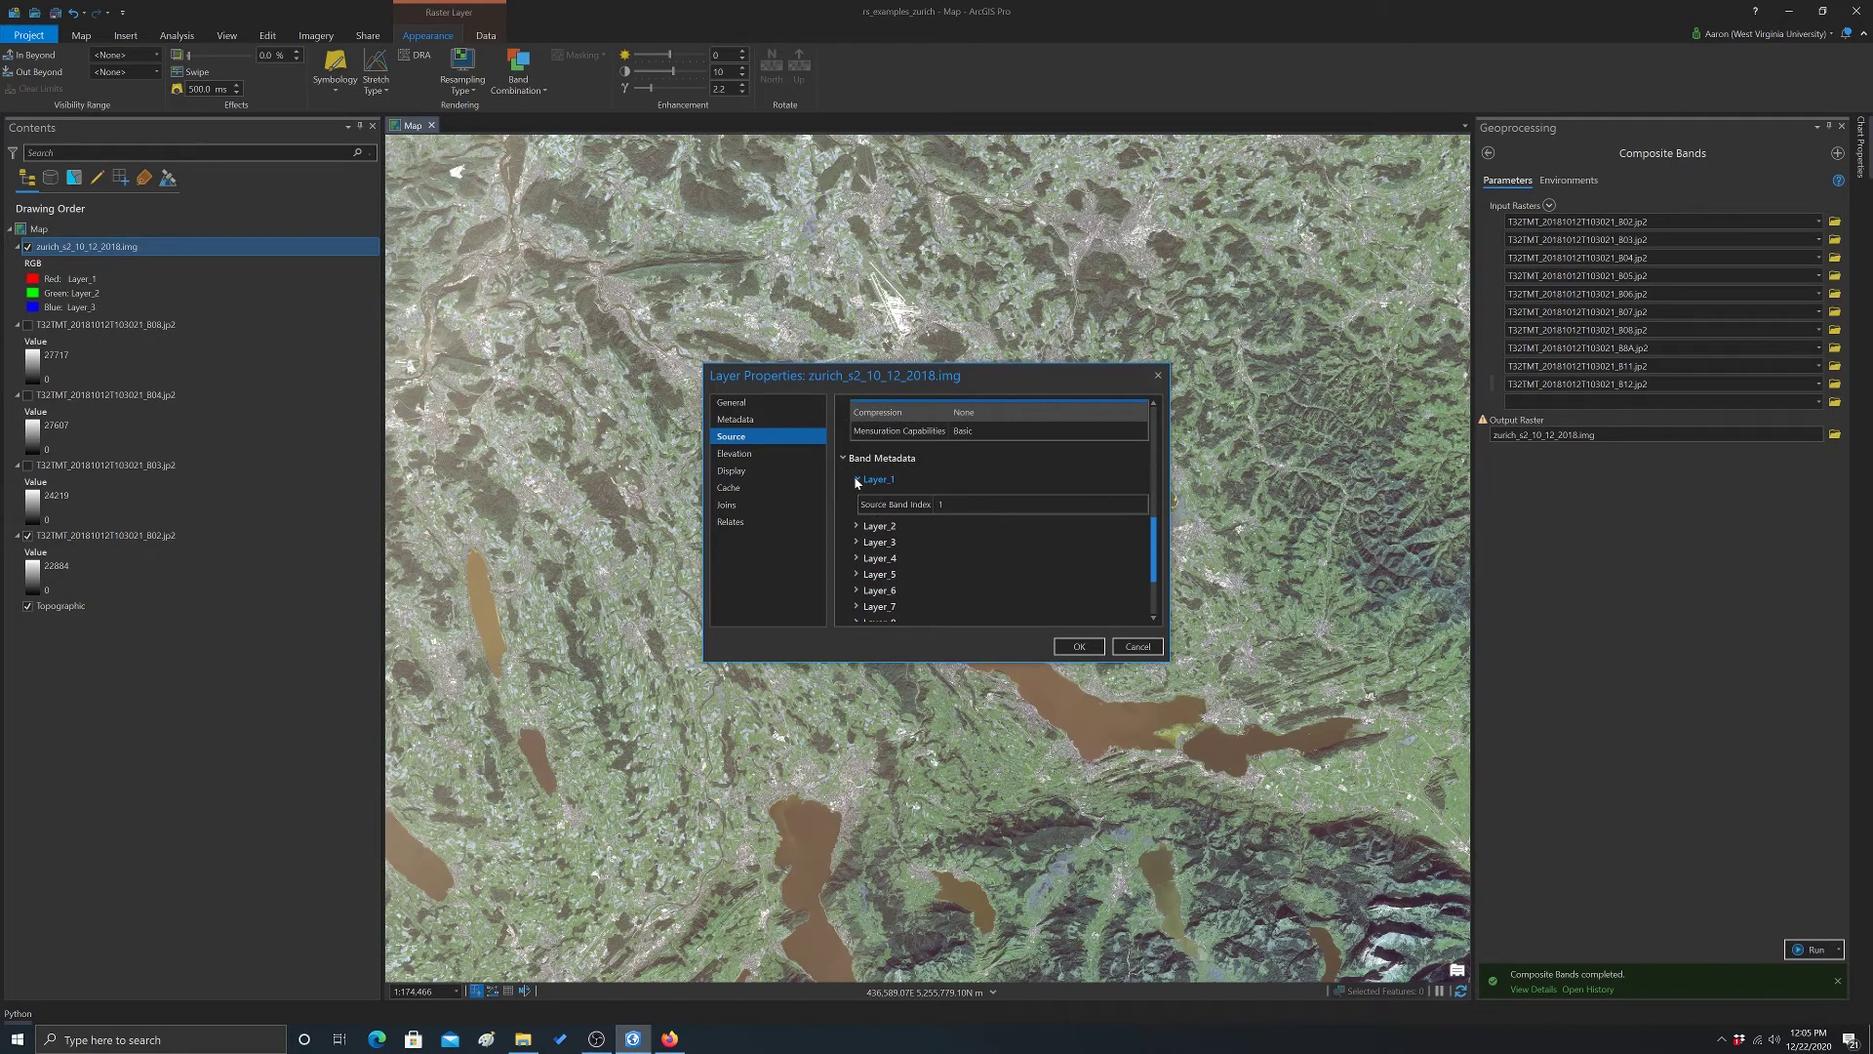
{"action": "left_click", "coordinate": [859, 527]}
{"action": "scroll", "coordinate": [979, 518], "scroll_direction": "down", "scroll_amount": 3}
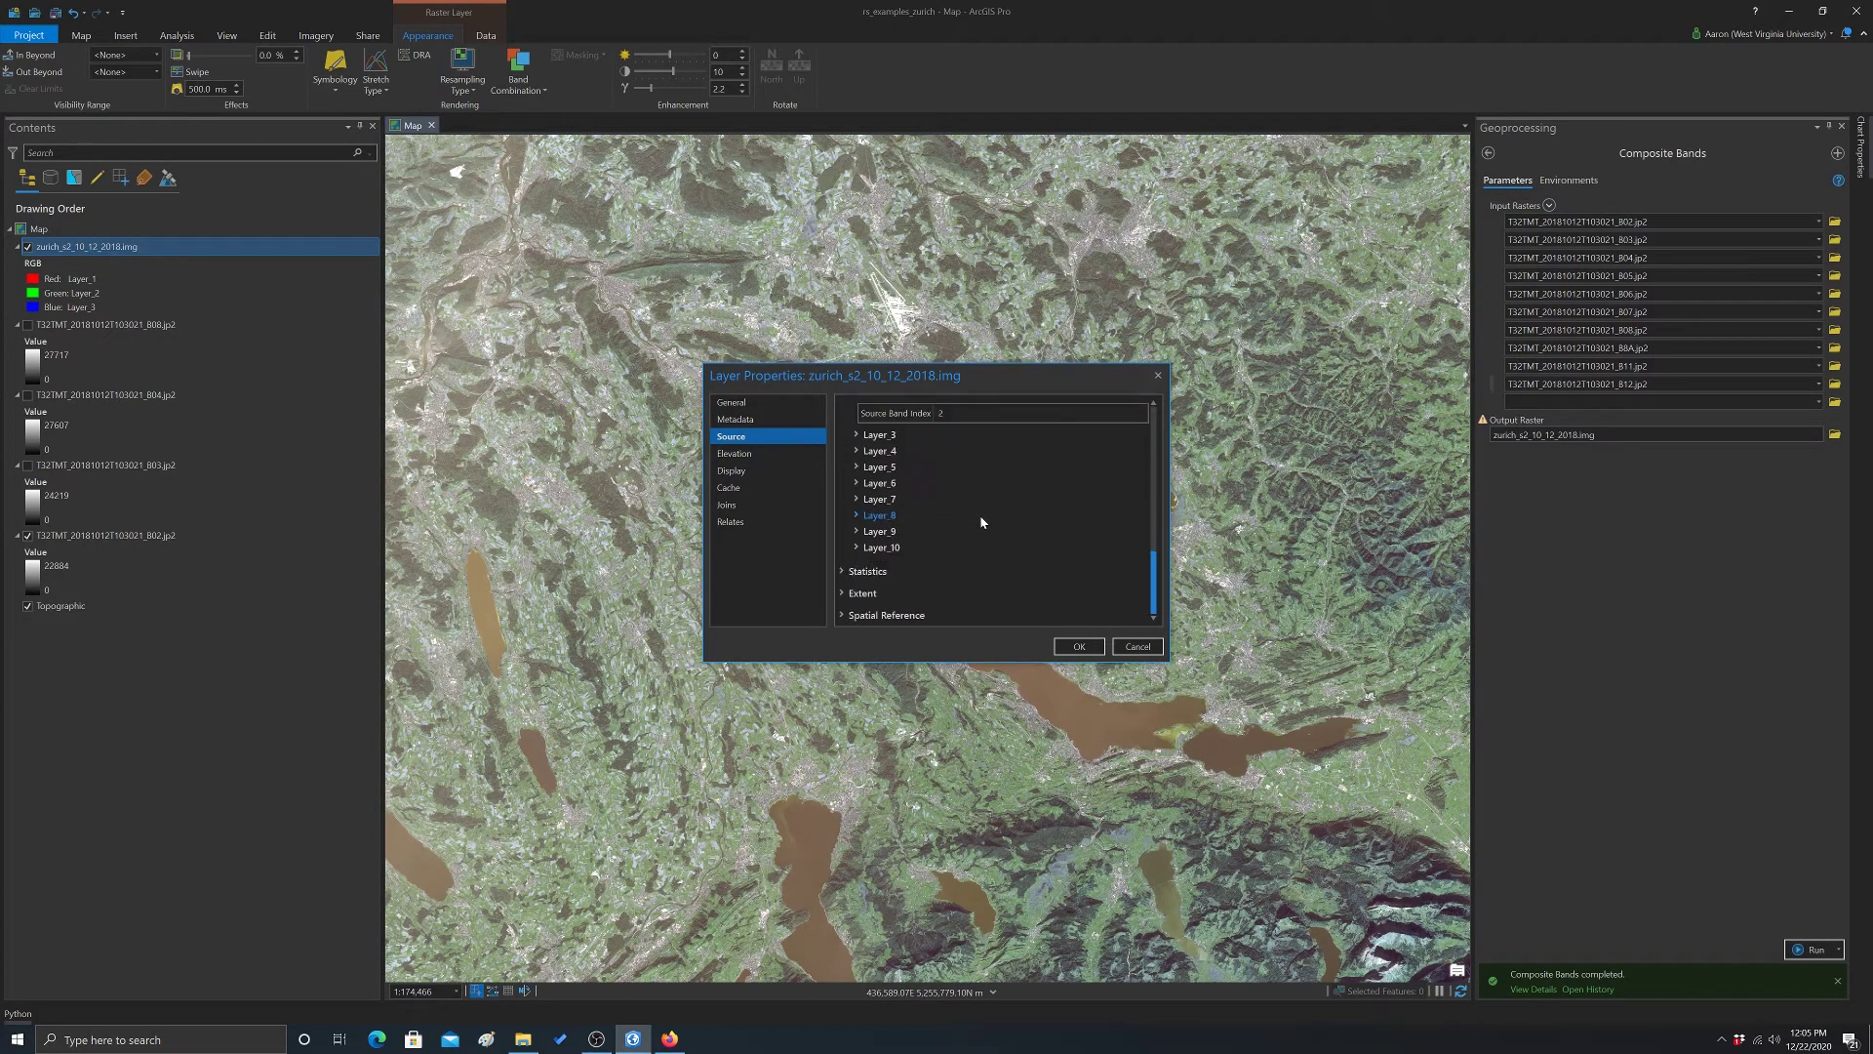
{"action": "left_click", "coordinate": [843, 573]}
{"action": "scroll", "coordinate": [927, 497], "scroll_direction": "down", "scroll_amount": 4}
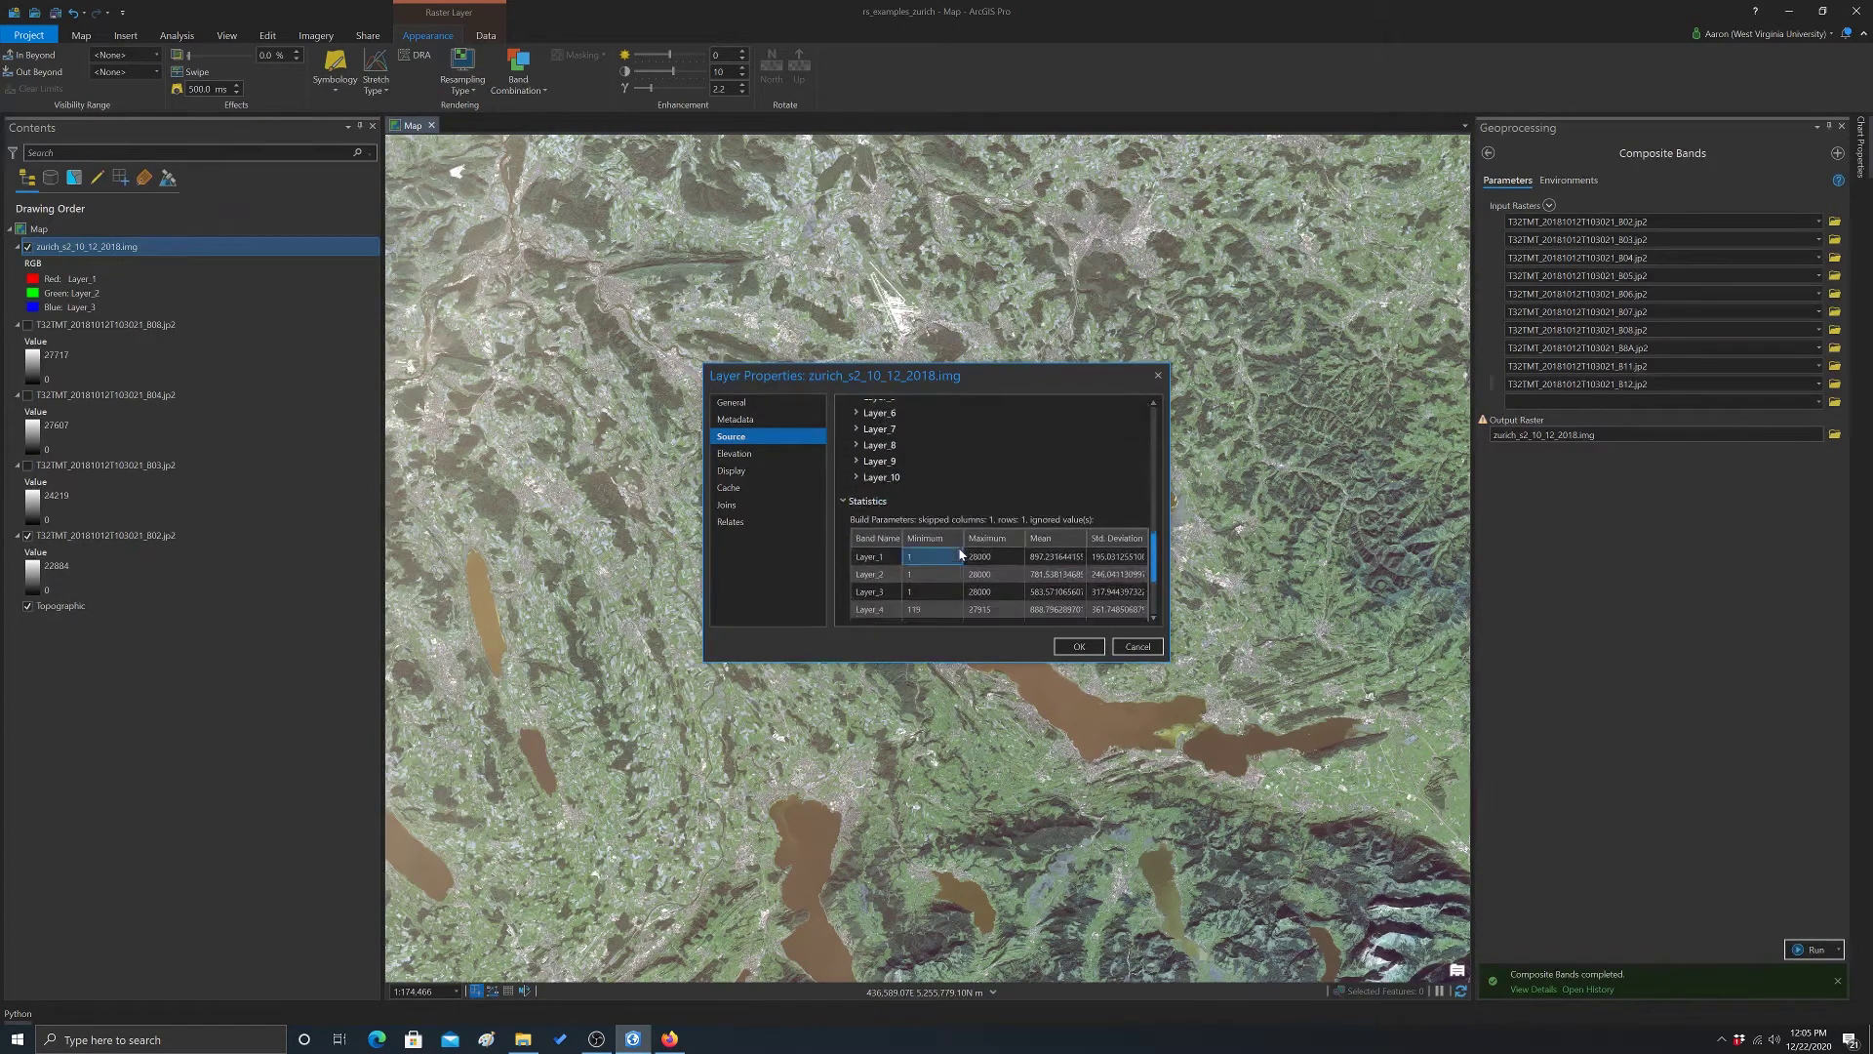
{"action": "scroll", "coordinate": [927, 458], "scroll_direction": "up", "scroll_amount": 1}
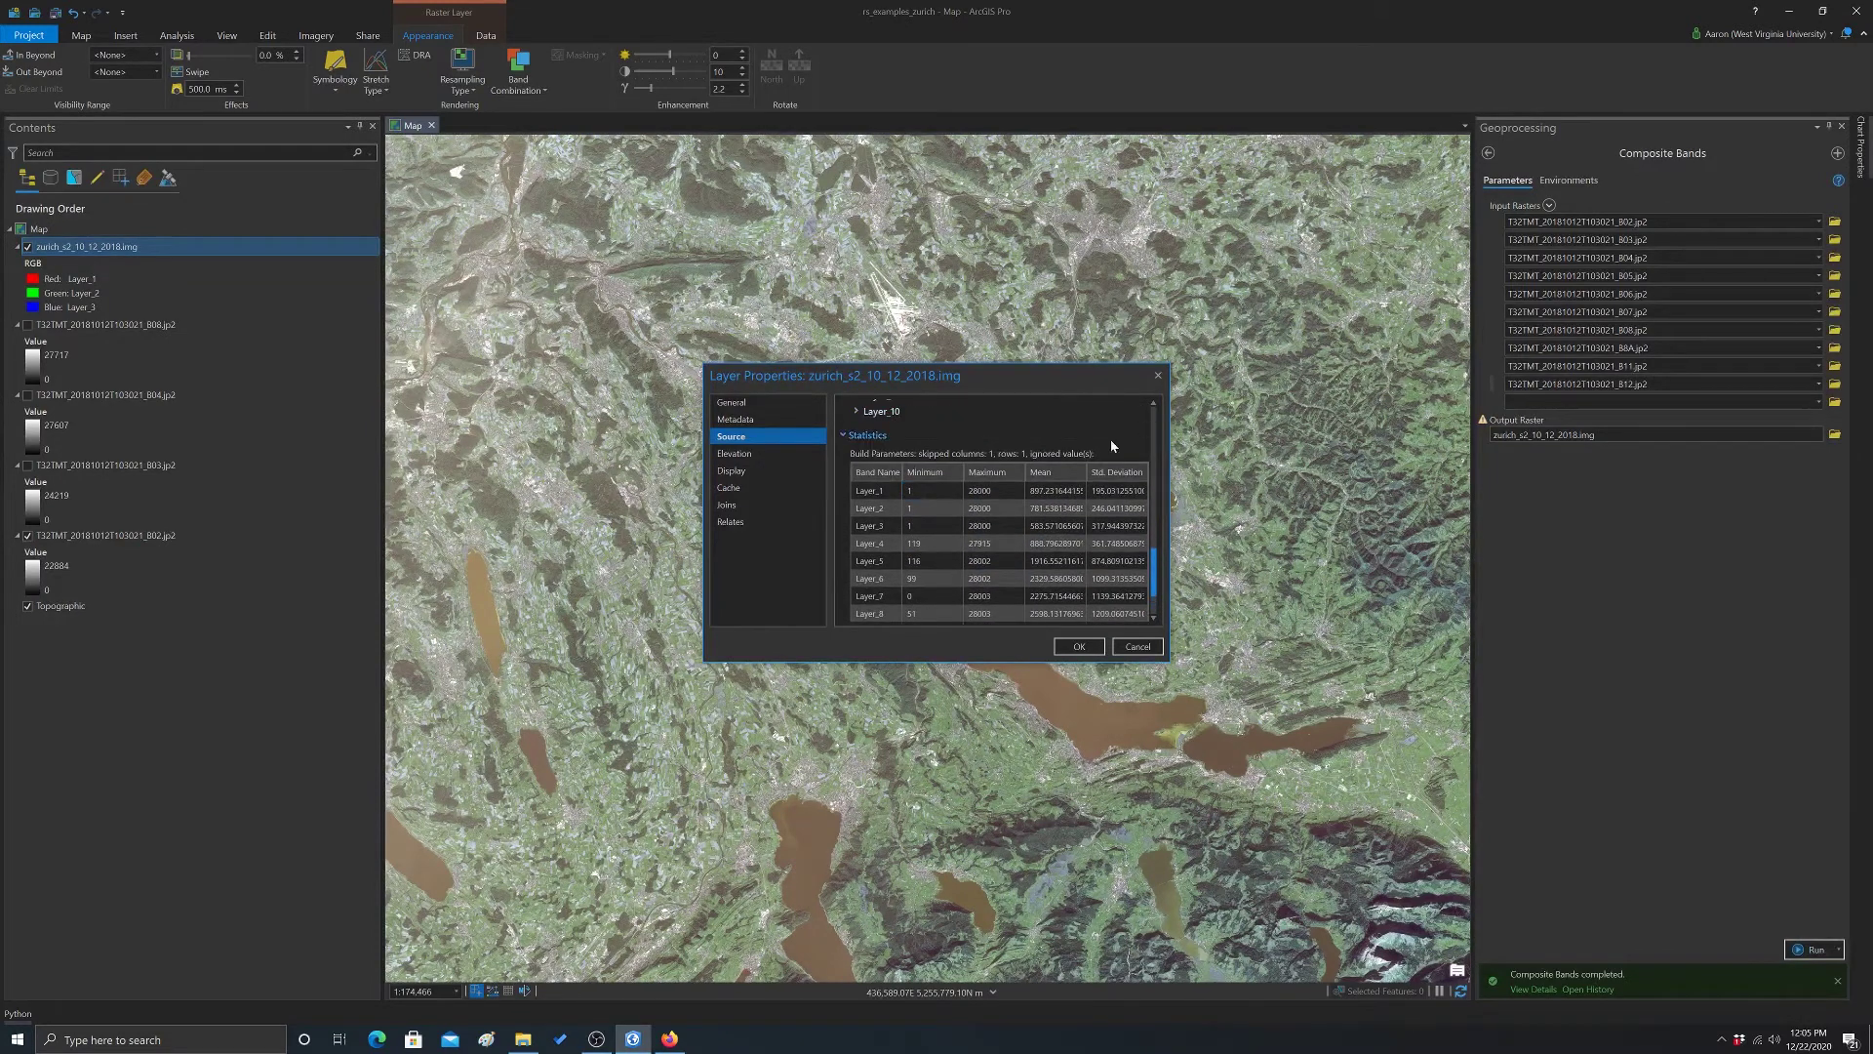
{"action": "left_click", "coordinate": [924, 490]}
{"action": "left_click", "coordinate": [993, 490]}
{"action": "key", "text": "Tab"}
{"action": "key", "text": "Tab"}
{"action": "key", "text": "Down"}
{"action": "key", "text": "Down"}
{"action": "key", "text": "Down"}
{"action": "key", "text": "Down"}
{"action": "key", "text": "Down"}
{"action": "key", "text": "Down"}
{"action": "key", "text": "Down"}
{"action": "key", "text": "Down"}
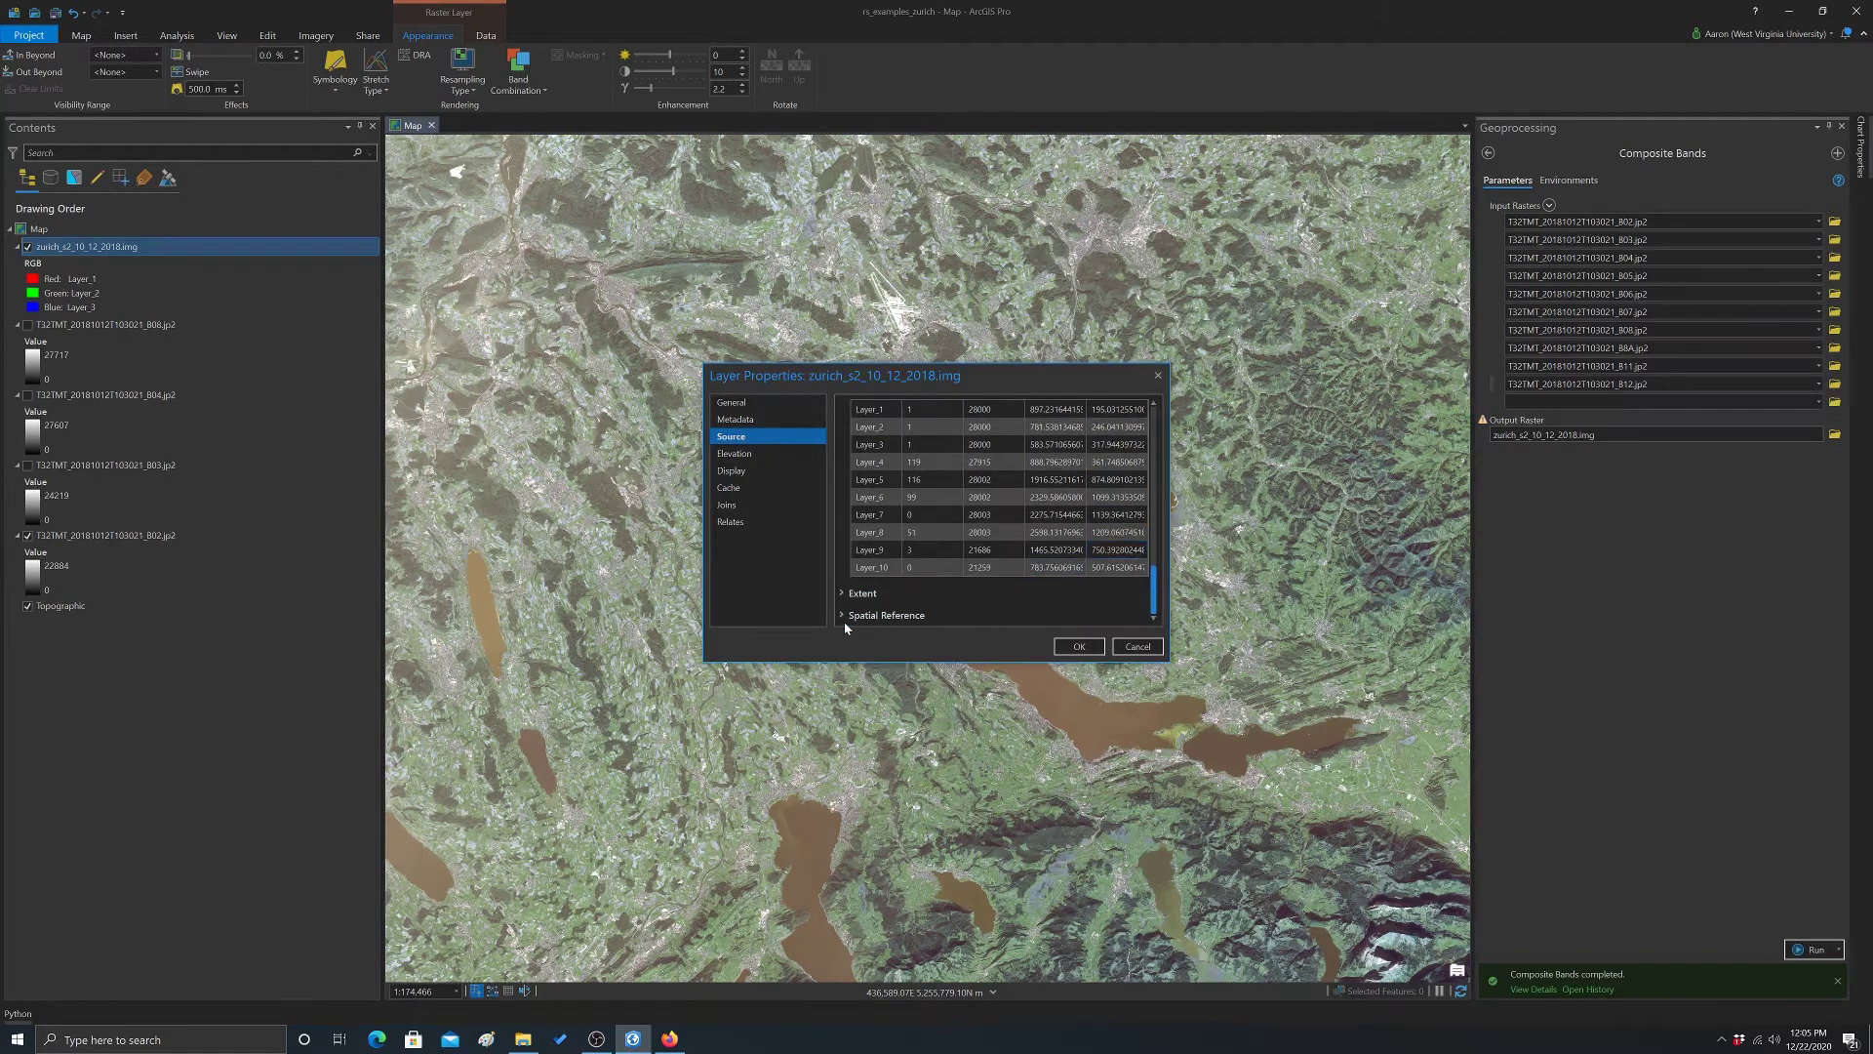
{"action": "left_click", "coordinate": [845, 593]}
{"action": "key", "text": "shift+Tab"}
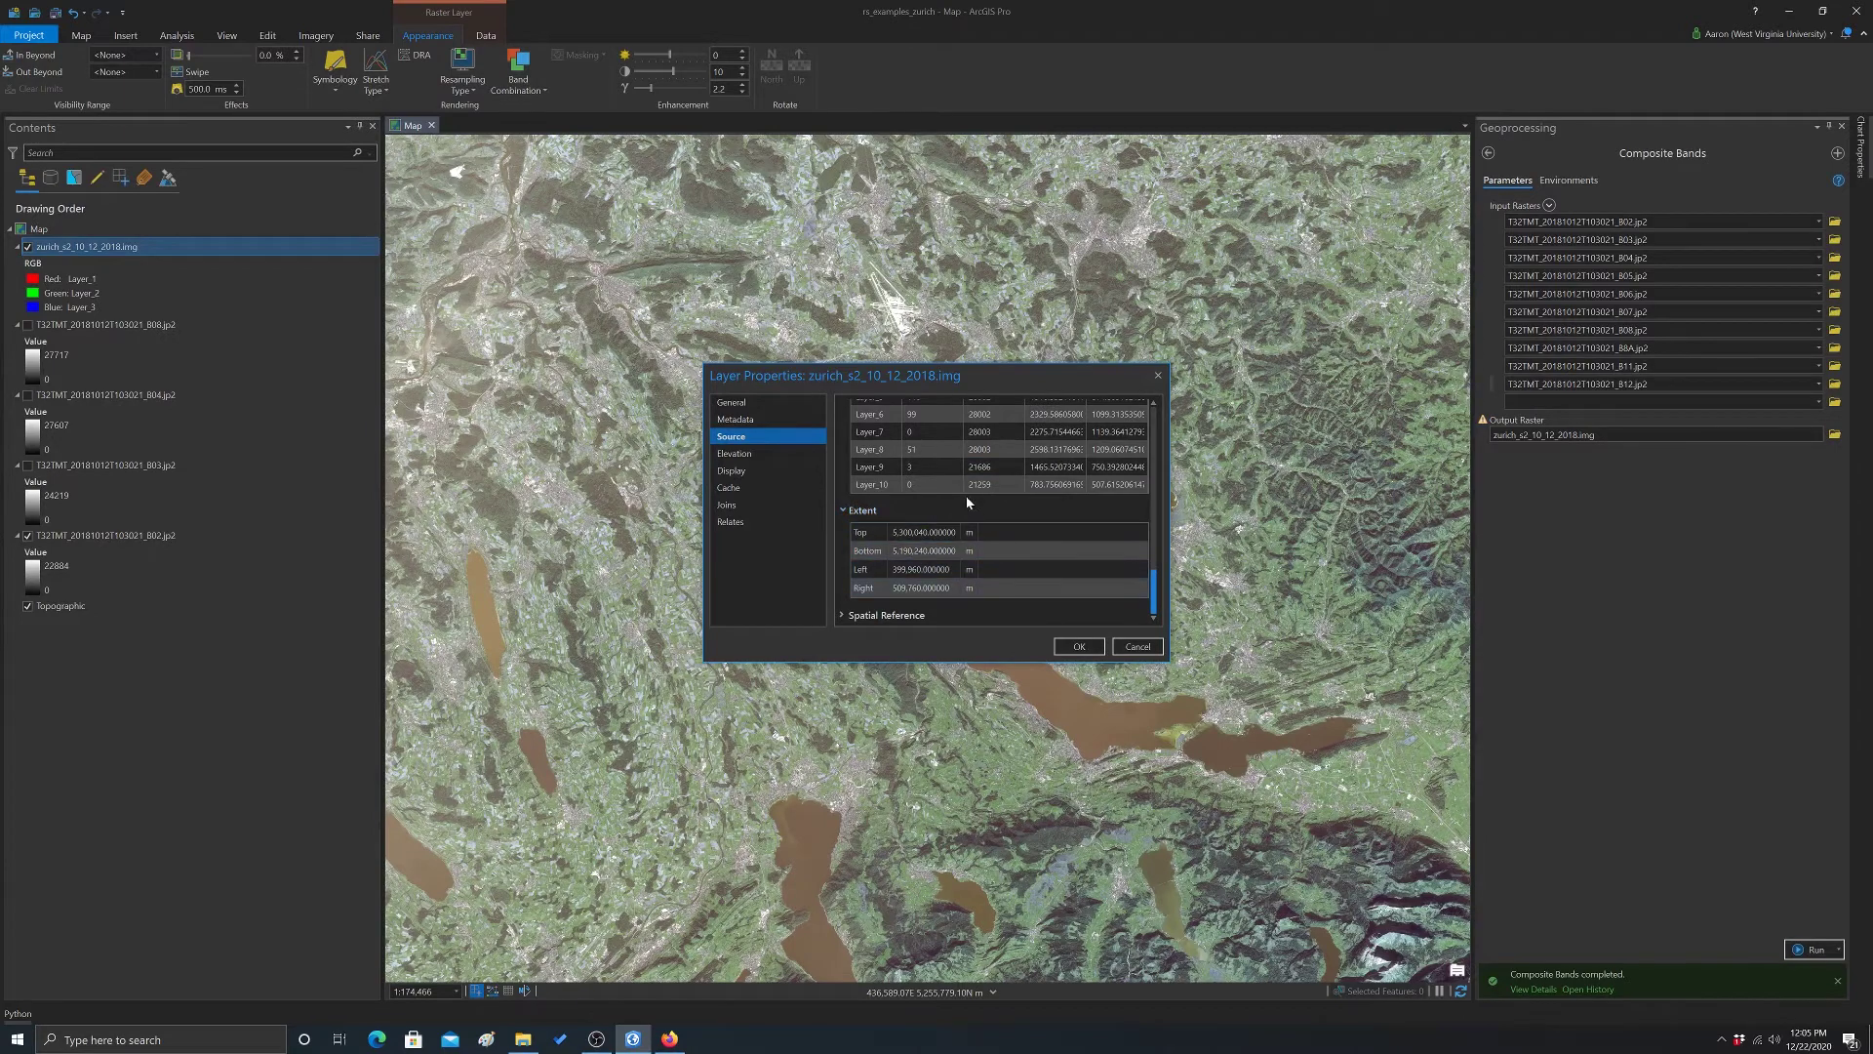
{"action": "left_click", "coordinate": [842, 615]}
{"action": "scroll", "coordinate": [877, 575], "scroll_direction": "down", "scroll_amount": 5}
{"action": "scroll", "coordinate": [1020, 503], "scroll_direction": "up", "scroll_amount": 3}
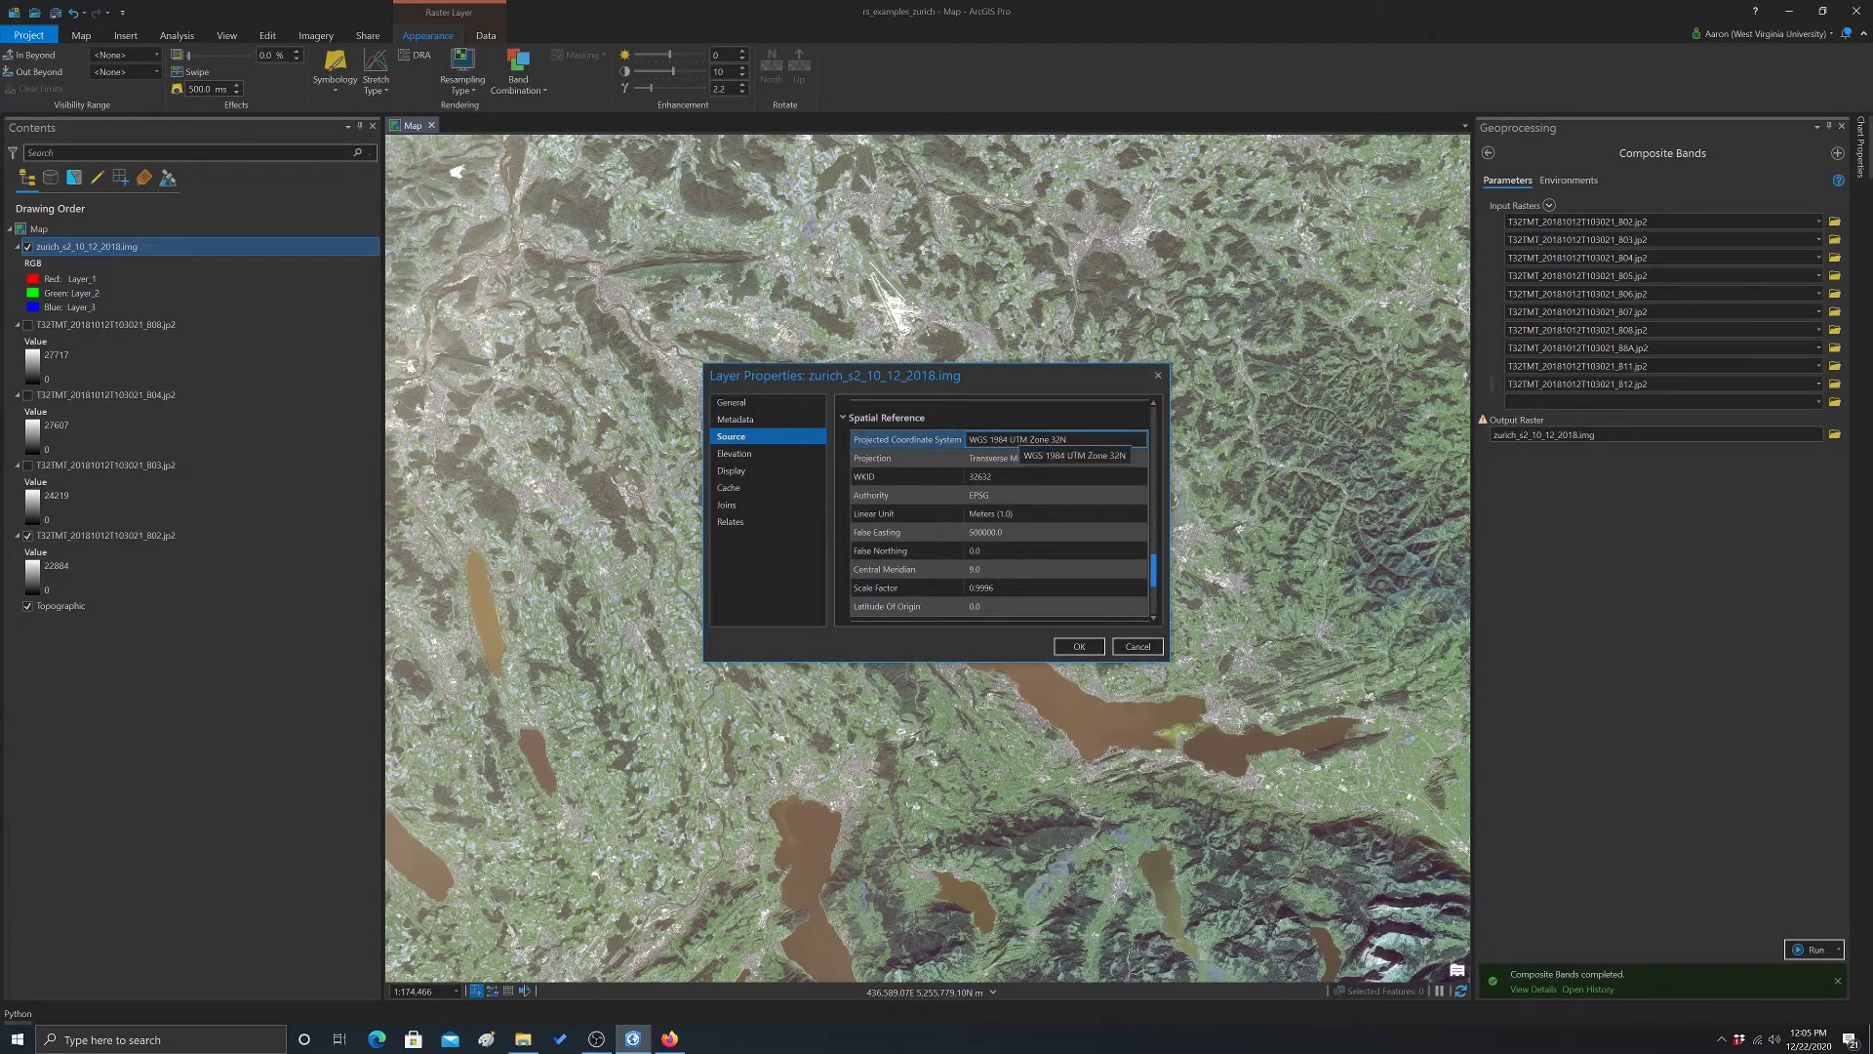
{"action": "left_click_drag", "start_coordinate": [1069, 440], "coordinate": [1003, 440]}
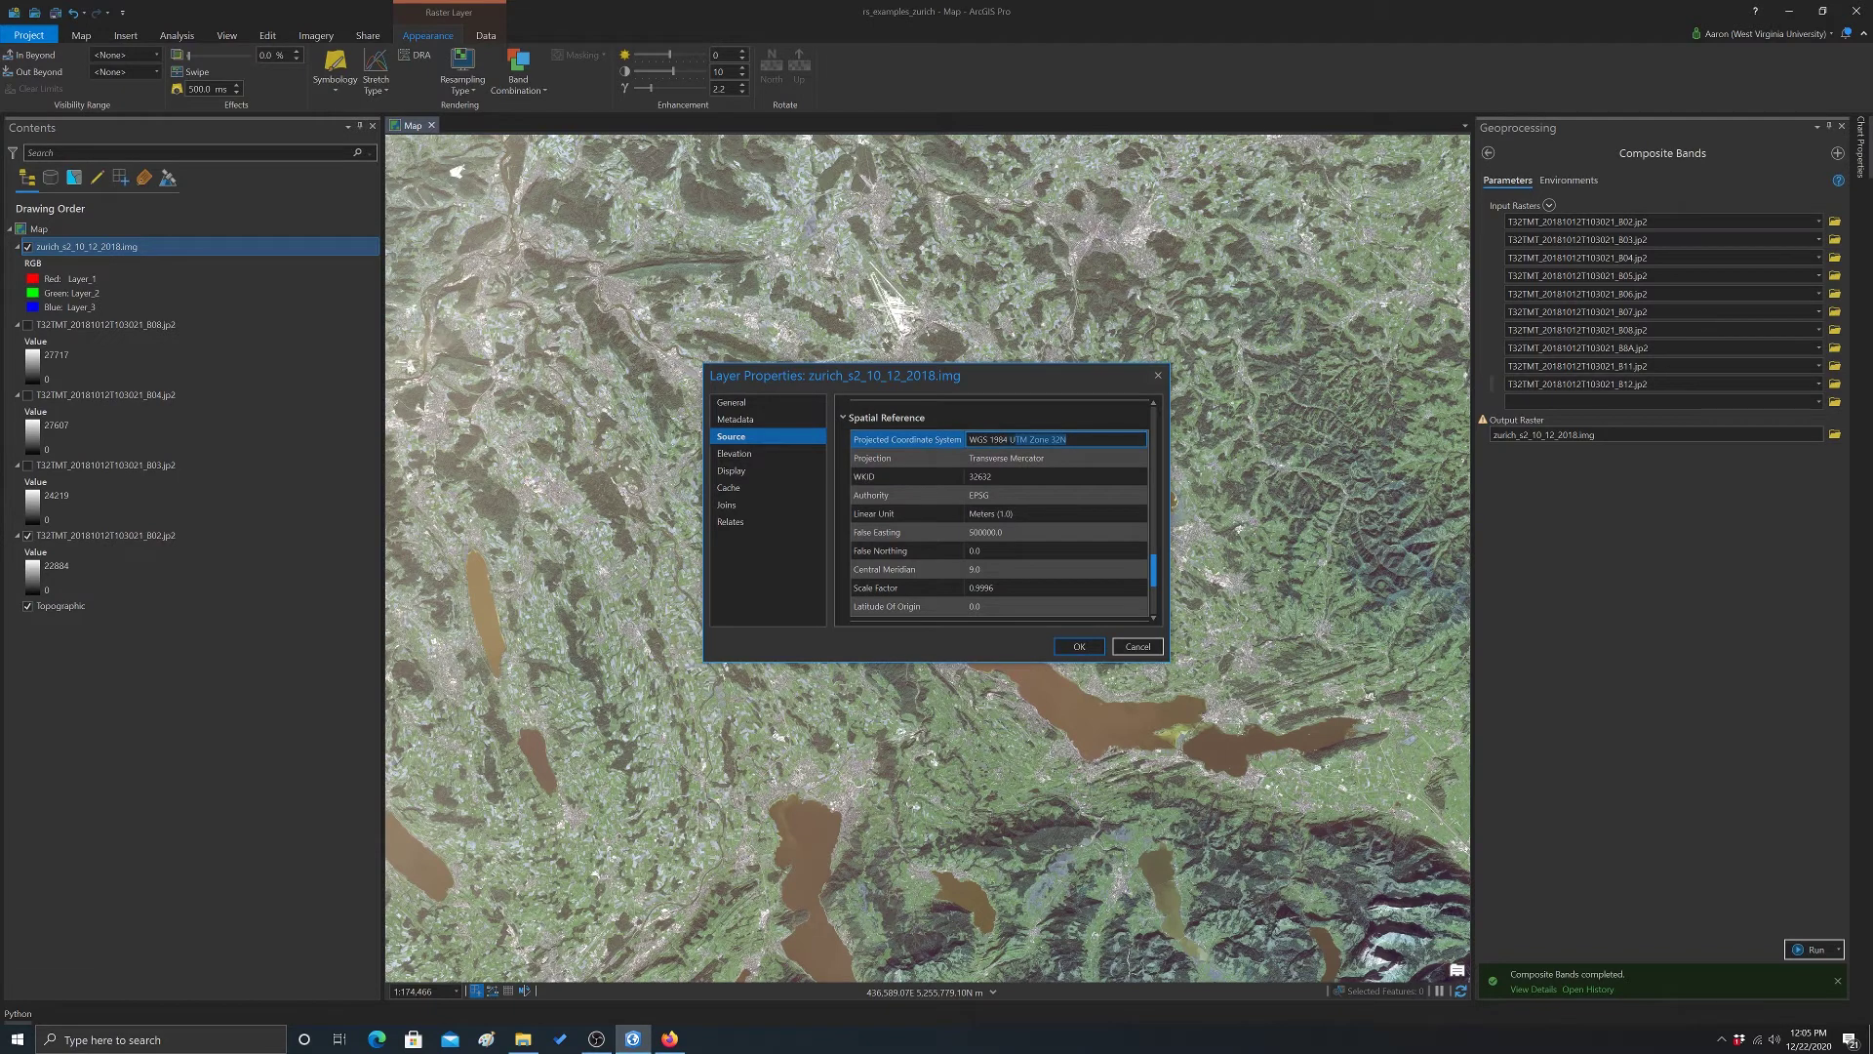
{"action": "scroll", "coordinate": [1077, 488], "scroll_direction": "down", "scroll_amount": 3}
{"action": "left_click", "coordinate": [1064, 494]}
{"action": "scroll", "coordinate": [1064, 495], "scroll_direction": "up", "scroll_amount": 2}
{"action": "left_click", "coordinate": [1012, 469]}
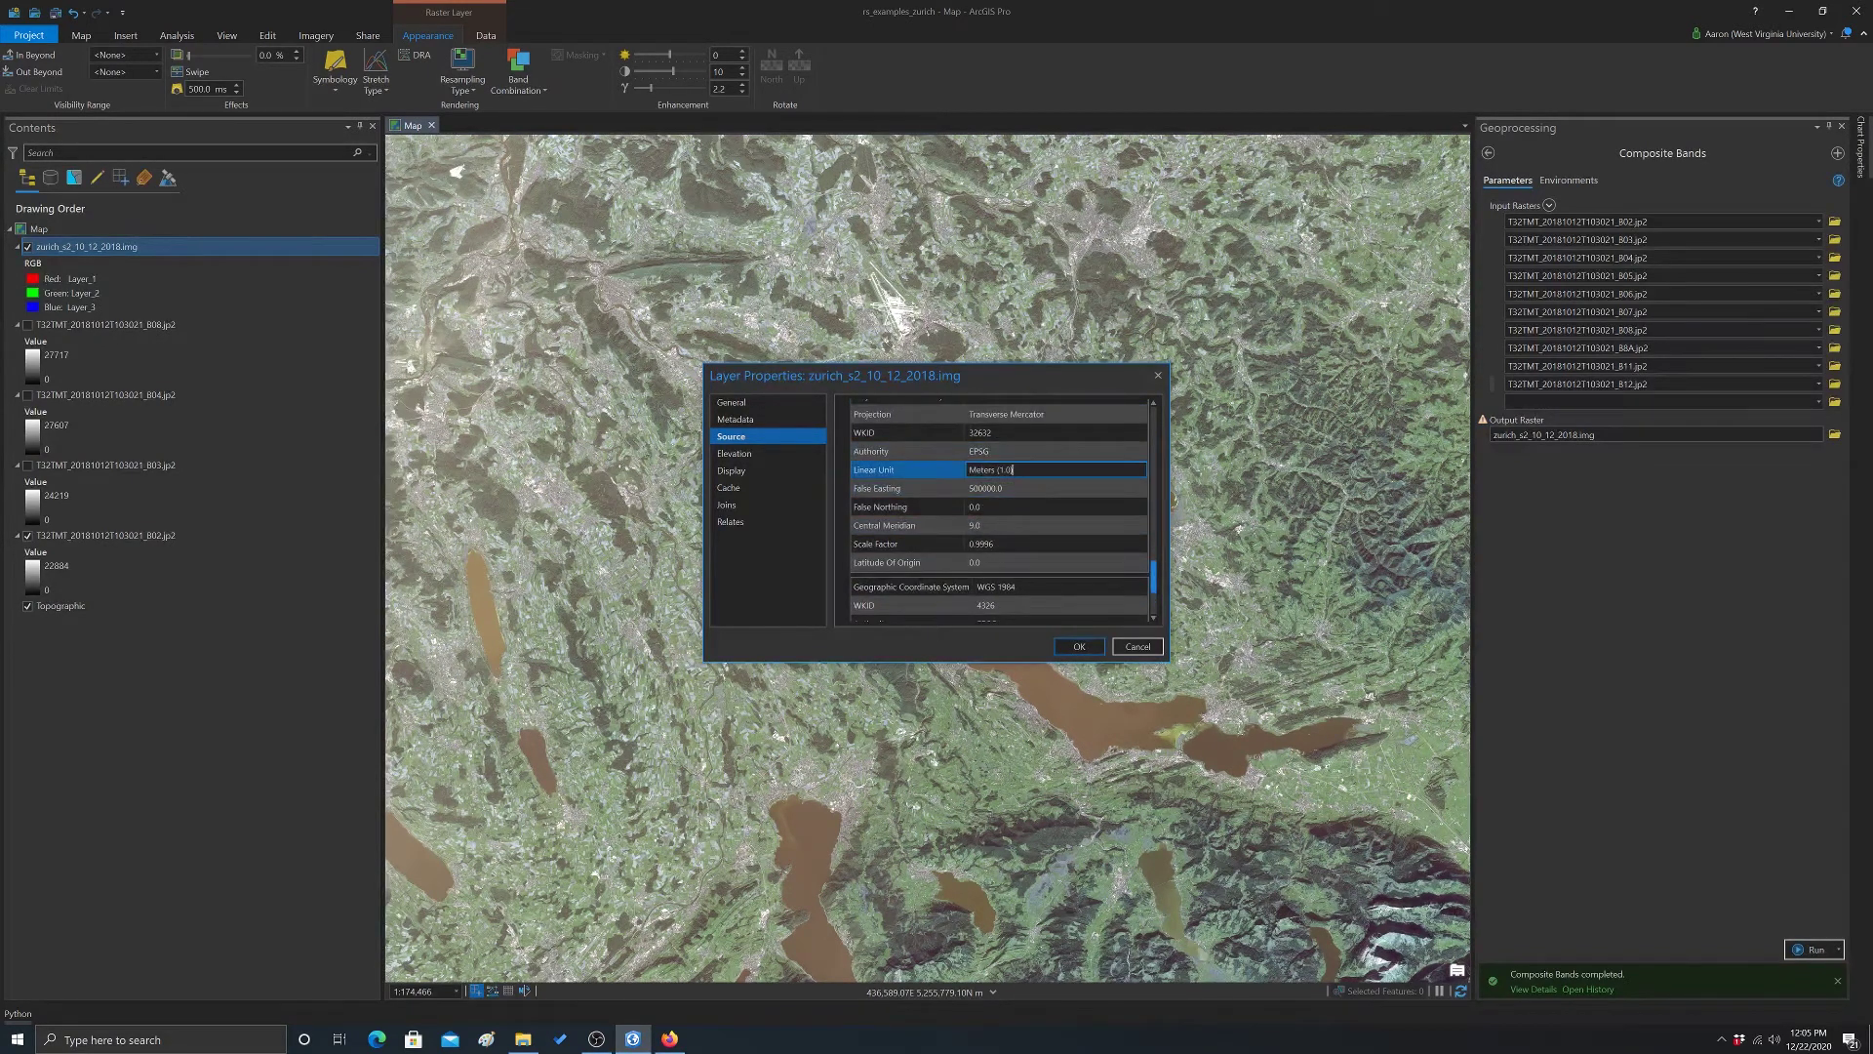
{"action": "scroll", "coordinate": [1012, 472], "scroll_direction": "up", "scroll_amount": 1}
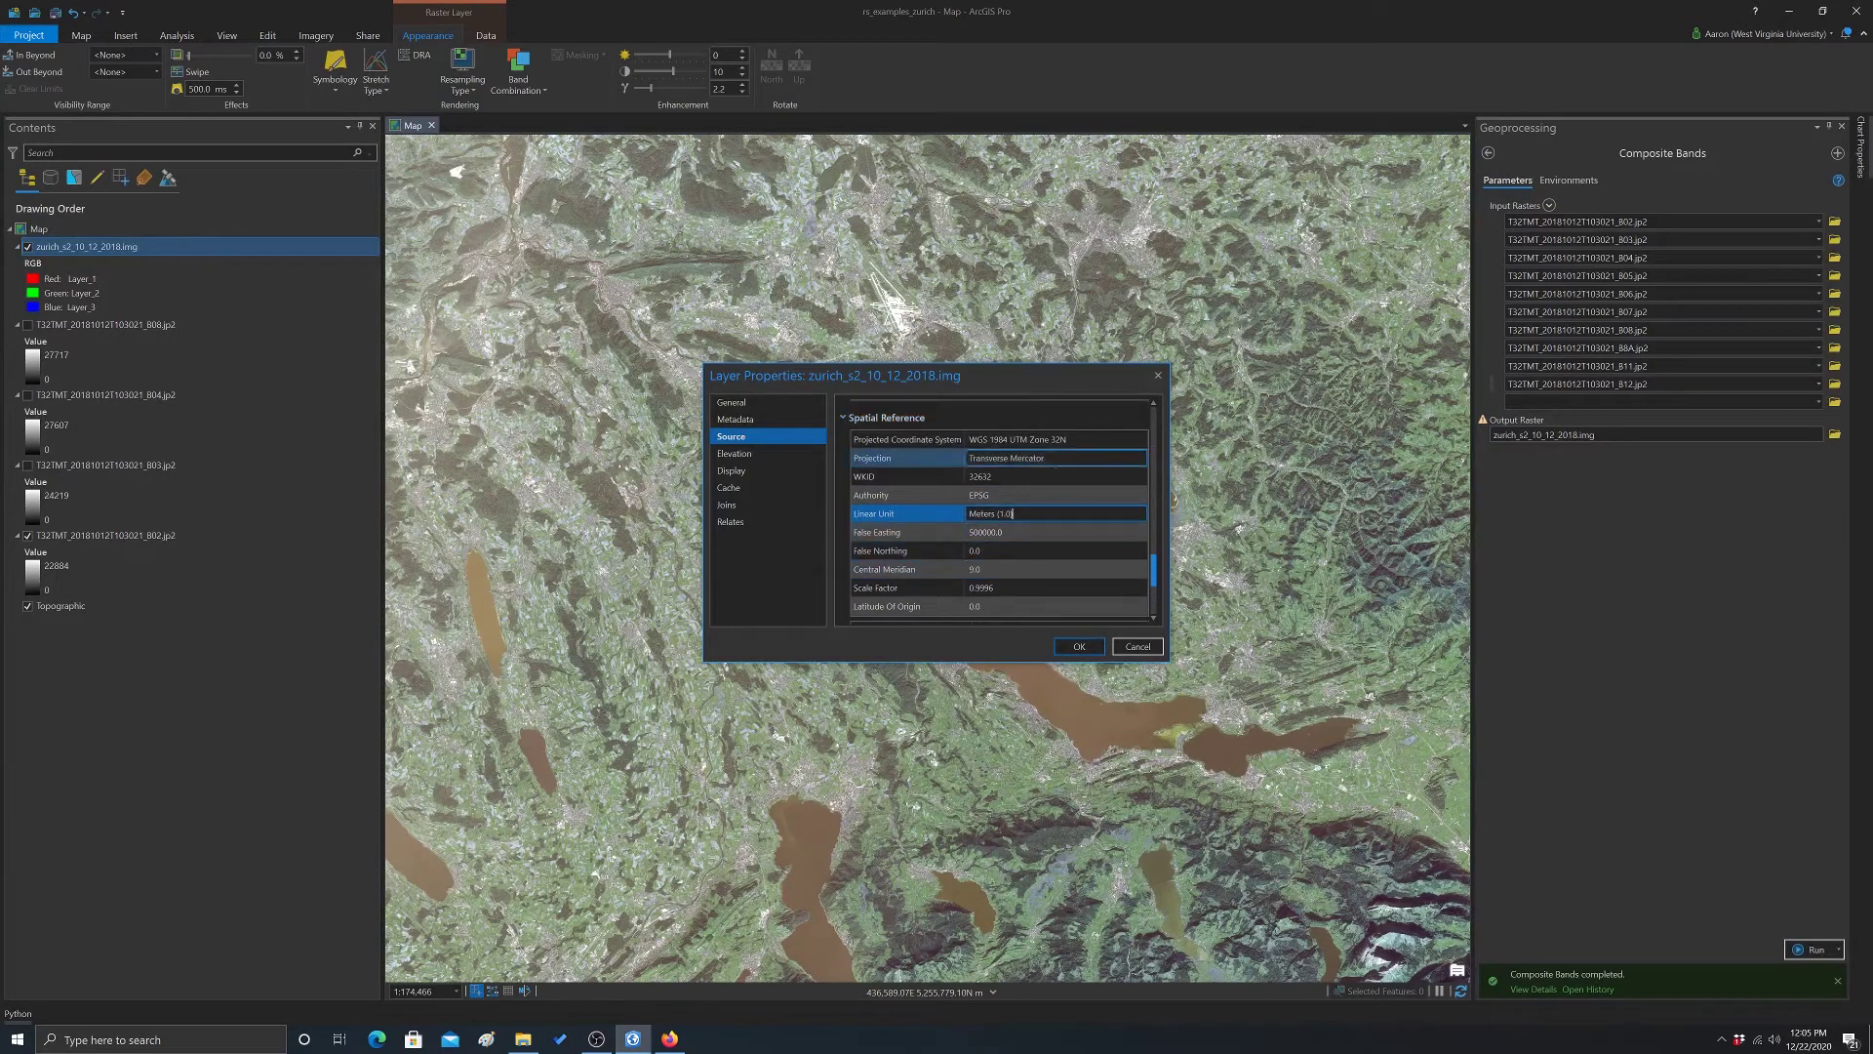
{"action": "scroll", "coordinate": [1083, 527], "scroll_direction": "down", "scroll_amount": 1}
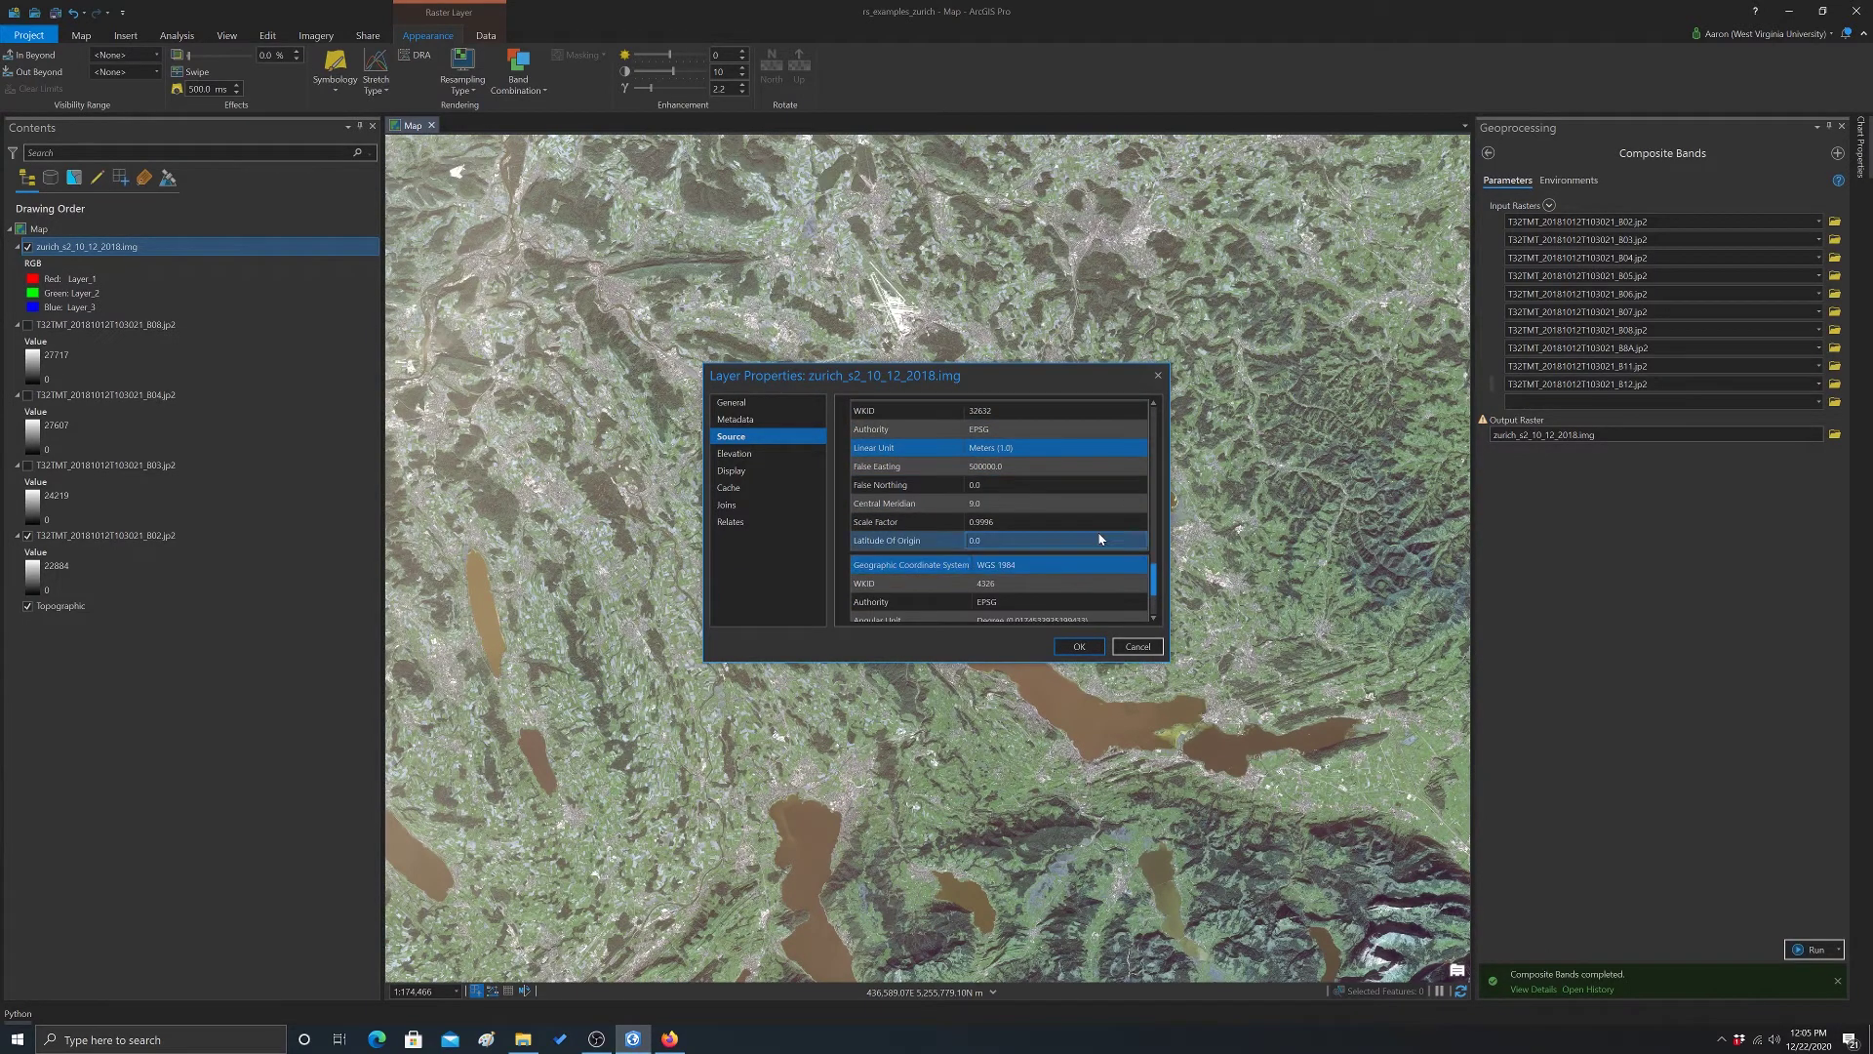
{"action": "scroll", "coordinate": [1100, 539], "scroll_direction": "down", "scroll_amount": 2}
{"action": "left_click", "coordinate": [1049, 479]}
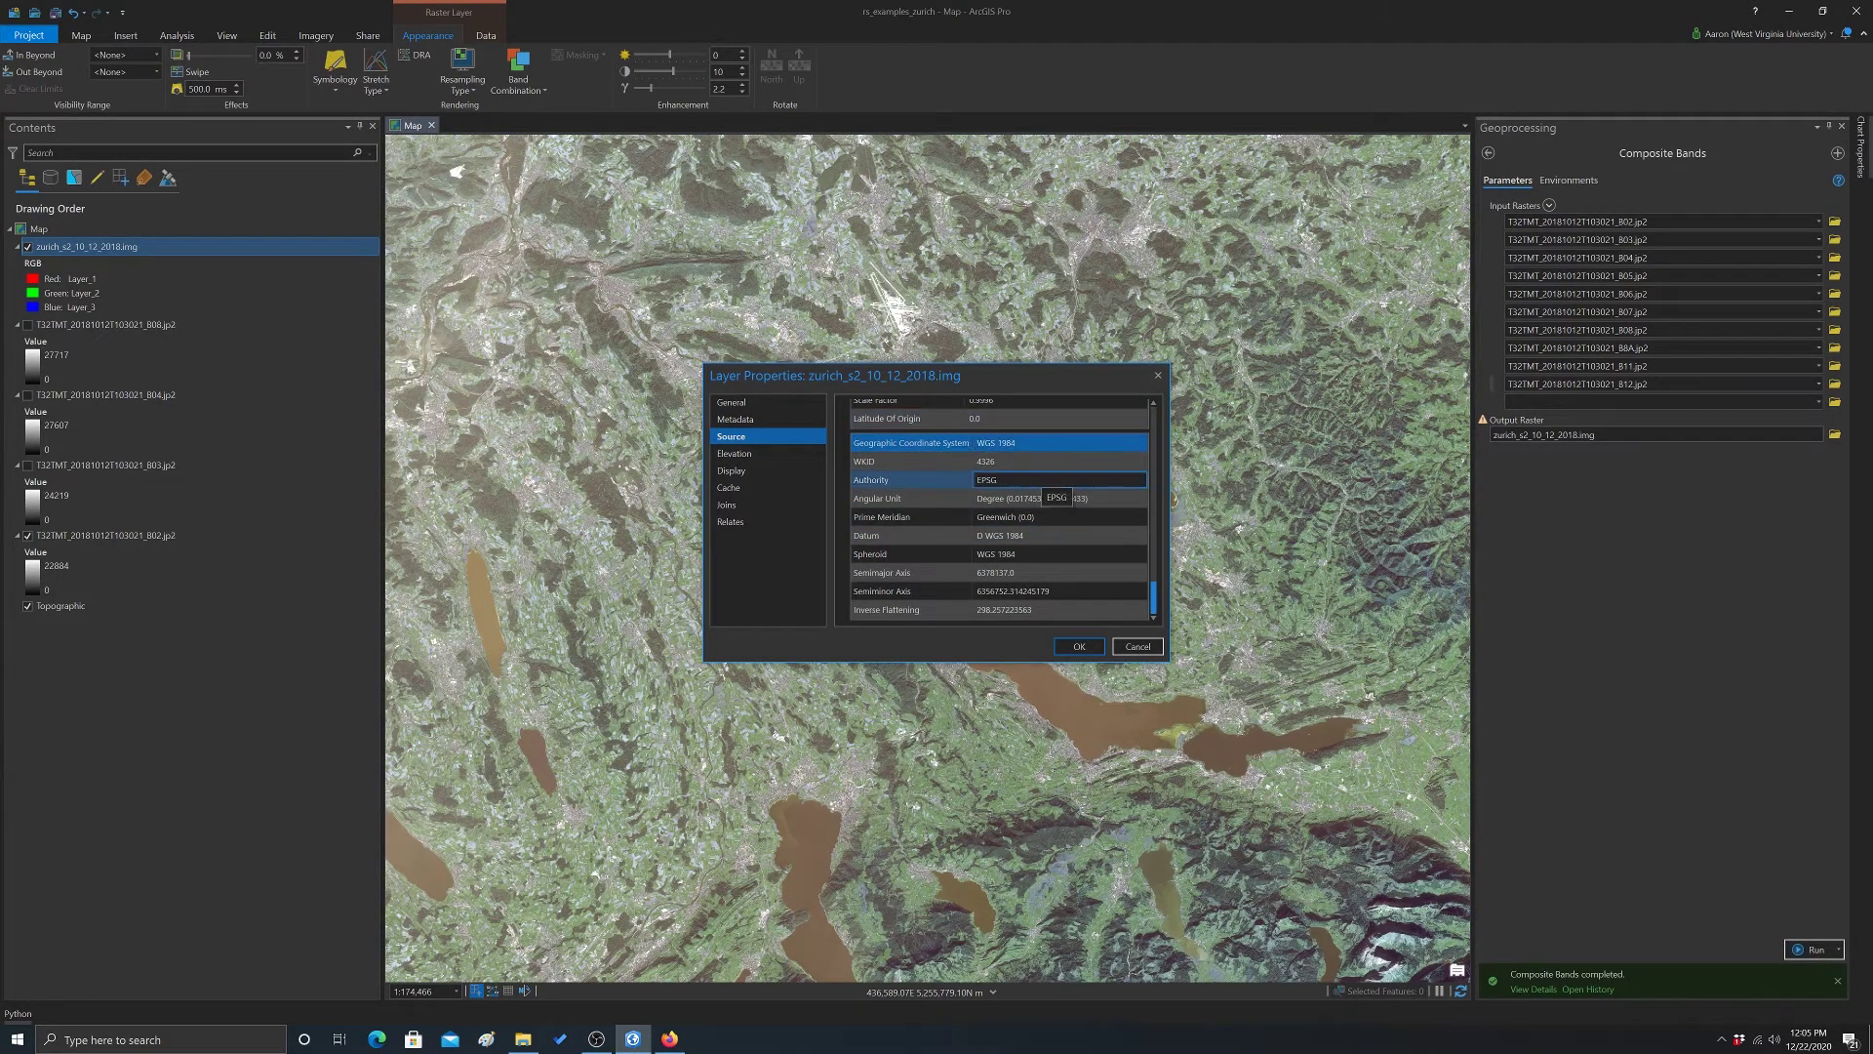
{"action": "scroll", "coordinate": [1068, 506], "scroll_direction": "down", "scroll_amount": 1}
Close layer properties, pan across Zurich, and zoom out to about 1:92,659 to see the whole composite
{"action": "left_click", "coordinate": [1158, 375]}
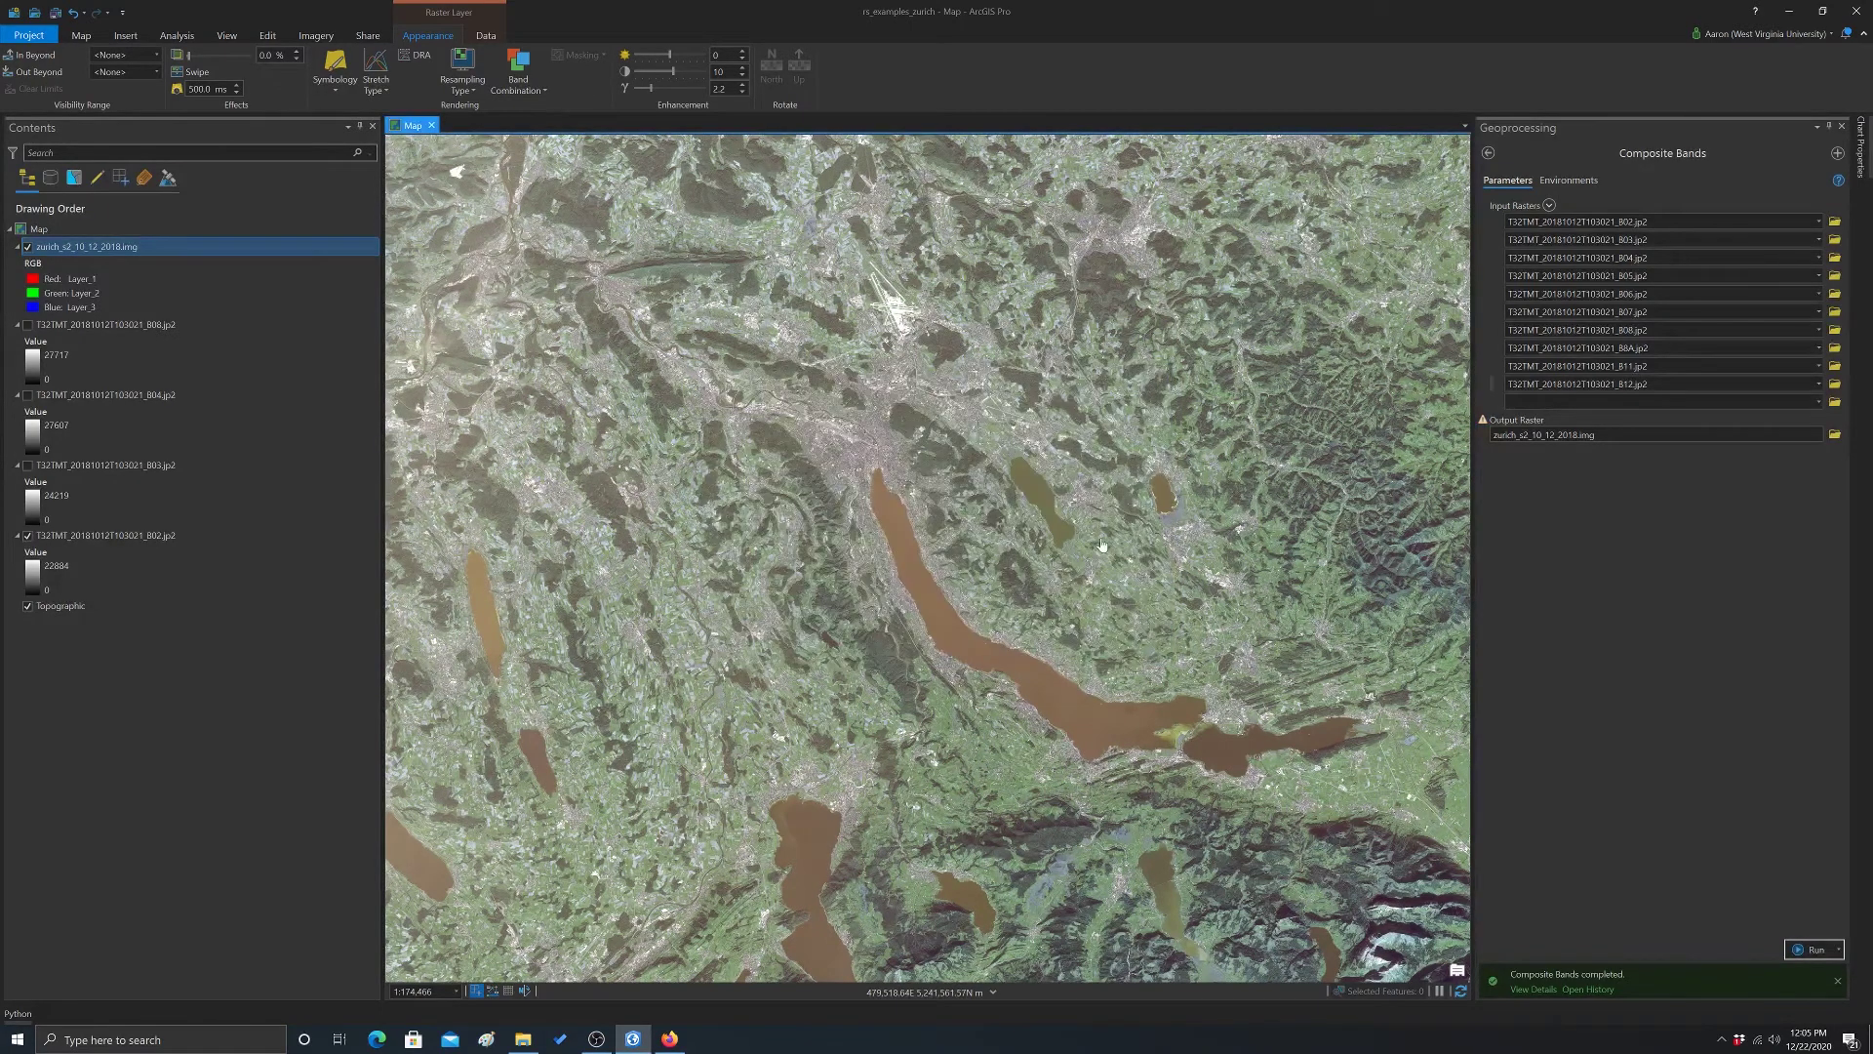
{"action": "left_click_drag", "start_coordinate": [846, 440], "coordinate": [987, 520]}
{"action": "scroll", "coordinate": [987, 520], "scroll_direction": "up", "scroll_amount": 5}
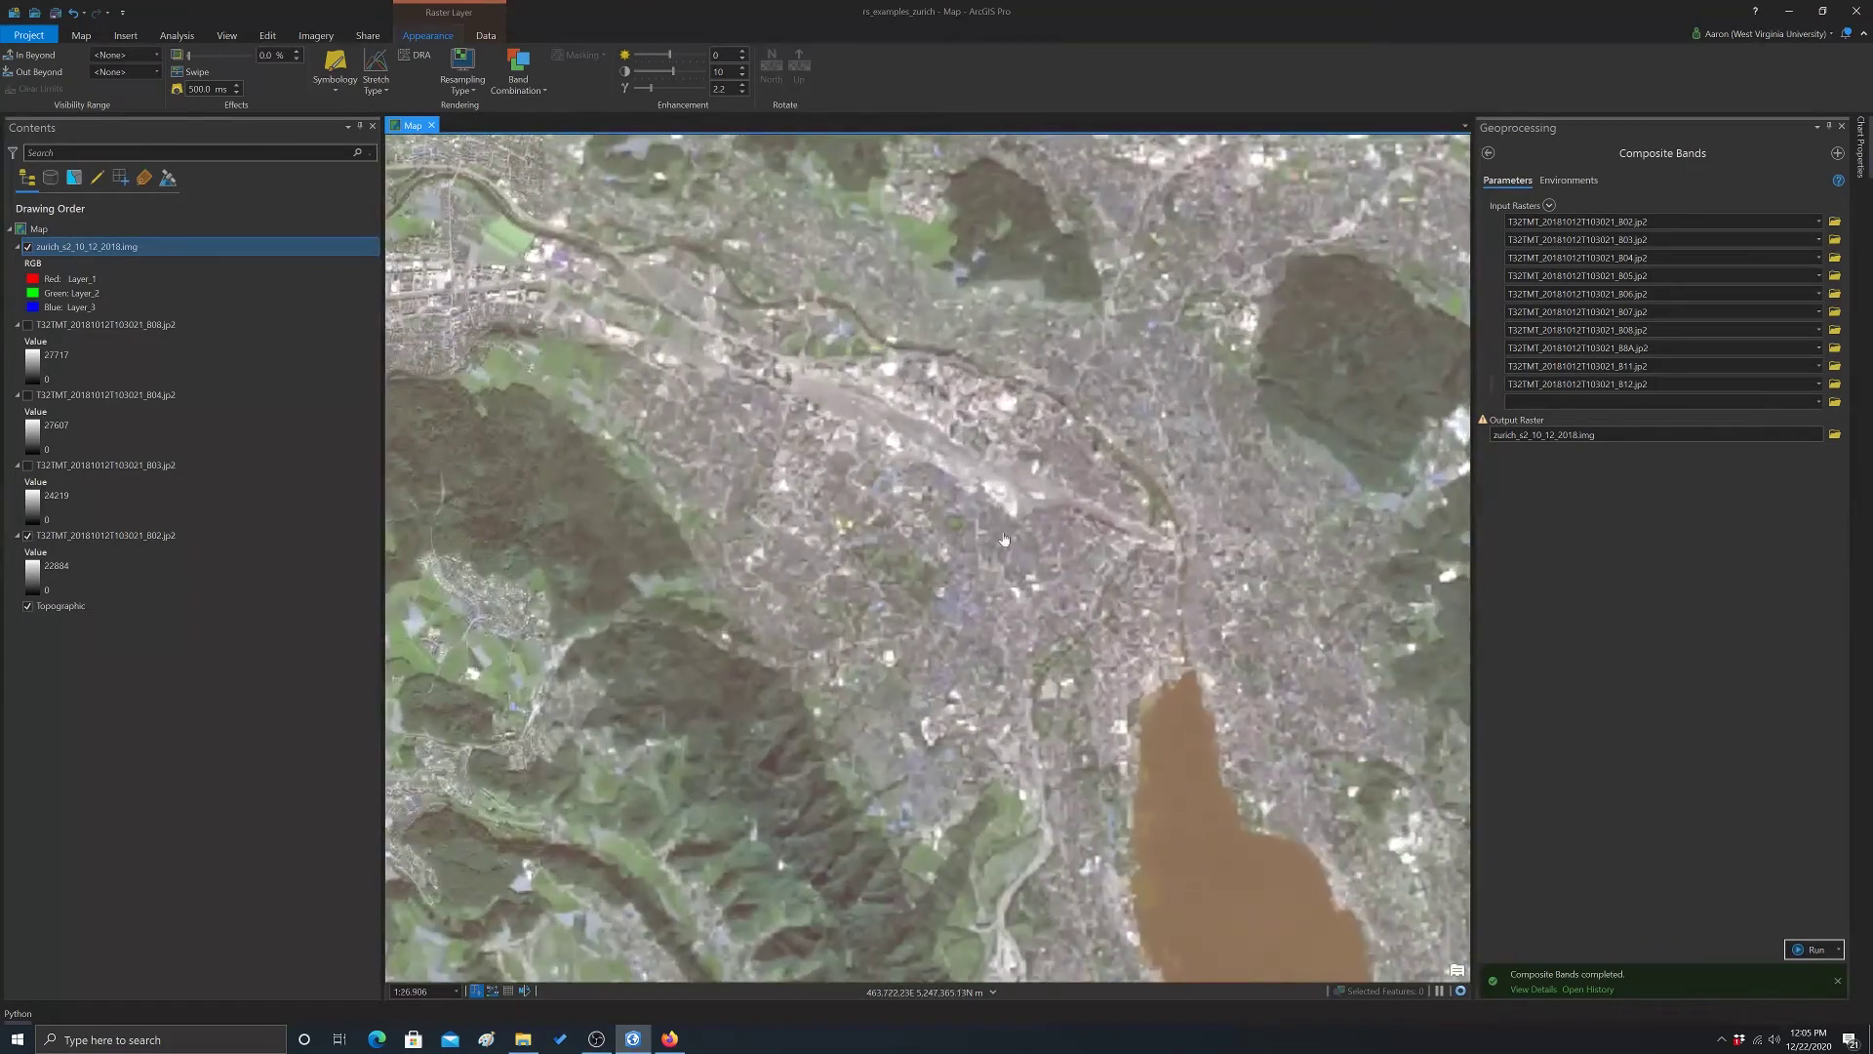
{"action": "scroll", "coordinate": [1003, 538], "scroll_direction": "up", "scroll_amount": 2}
{"action": "left_click_drag", "start_coordinate": [674, 459], "coordinate": [773, 521]}
{"action": "left_click_drag", "start_coordinate": [976, 351], "coordinate": [834, 464]}
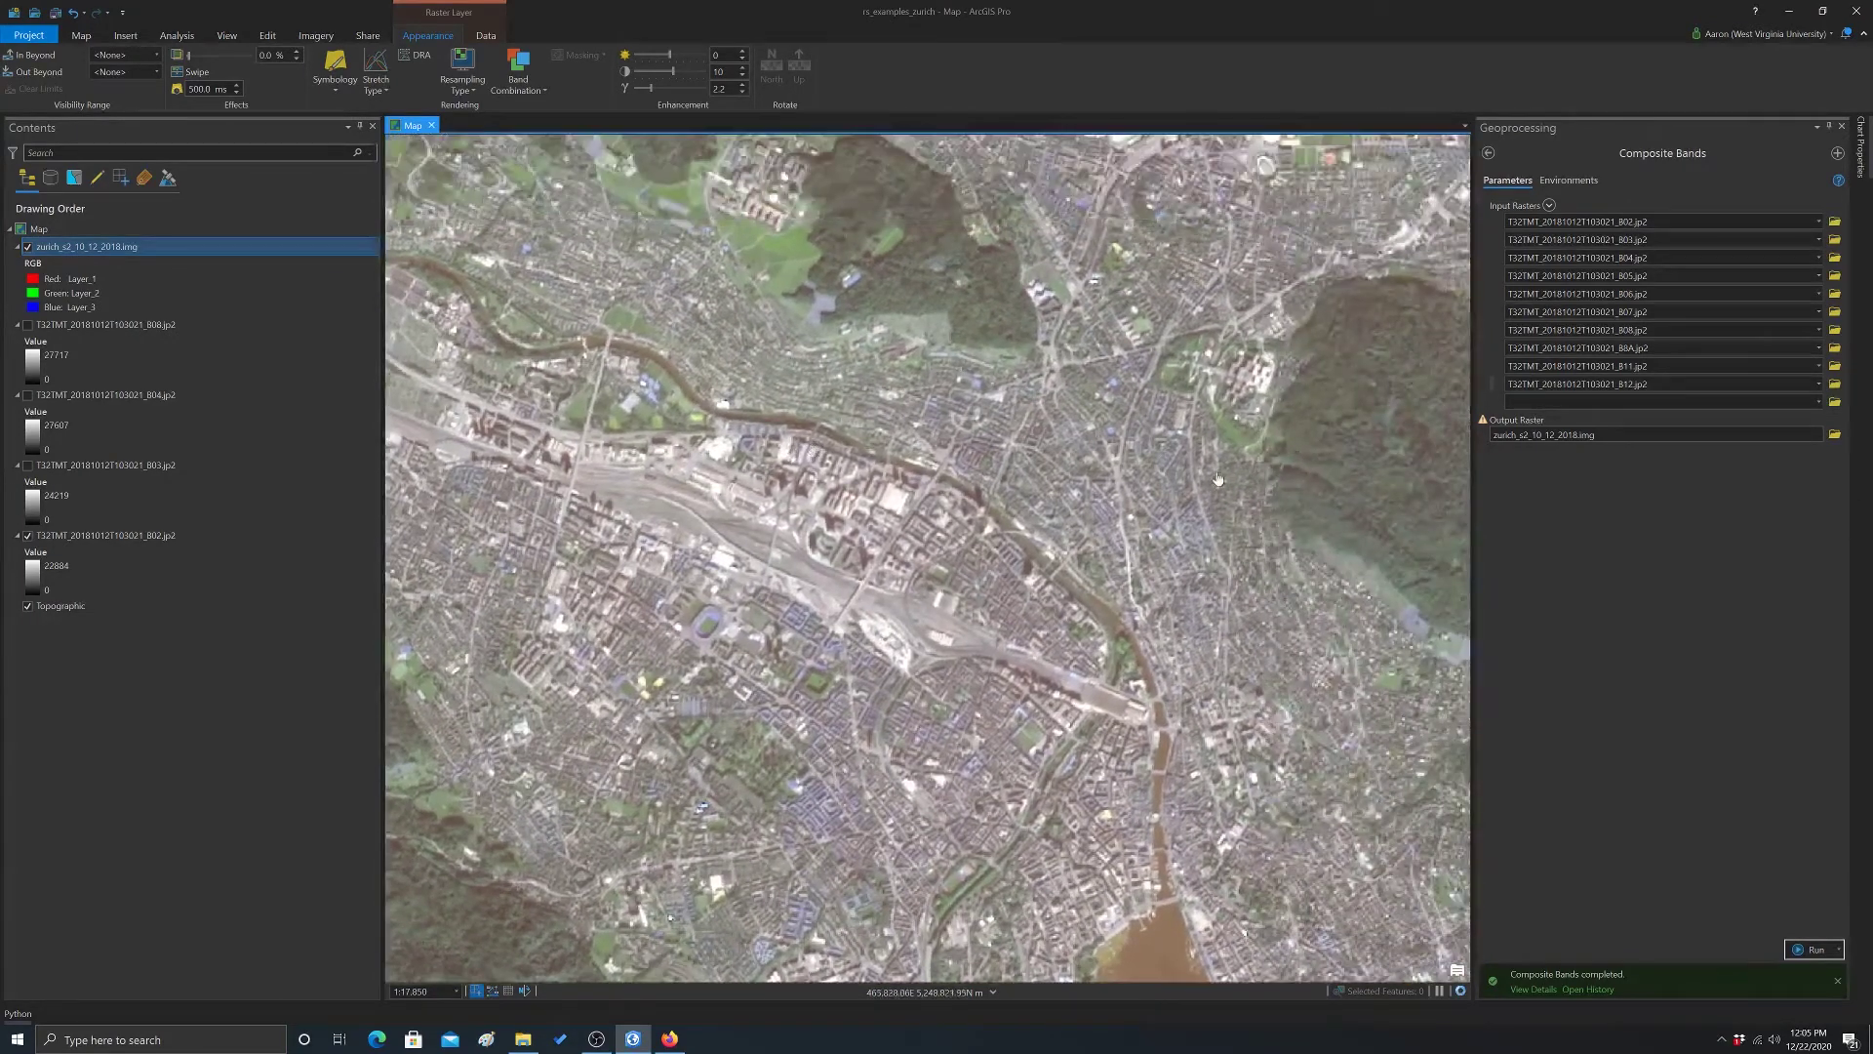
{"action": "left_click_drag", "start_coordinate": [1218, 479], "coordinate": [1110, 387]}
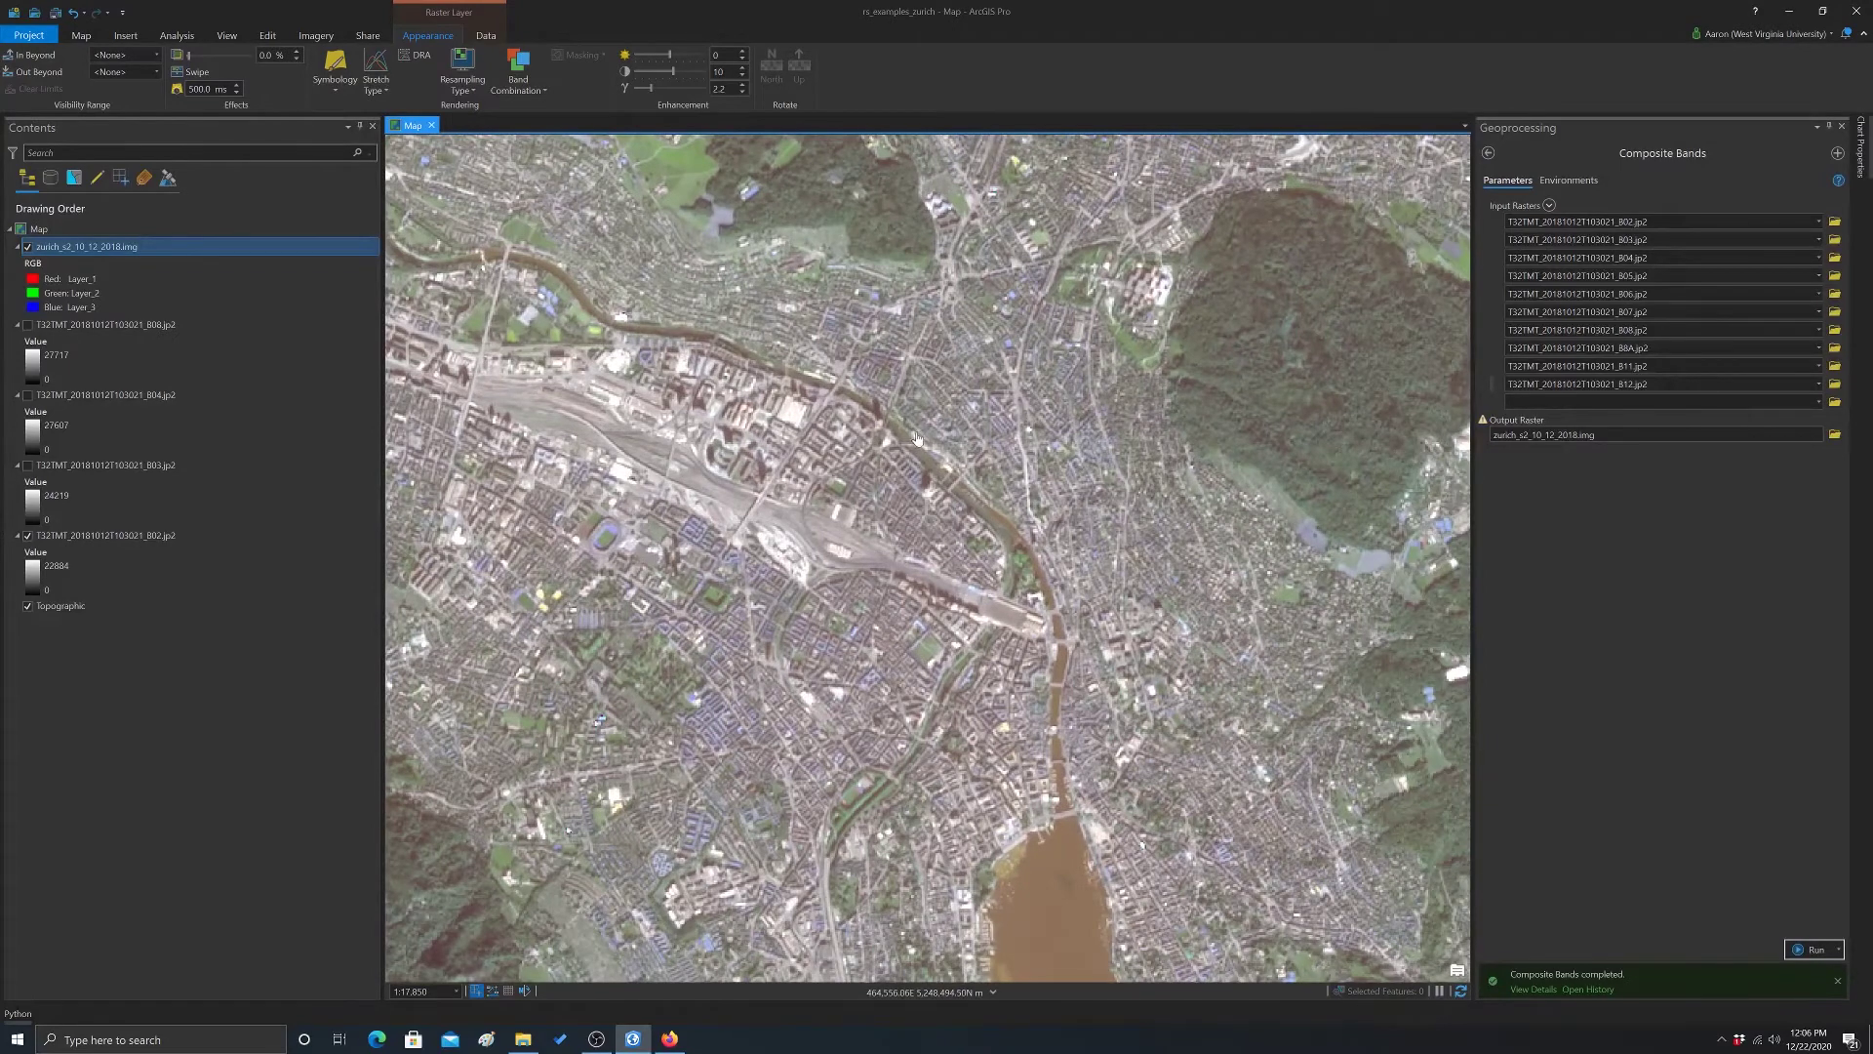
{"action": "left_click_drag", "start_coordinate": [956, 568], "coordinate": [1141, 634]}
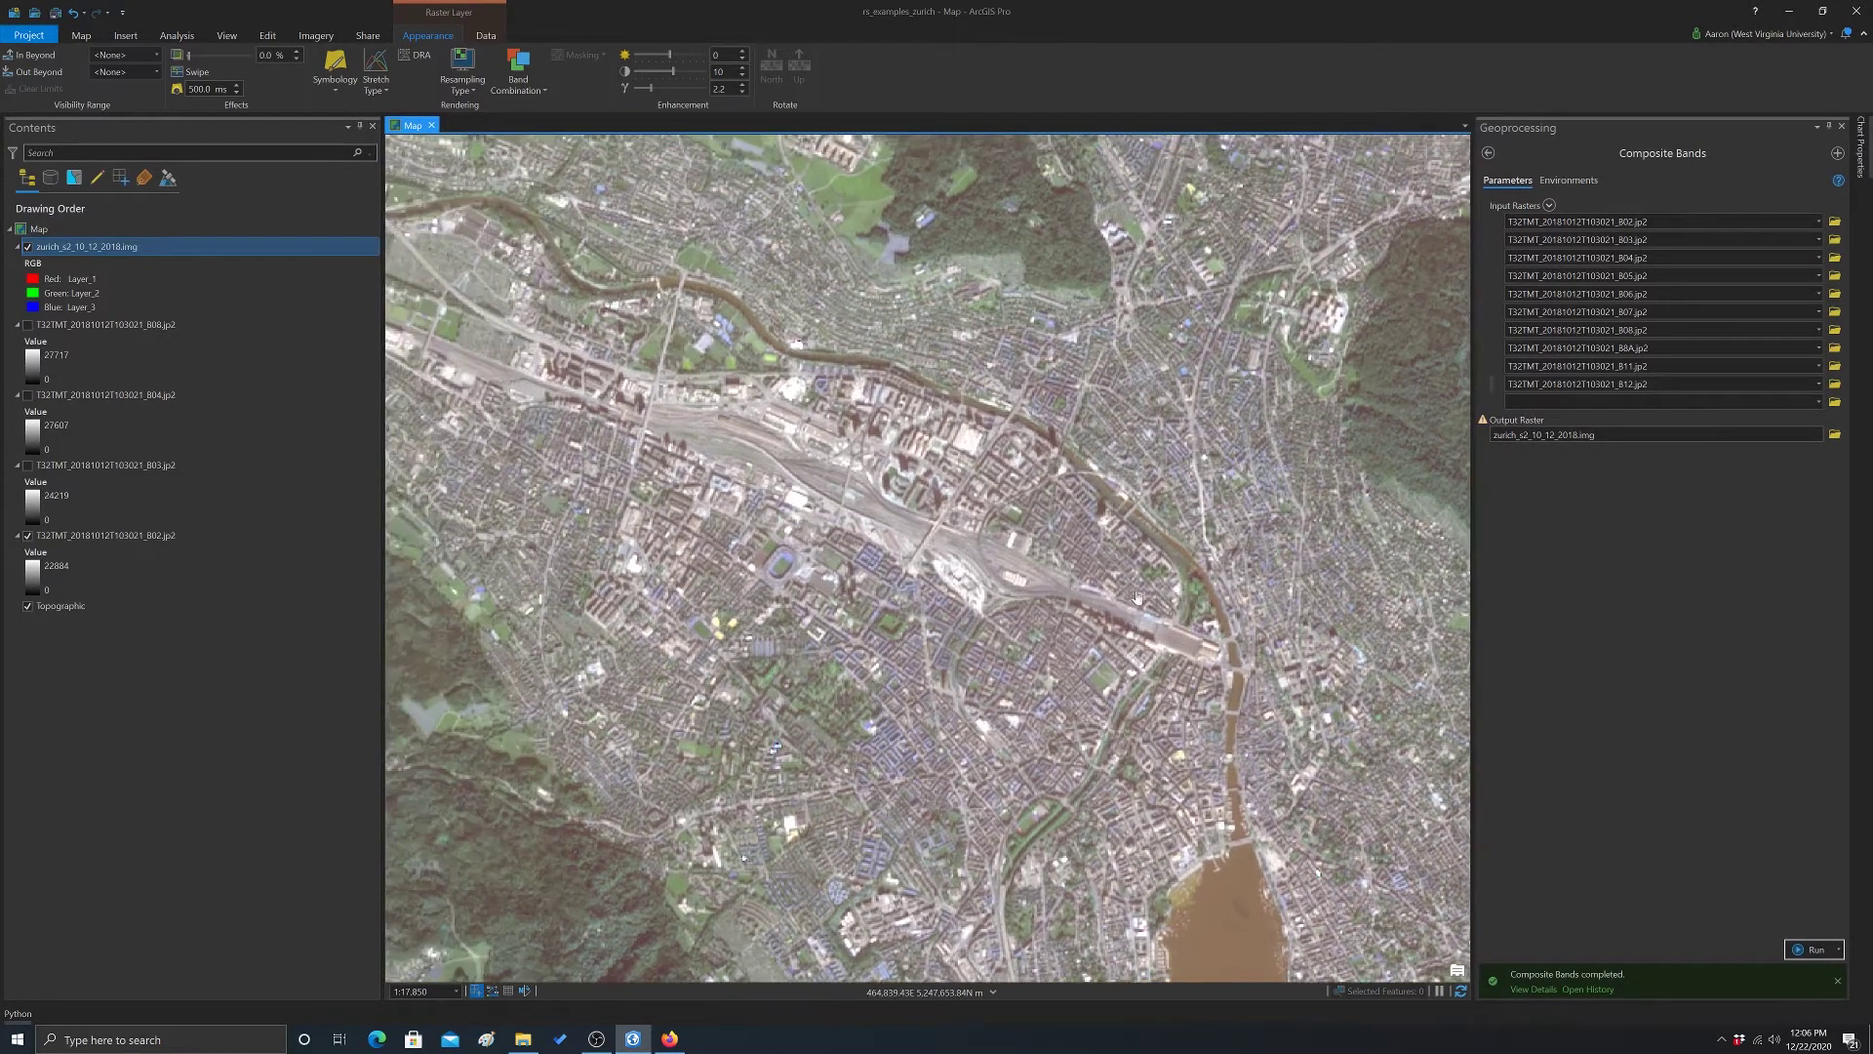
{"action": "left_click_drag", "start_coordinate": [671, 395], "coordinate": [825, 486]}
{"action": "left_click_drag", "start_coordinate": [597, 421], "coordinate": [932, 517]}
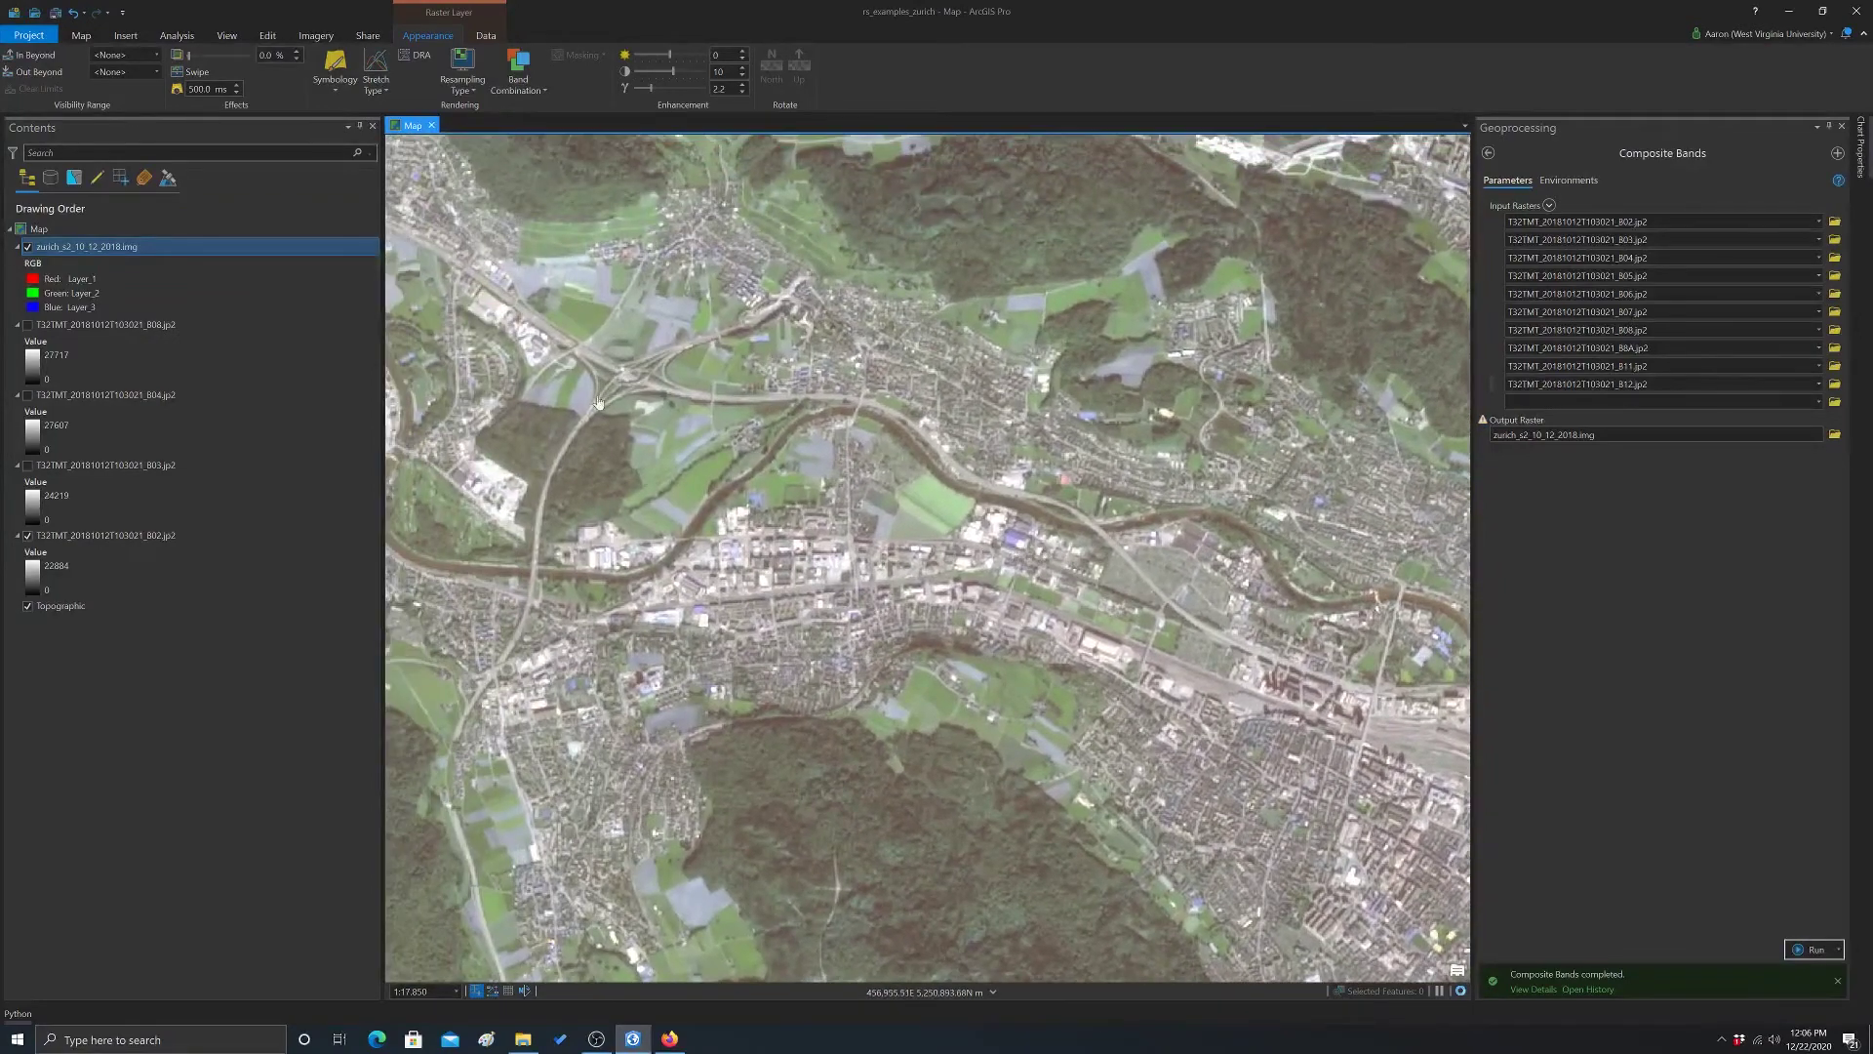
{"action": "left_click_drag", "start_coordinate": [593, 402], "coordinate": [1021, 472]}
{"action": "scroll", "coordinate": [986, 460], "scroll_direction": "down", "scroll_amount": 3}
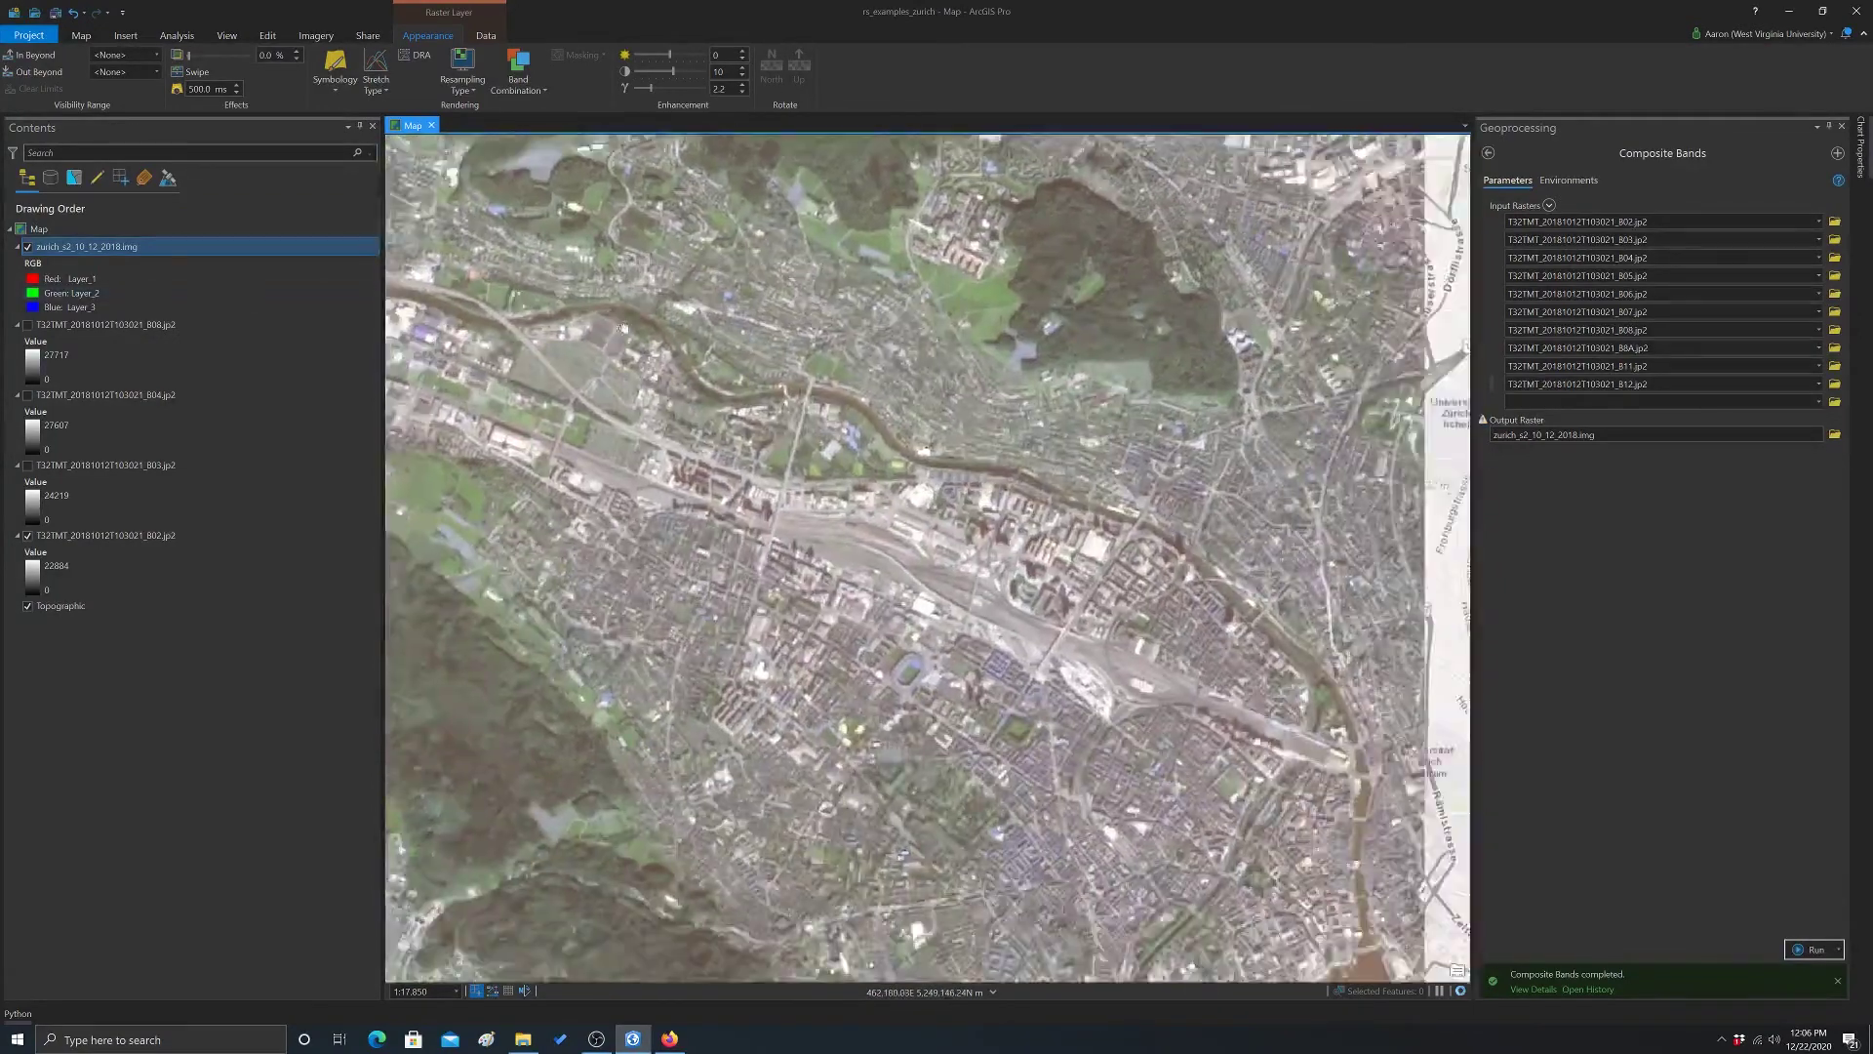
{"action": "scroll", "coordinate": [1058, 417], "scroll_direction": "down", "scroll_amount": 4}
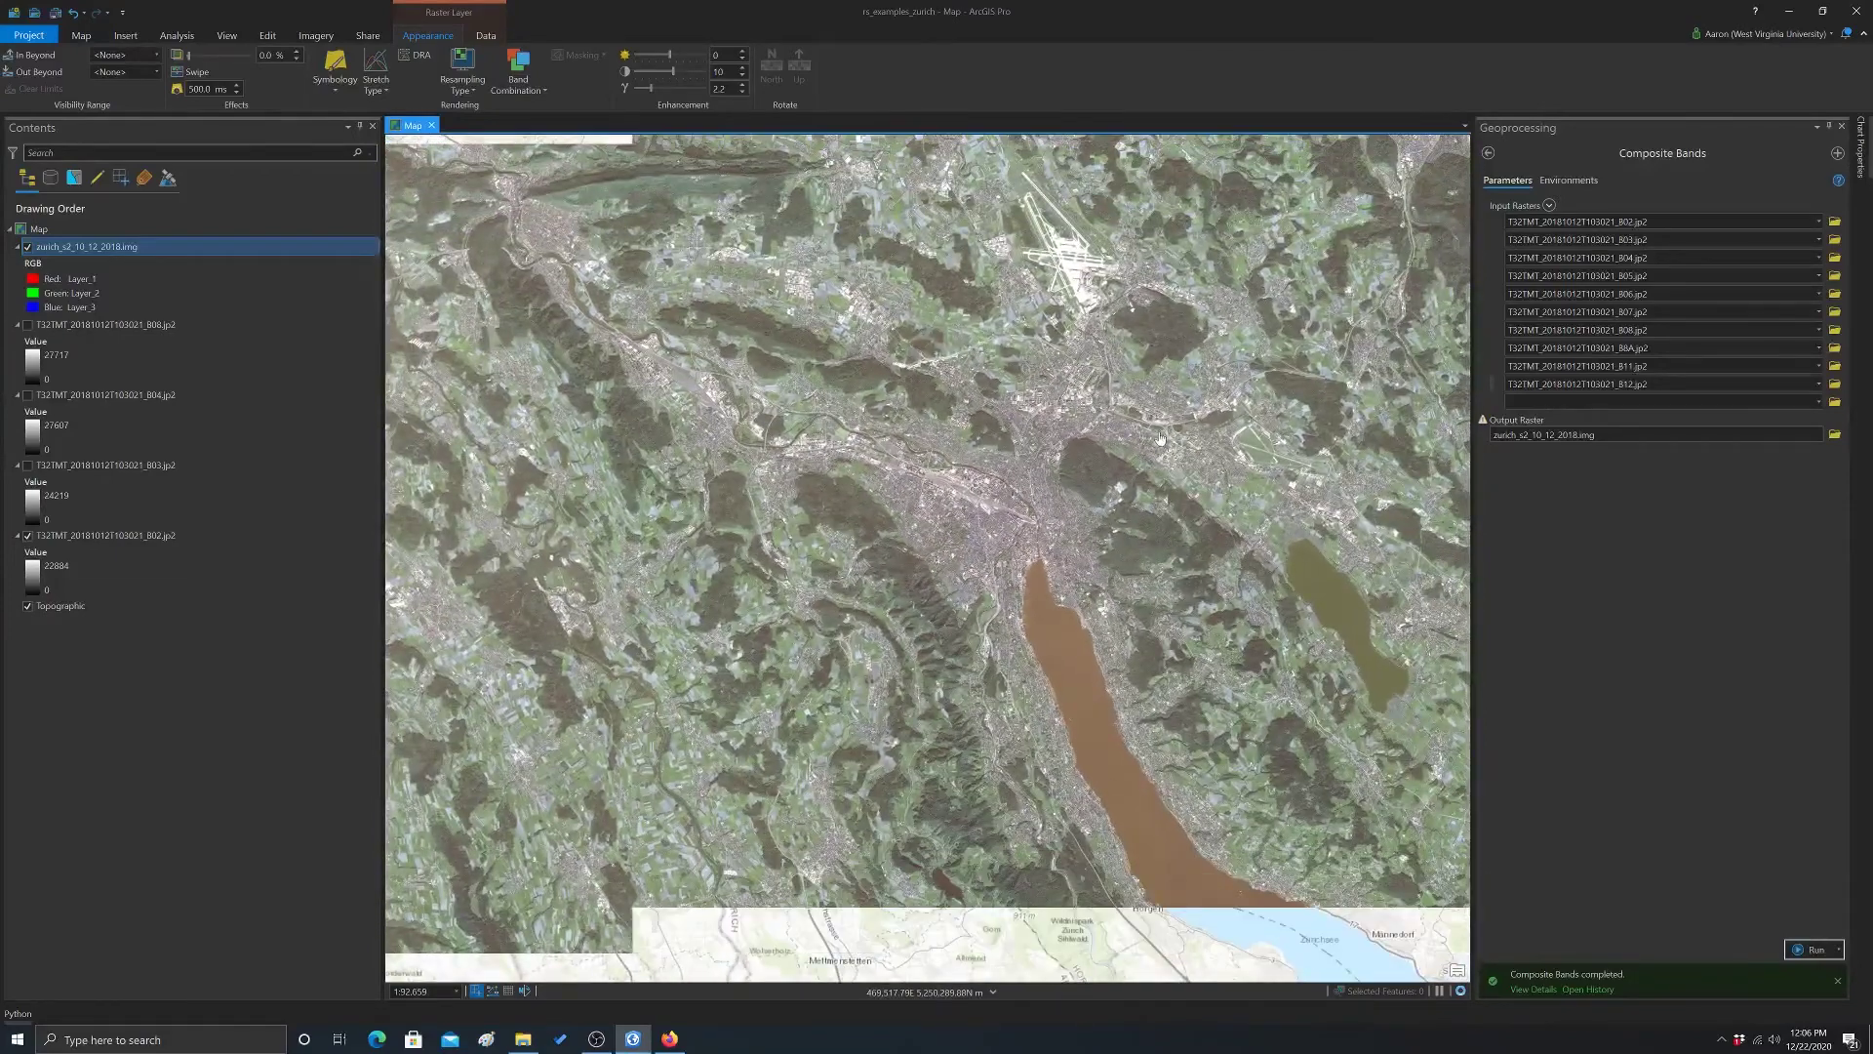
{"action": "scroll", "coordinate": [1141, 473], "scroll_direction": "down", "scroll_amount": 1}
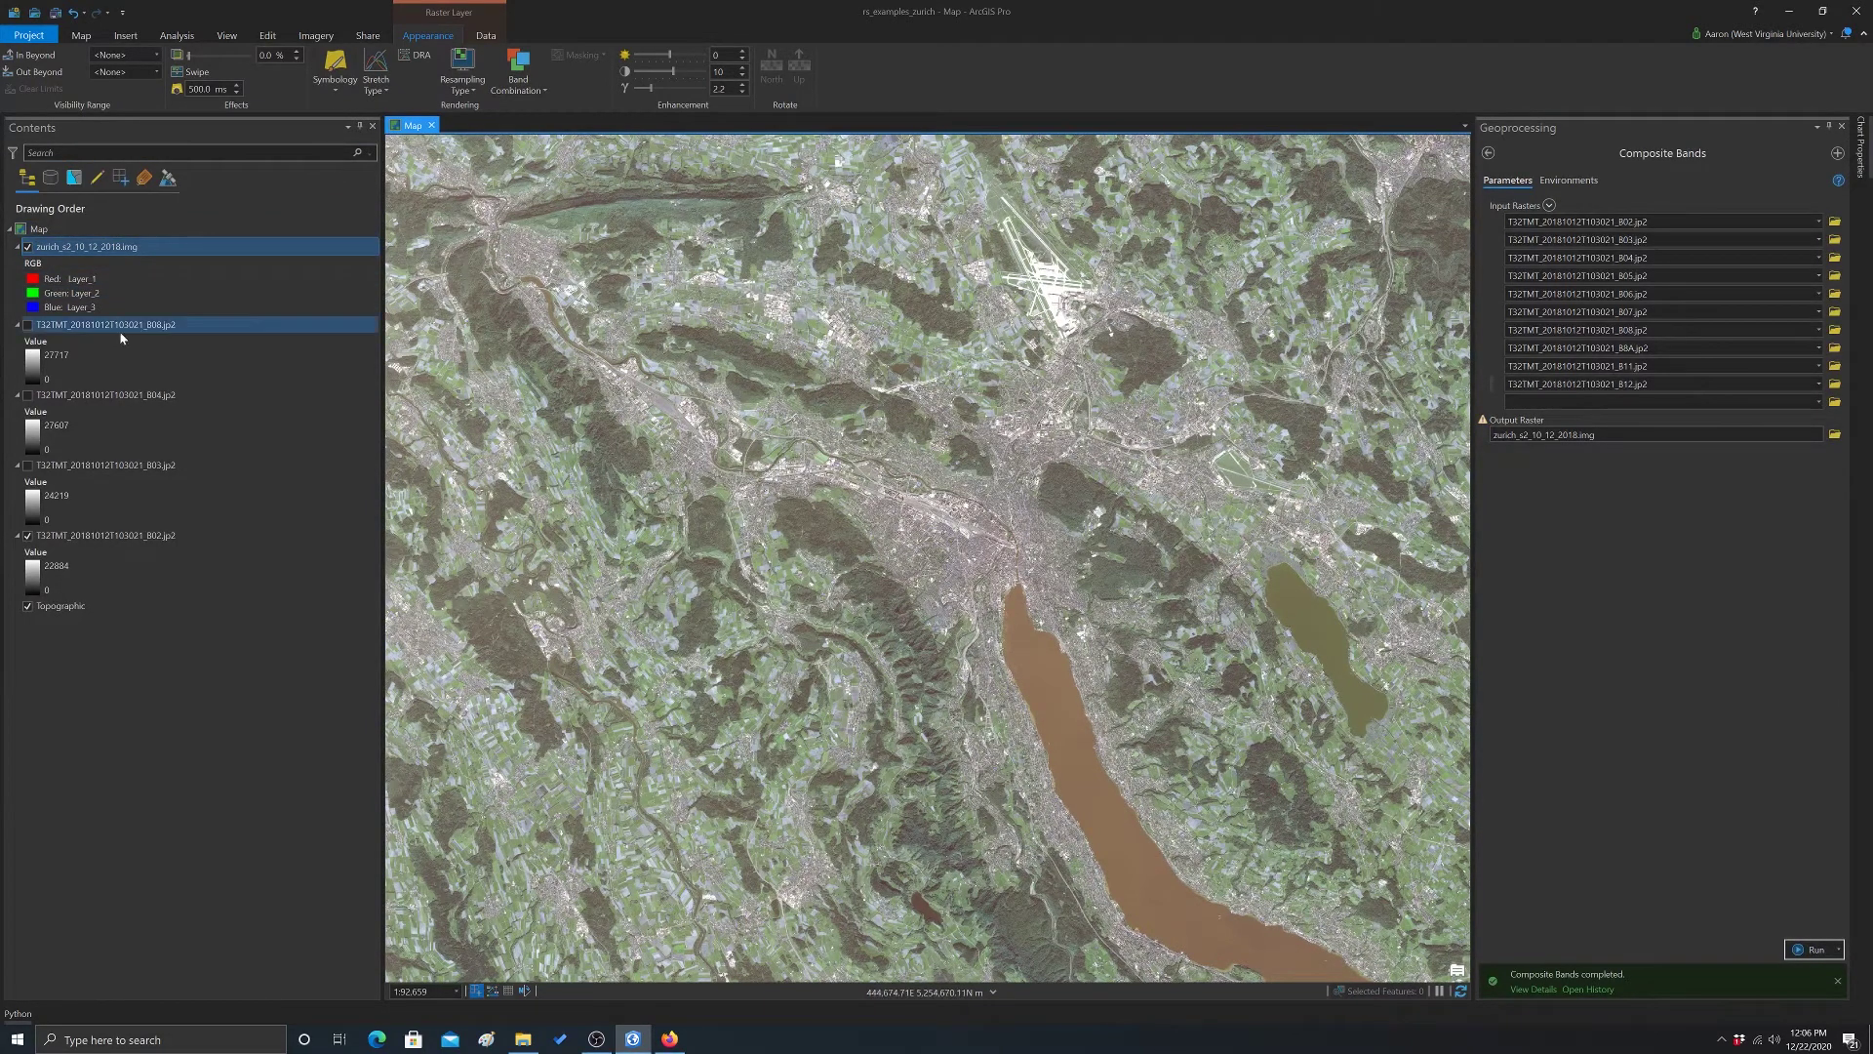
Save a custom band combination 'S2 True Color' (Layer_3, Layer_2, Layer_1) for the composite and apply it
{"action": "left_click", "coordinate": [55, 248]}
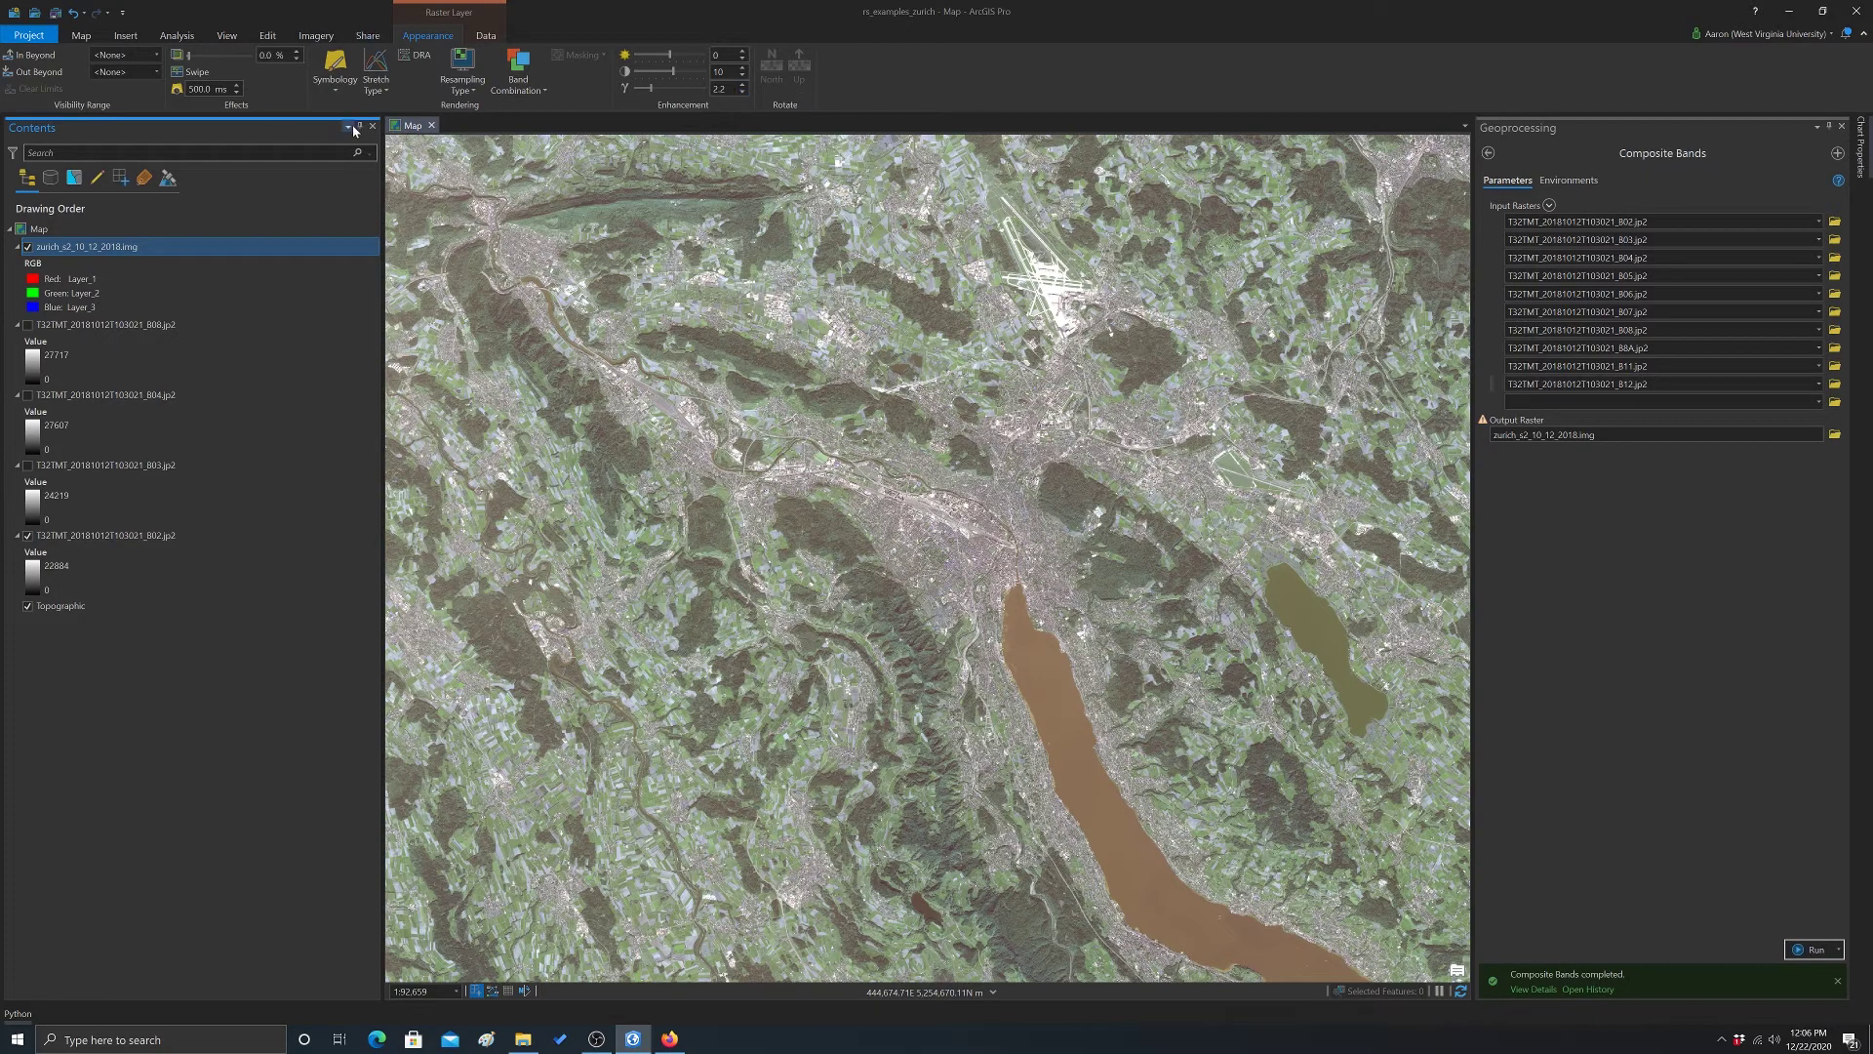
{"action": "left_click", "coordinate": [544, 91]}
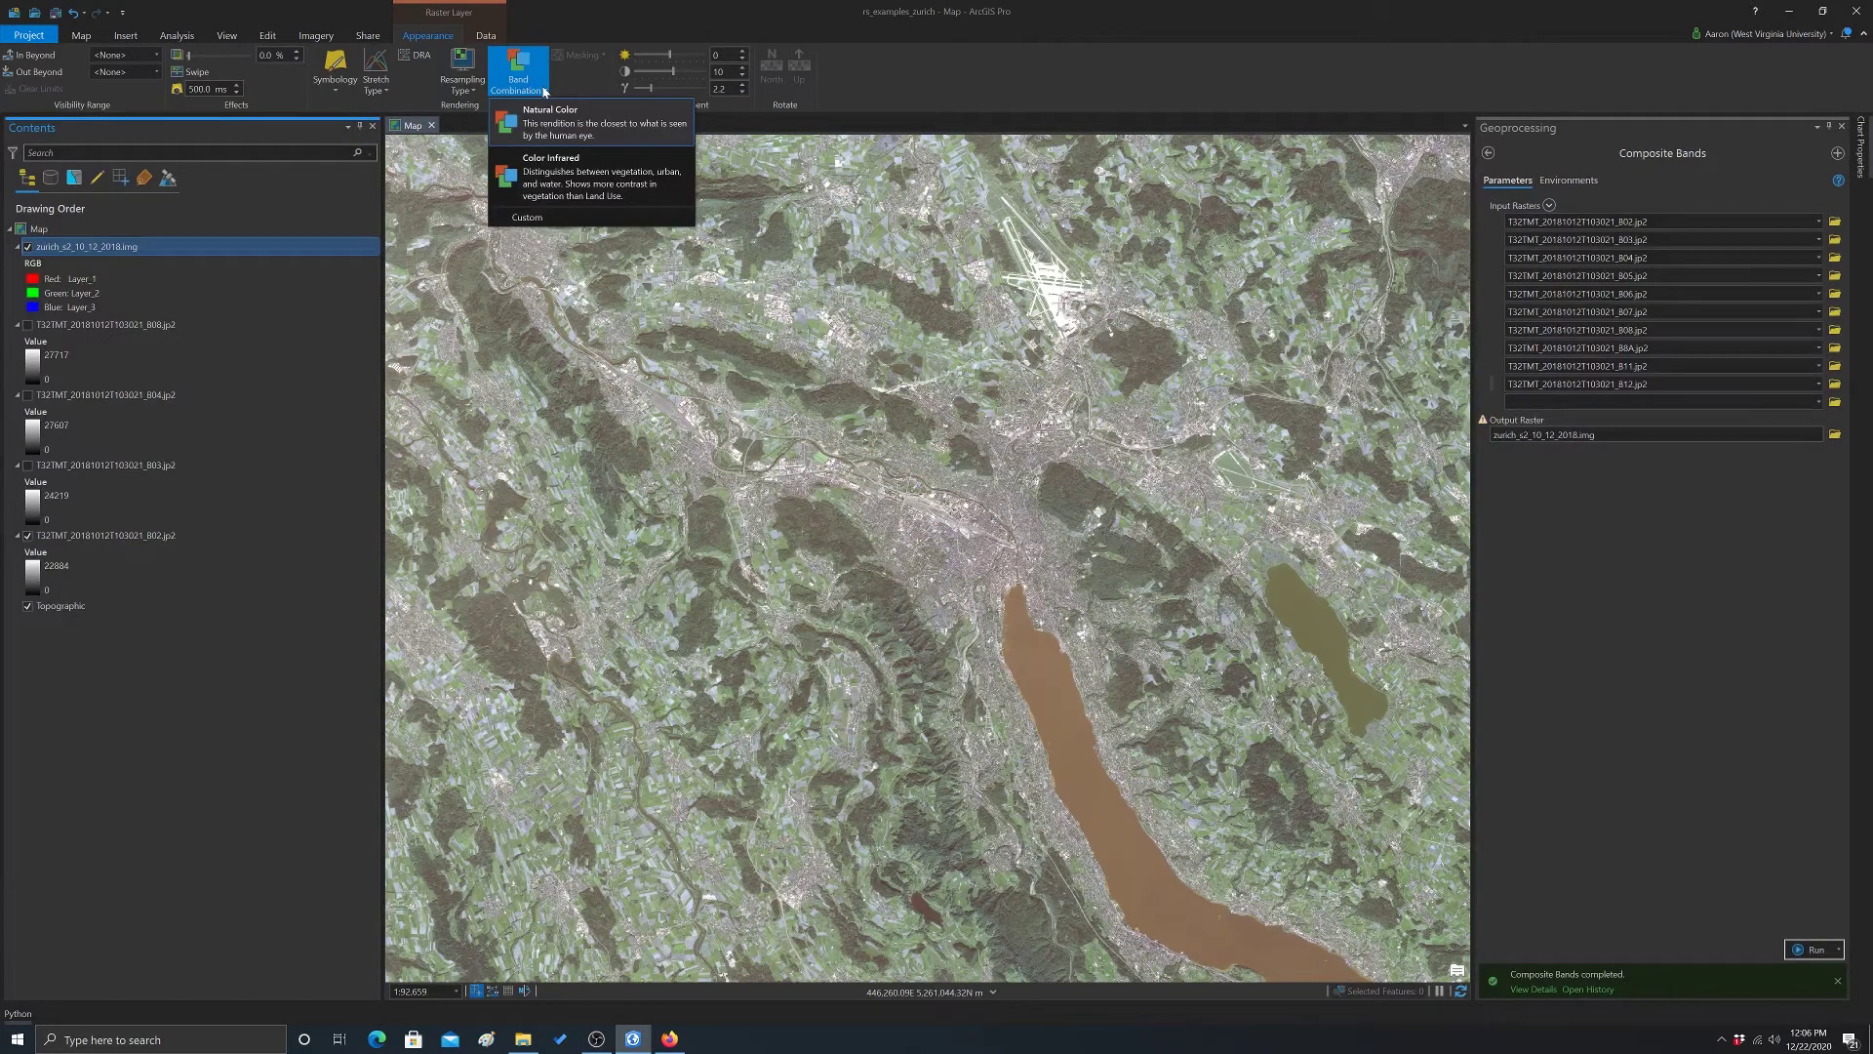
{"action": "left_click", "coordinate": [524, 219]}
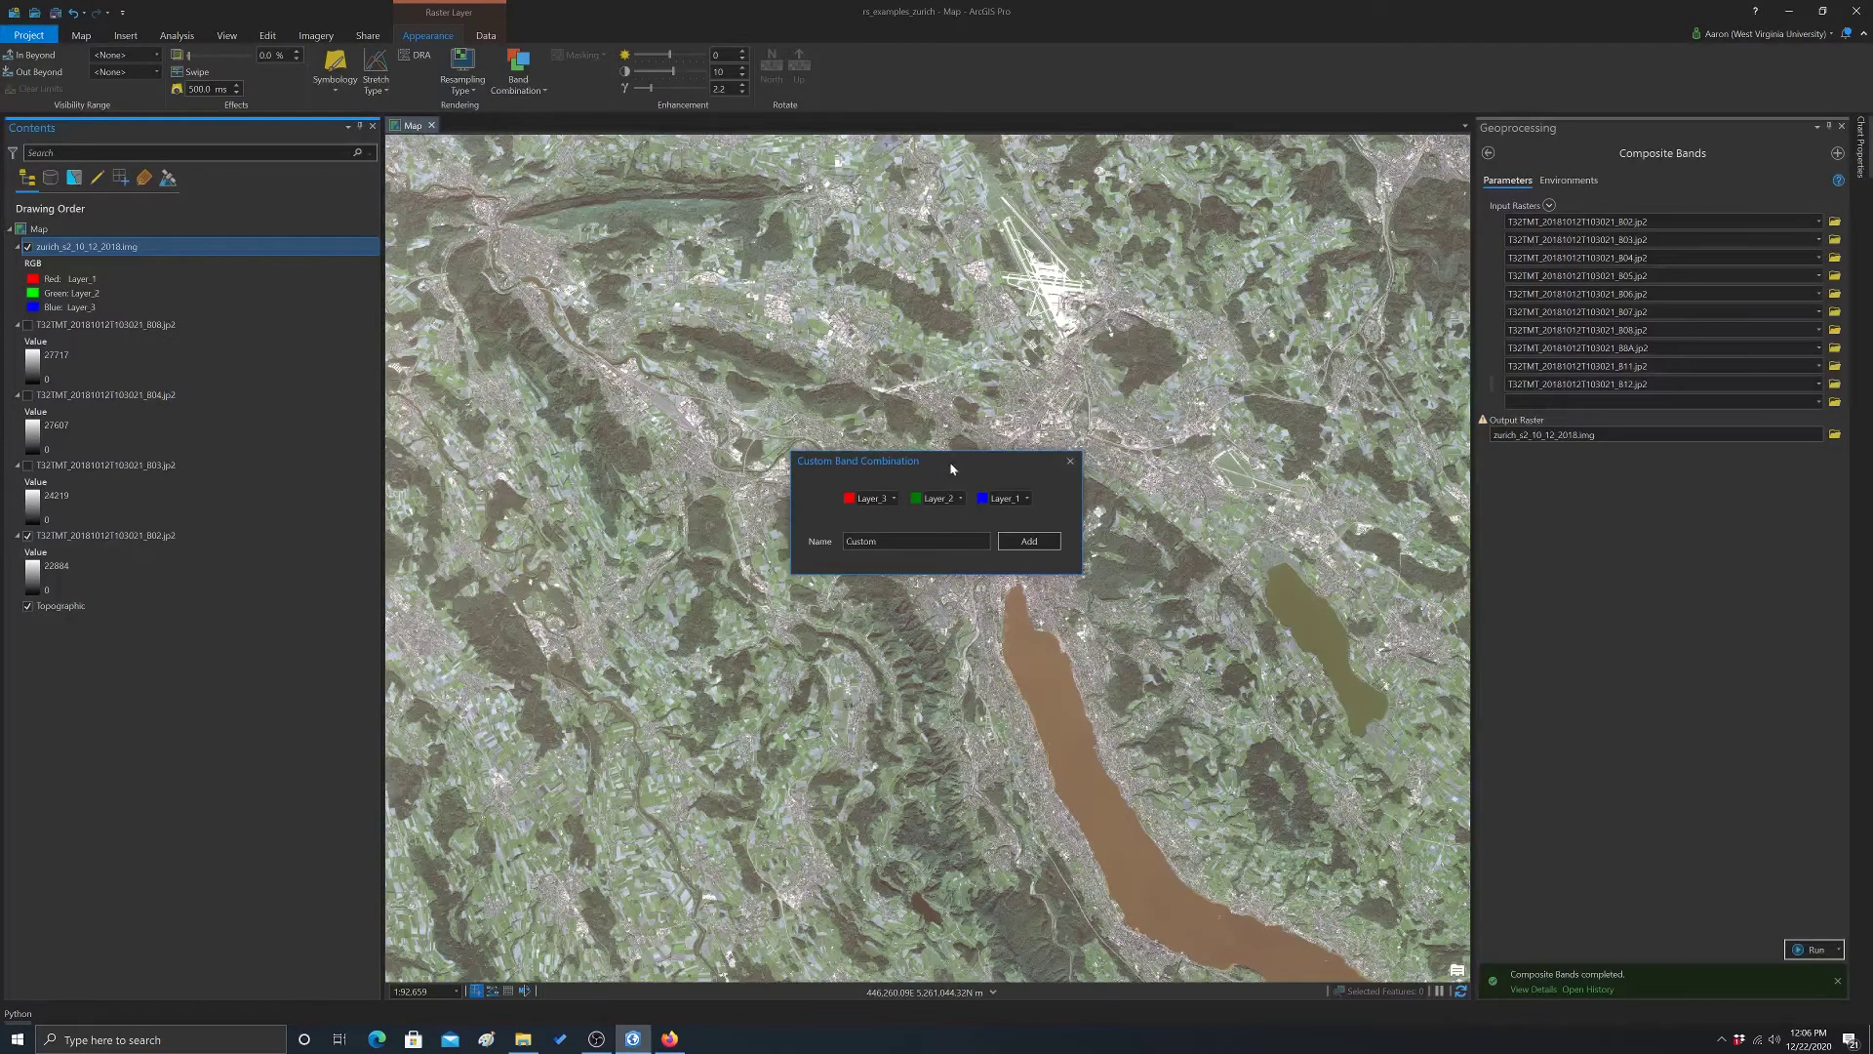
{"action": "left_click_drag", "start_coordinate": [950, 465], "coordinate": [946, 346]}
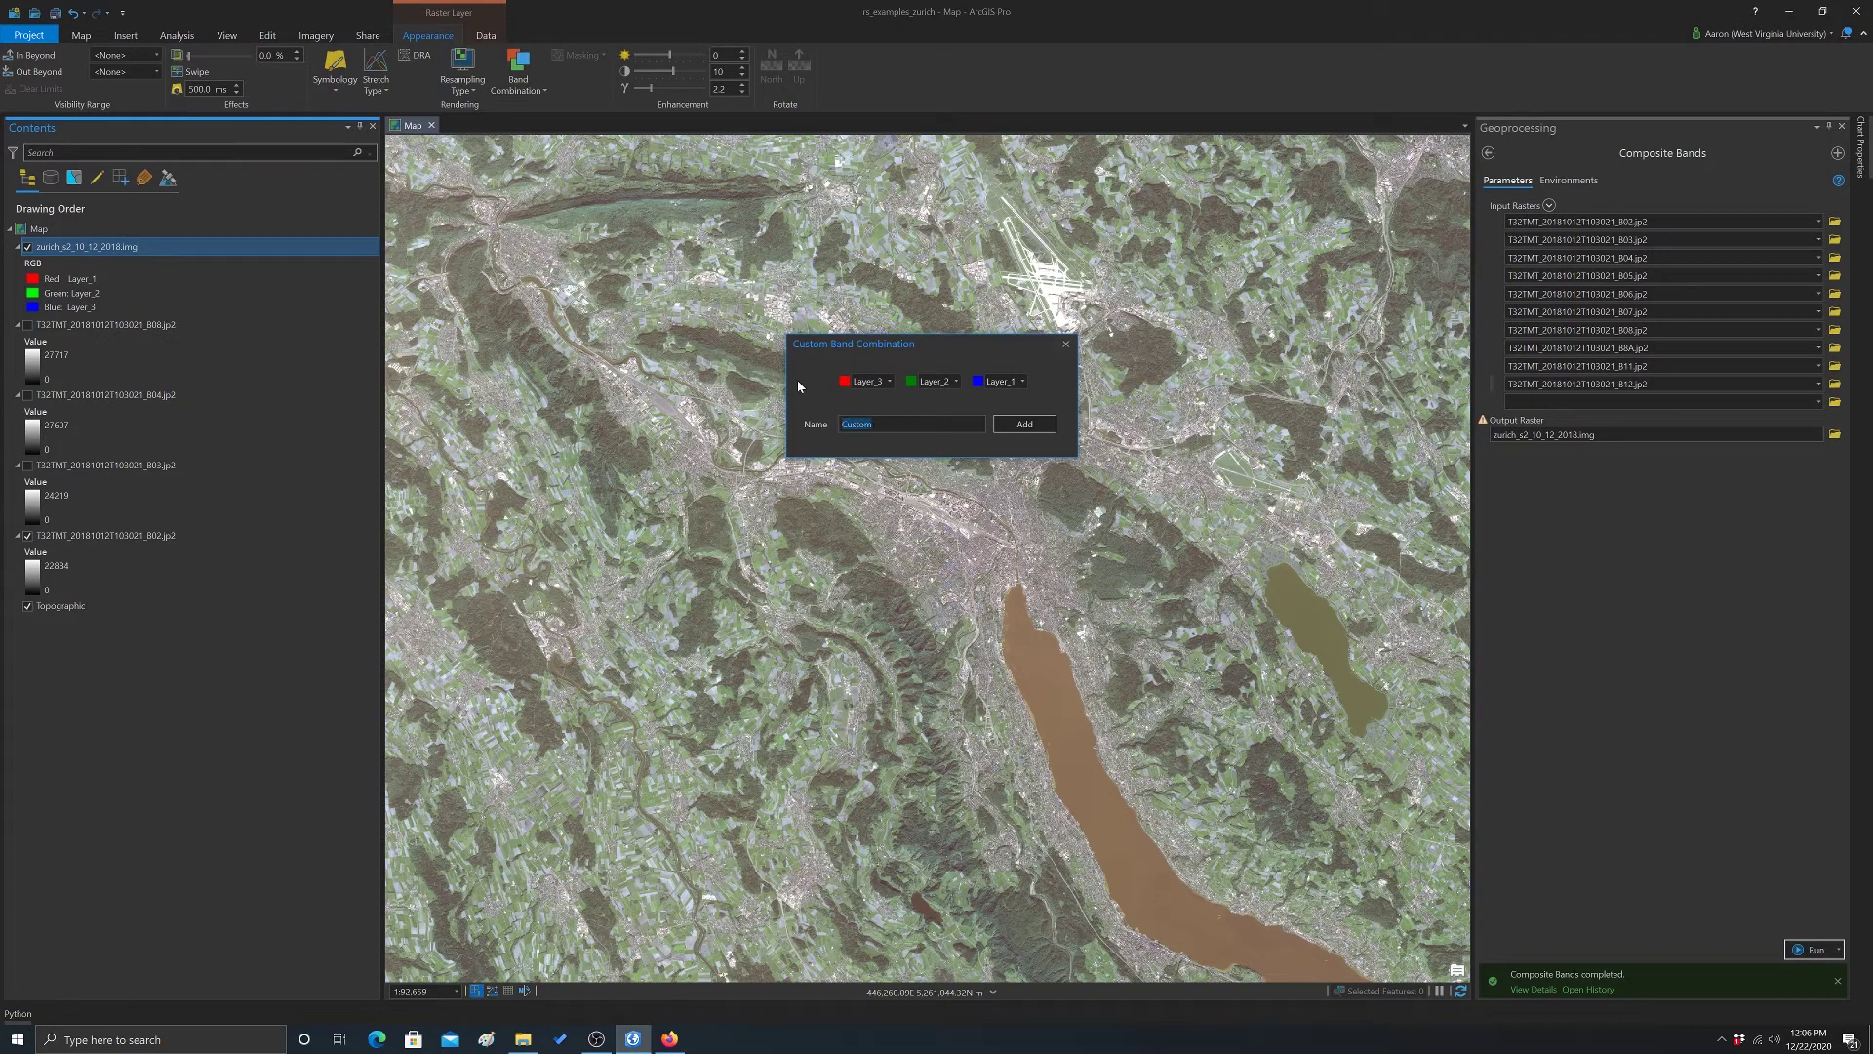
{"action": "key", "text": "BackSpace"}
{"action": "type", "text": "S2 True Color"}
{"action": "left_click", "coordinate": [1024, 424]}
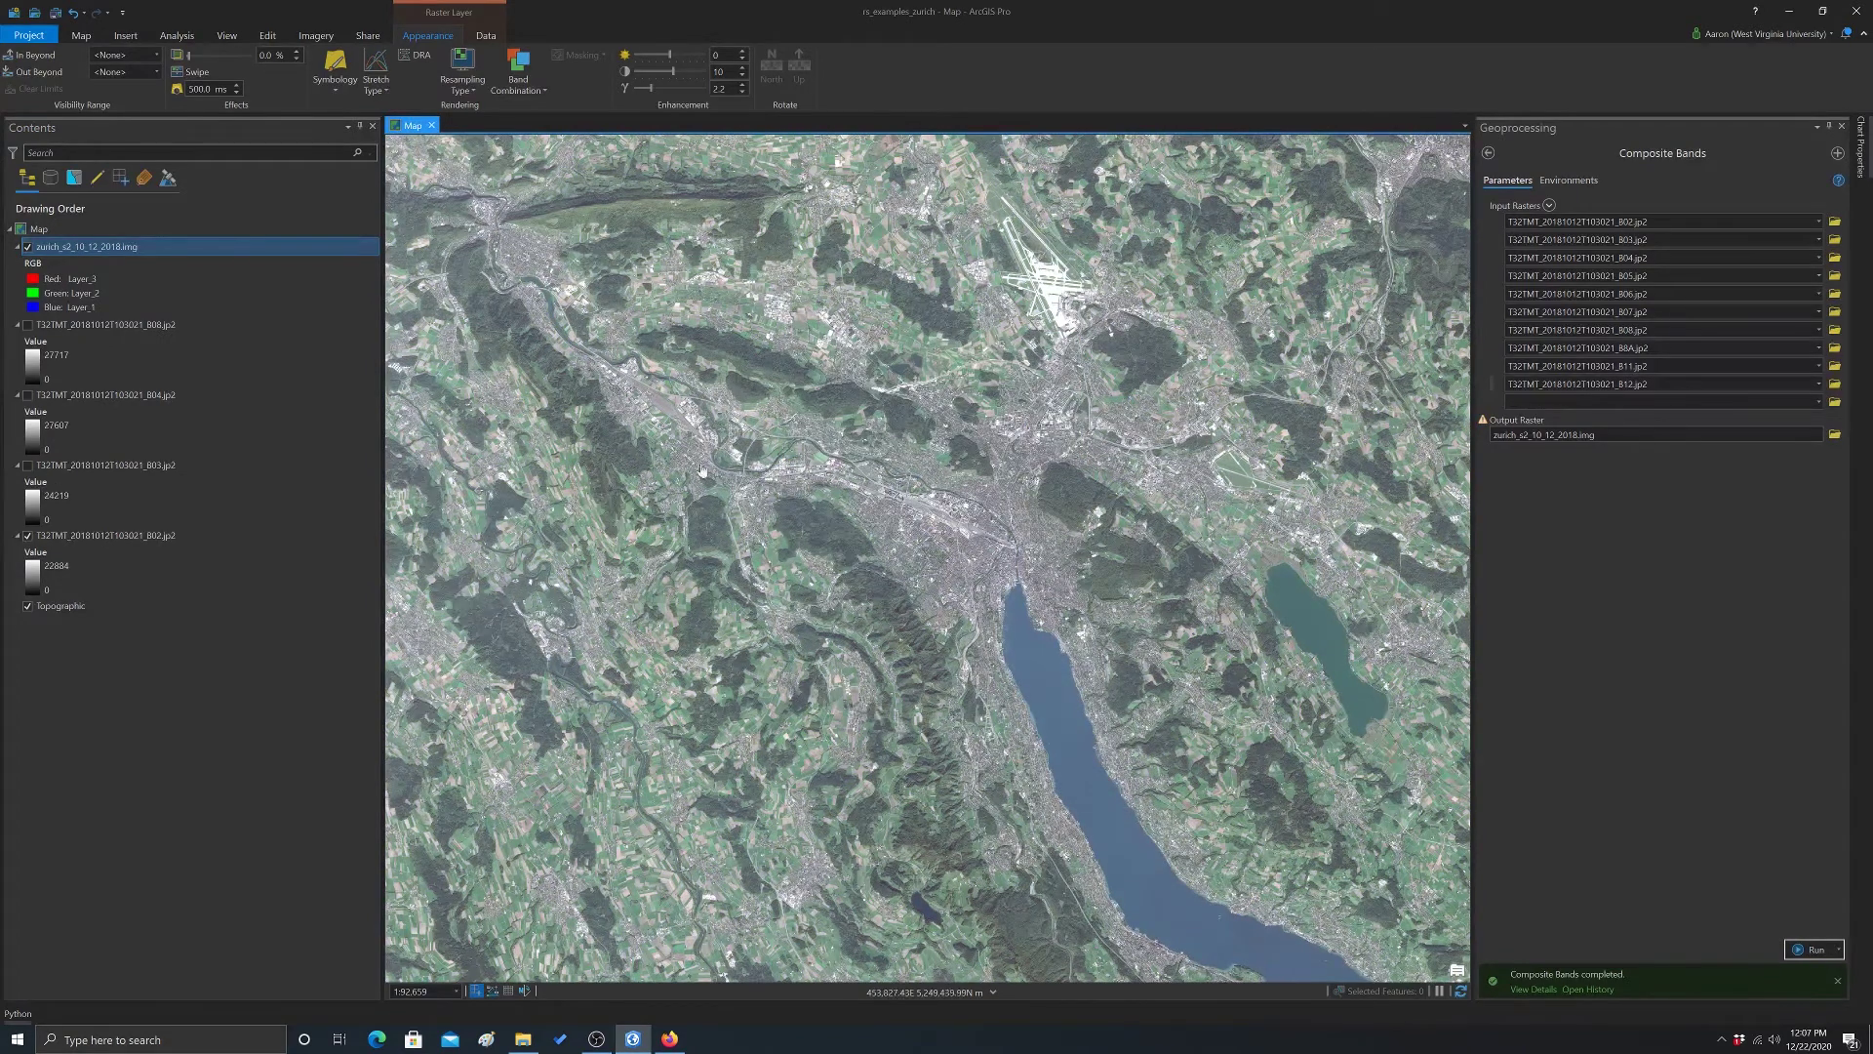
Pan and zoom the true-colour map to bring the Zurich lakes into view
{"action": "key", "text": "Left"}
{"action": "key", "text": "Up"}
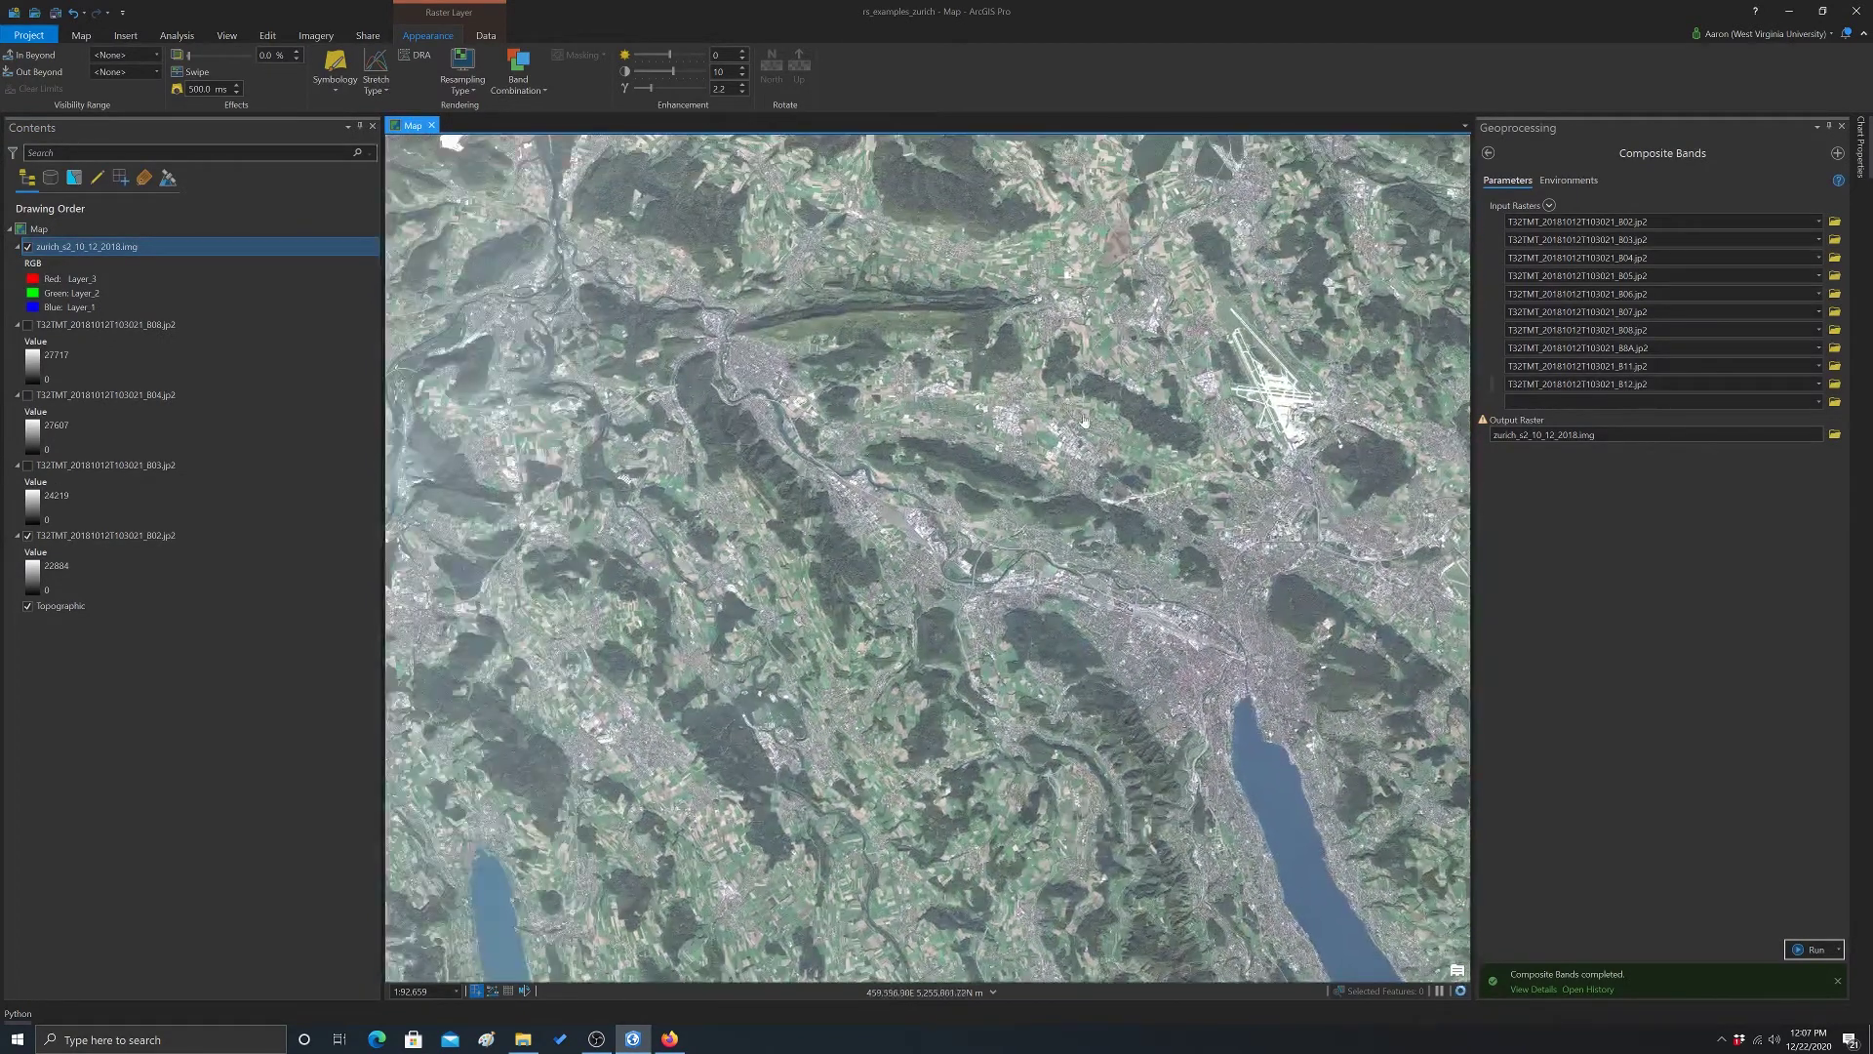
{"action": "key", "text": "Right"}
{"action": "key", "text": "Down"}
{"action": "key", "text": "Down"}
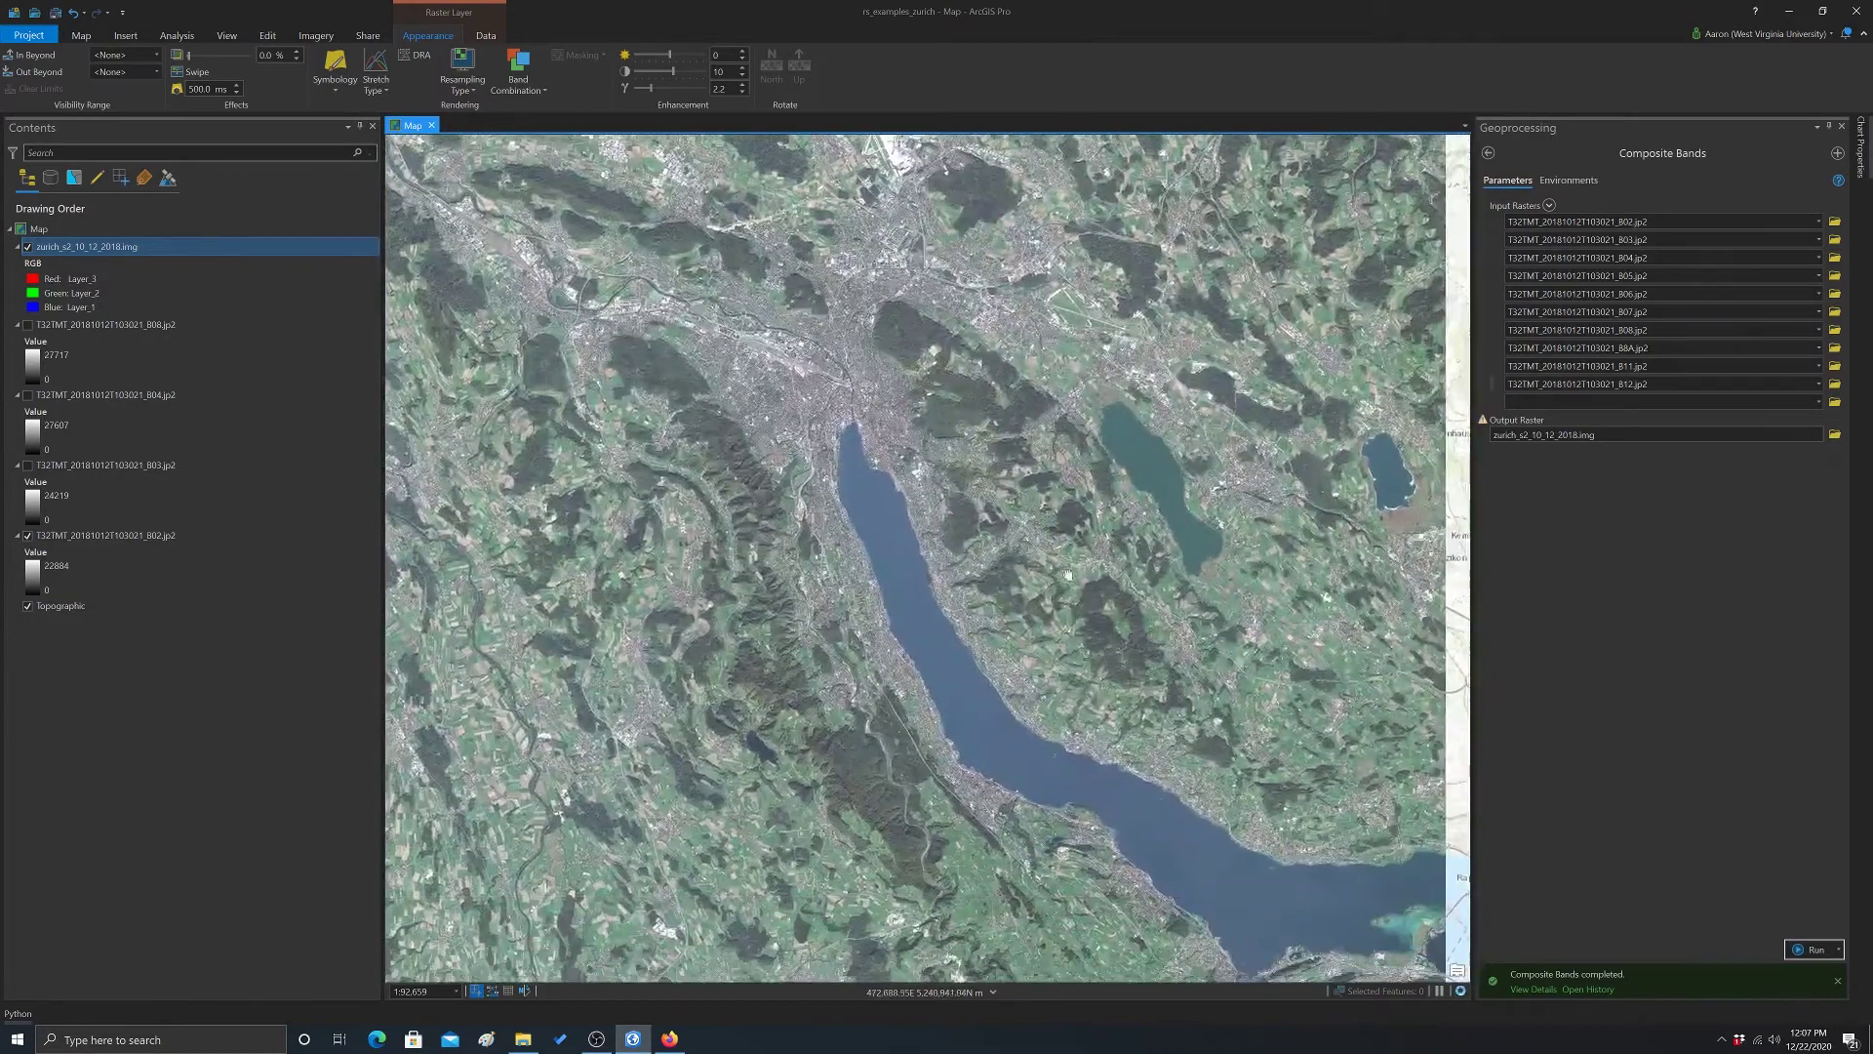
{"action": "key", "text": "Left"}
{"action": "key", "text": "Up"}
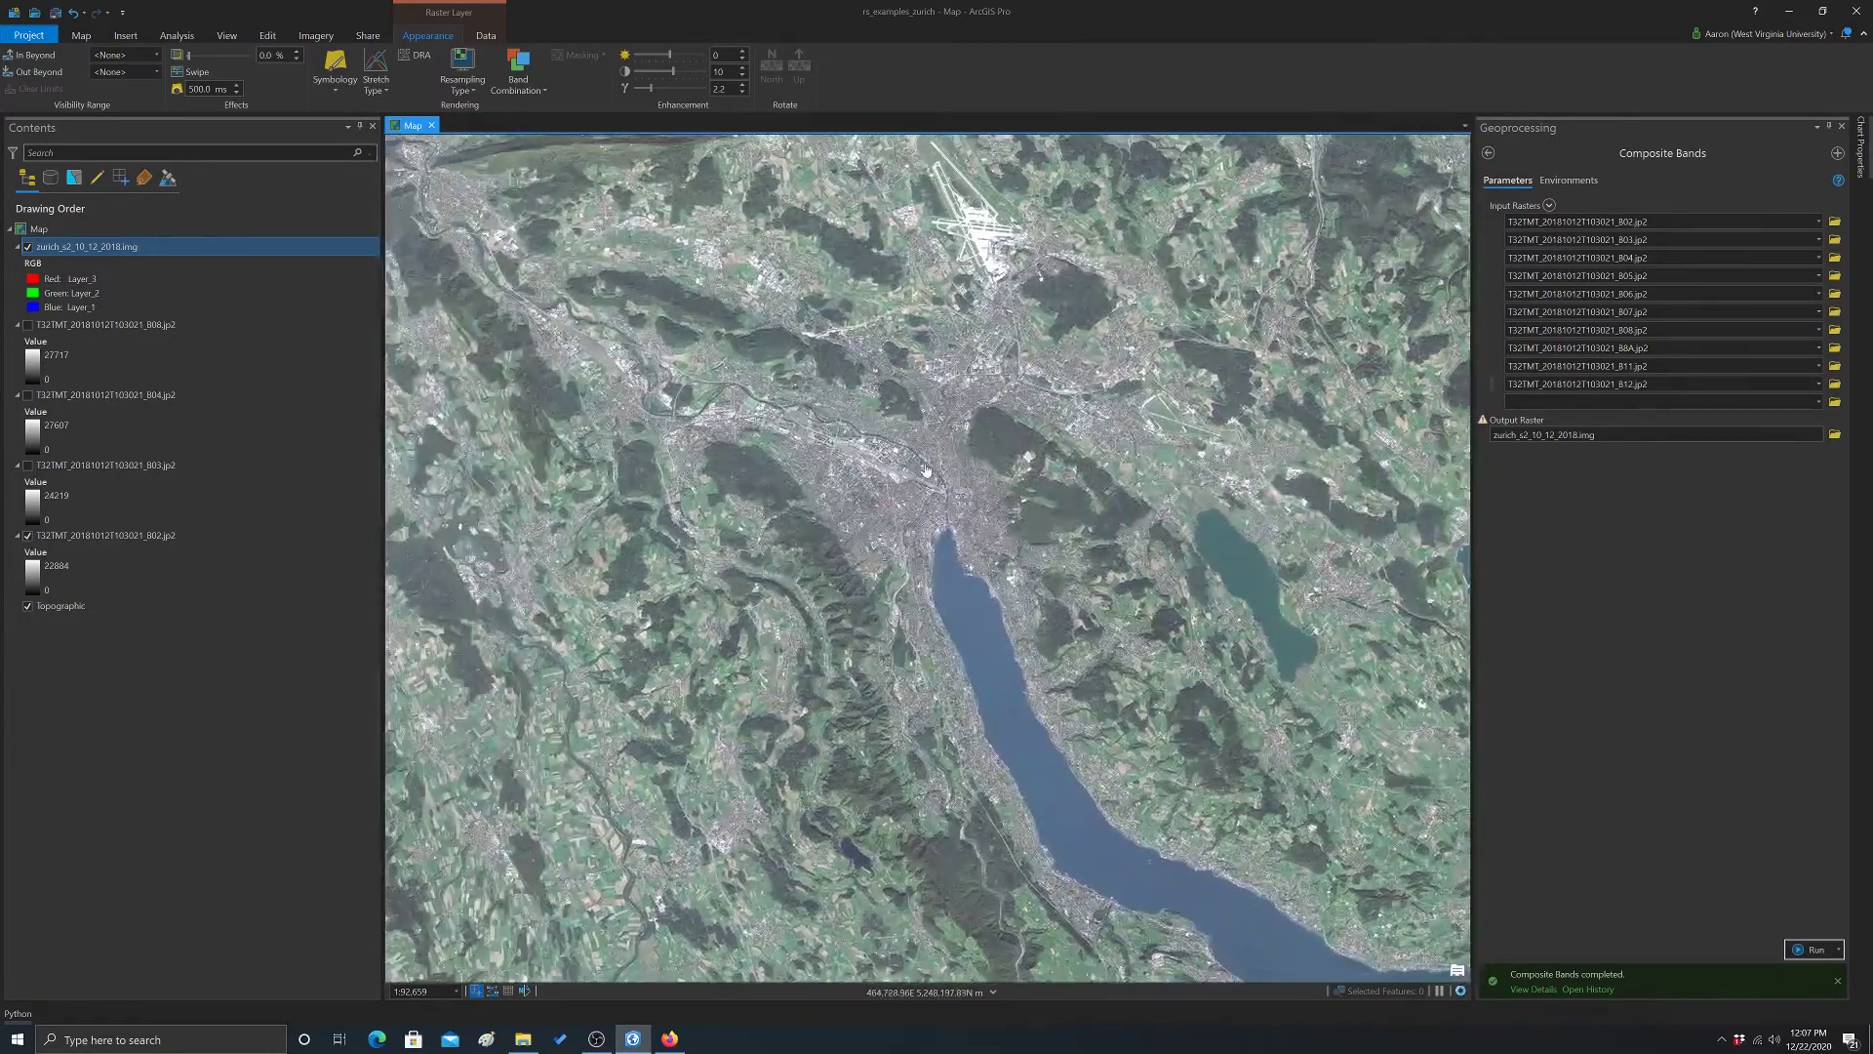
{"action": "scroll", "coordinate": [927, 471], "scroll_direction": "up", "scroll_amount": 3}
{"action": "left_click_drag", "start_coordinate": [737, 541], "coordinate": [841, 536]}
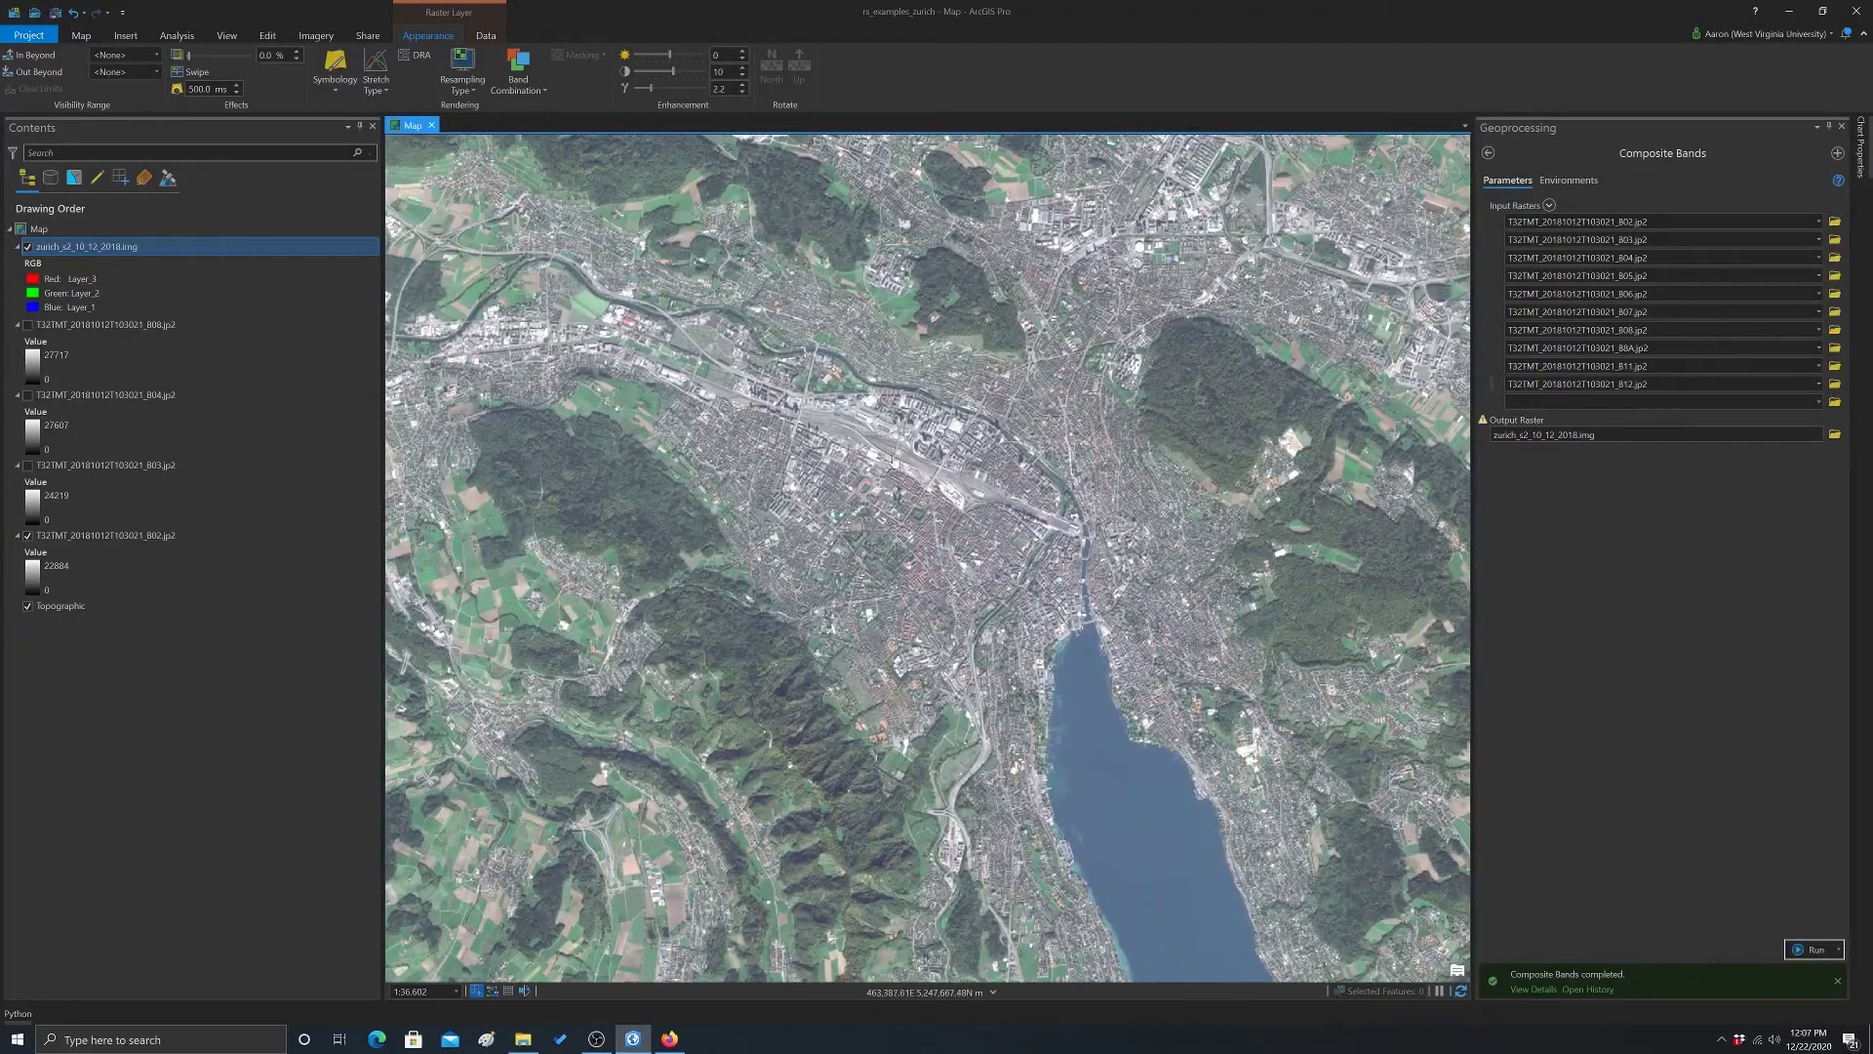
Add custom combination 'S2 Standard FC' with Red Layer_7, Green Layer_3 and Blue Layer_2
{"action": "left_click", "coordinate": [526, 90]}
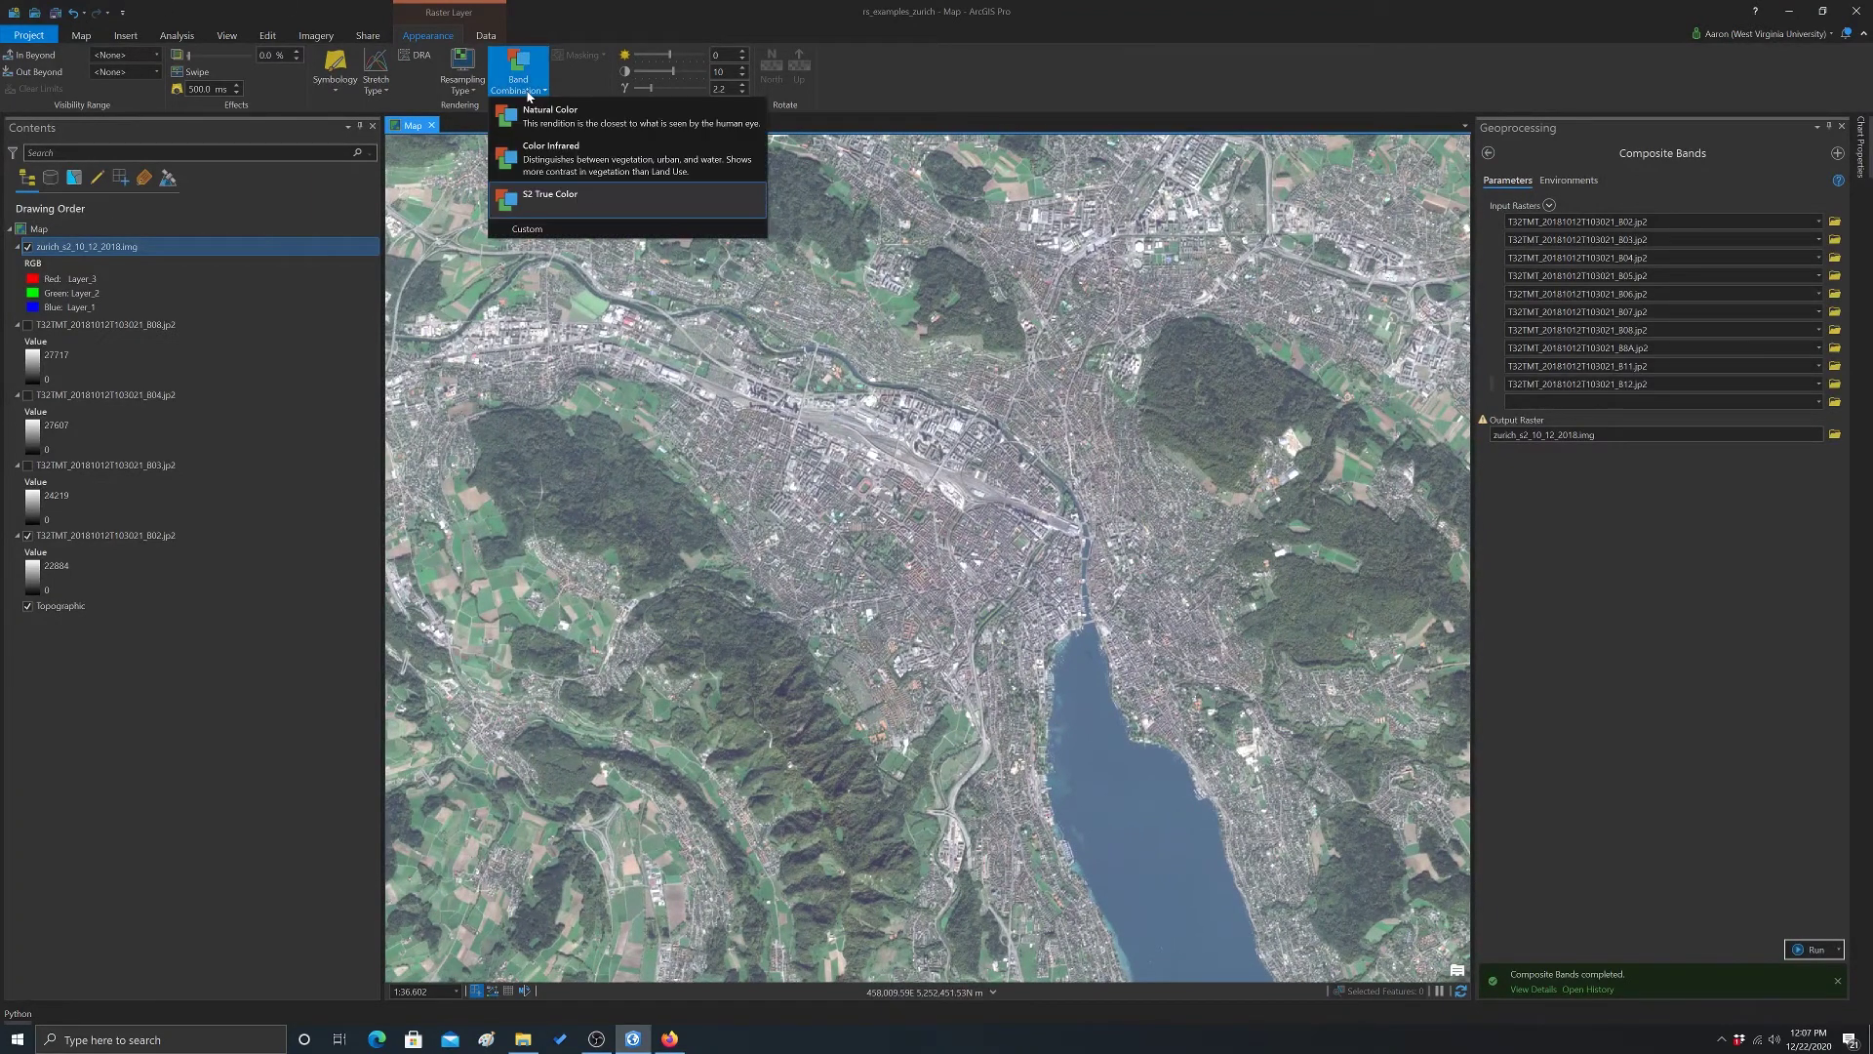
{"action": "left_click", "coordinate": [525, 231]}
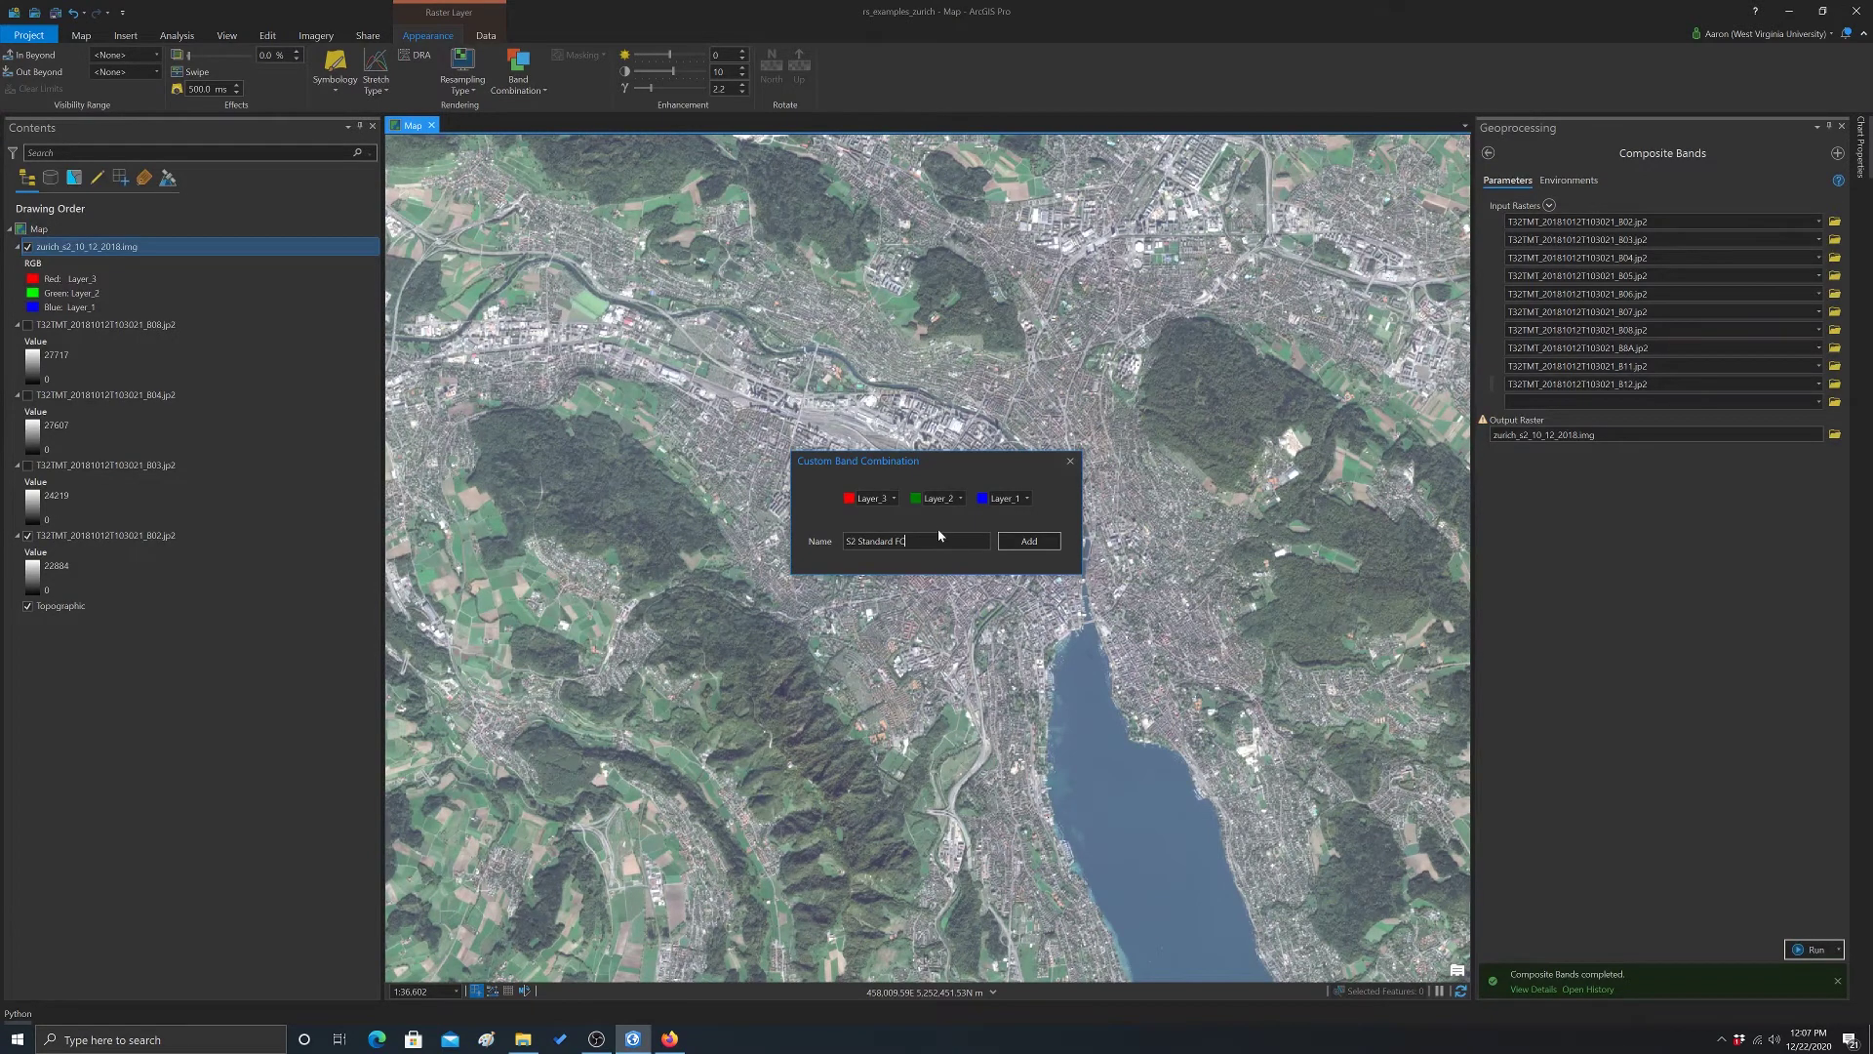
{"action": "left_click", "coordinate": [893, 499]}
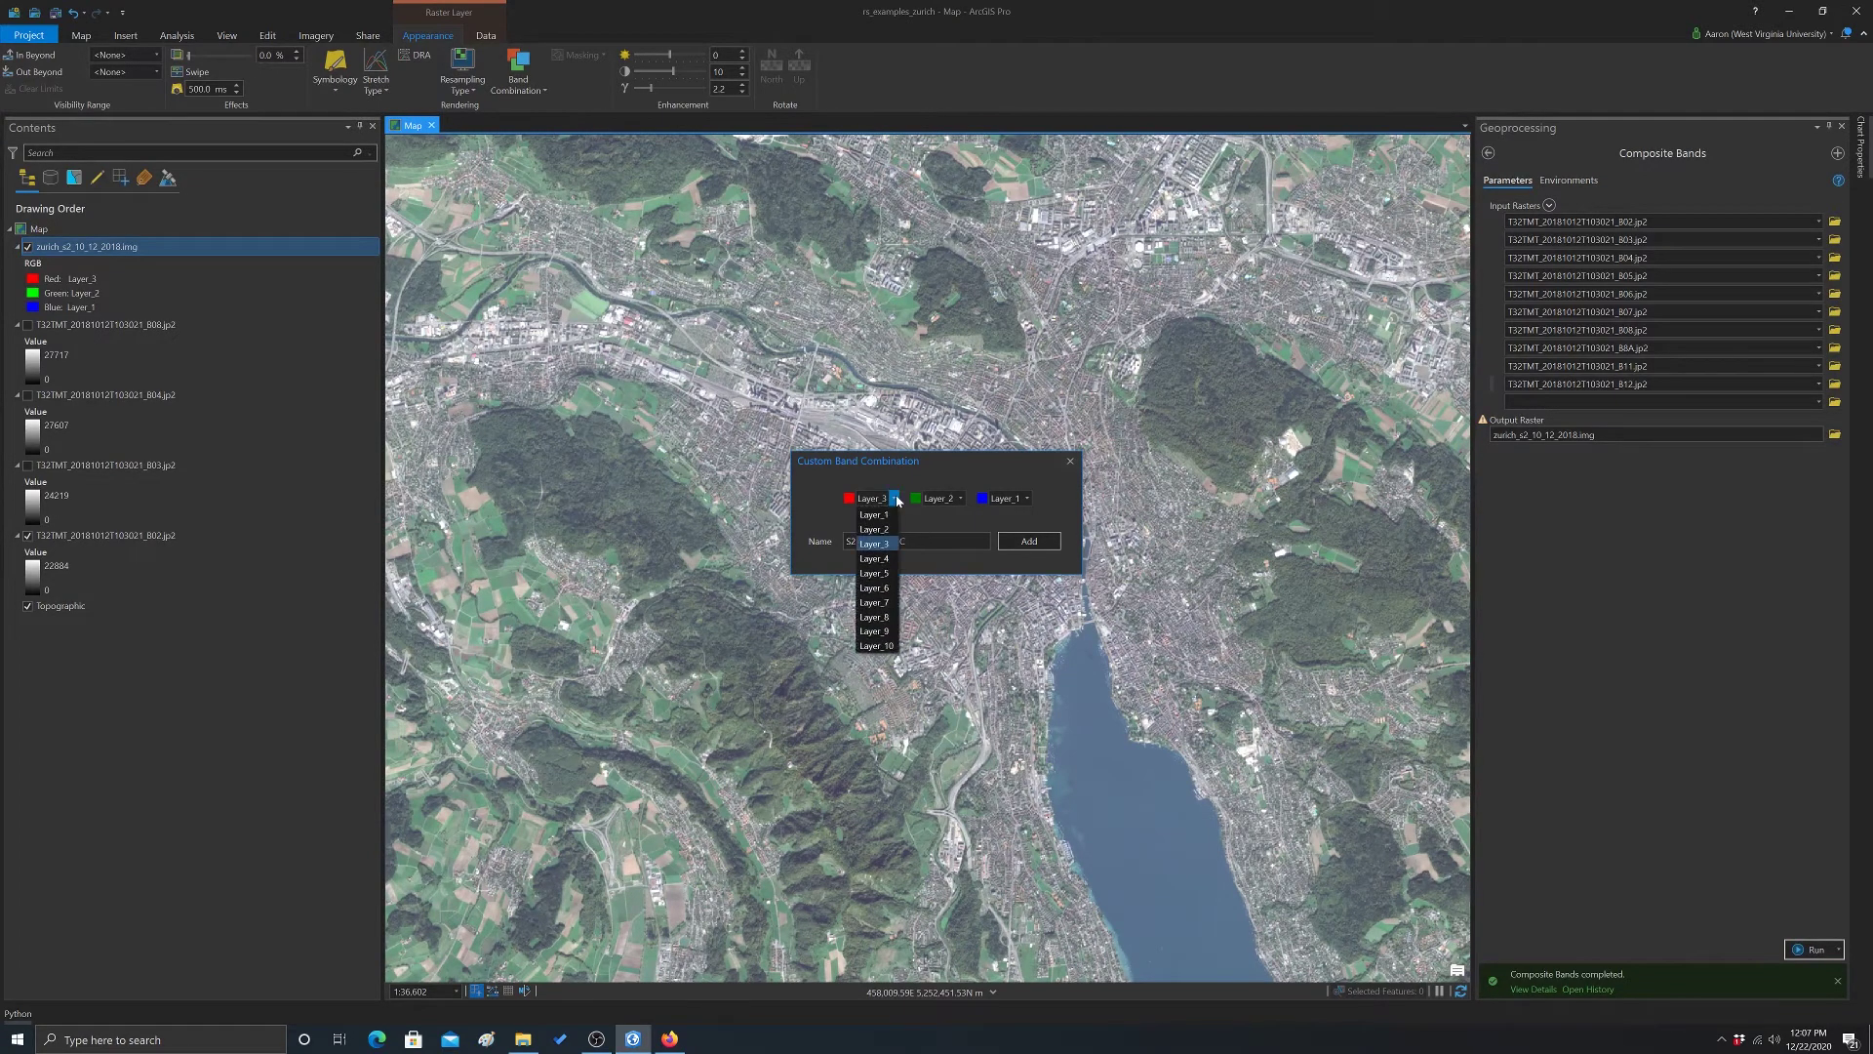
{"action": "left_click", "coordinate": [891, 603]}
{"action": "left_click", "coordinate": [961, 498]}
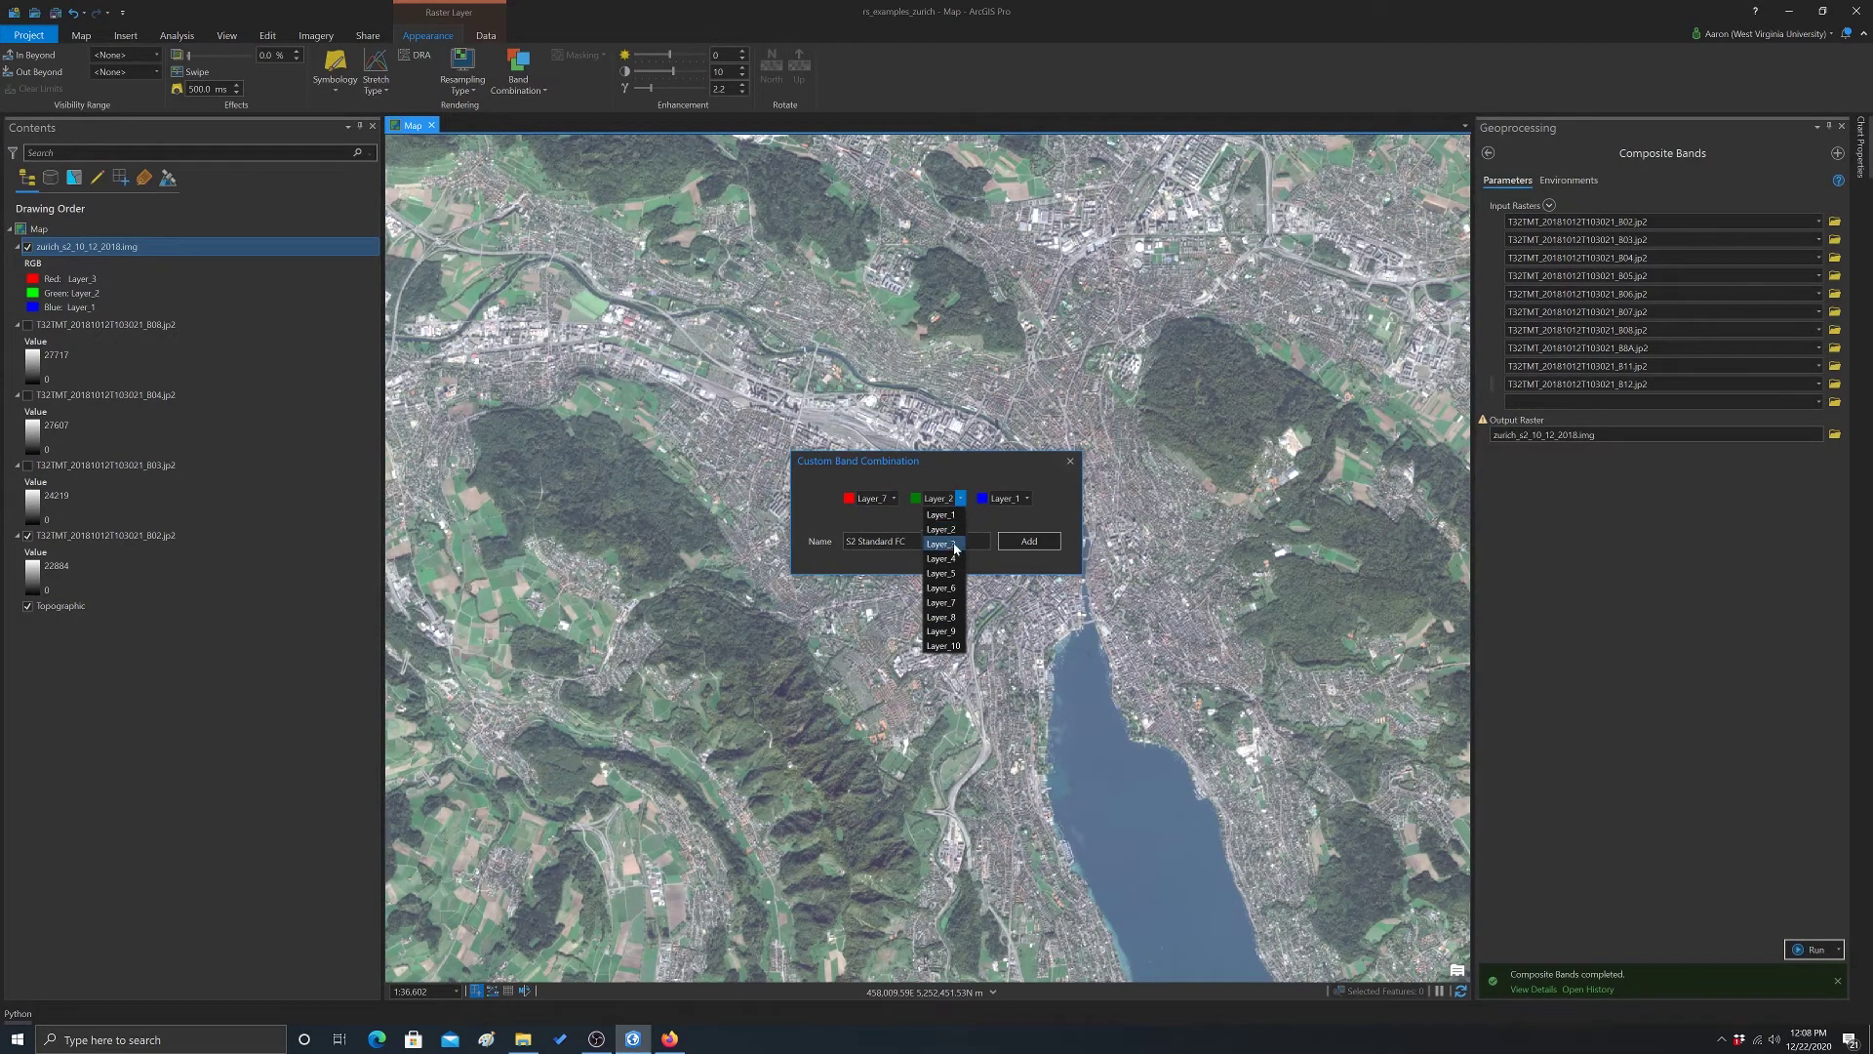
{"action": "left_click", "coordinate": [942, 544]}
{"action": "left_click", "coordinate": [1027, 499]}
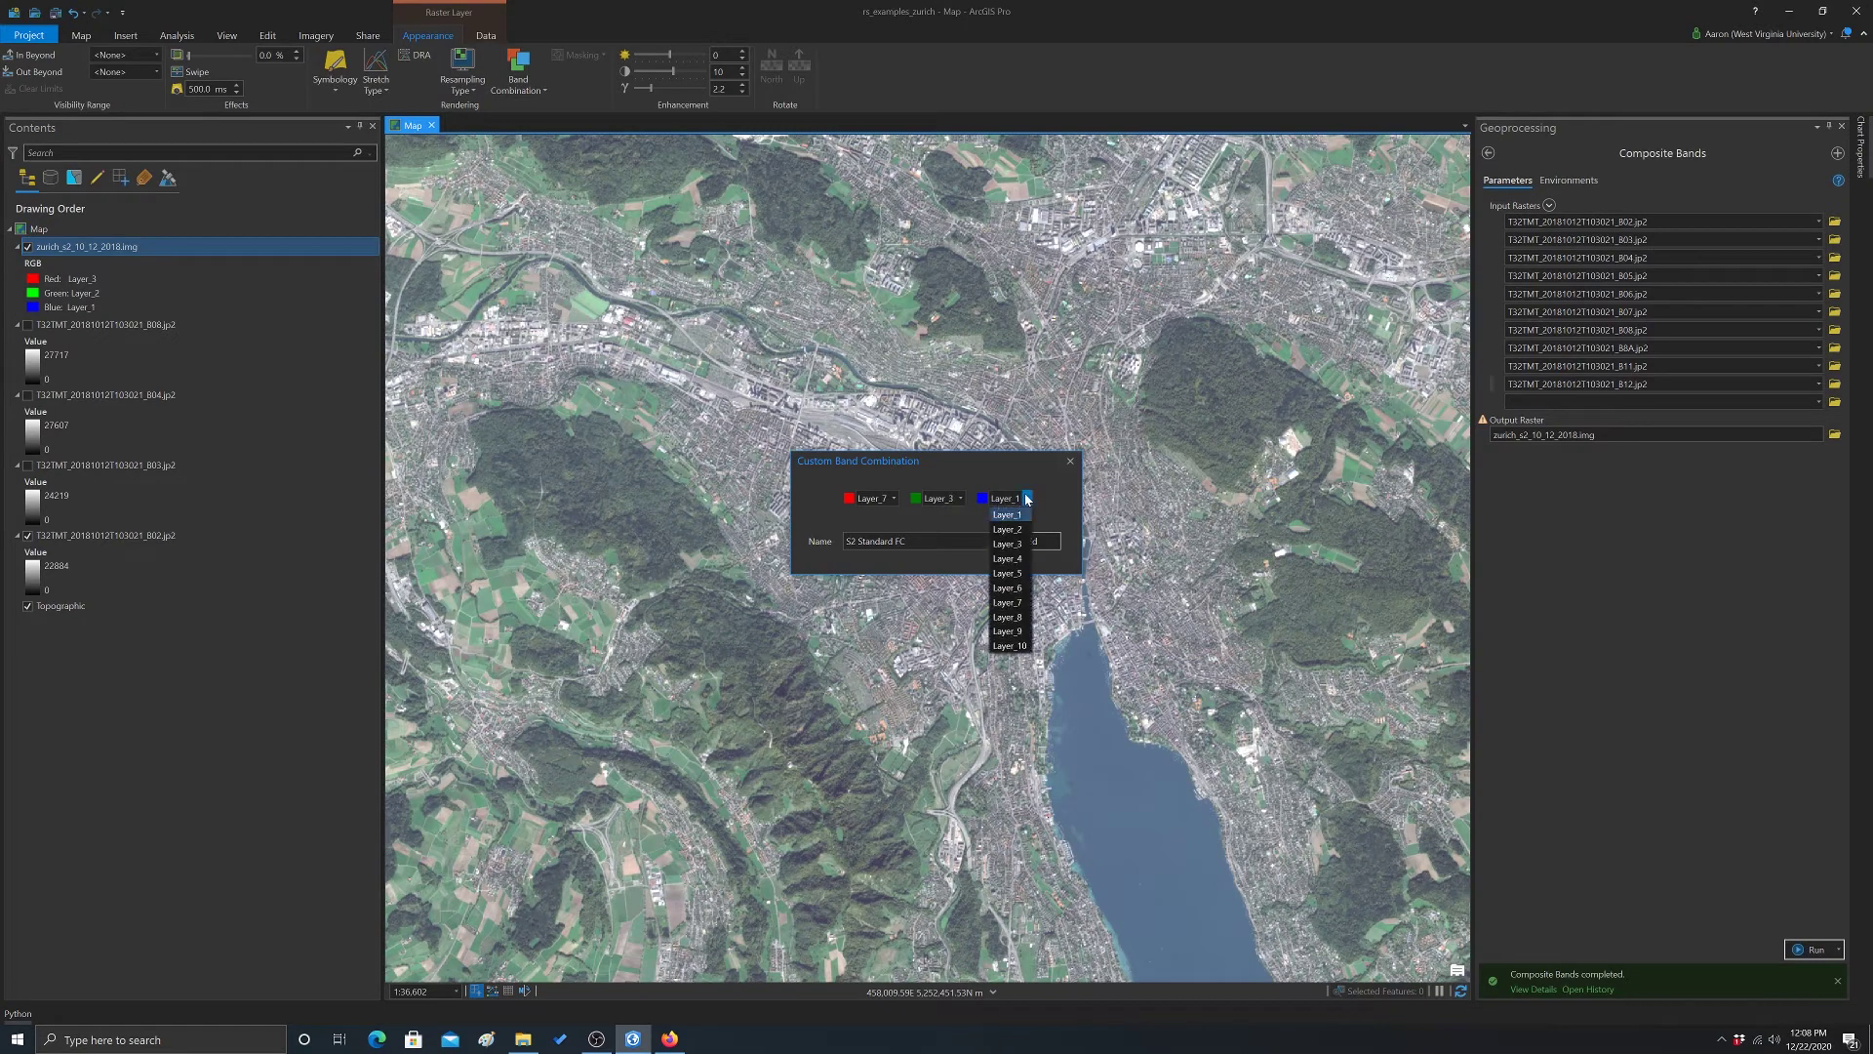
{"action": "left_click", "coordinate": [1010, 530]}
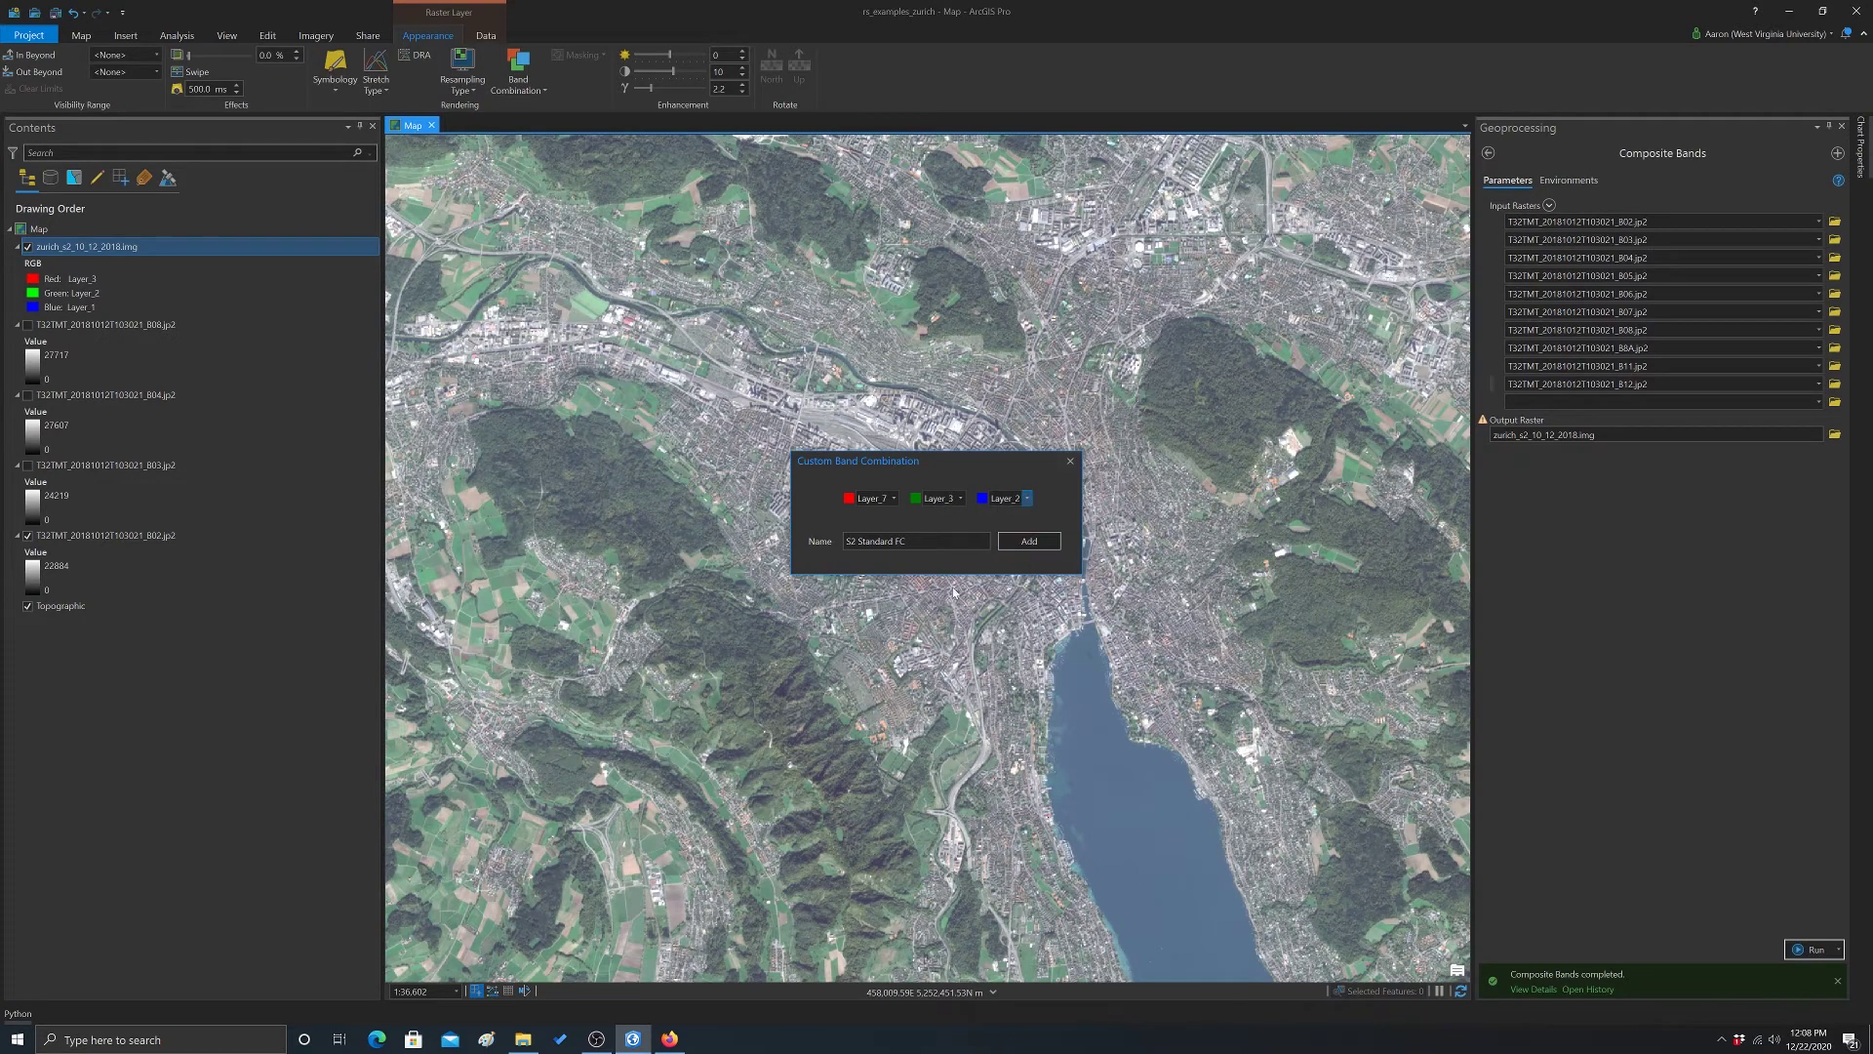
{"action": "left_click", "coordinate": [1032, 542]}
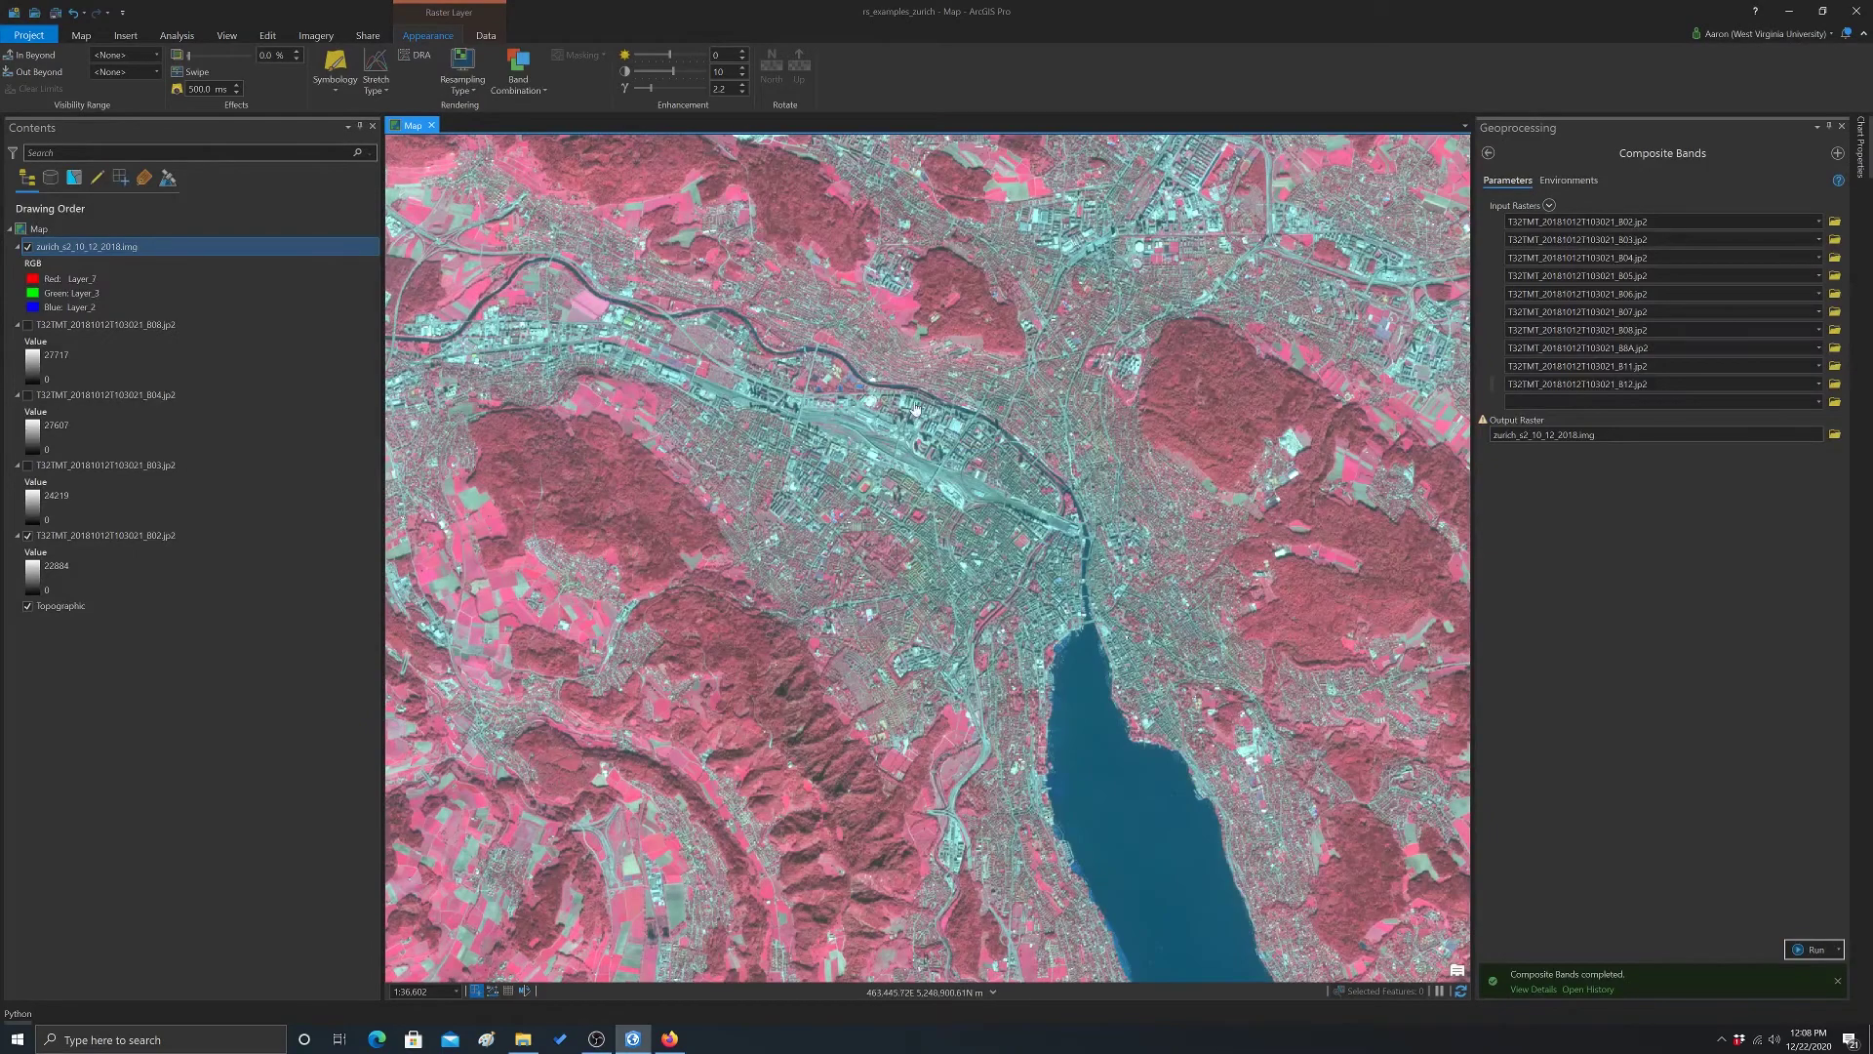
Centre Lake Zurich with the whole raster in view, then bring up the Band Combination list
{"action": "scroll", "coordinate": [905, 404], "scroll_direction": "up", "scroll_amount": 1}
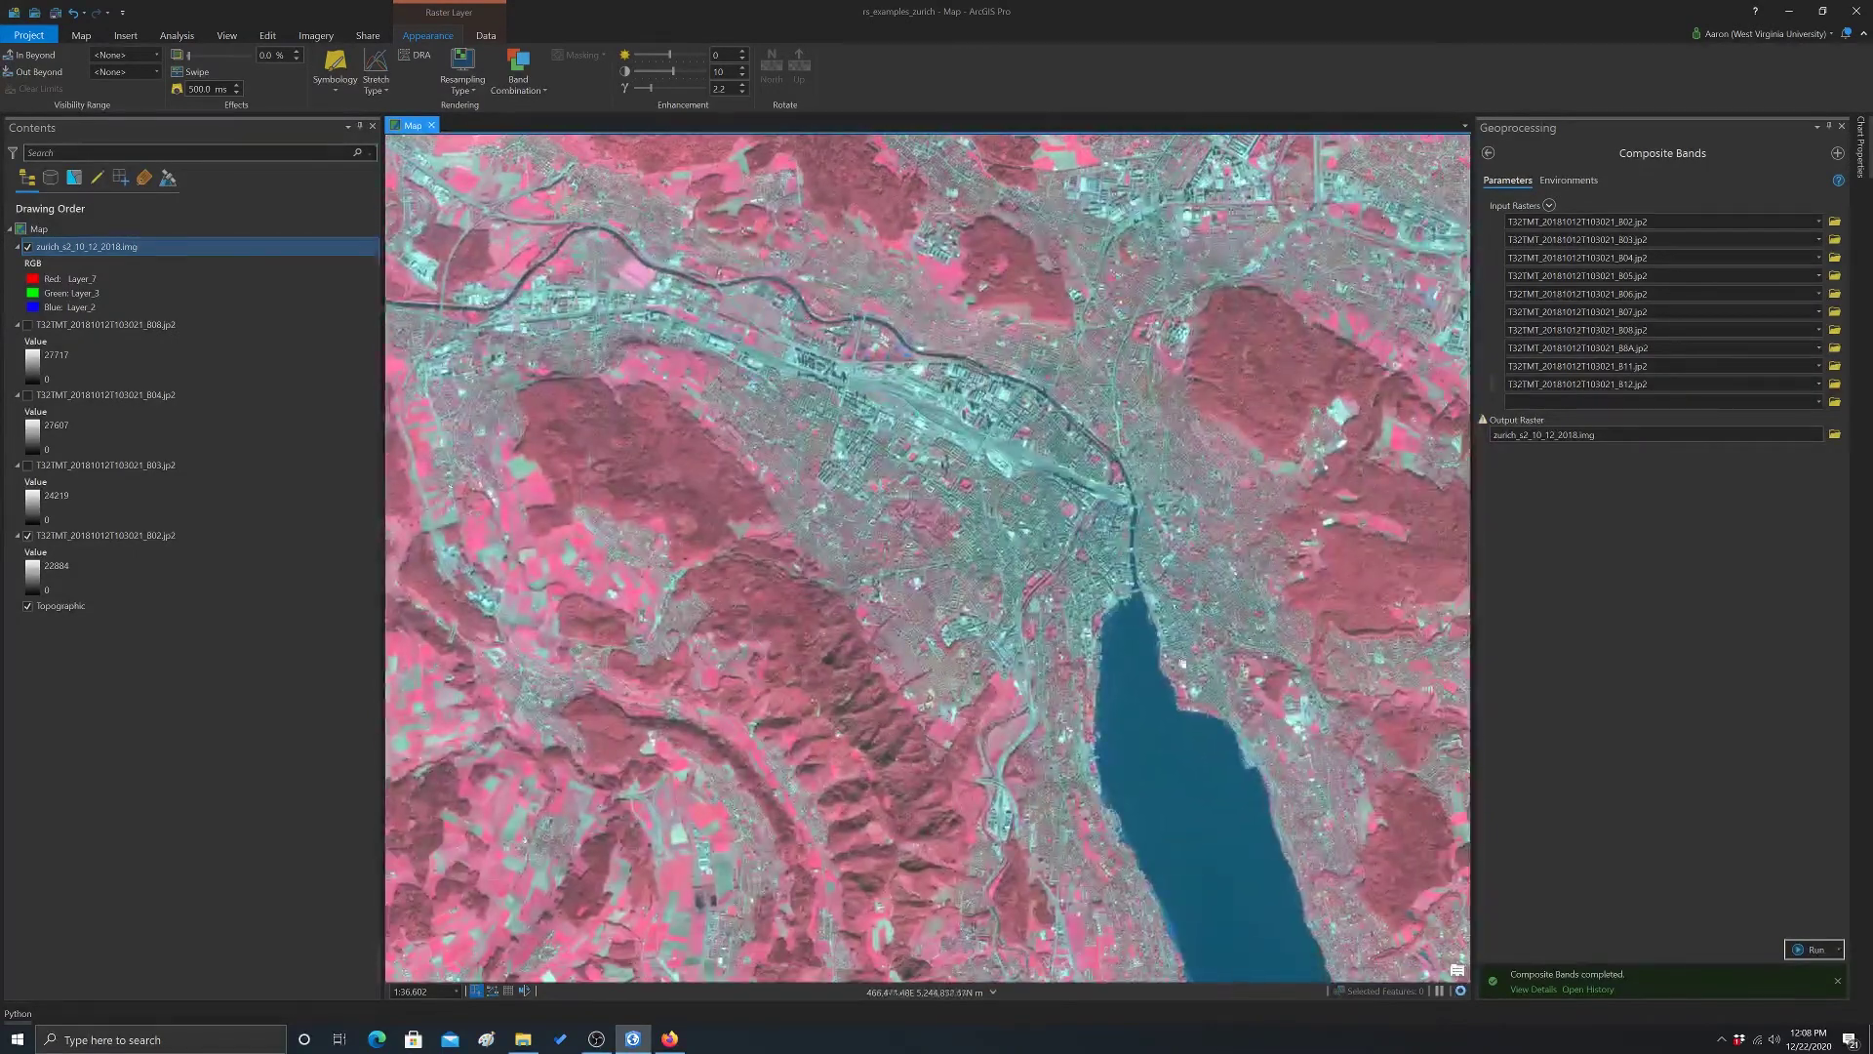
{"action": "scroll", "coordinate": [983, 394], "scroll_direction": "up", "scroll_amount": 1}
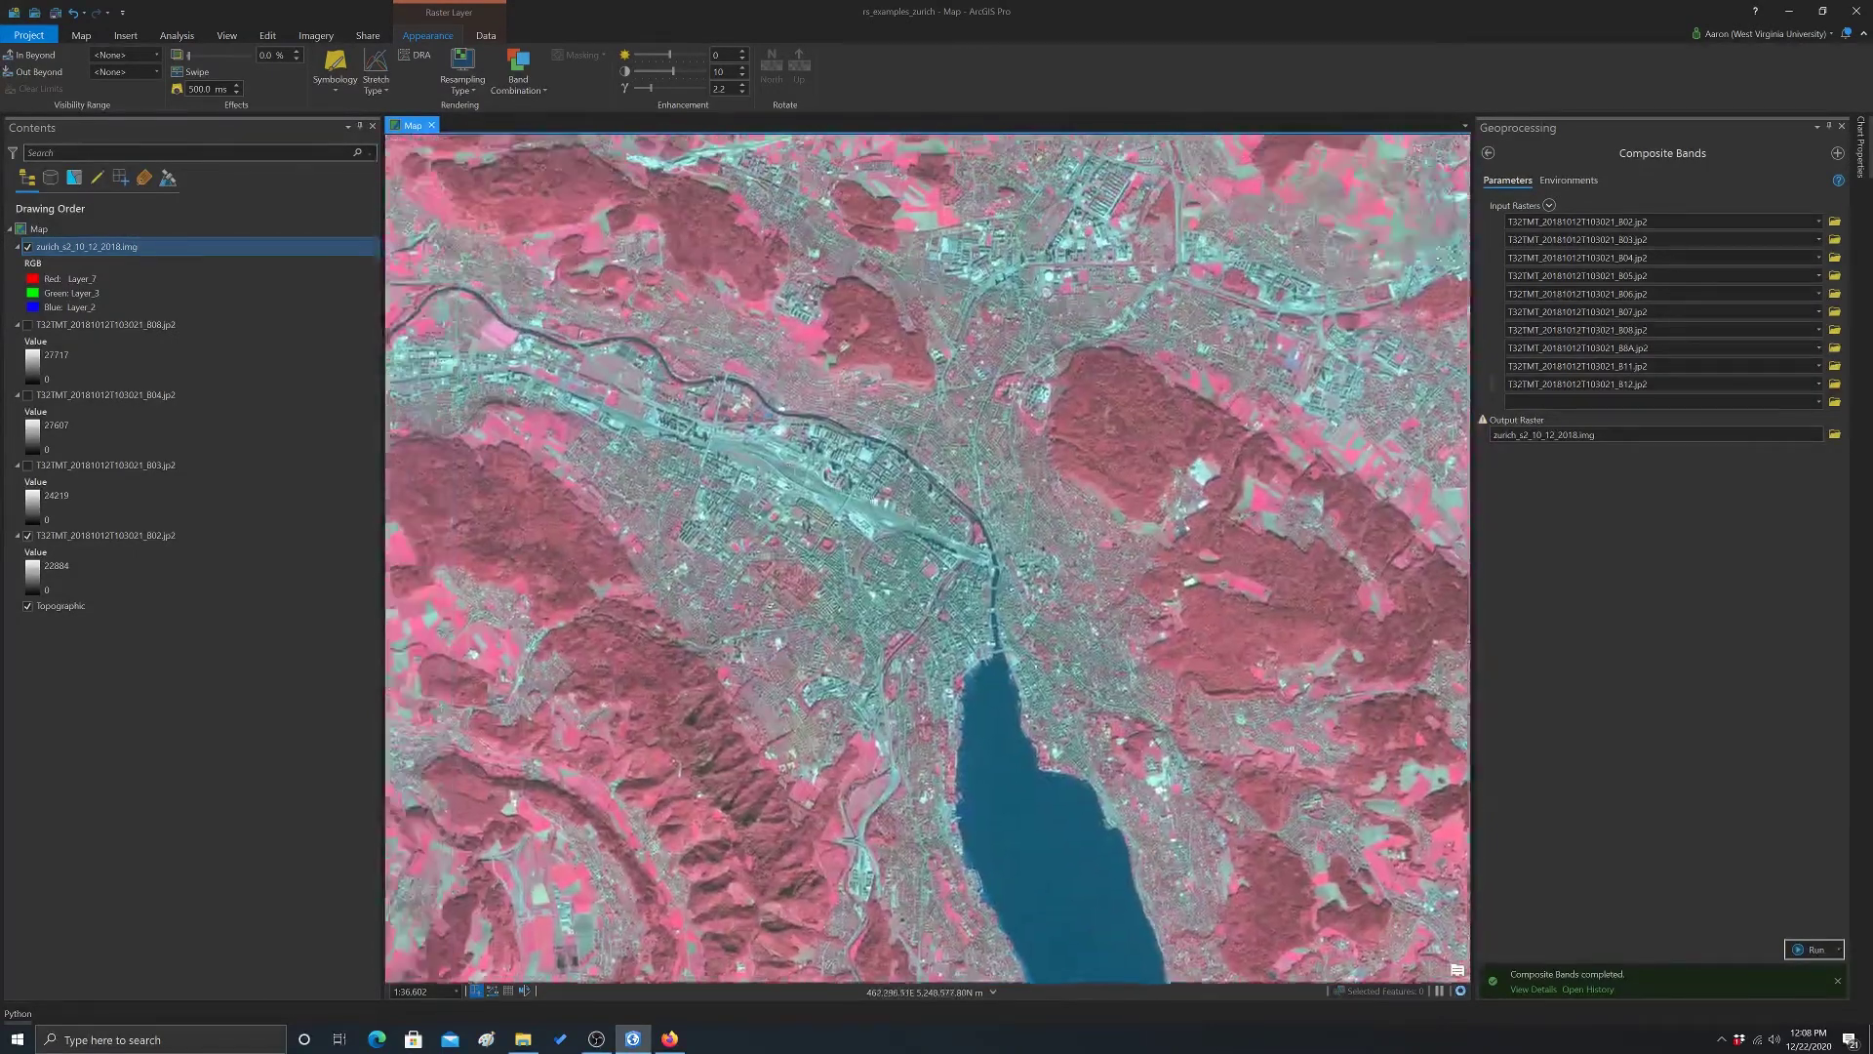
{"action": "scroll", "coordinate": [954, 362], "scroll_direction": "up", "scroll_amount": 2}
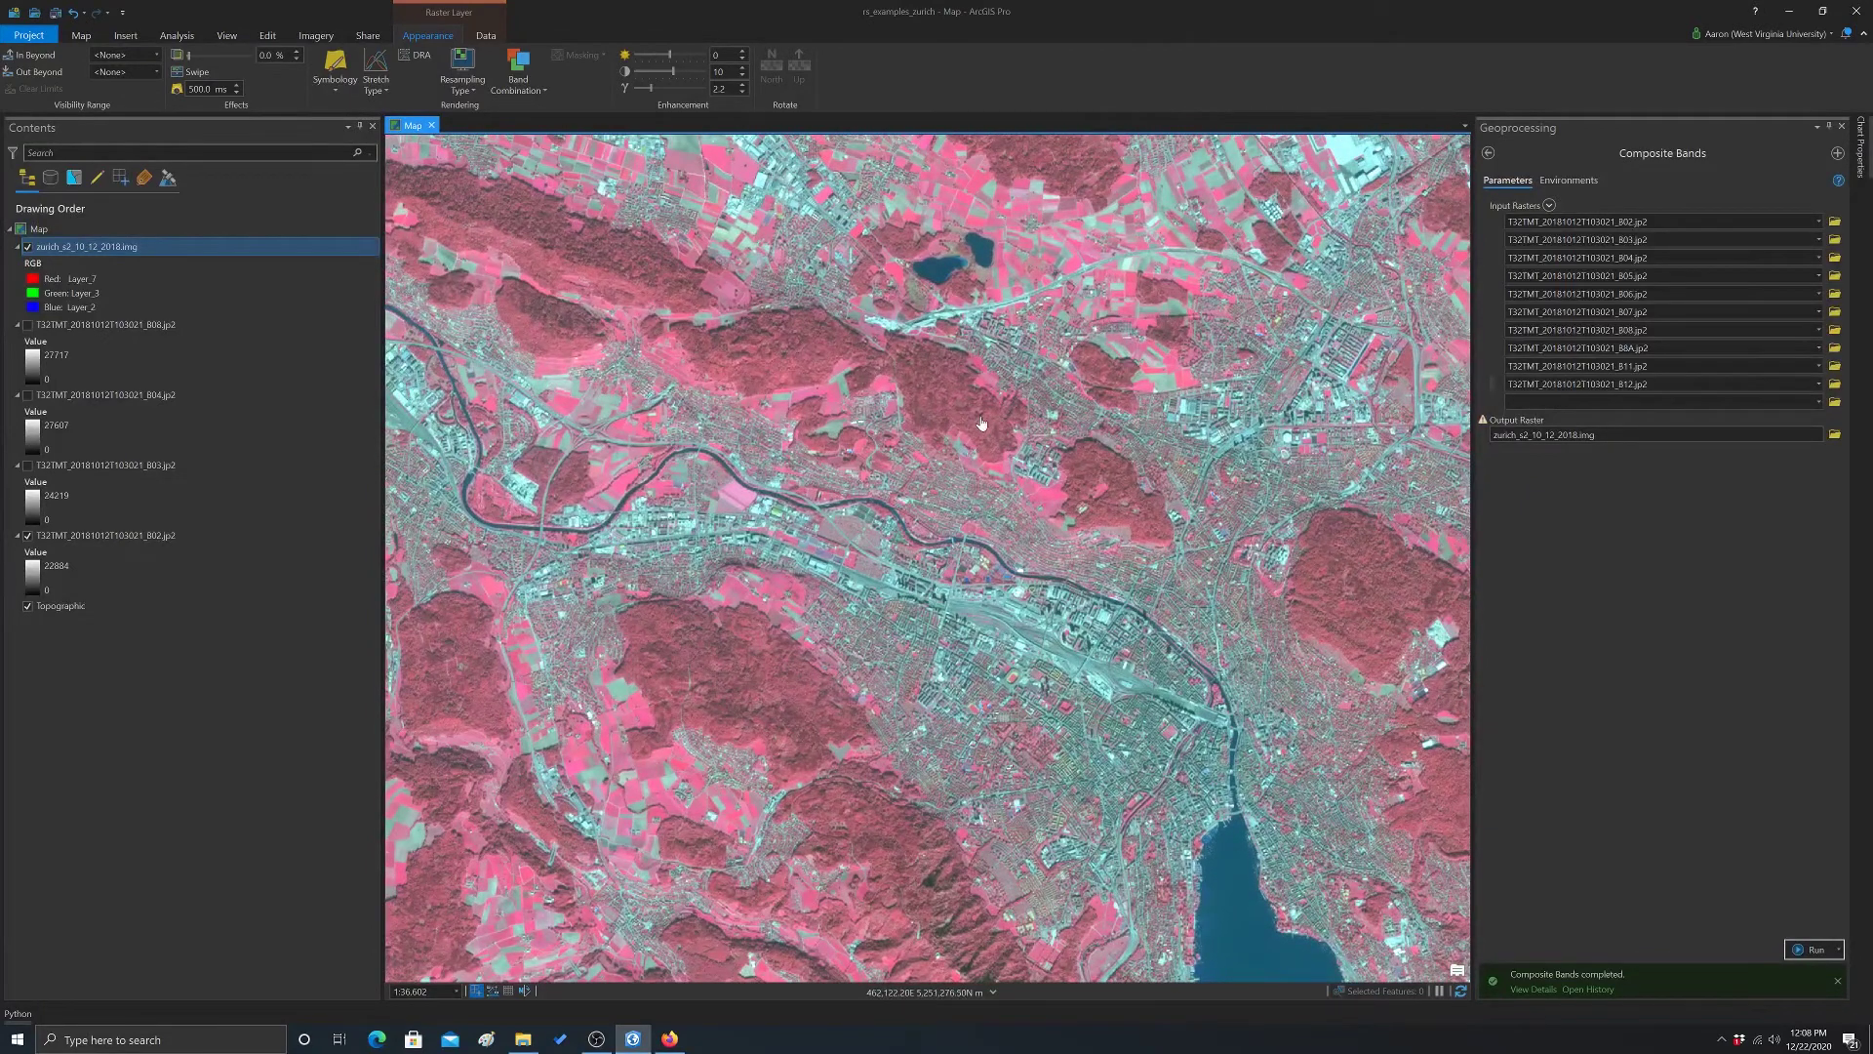
{"action": "left_click_drag", "start_coordinate": [772, 412], "coordinate": [398, 409]}
{"action": "left_click_drag", "start_coordinate": [1044, 276], "coordinate": [921, 144]}
{"action": "left_click_drag", "start_coordinate": [1102, 436], "coordinate": [581, 197]}
{"action": "scroll", "coordinate": [888, 460], "scroll_direction": "down", "scroll_amount": 5}
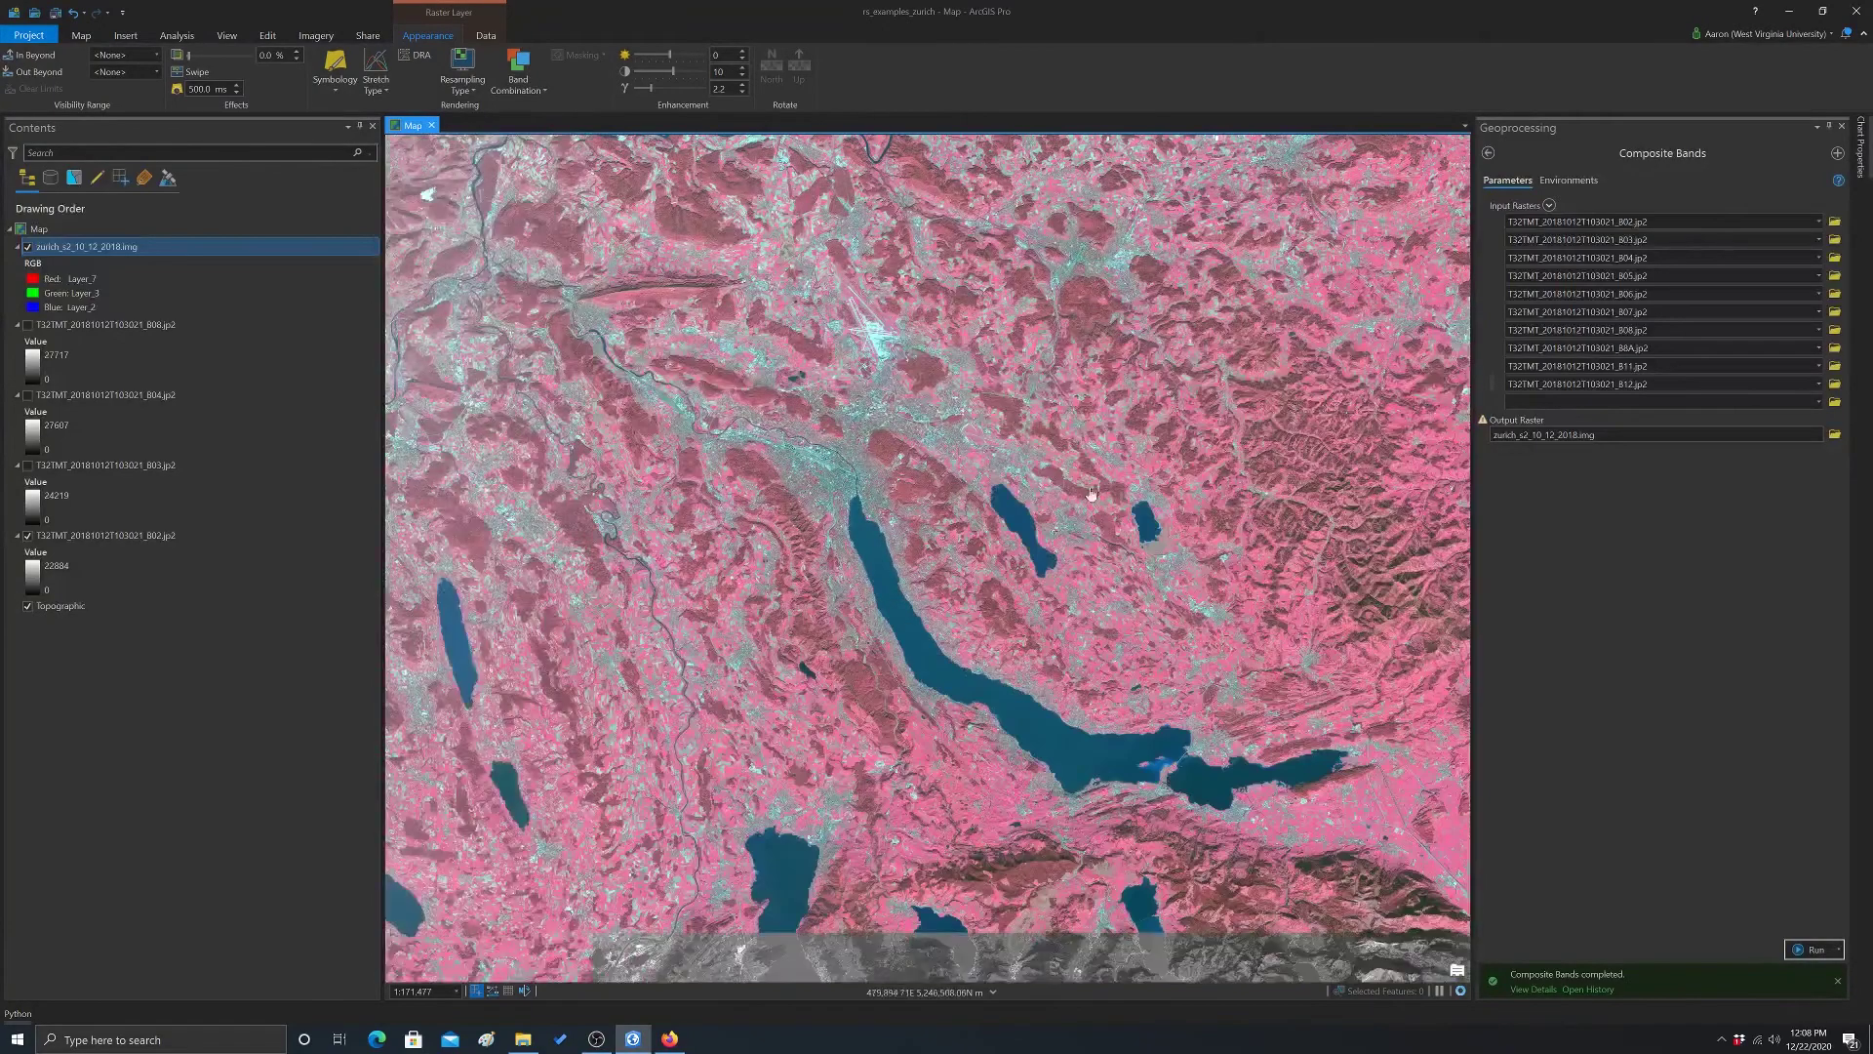
{"action": "mouse_move", "coordinate": [1084, 482]}
{"action": "left_mouse_down"}
{"action": "mouse_move", "coordinate": [976, 191]}
{"action": "mouse_move", "coordinate": [1047, 475]}
{"action": "left_mouse_up"}
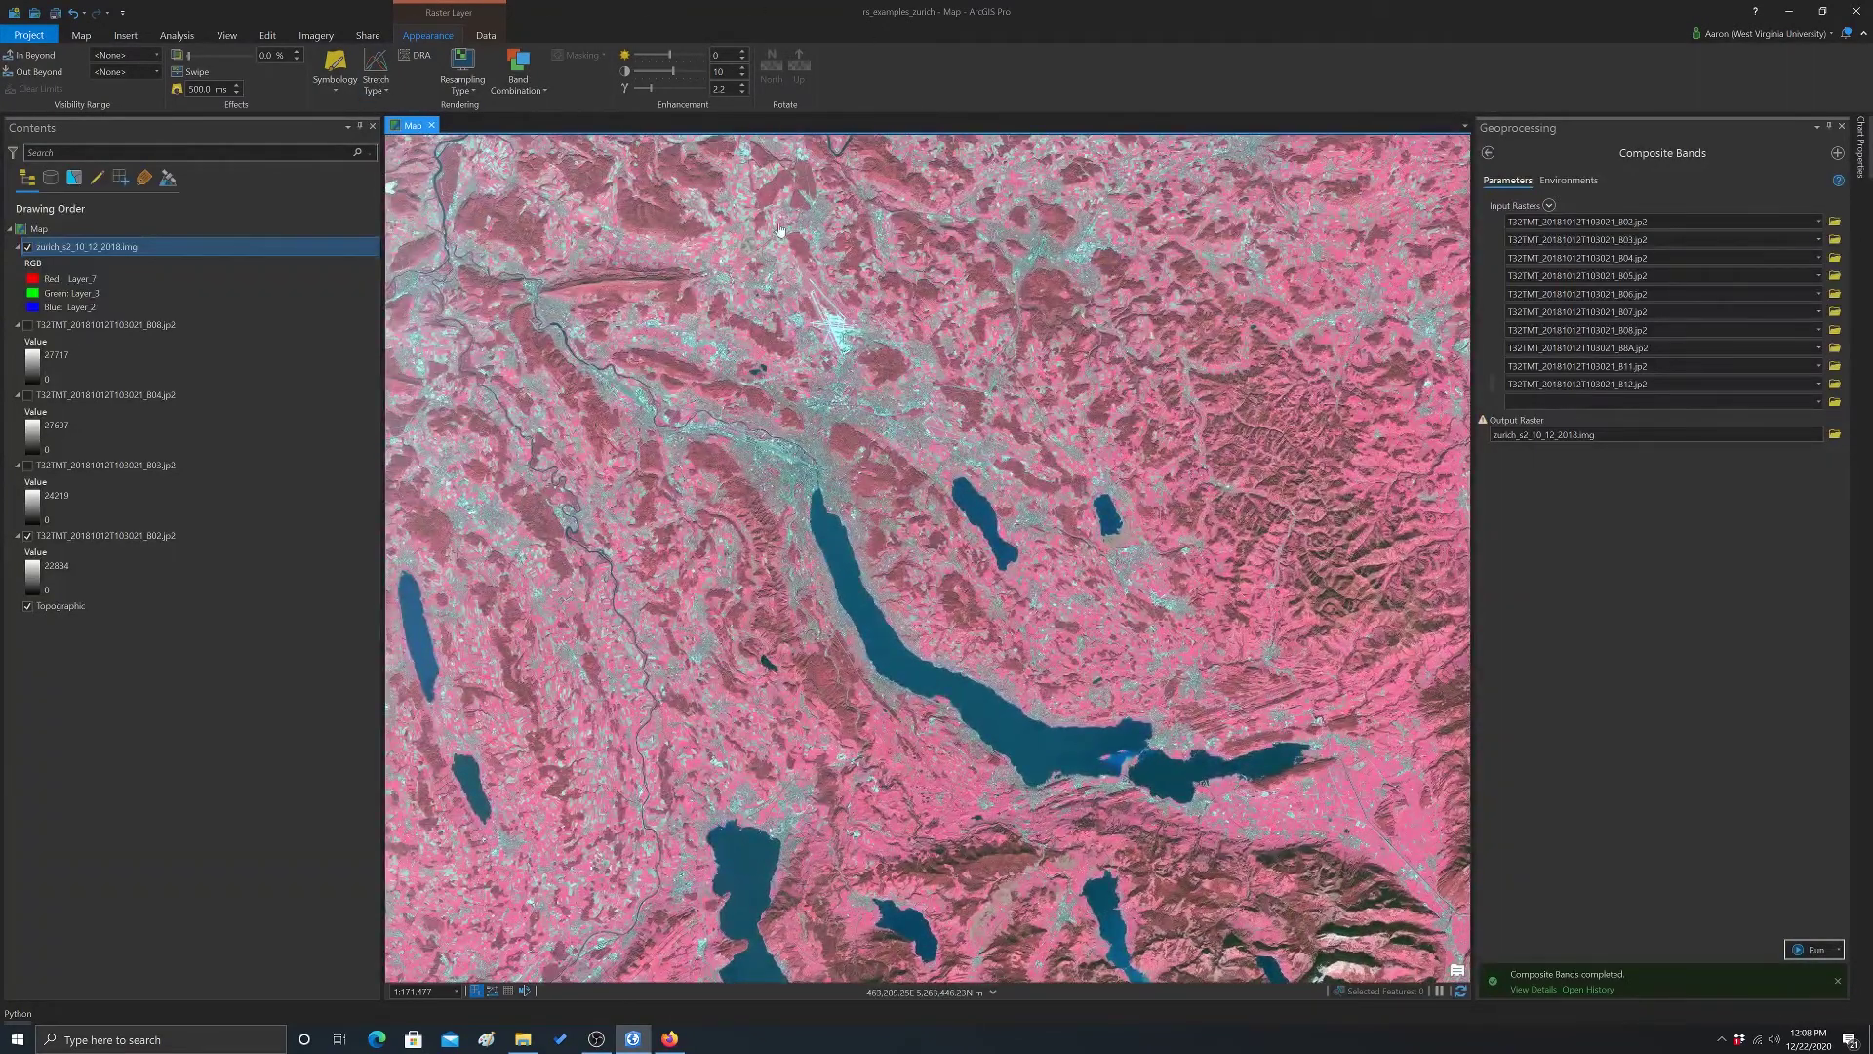
{"action": "left_click", "coordinate": [545, 90]}
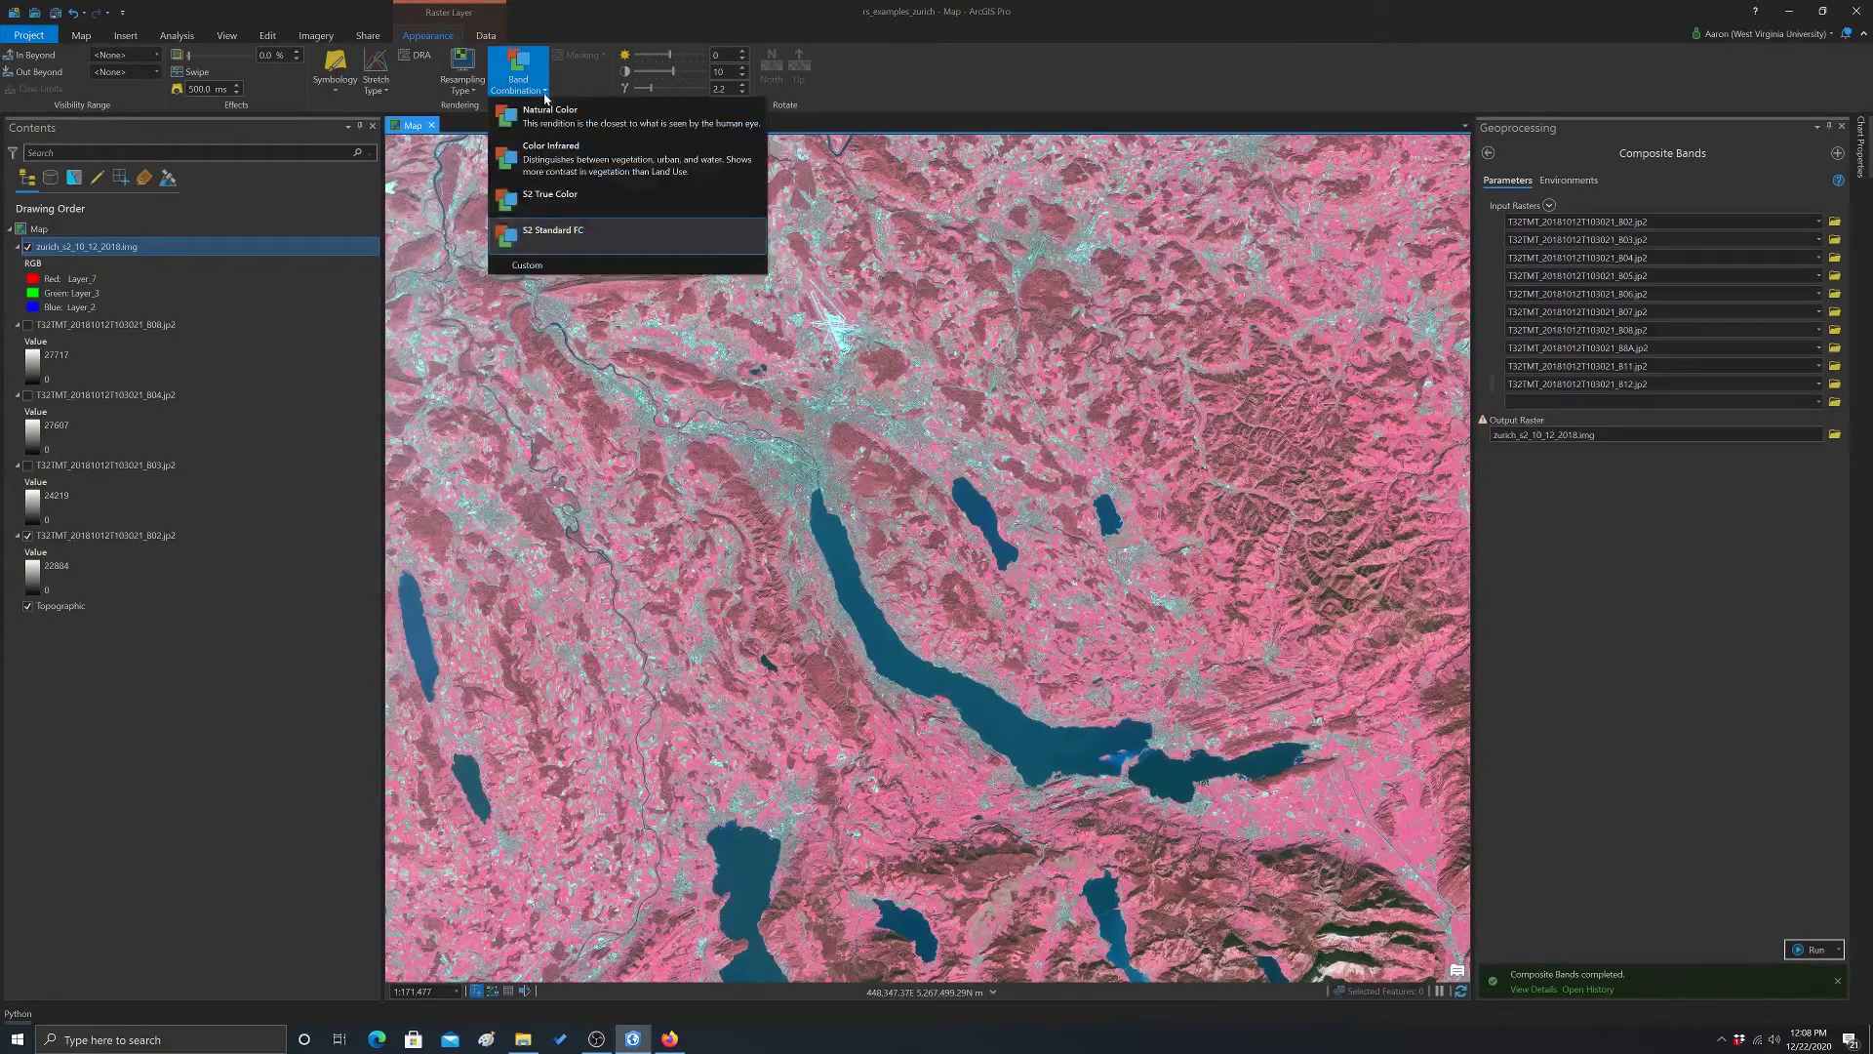
Add custom combination 'S2 FC2' with Red Layer_10, Green Layer_7 and Blue Layer_2
{"action": "left_click", "coordinate": [527, 265]}
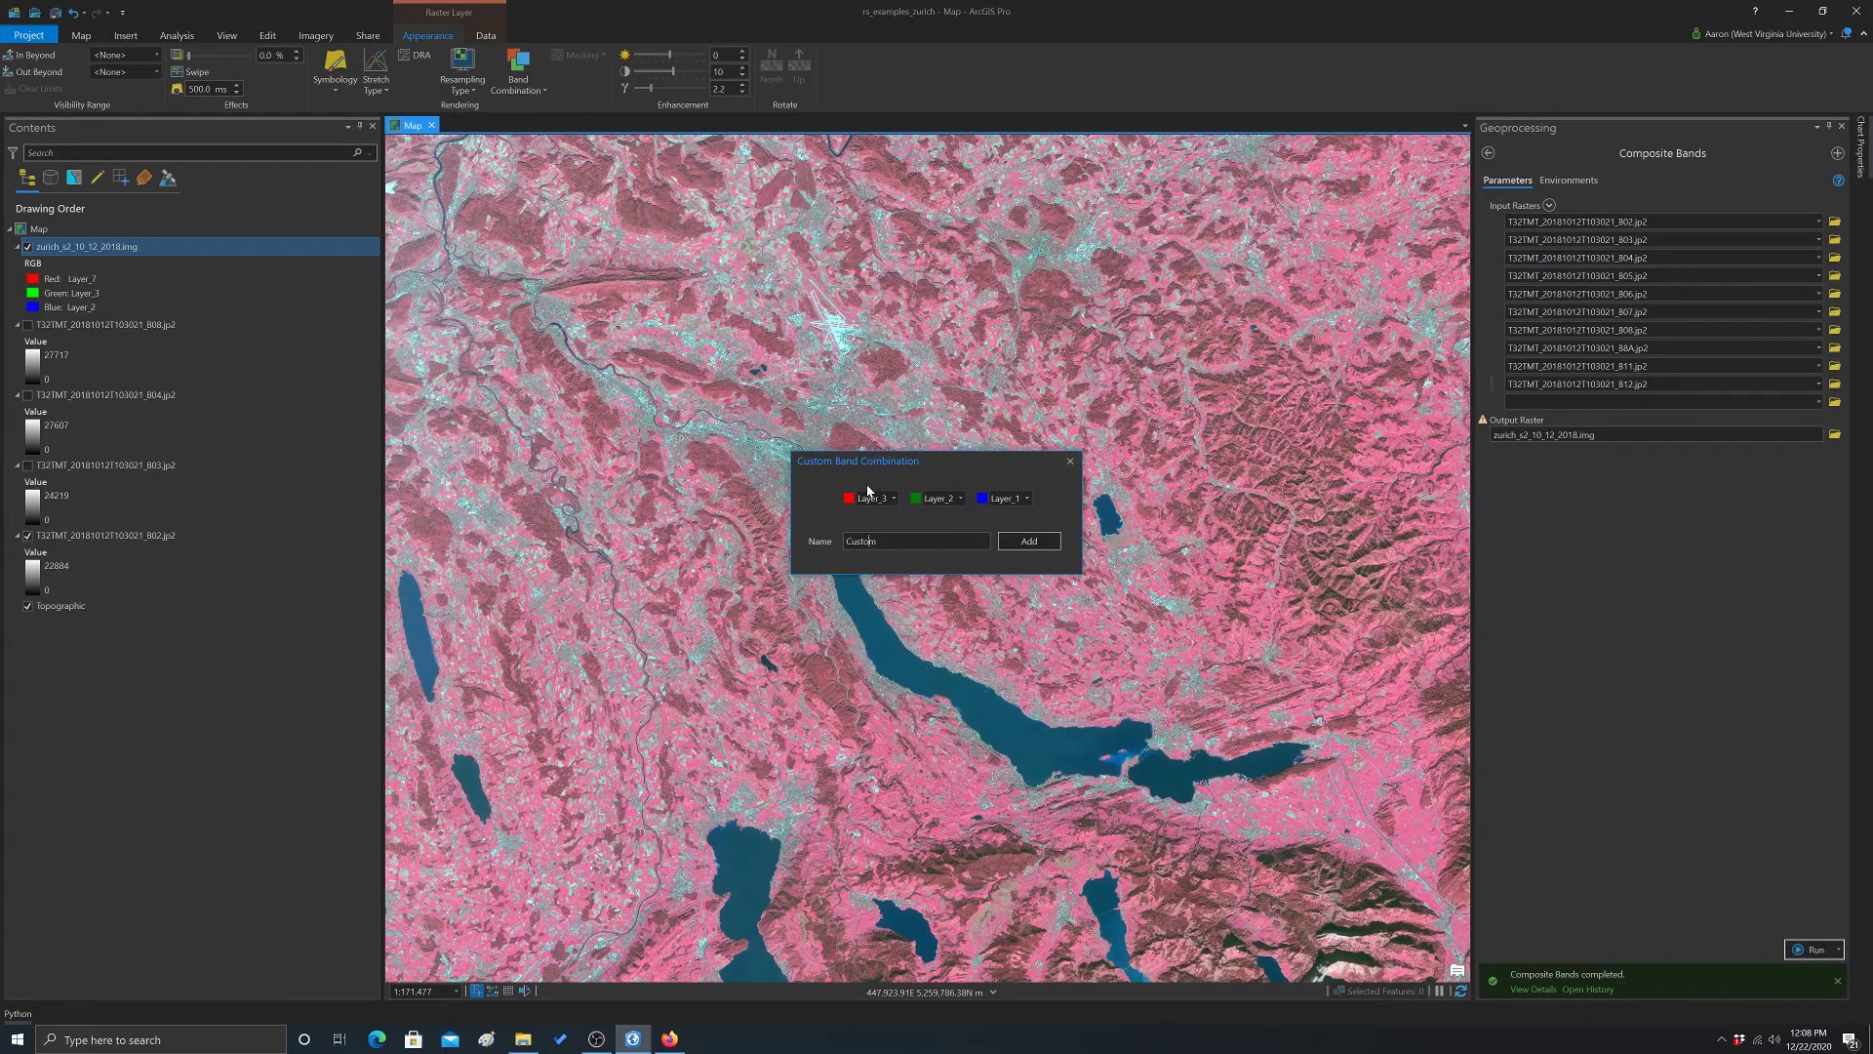
{"action": "double_click", "coordinate": [863, 540]}
{"action": "key", "text": "BackSpace"}
{"action": "left_click", "coordinate": [894, 499]}
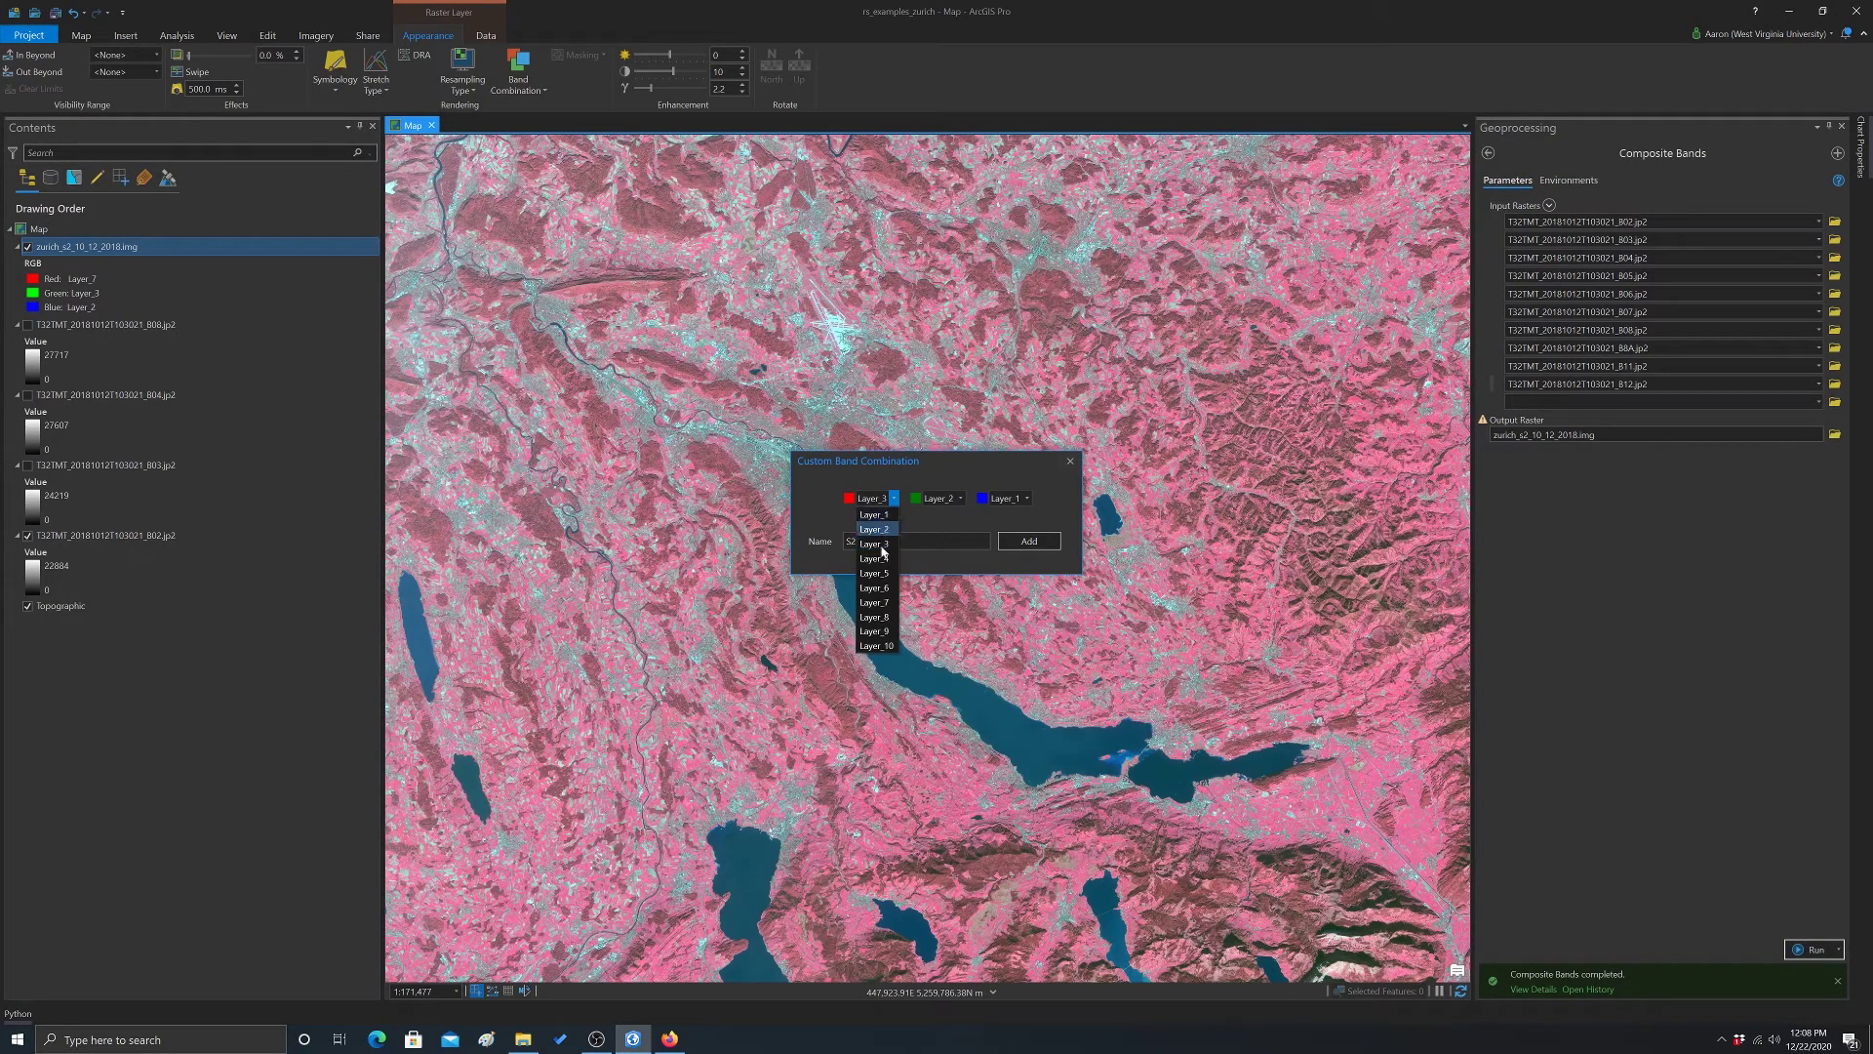
{"action": "left_click", "coordinate": [877, 646]}
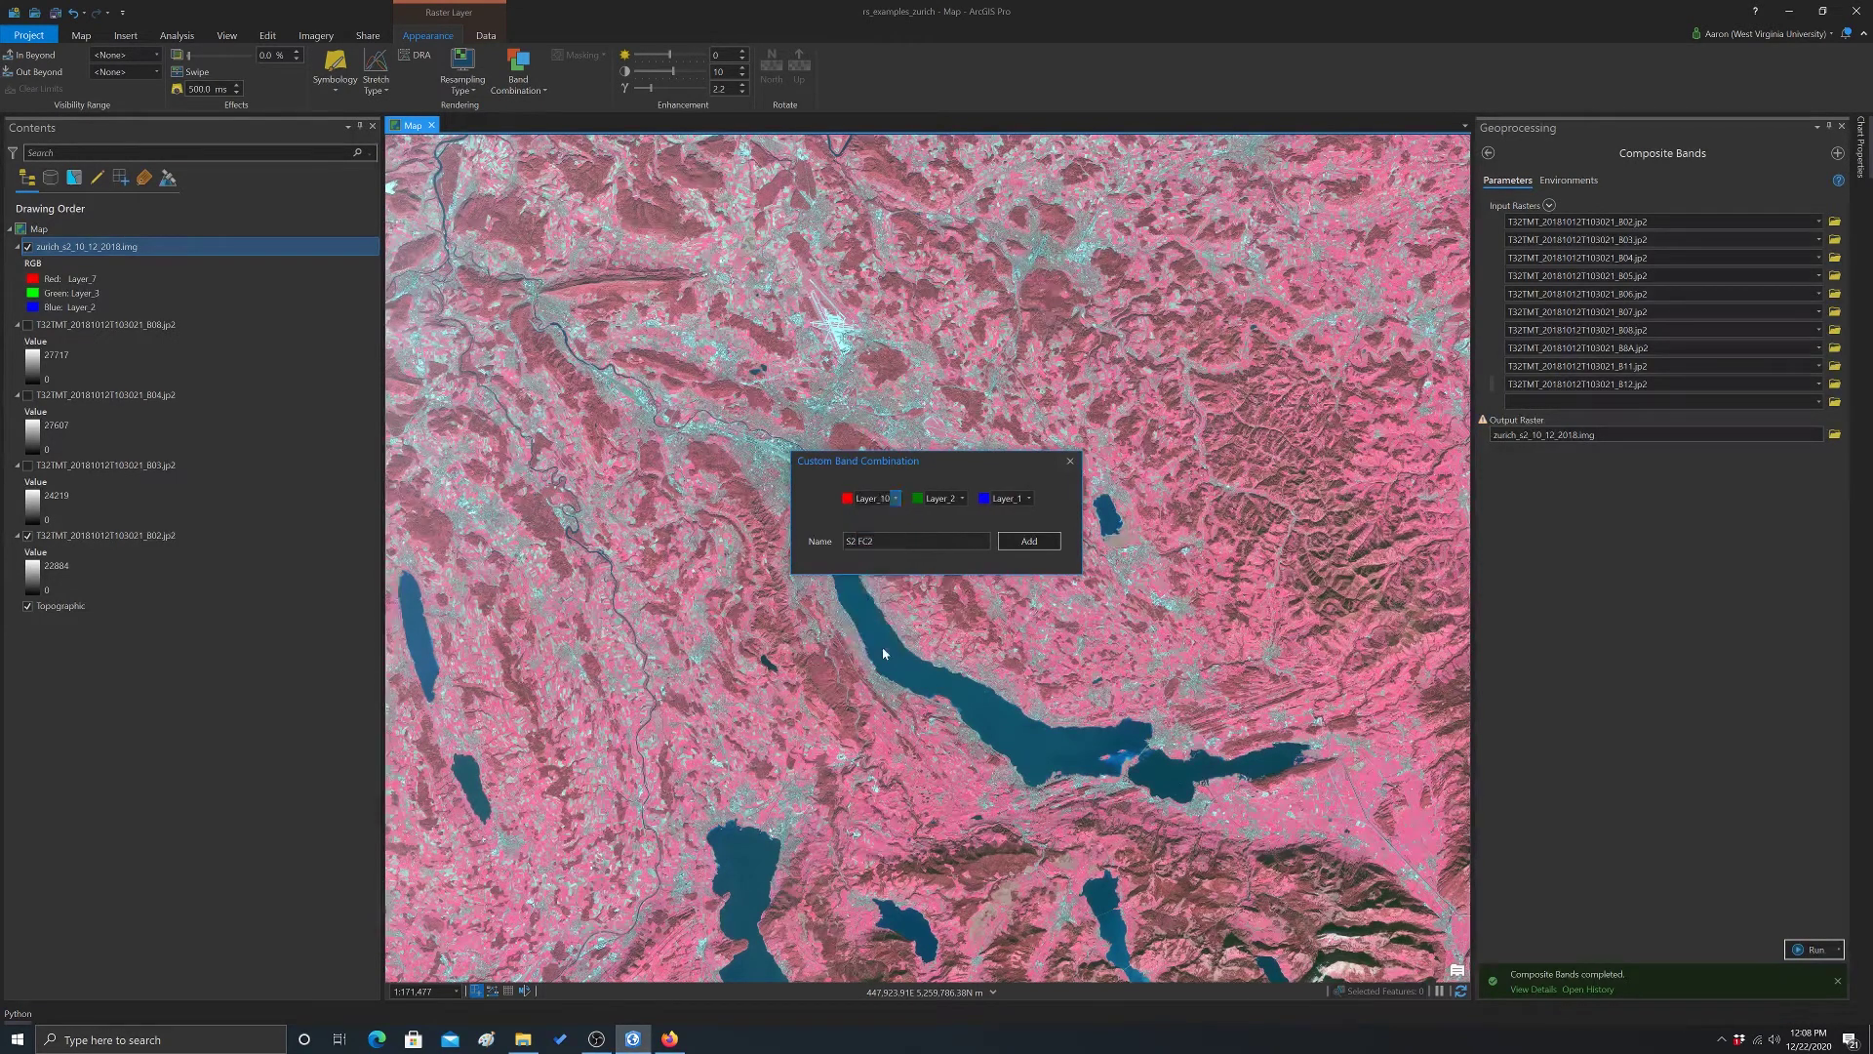
{"action": "left_click", "coordinate": [962, 498]}
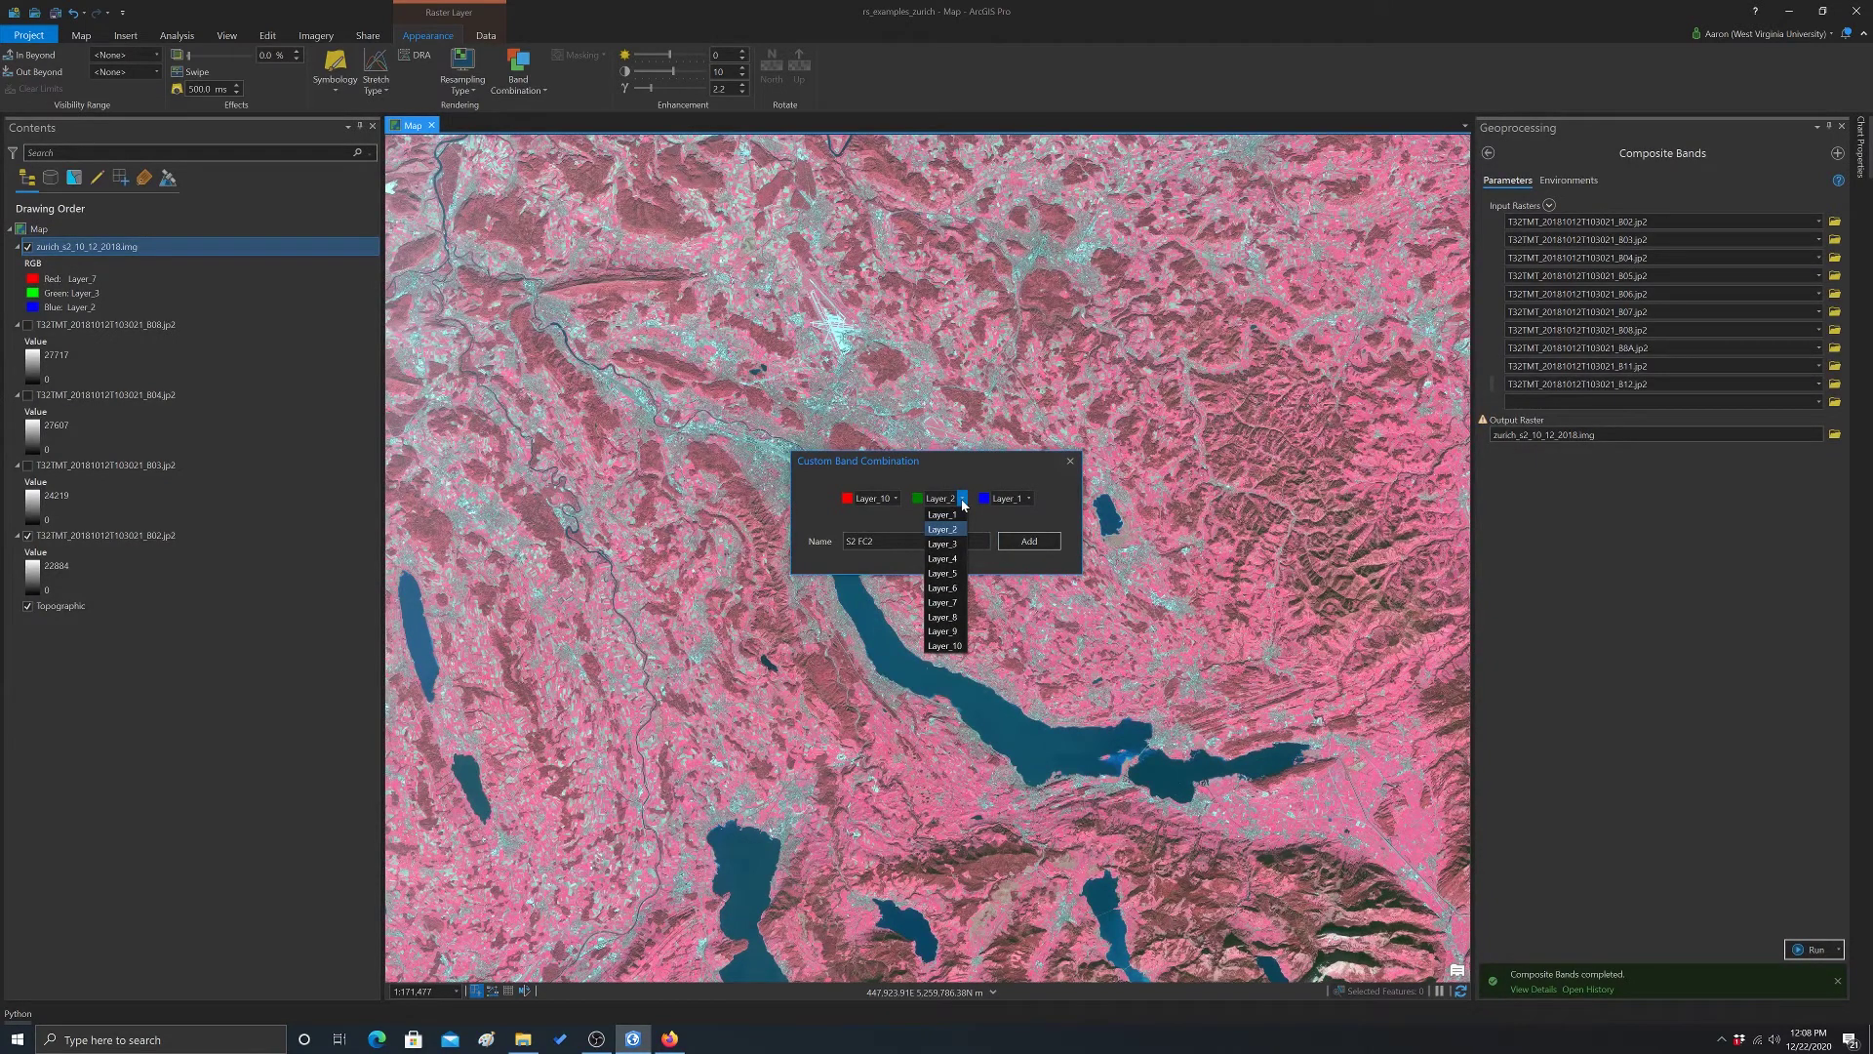
{"action": "left_click", "coordinate": [955, 604]}
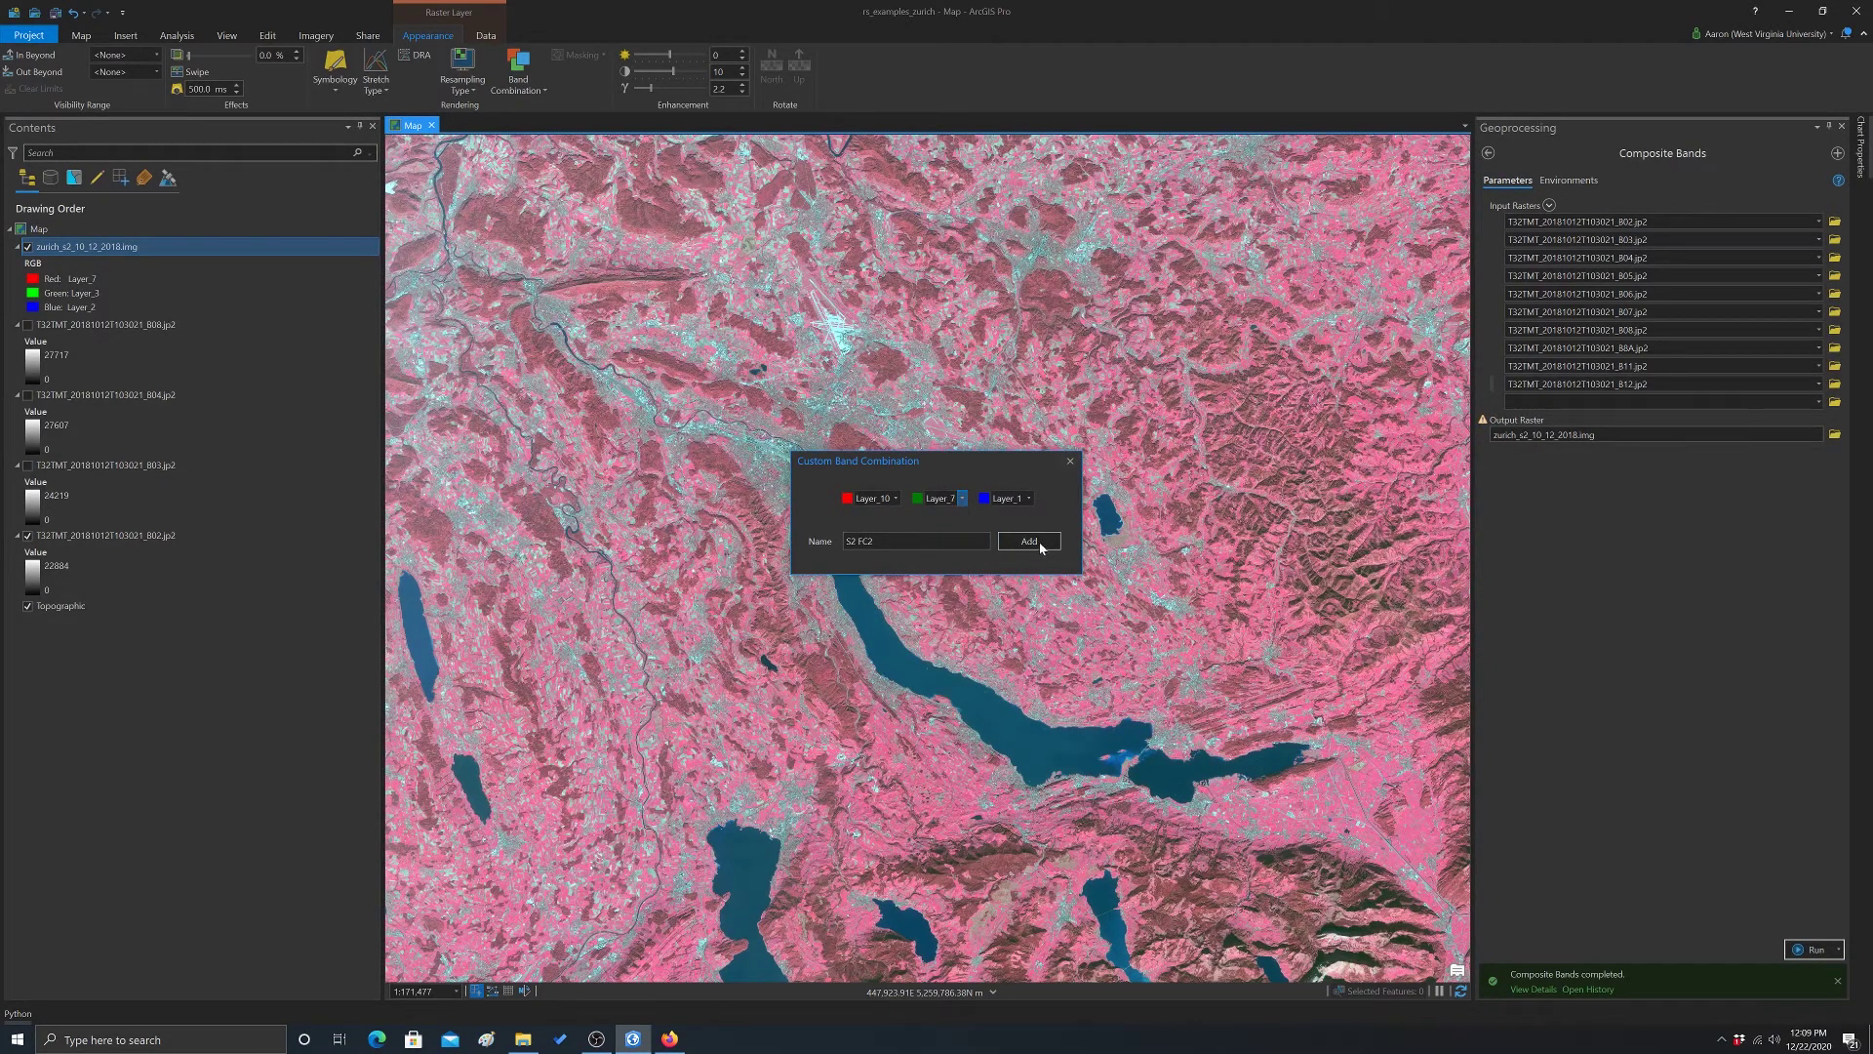
{"action": "left_click", "coordinate": [1028, 499]}
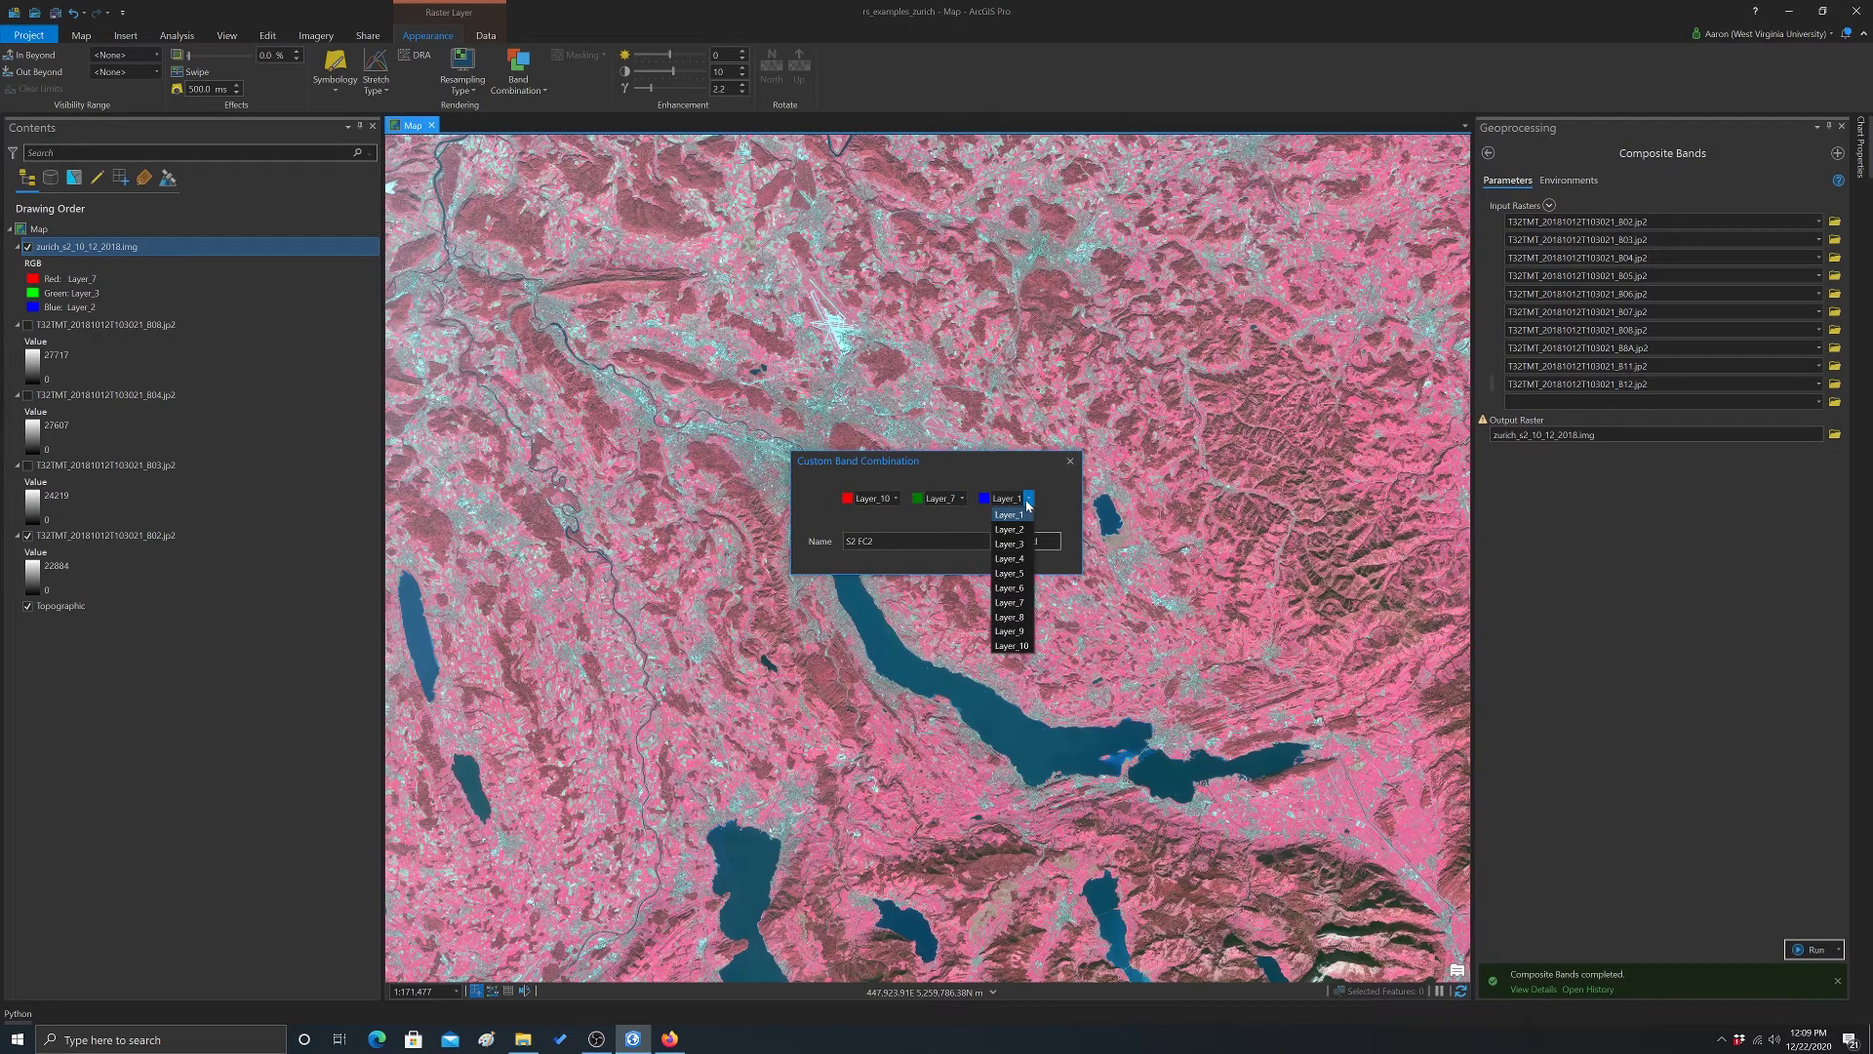
{"action": "left_click", "coordinate": [1013, 531]}
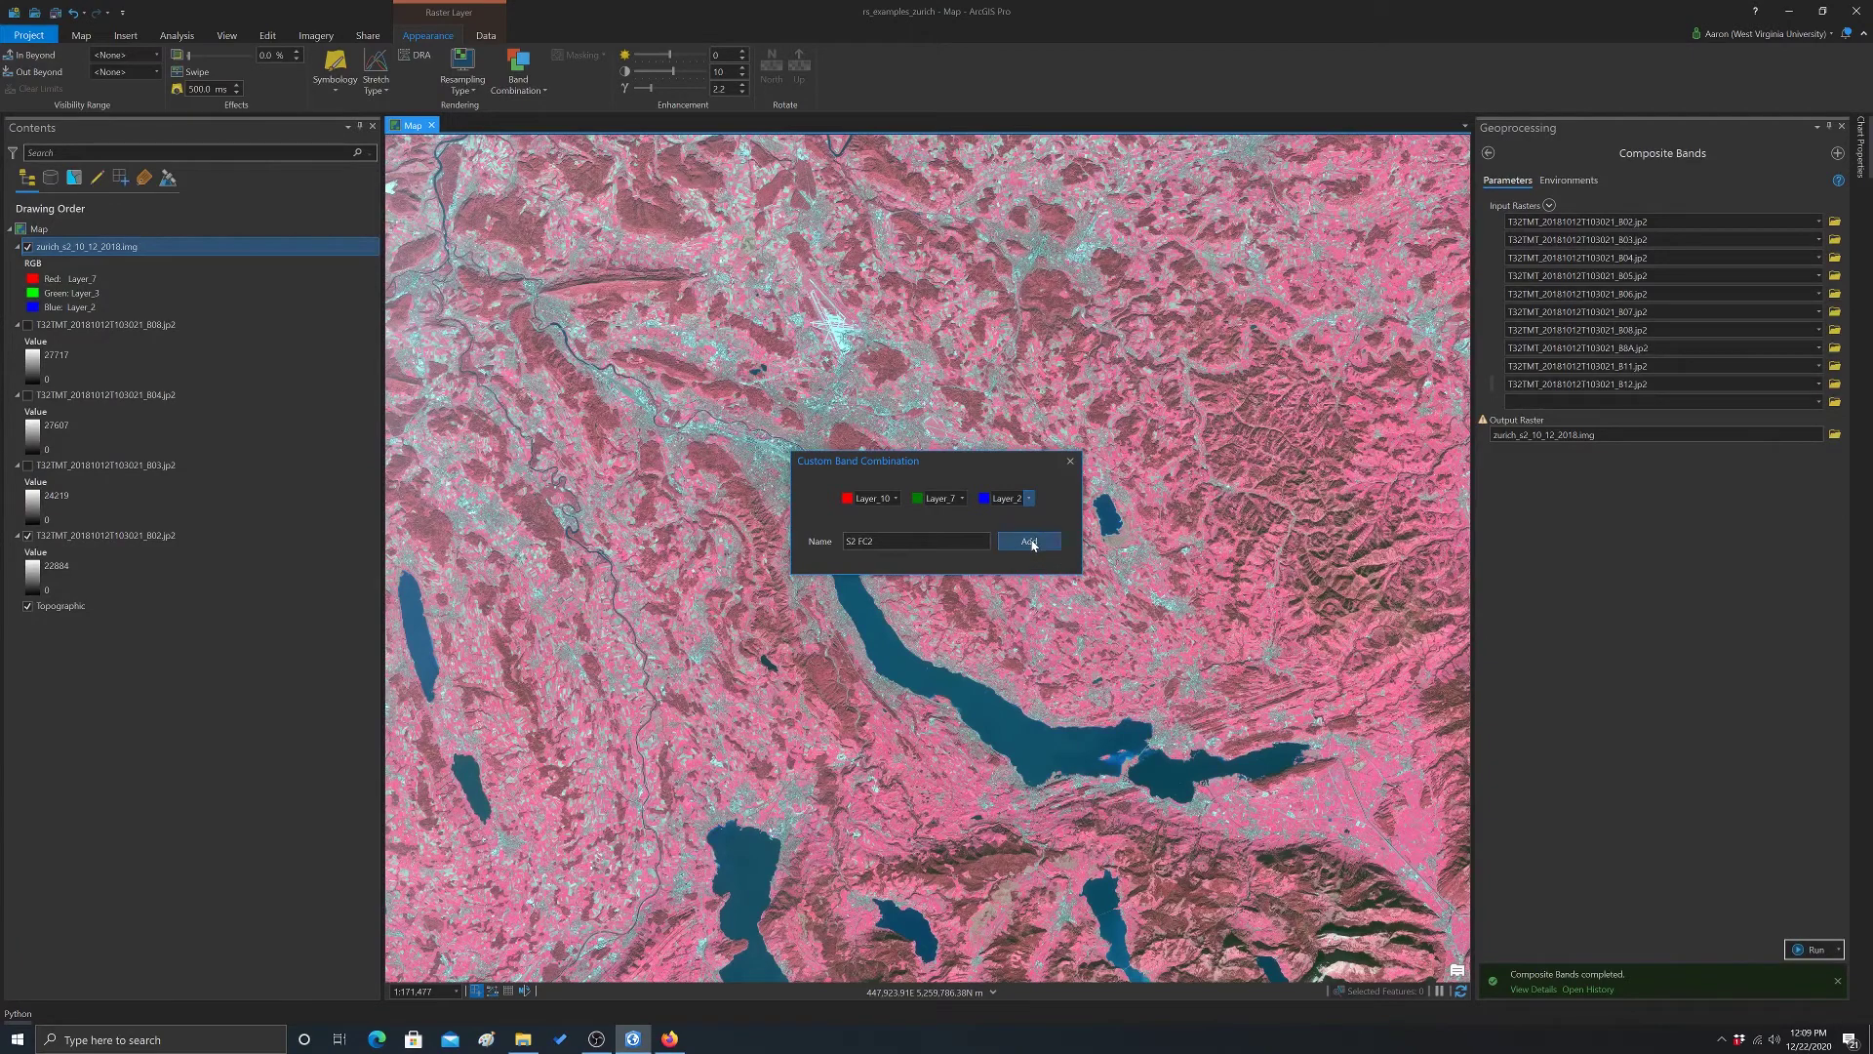
{"action": "left_click", "coordinate": [1031, 542]}
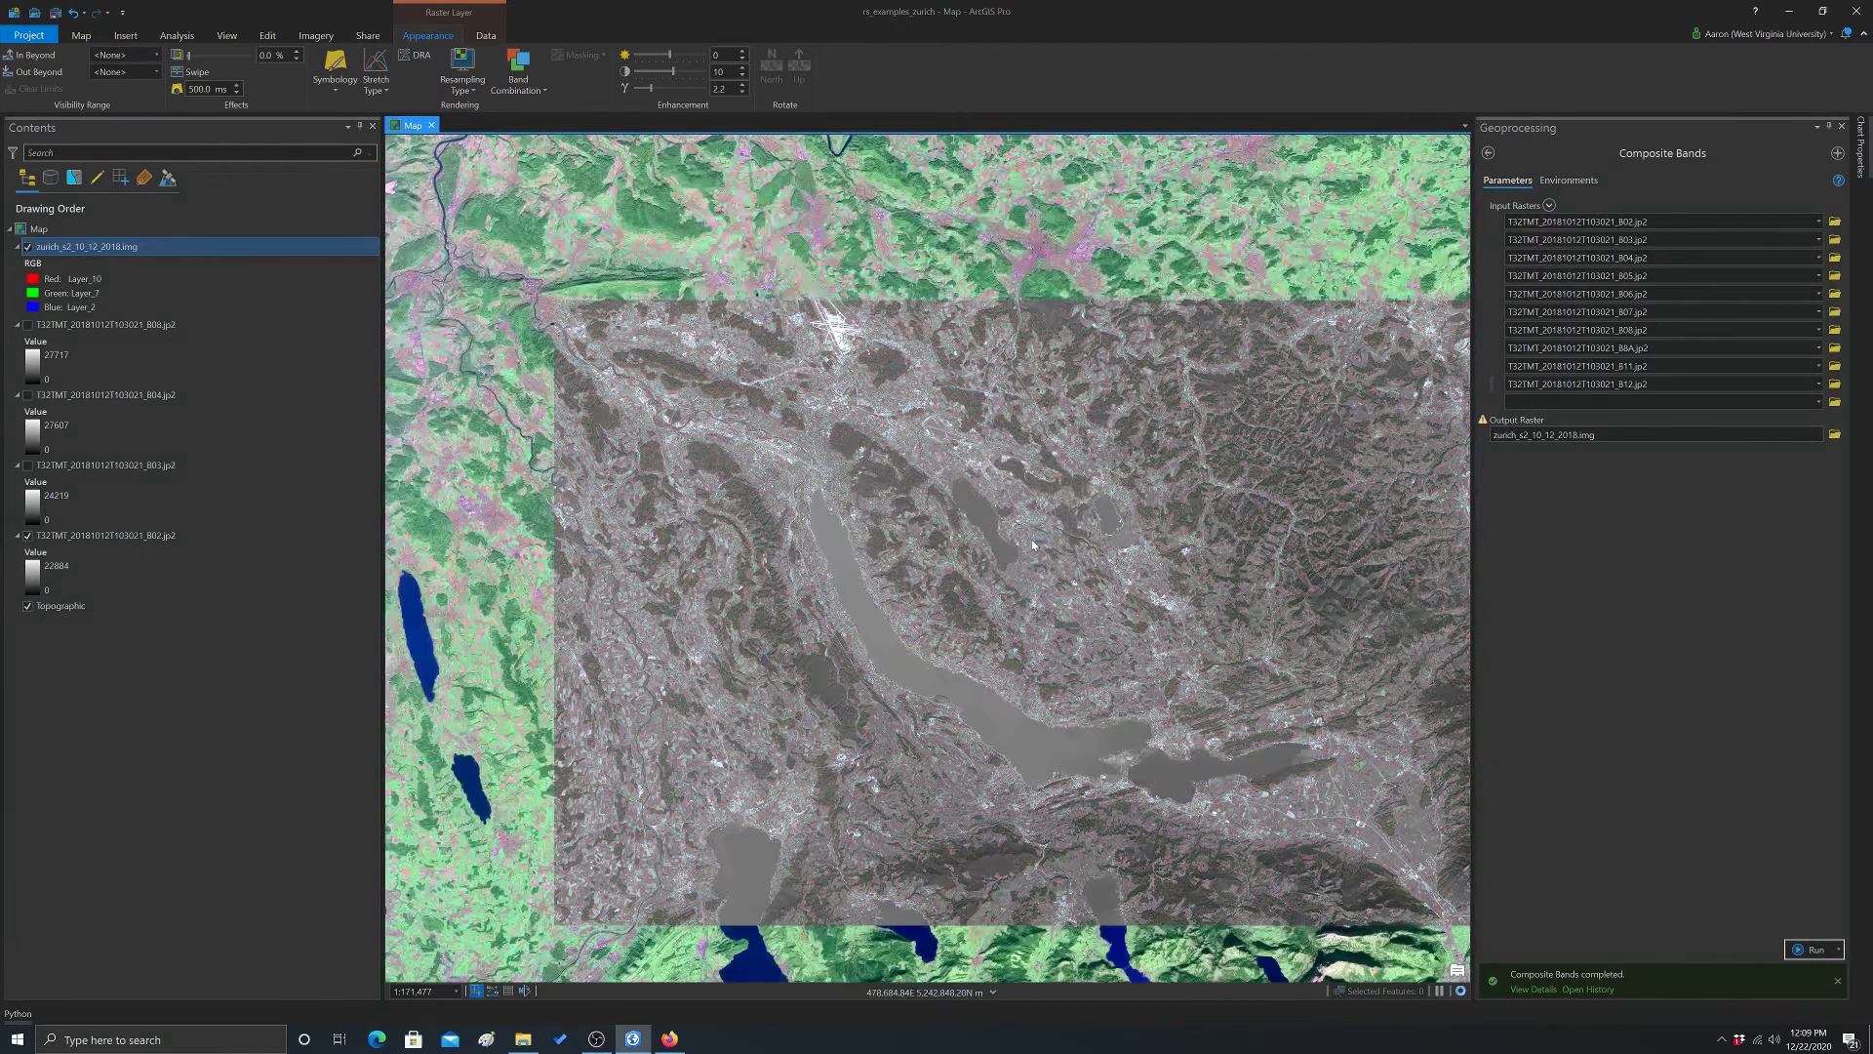
Pan and zoom around central Zurich and Lake Zurich in S2 FC2, then recentre the raster
{"action": "left_click_drag", "start_coordinate": [765, 657], "coordinate": [823, 699]}
{"action": "left_click_drag", "start_coordinate": [628, 243], "coordinate": [921, 465]}
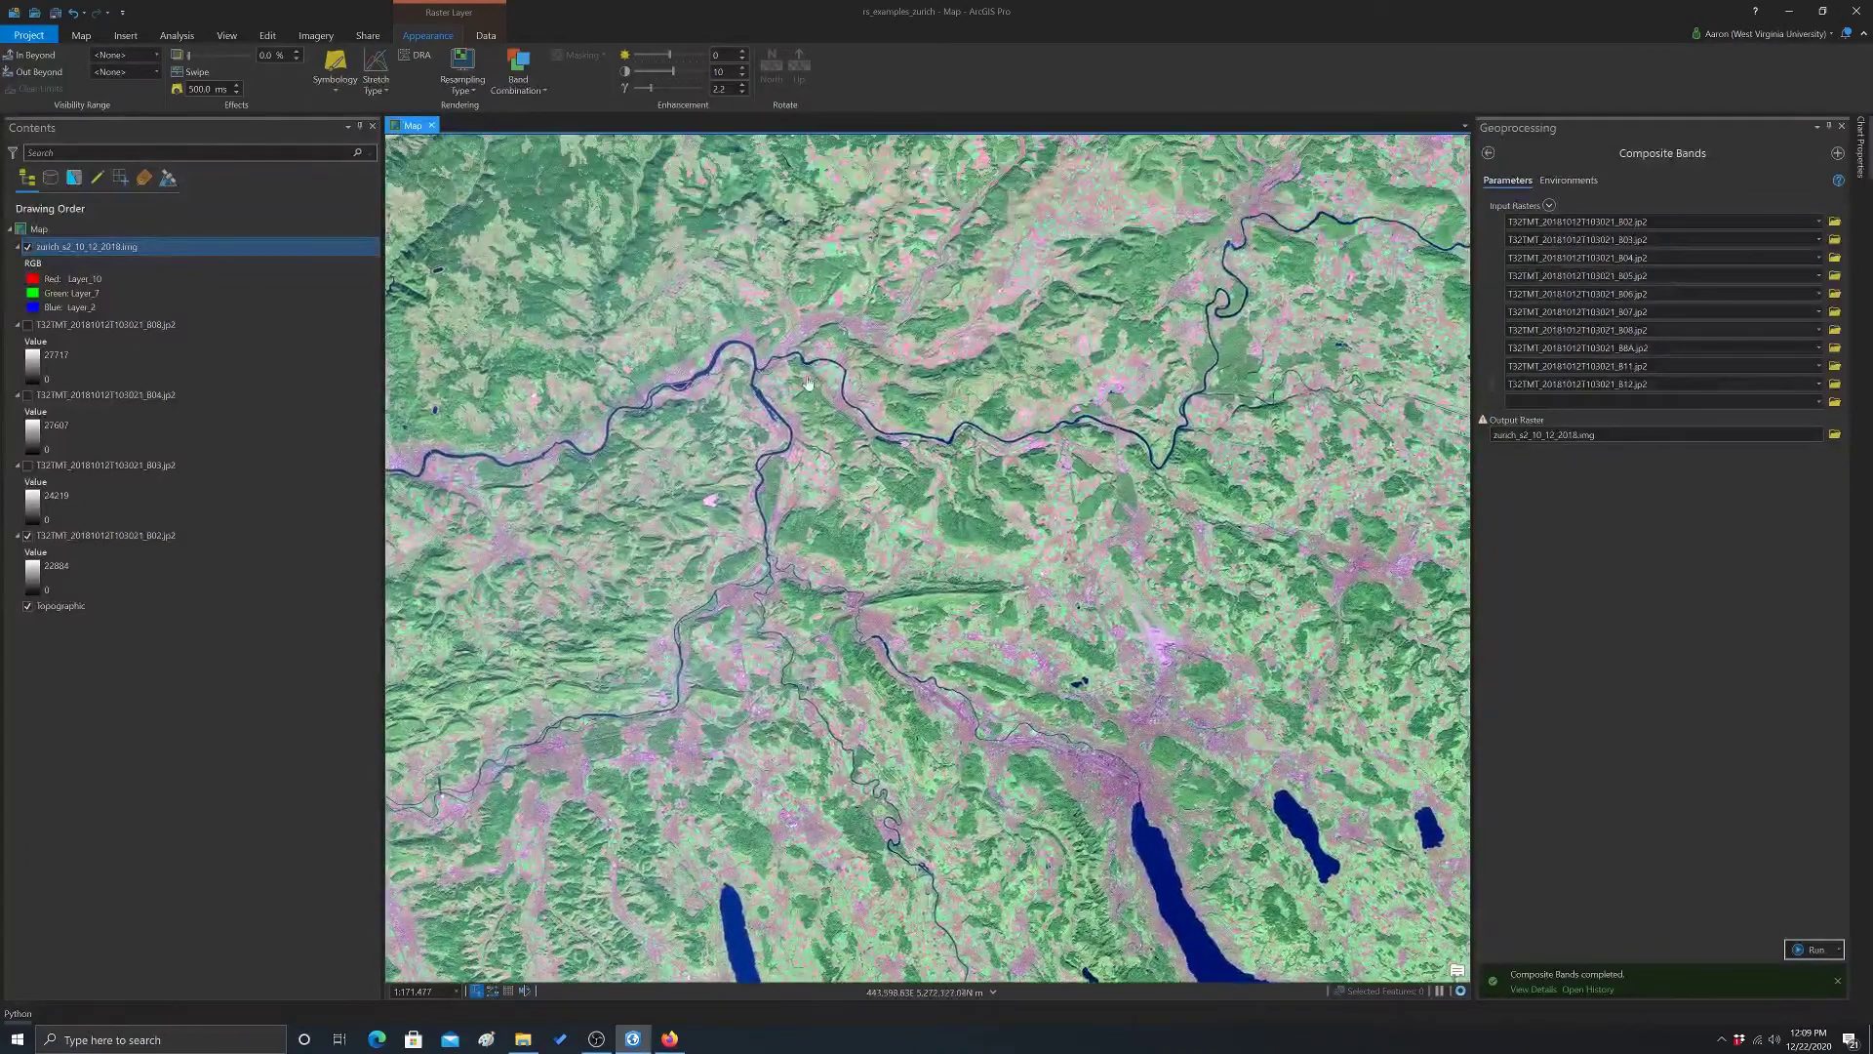
{"action": "left_click_drag", "start_coordinate": [810, 382], "coordinate": [810, 502]}
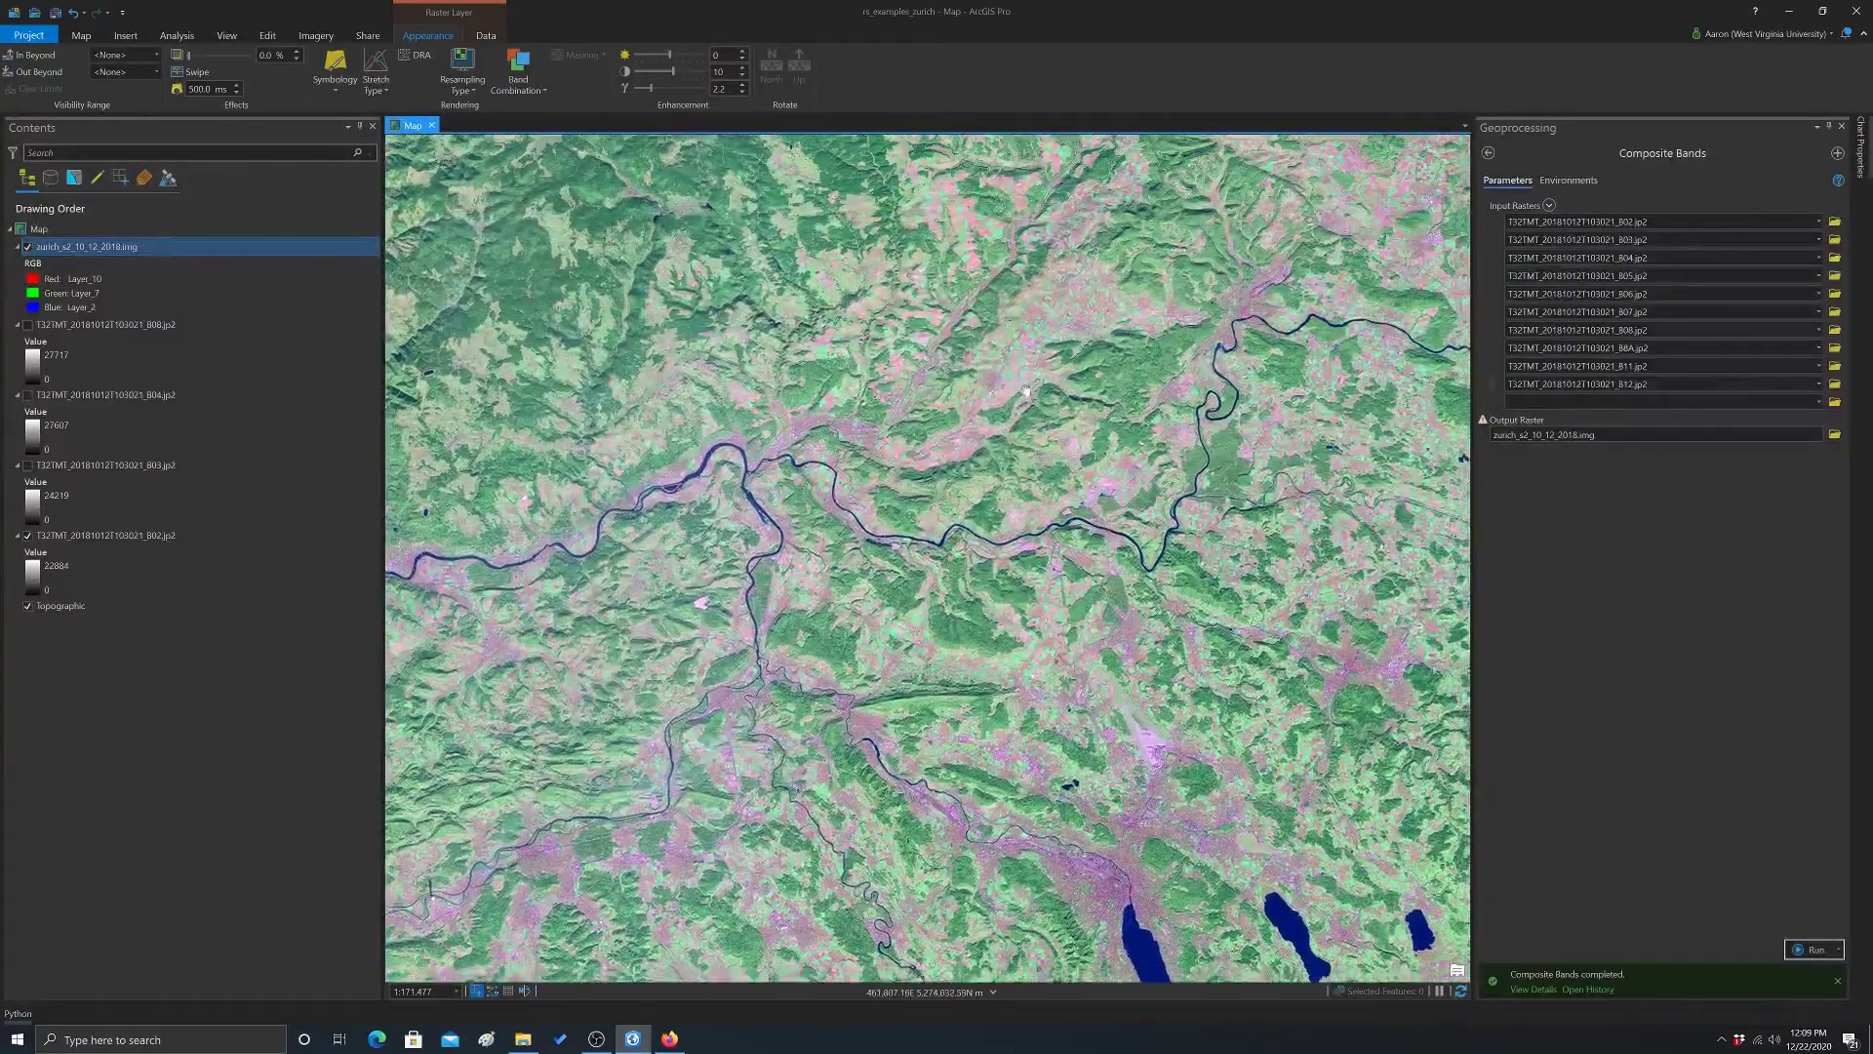
{"action": "left_click_drag", "start_coordinate": [1087, 465], "coordinate": [1115, 349]}
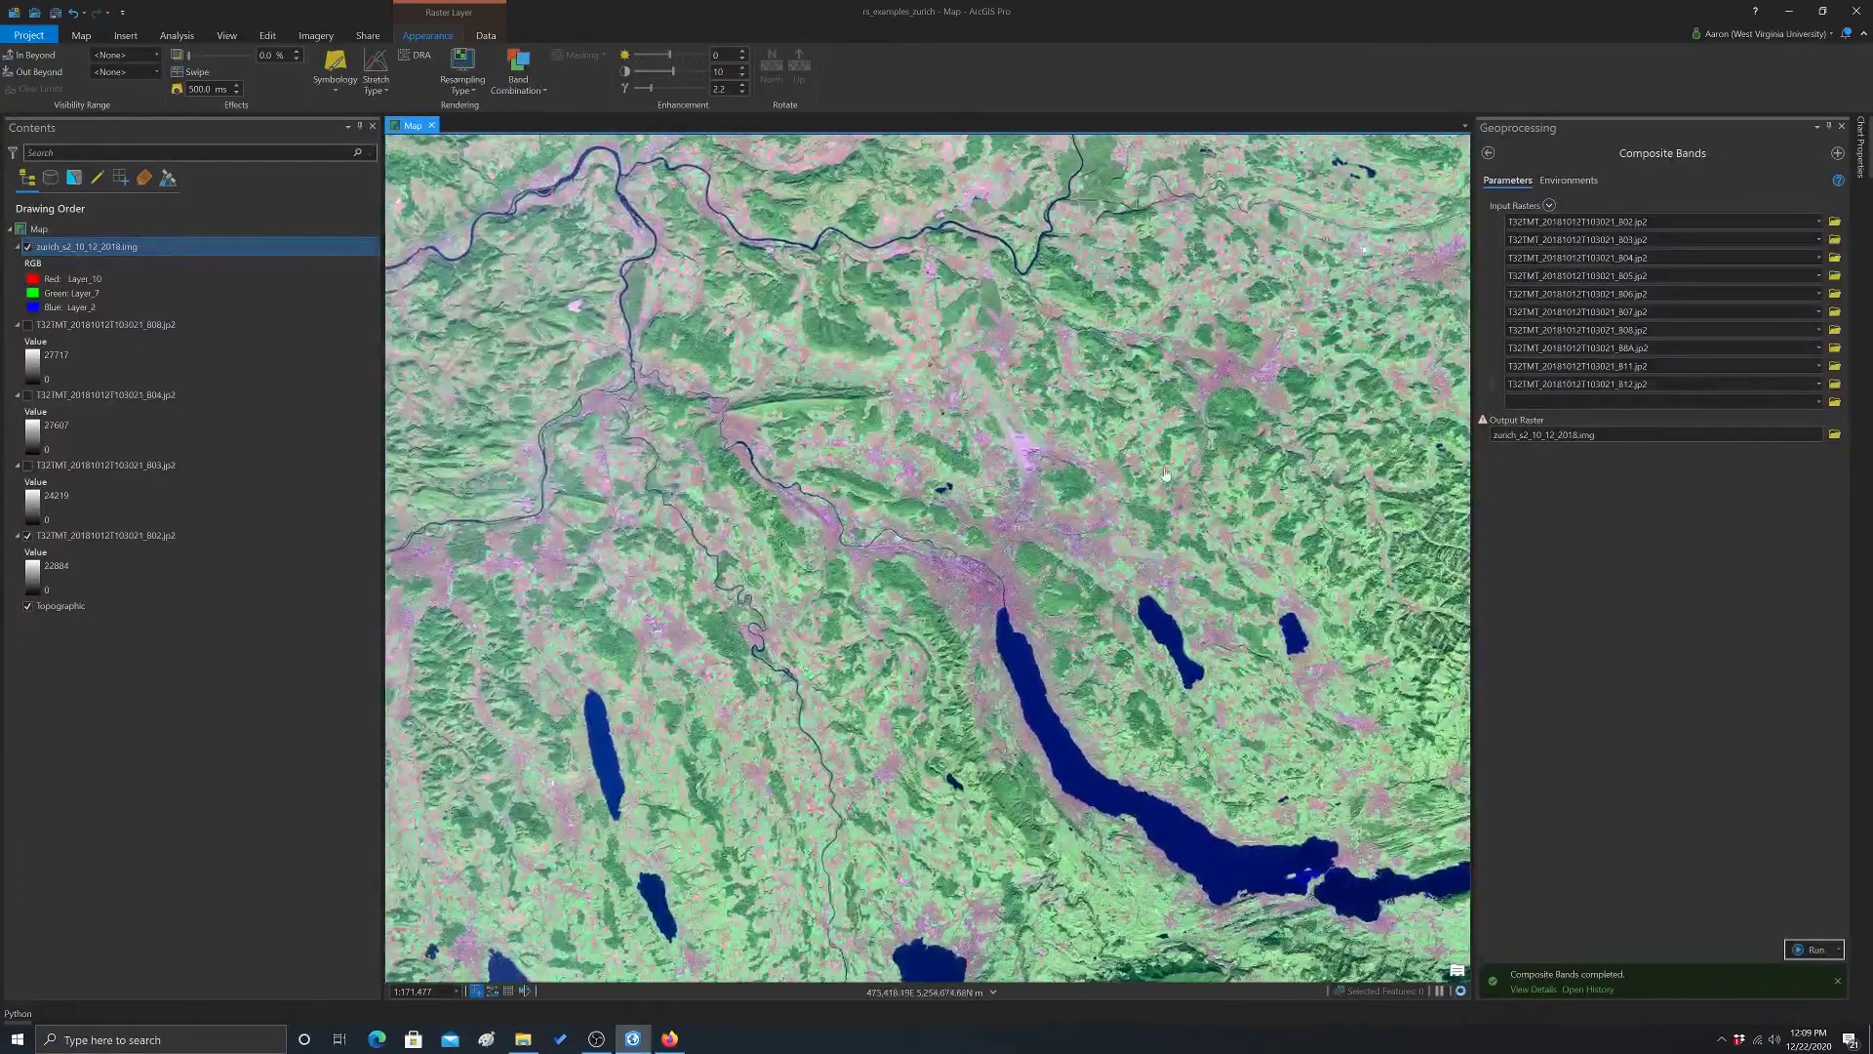
{"action": "left_click_drag", "start_coordinate": [1159, 459], "coordinate": [1091, 406]}
{"action": "left_click_drag", "start_coordinate": [1036, 783], "coordinate": [908, 737]}
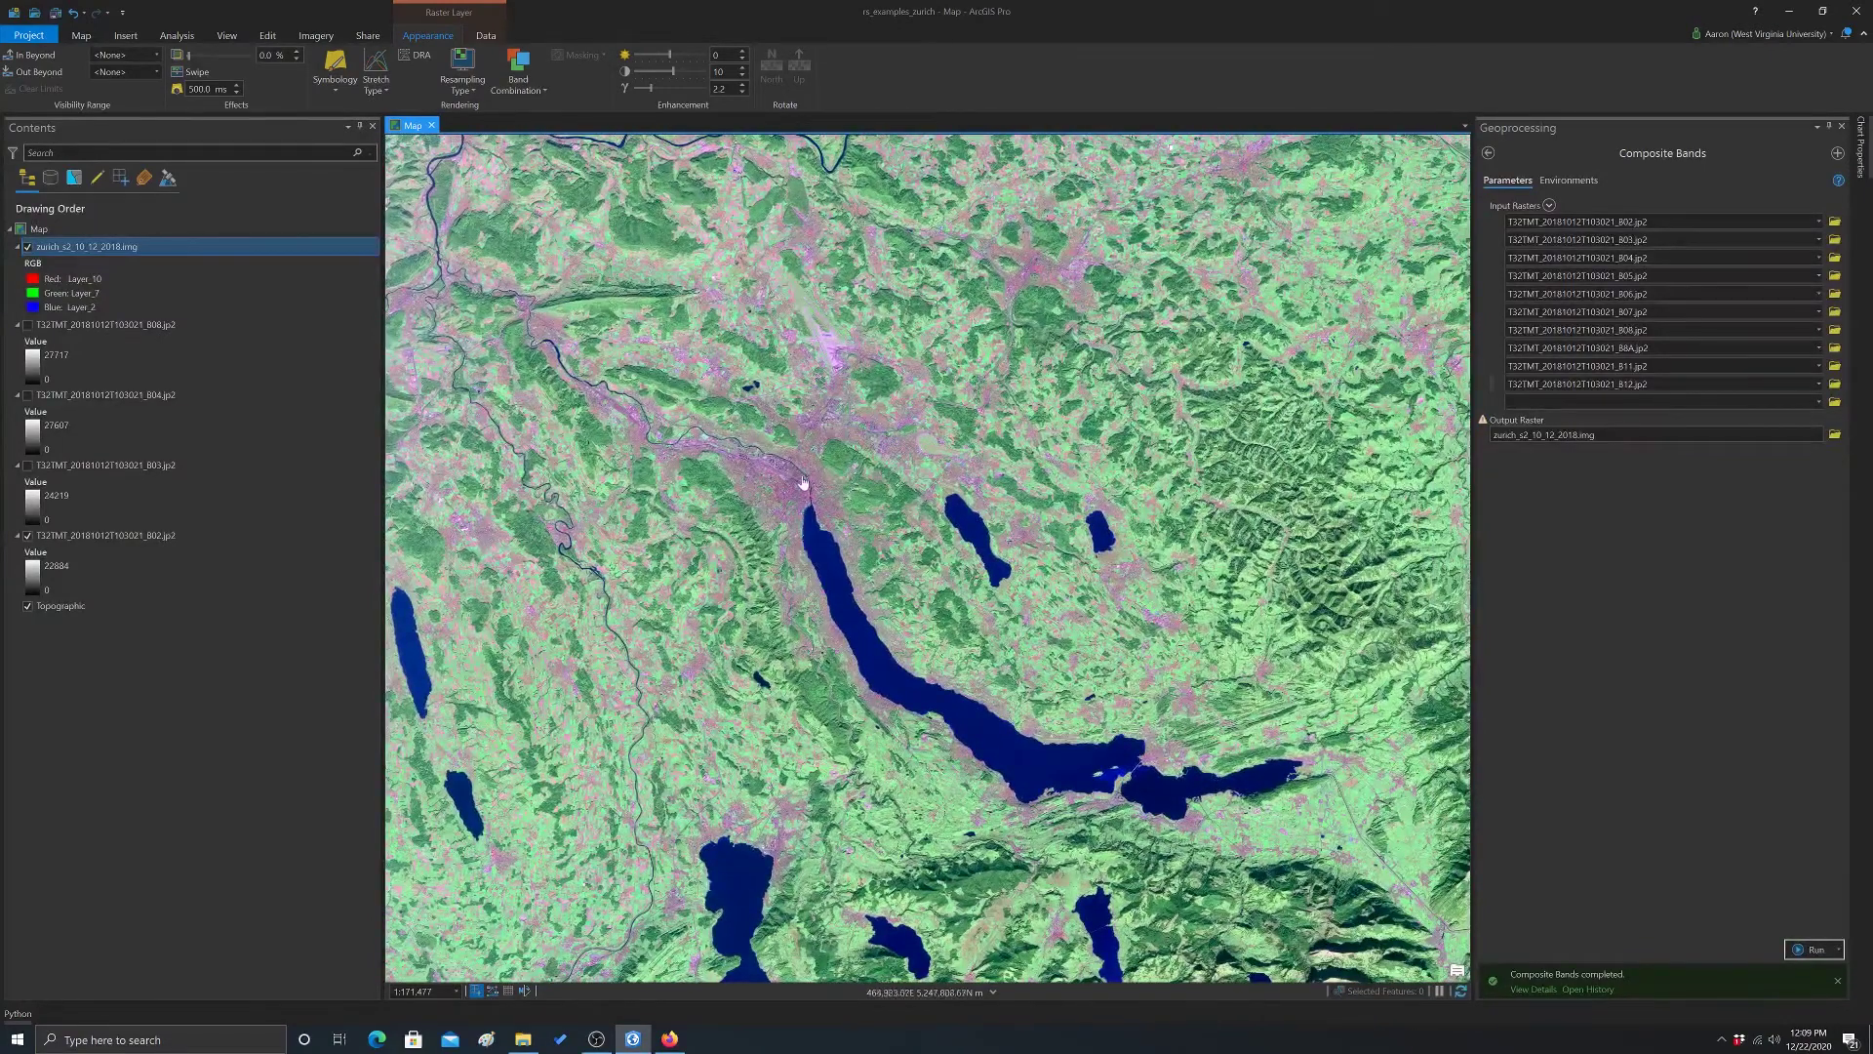
{"action": "scroll", "coordinate": [803, 485], "scroll_direction": "up", "scroll_amount": 4}
{"action": "scroll", "coordinate": [699, 438], "scroll_direction": "up", "scroll_amount": 3}
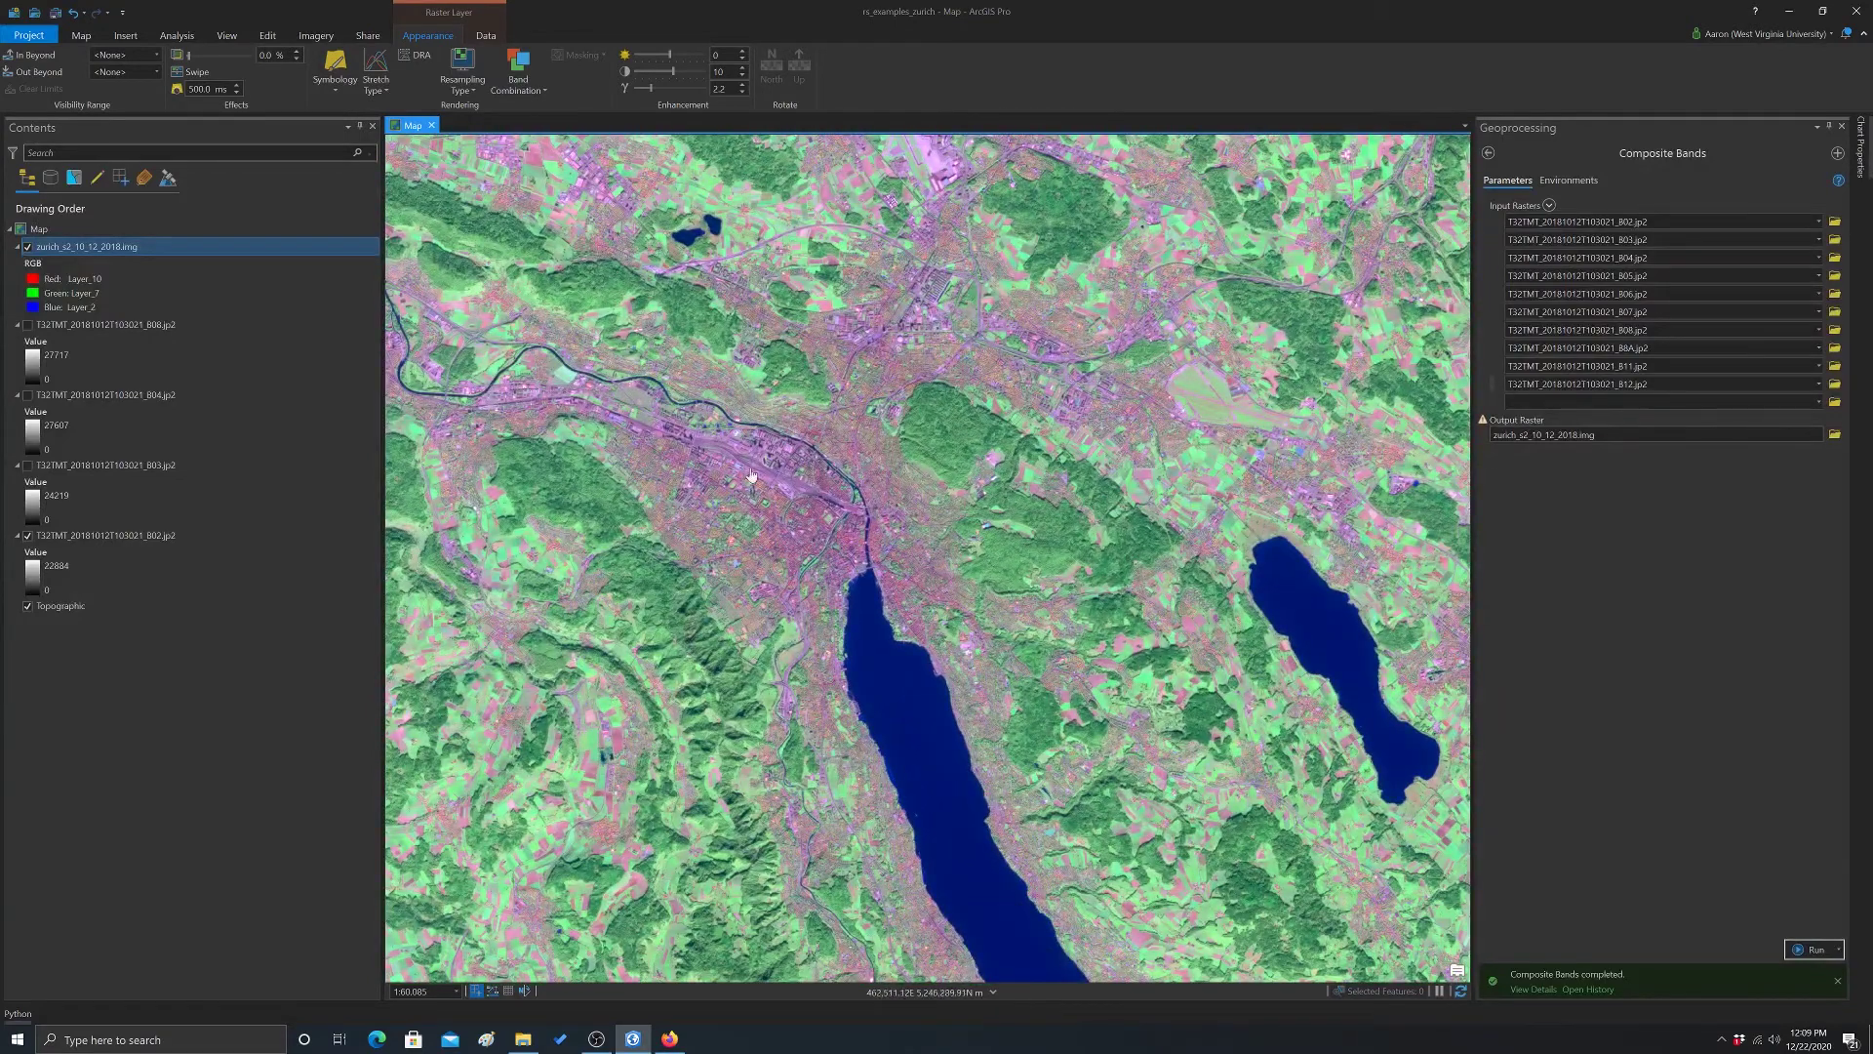
{"action": "left_click_drag", "start_coordinate": [1132, 651], "coordinate": [885, 341]}
{"action": "left_click_drag", "start_coordinate": [983, 649], "coordinate": [955, 262]}
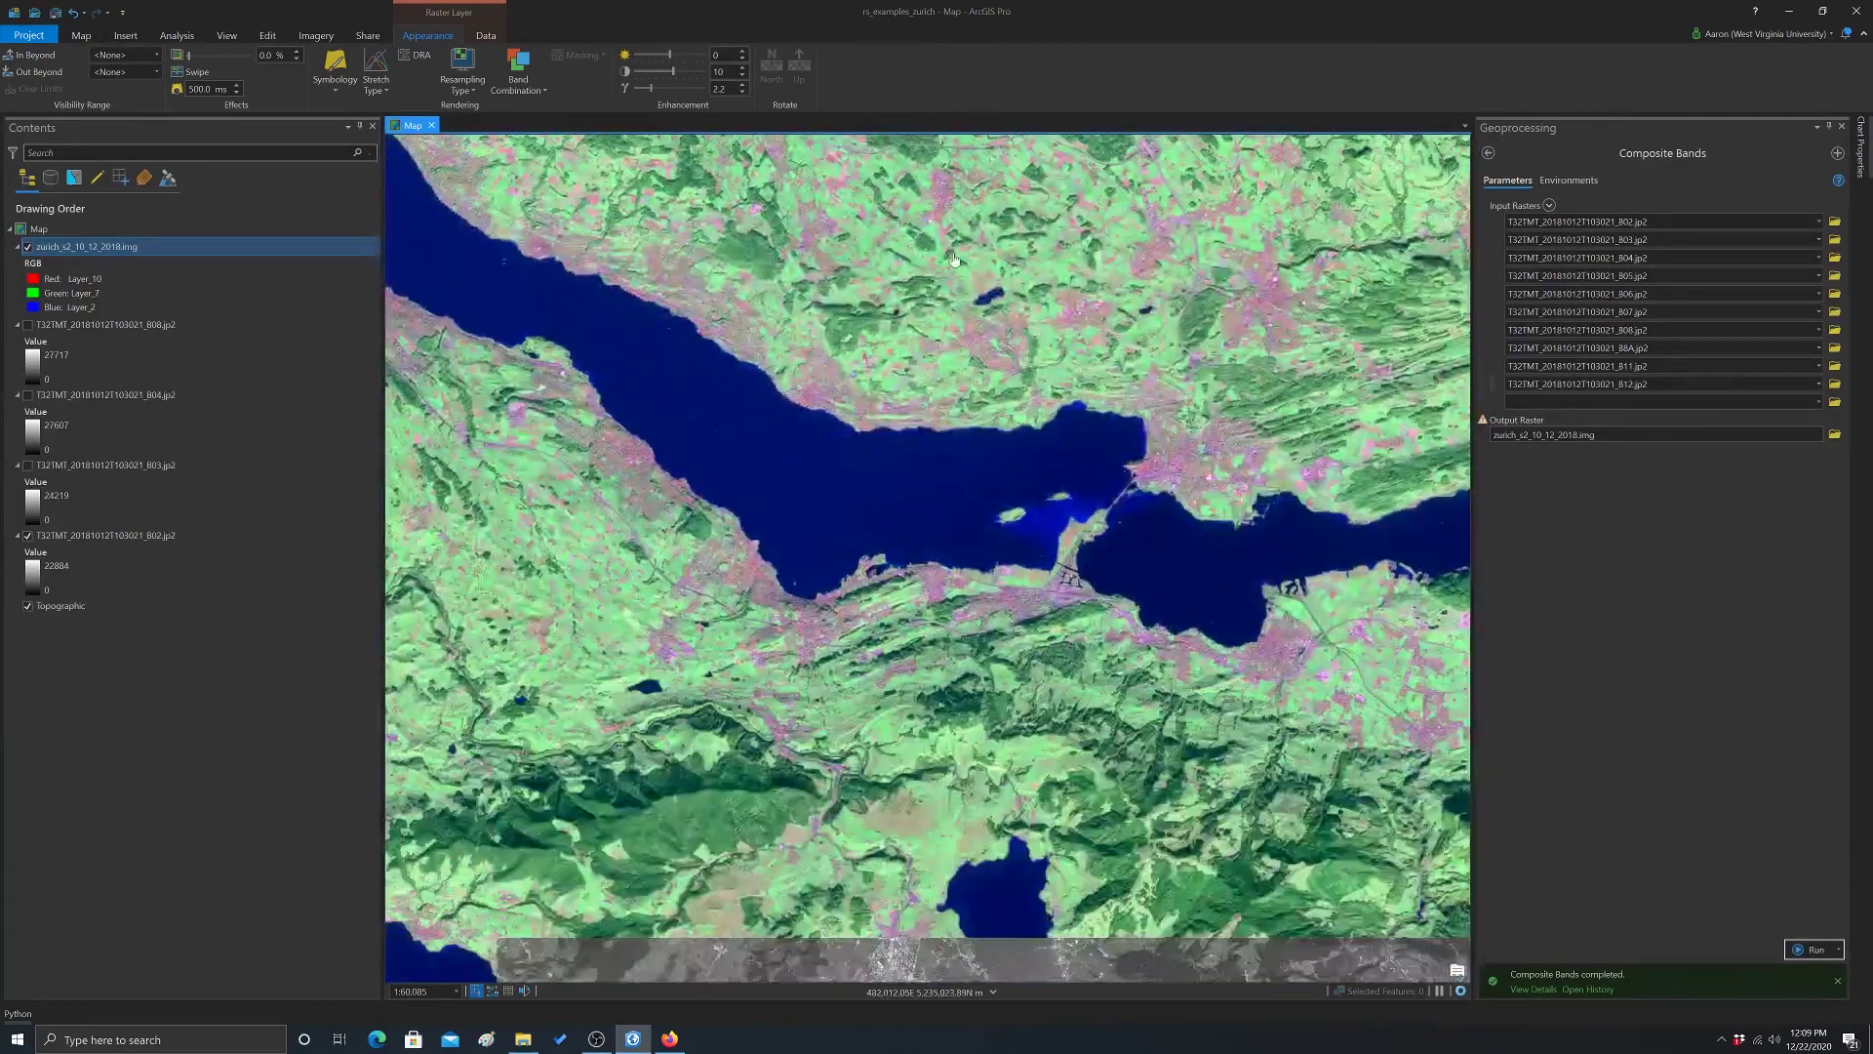
{"action": "scroll", "coordinate": [817, 471], "scroll_direction": "down", "scroll_amount": 3}
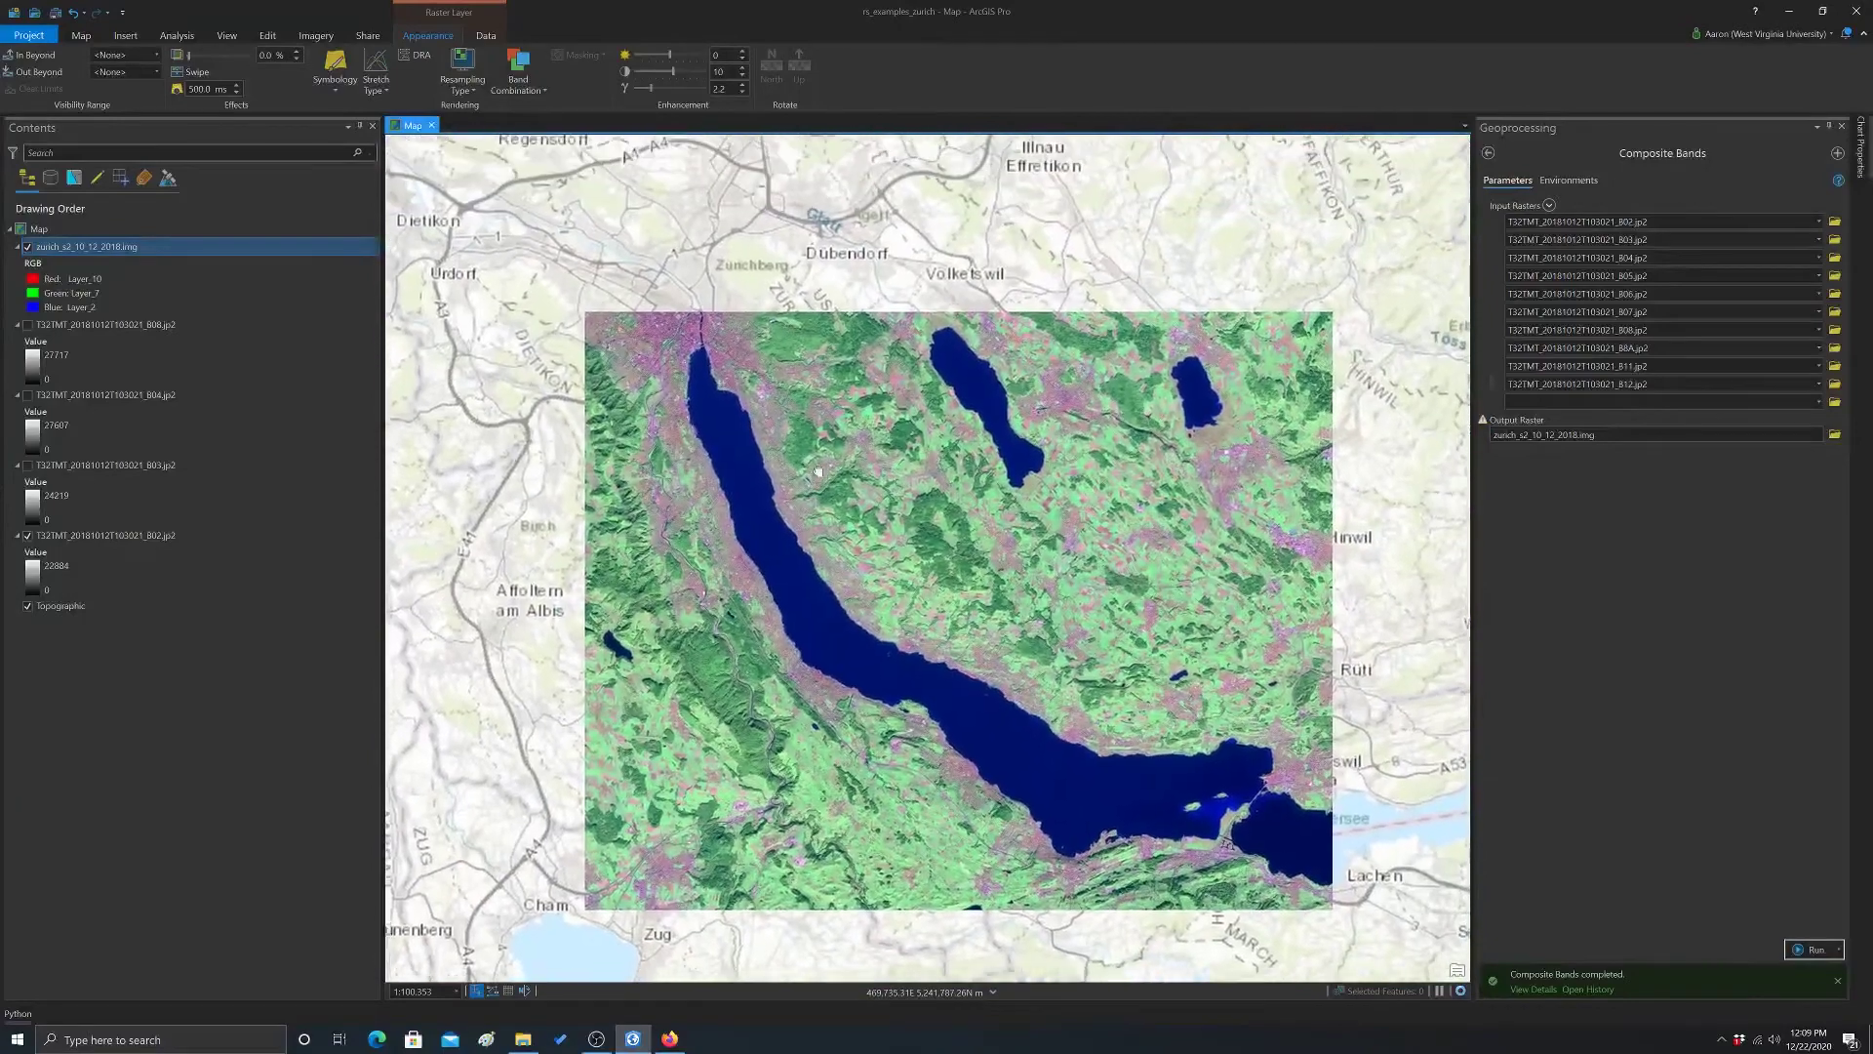
{"action": "left_click_drag", "start_coordinate": [873, 328], "coordinate": [861, 406]}
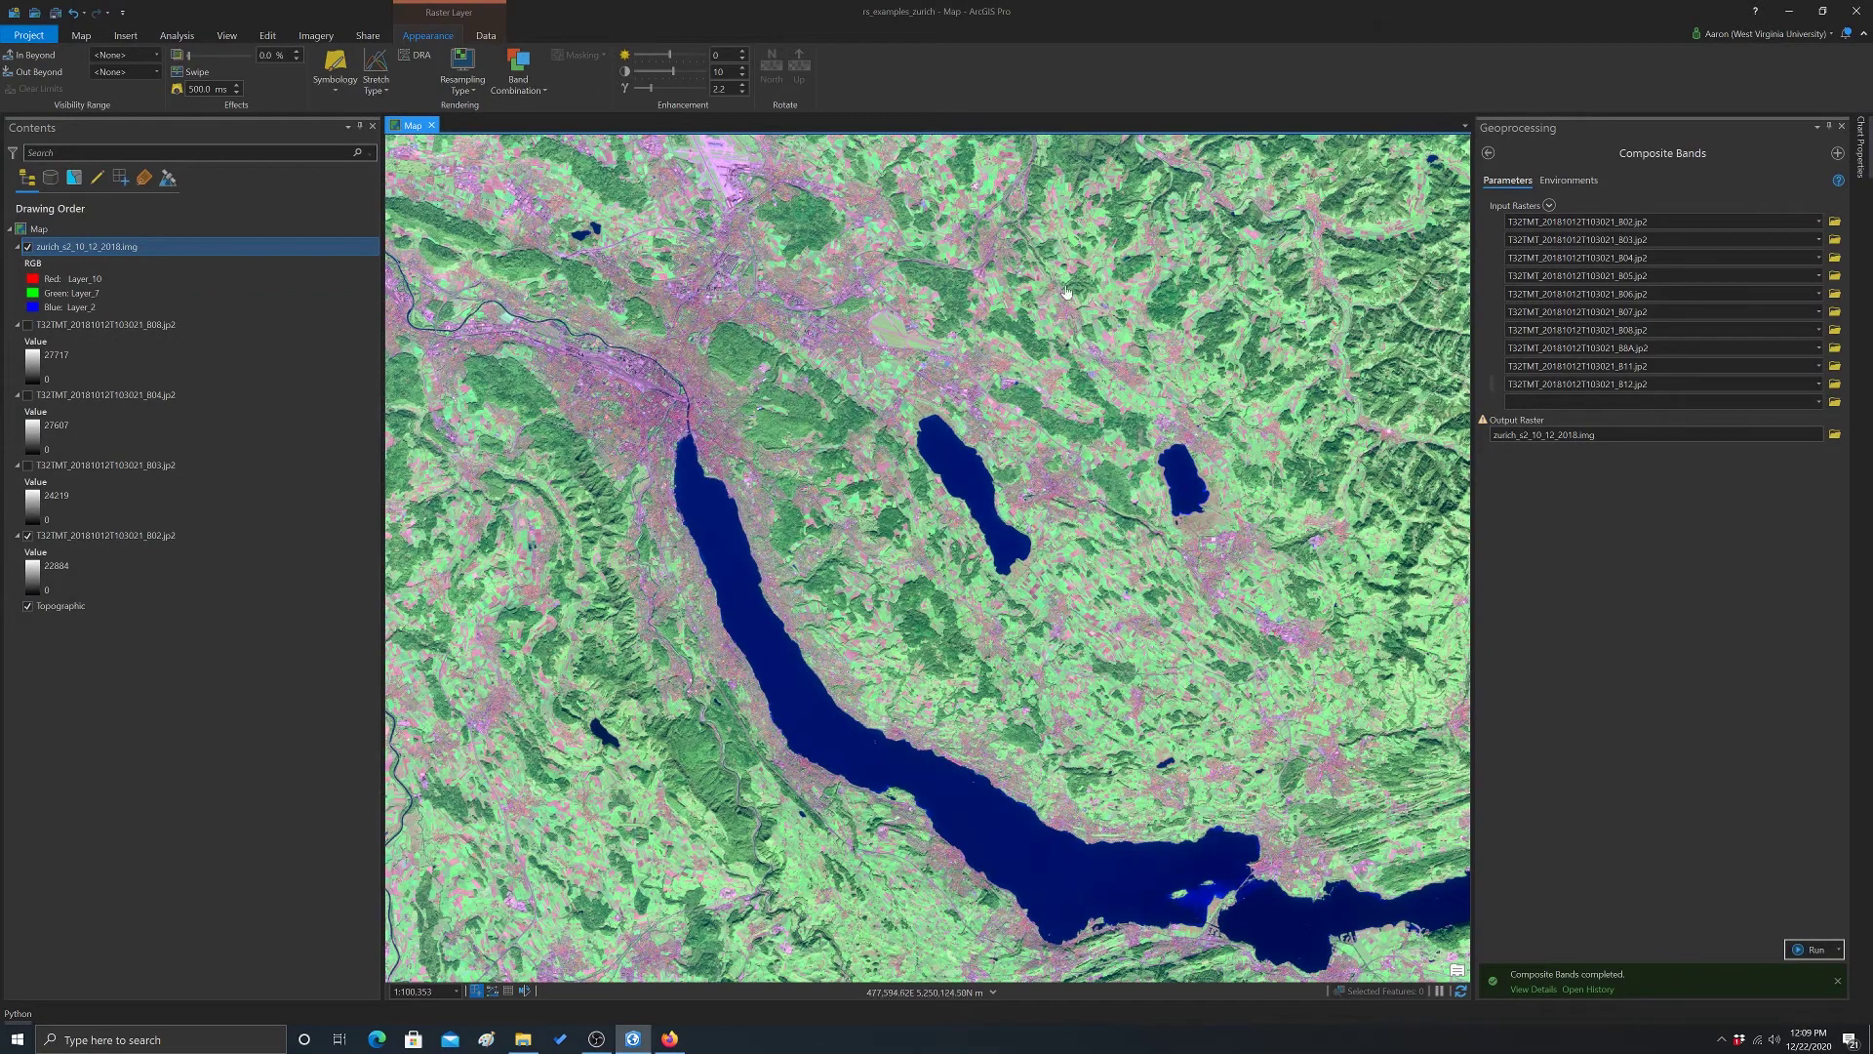
Pan and zoom toward the city and the raster's edge to inspect the S2 FC2 colours
{"action": "left_click_drag", "start_coordinate": [1045, 295], "coordinate": [1005, 334]}
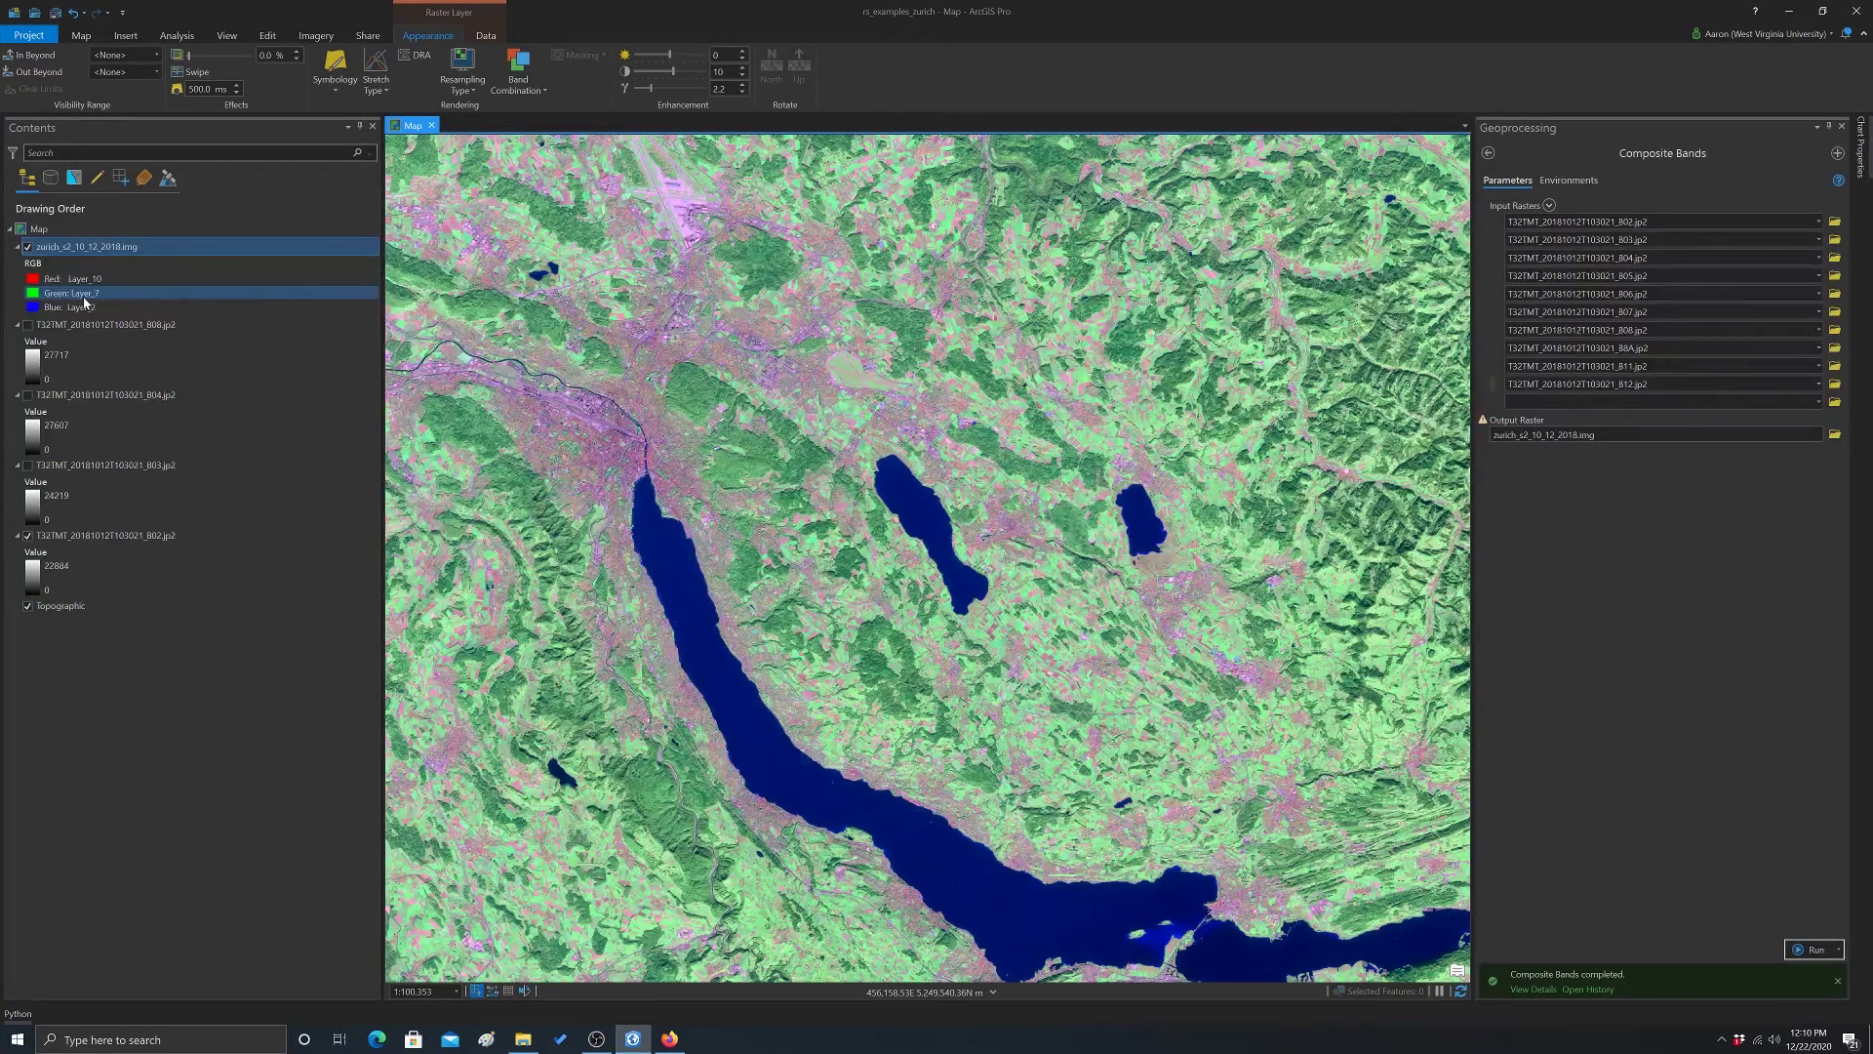
{"action": "left_click_drag", "start_coordinate": [738, 424], "coordinate": [1057, 512]}
{"action": "scroll", "coordinate": [958, 506], "scroll_direction": "up", "scroll_amount": 2}
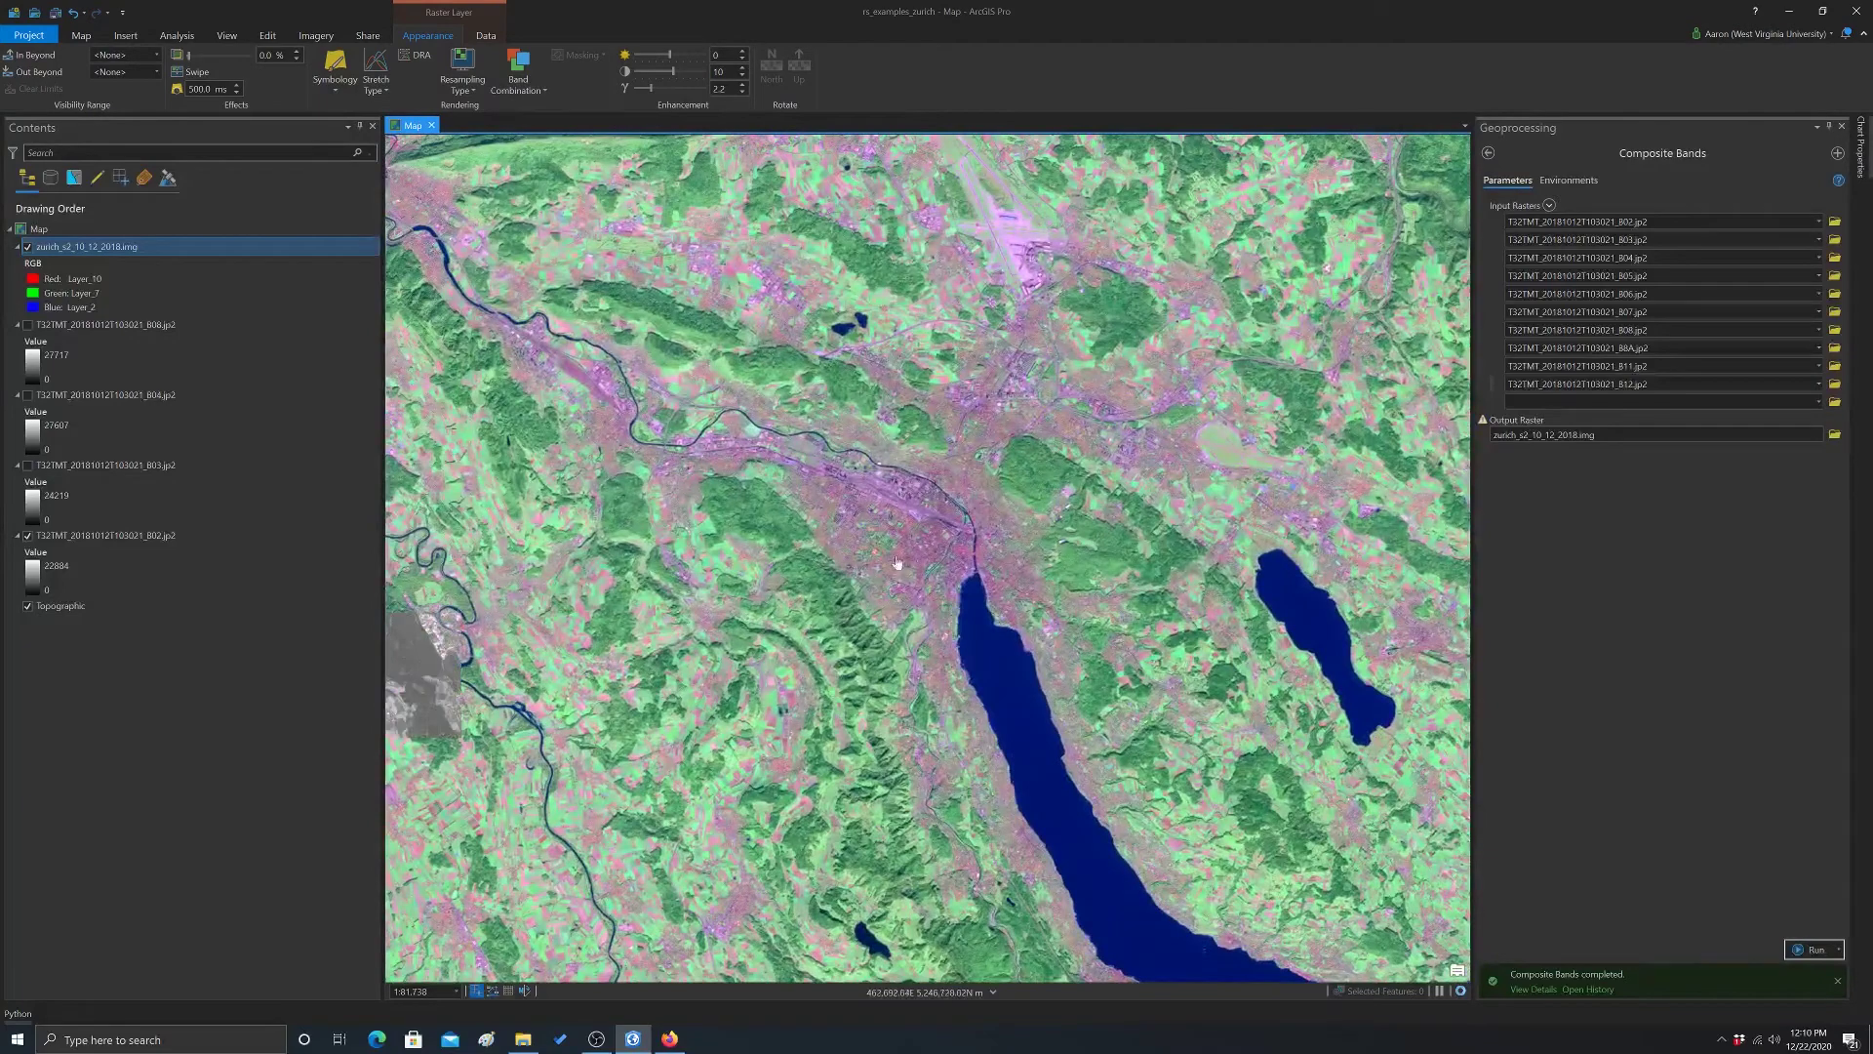
{"action": "scroll", "coordinate": [951, 502], "scroll_direction": "up", "scroll_amount": 3}
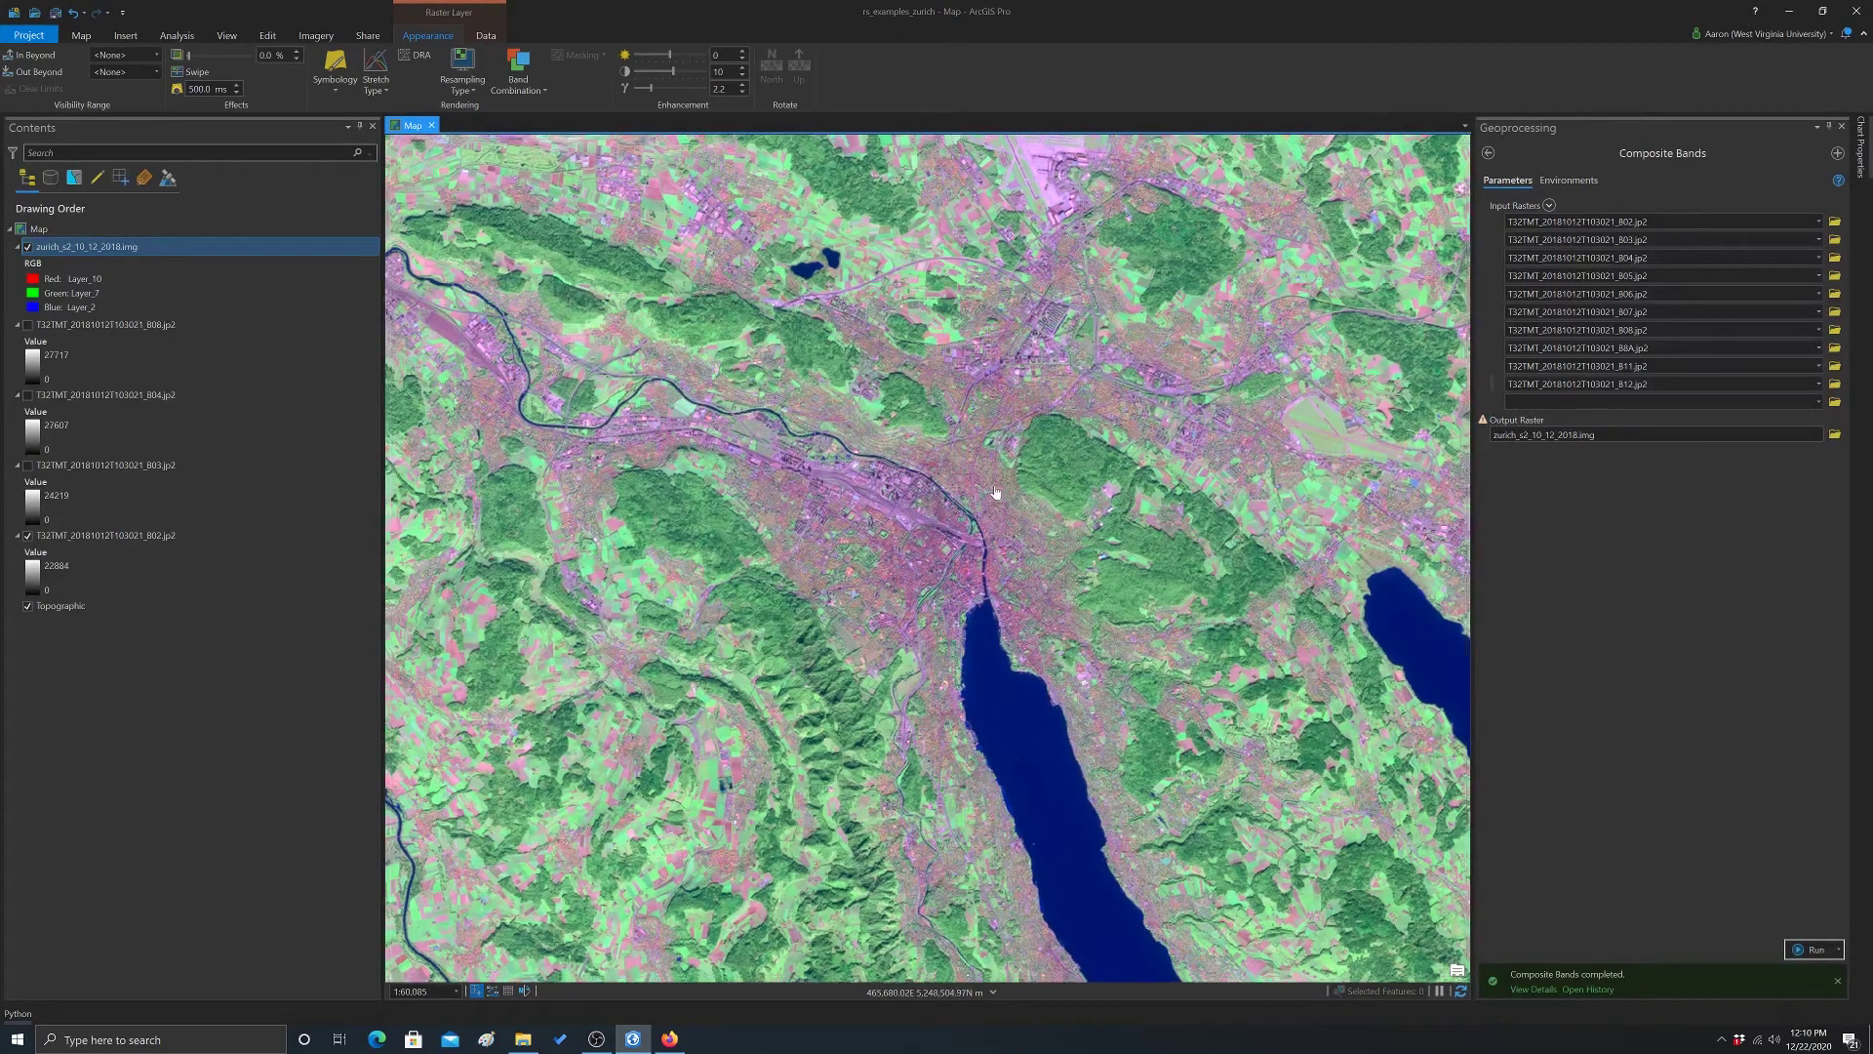
{"action": "scroll", "coordinate": [981, 493], "scroll_direction": "down", "scroll_amount": 2}
{"action": "left_click_drag", "start_coordinate": [981, 493], "coordinate": [882, 449]}
{"action": "scroll", "coordinate": [714, 314], "scroll_direction": "up", "scroll_amount": 1}
{"action": "scroll", "coordinate": [714, 314], "scroll_direction": "down", "scroll_amount": 2}
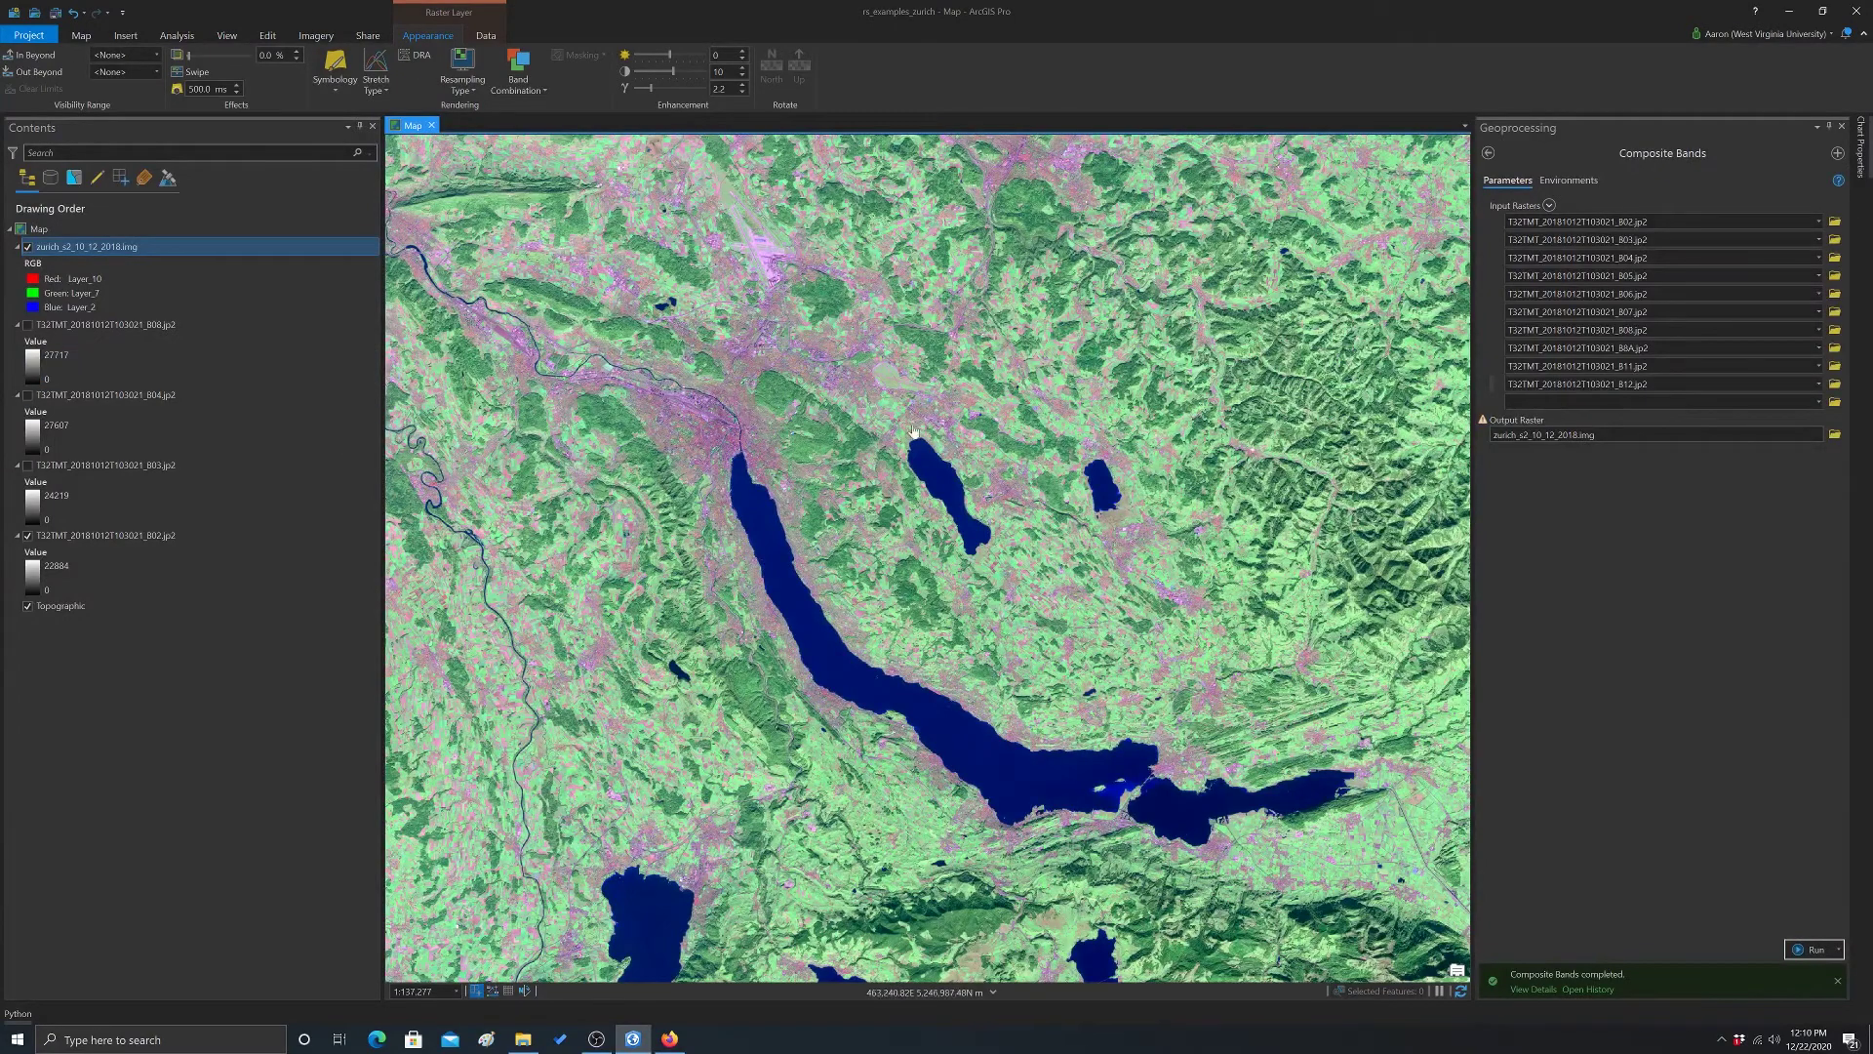
{"action": "left_click_drag", "start_coordinate": [990, 367], "coordinate": [975, 430]}
{"action": "left_click_drag", "start_coordinate": [1020, 500], "coordinate": [1015, 471]}
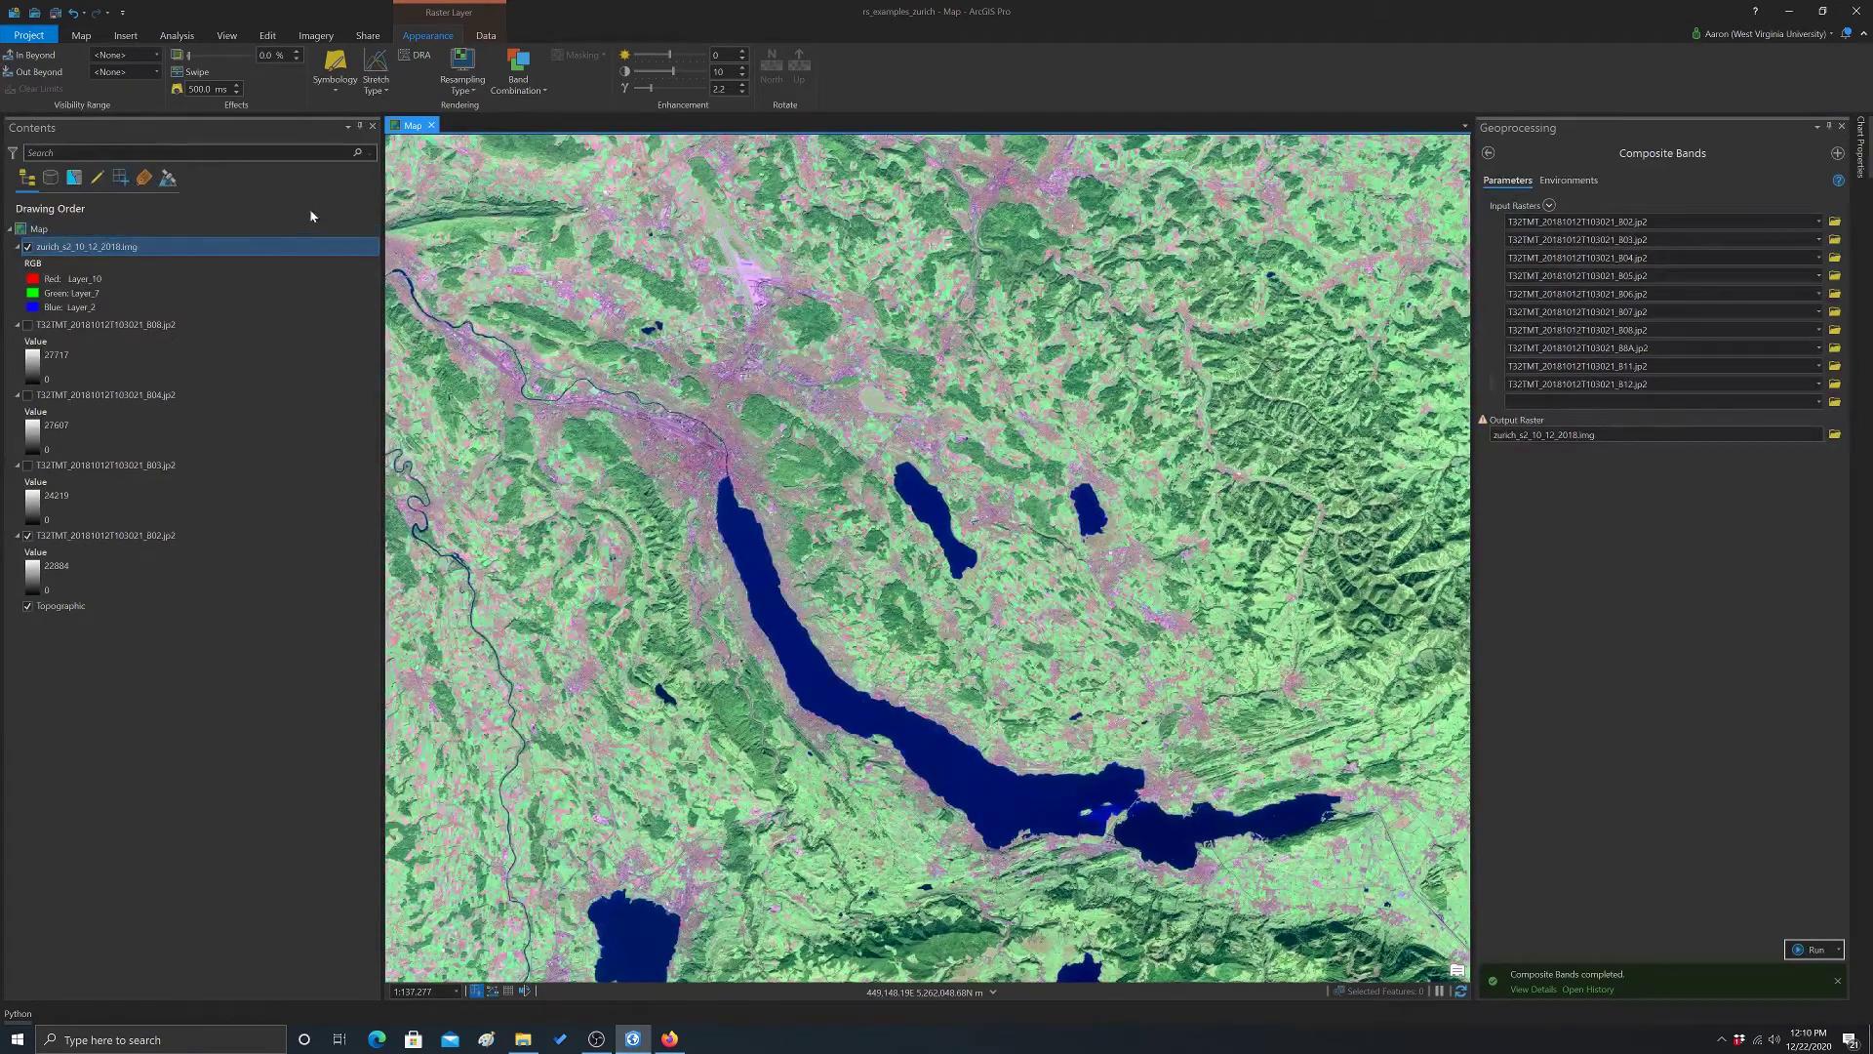
Switch the band combination to S2 True Color, then S2 Standard FC, then back to S2 FC2
{"action": "left_click", "coordinate": [538, 93]}
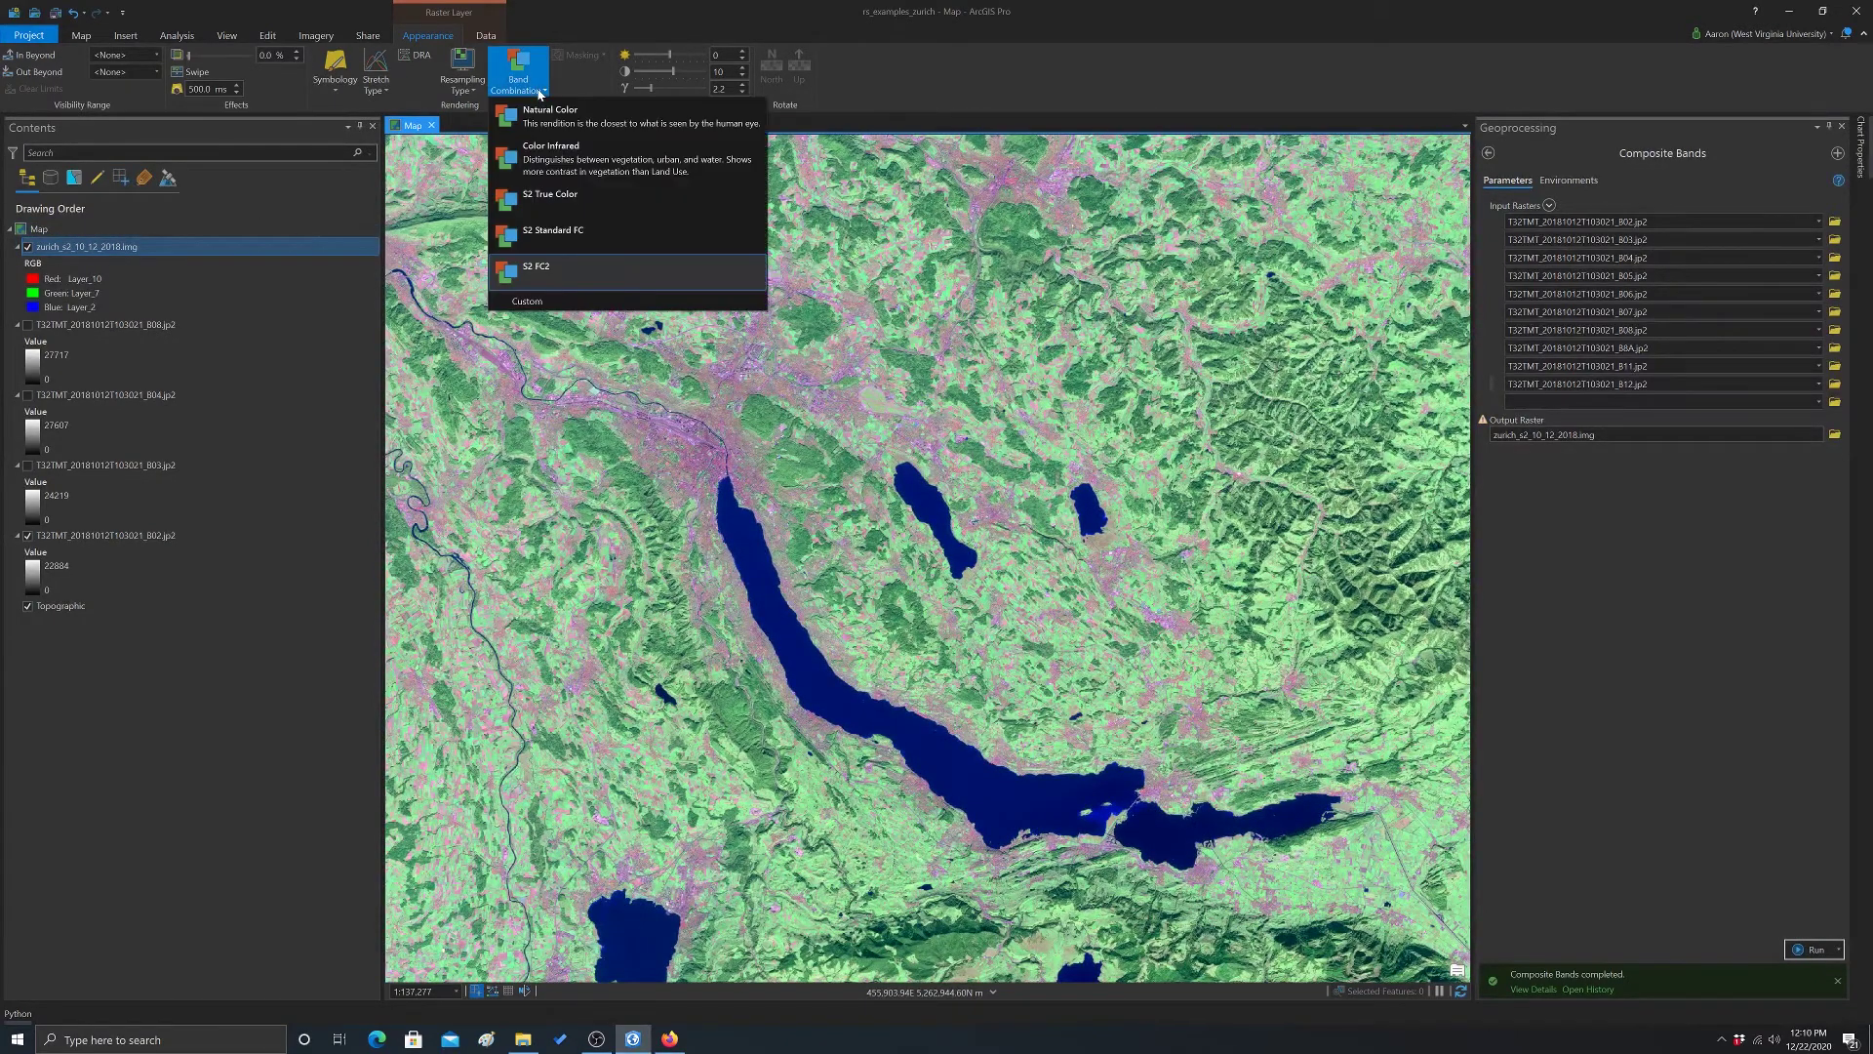
{"action": "left_click", "coordinate": [553, 207]}
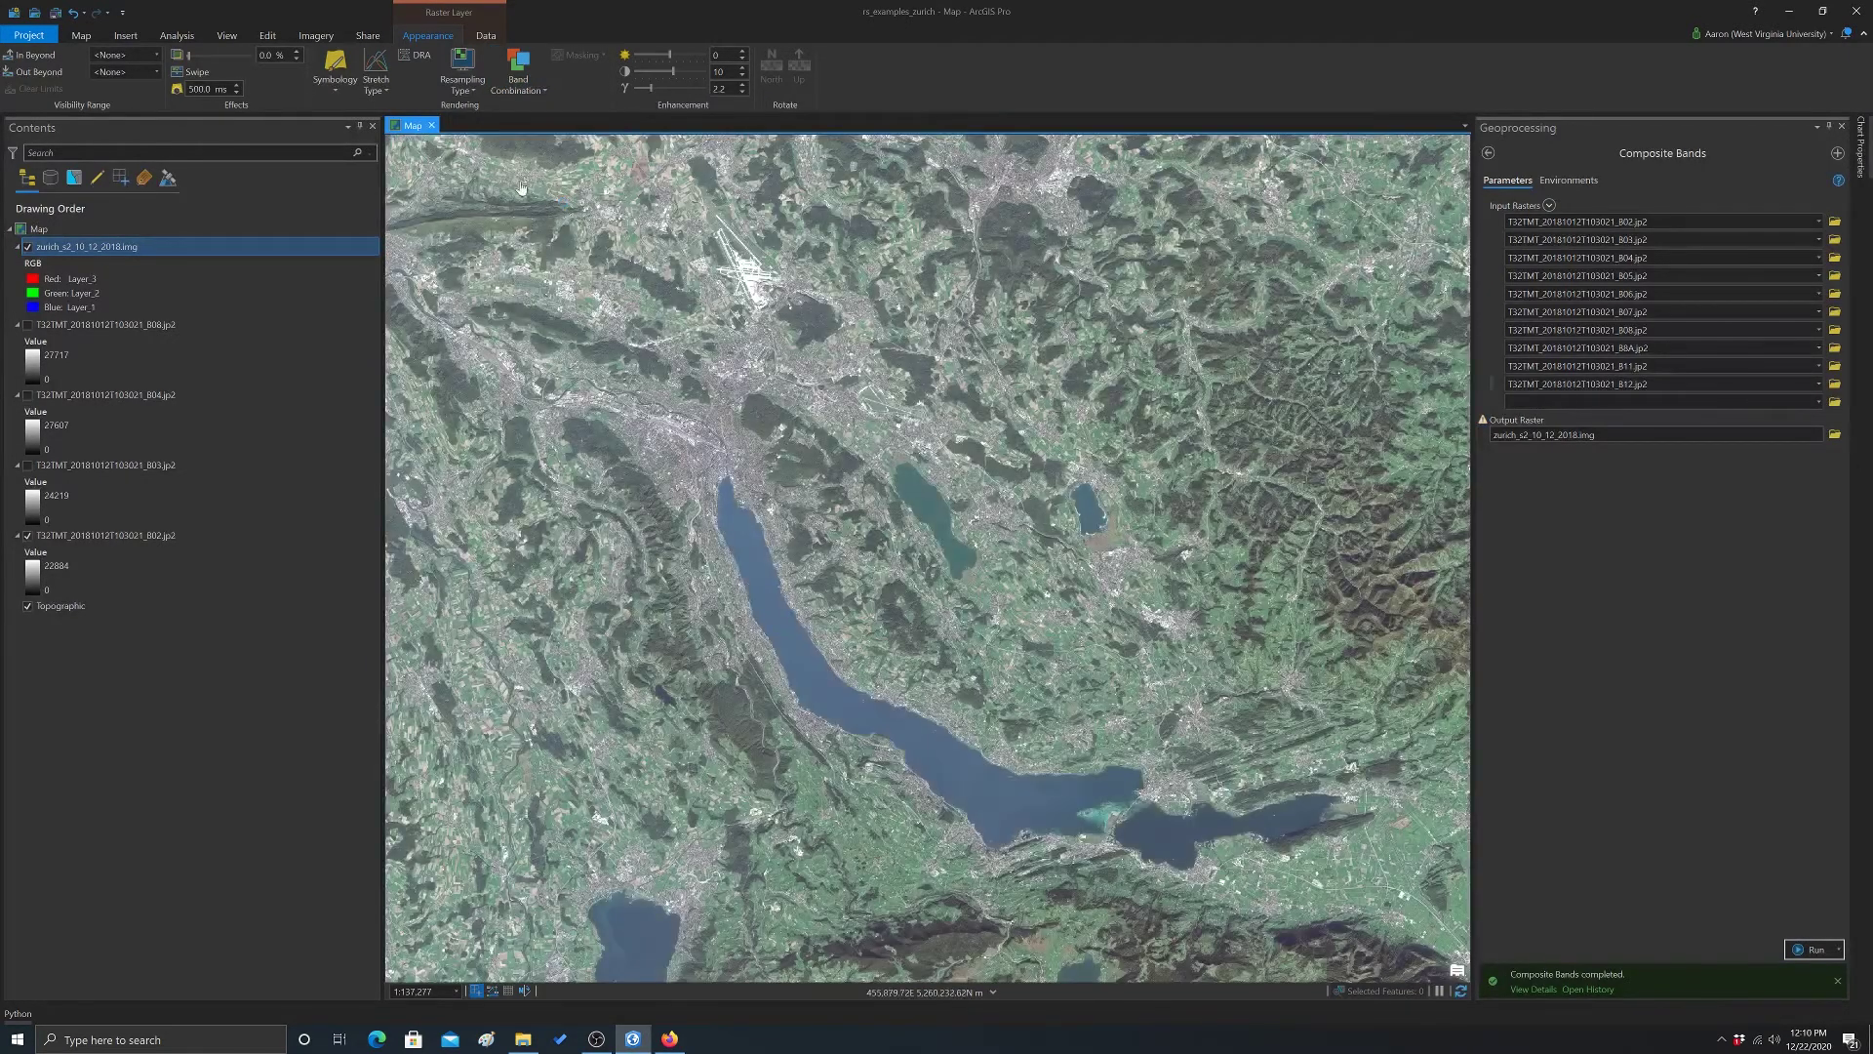
{"action": "left_click", "coordinate": [518, 82]}
{"action": "left_click", "coordinate": [565, 237]}
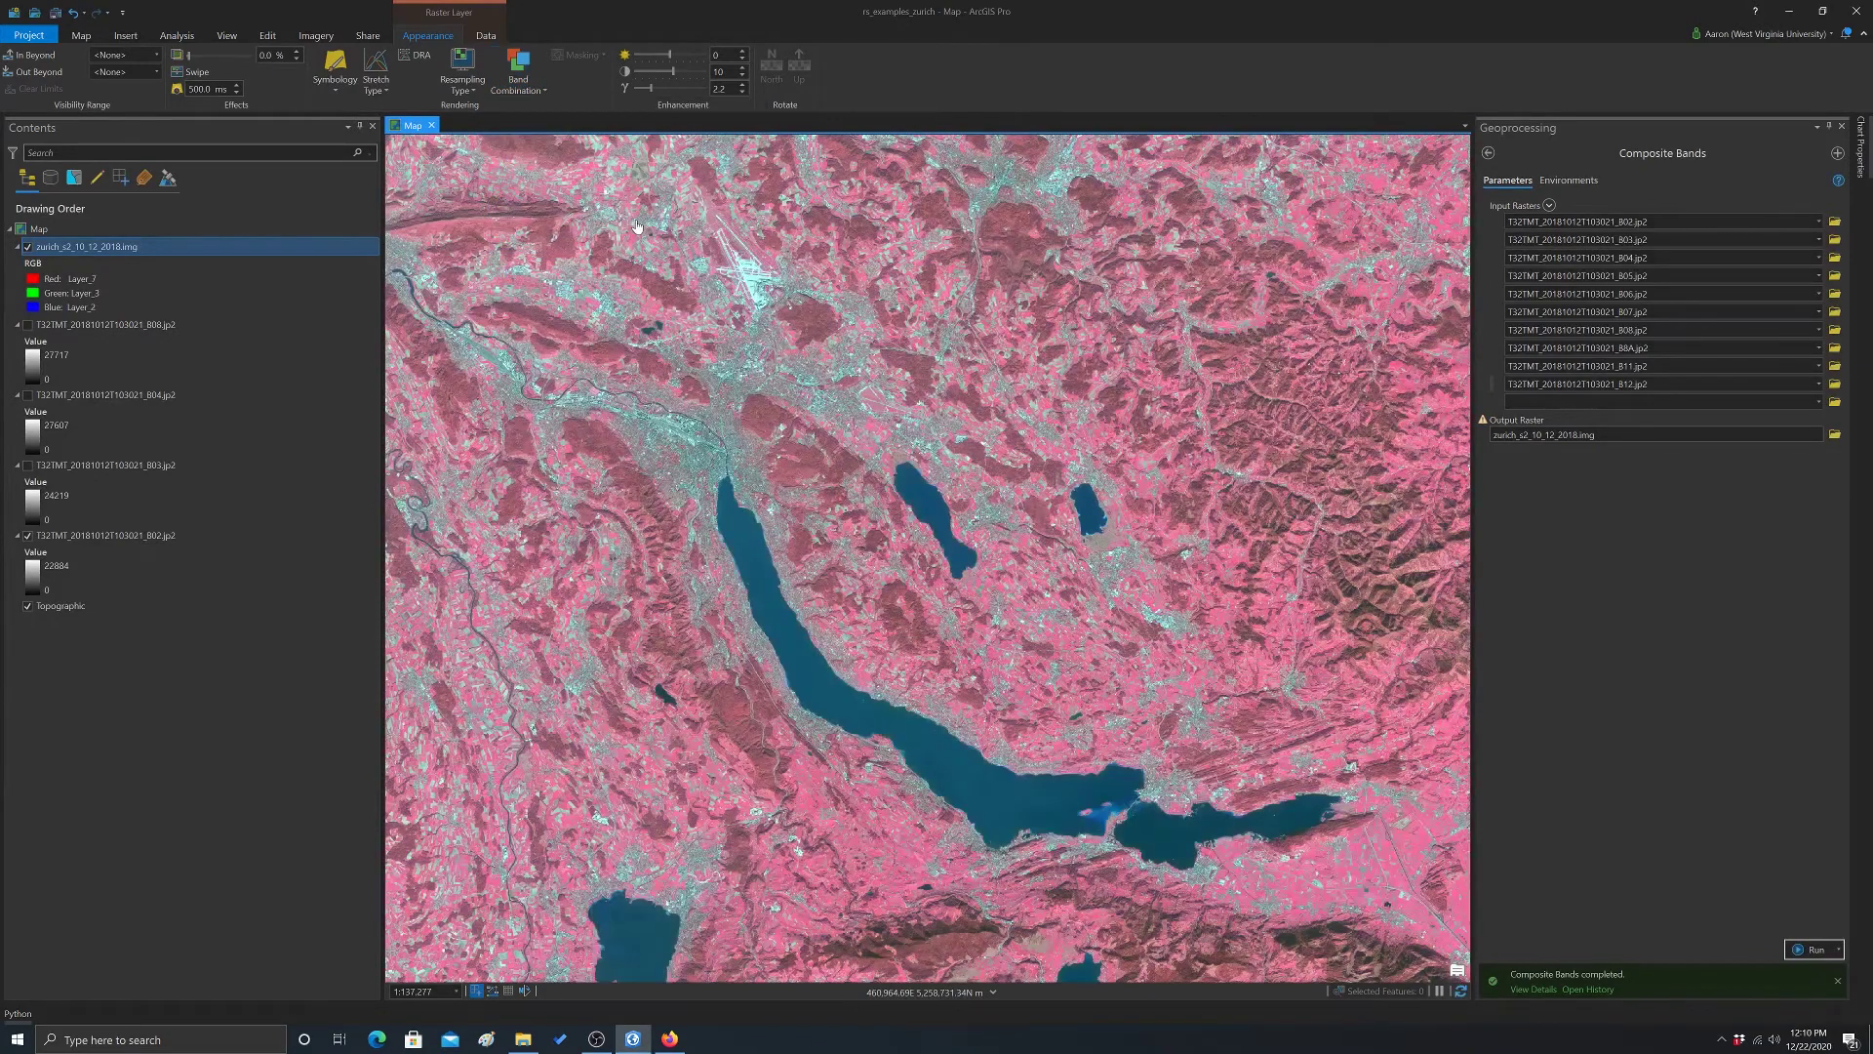
{"action": "left_click", "coordinate": [518, 73]}
{"action": "left_click", "coordinate": [553, 281]}
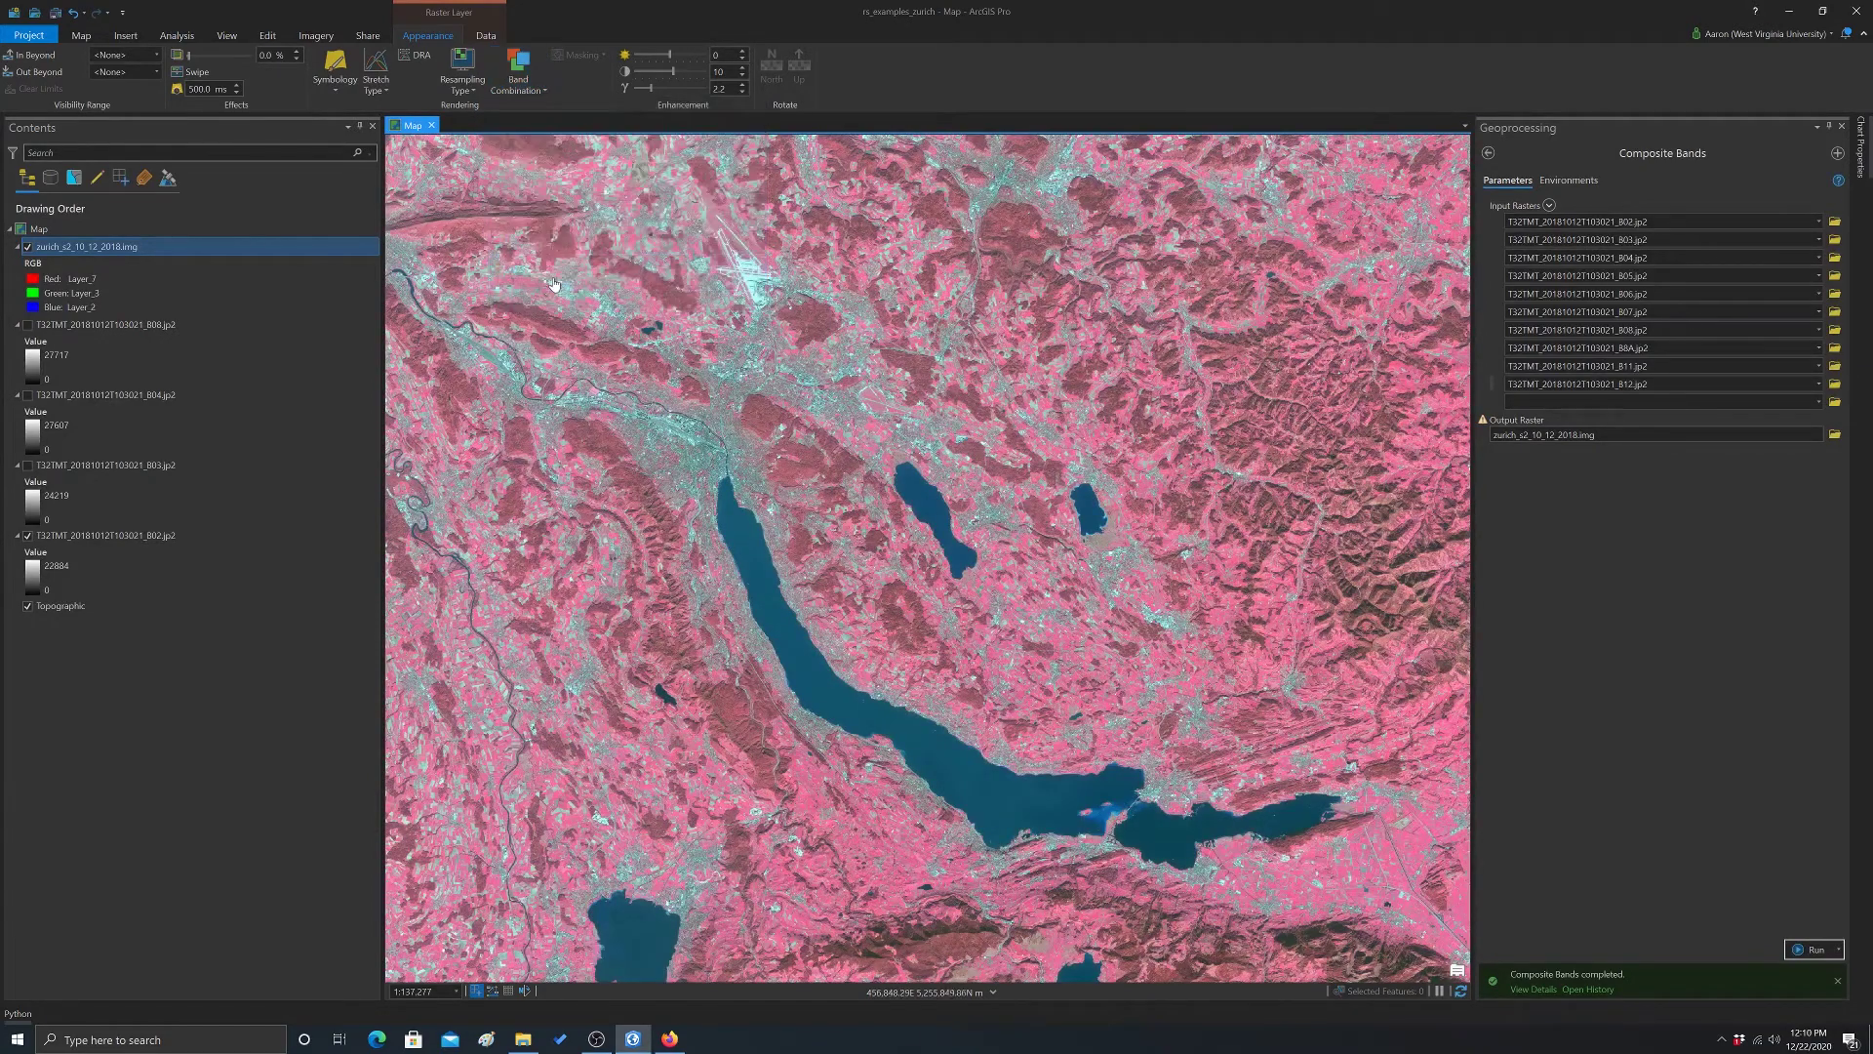